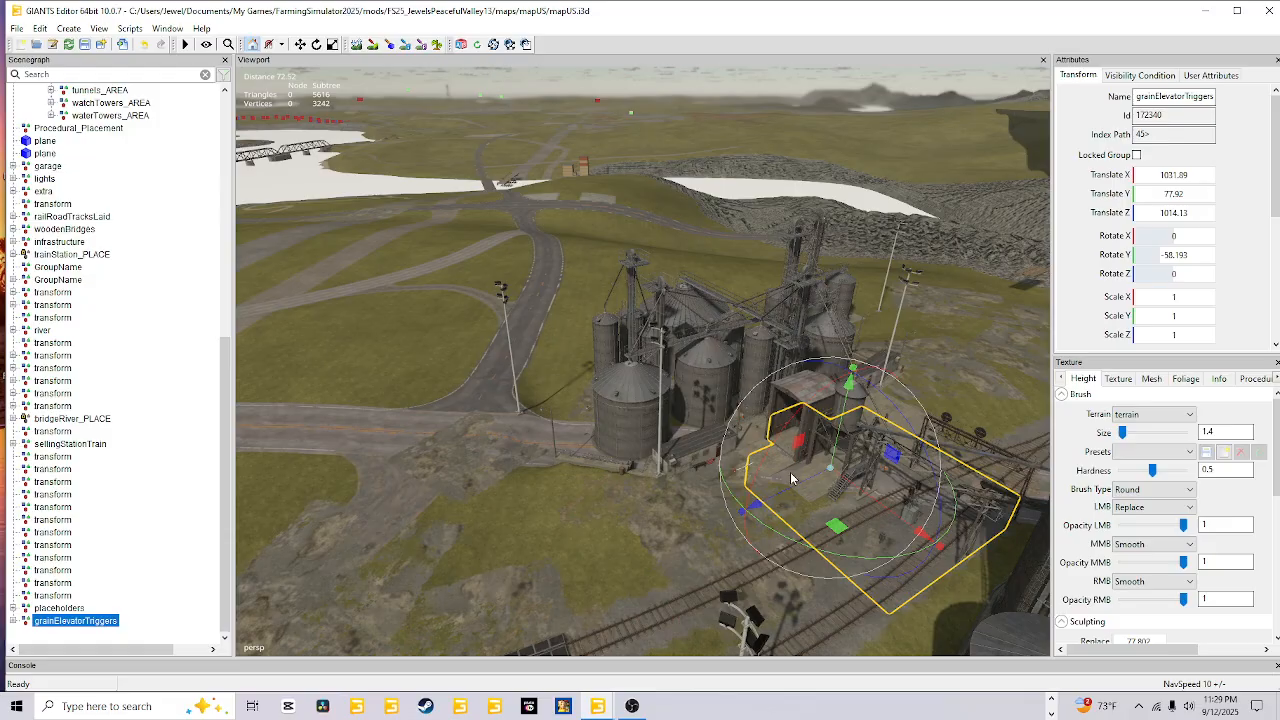
- Select the whole grainElevator_PLACE group by way of its grainElevator building in the viewport
{"action": "left_click_drag", "start_coordinate": [671, 513], "coordinate": [650, 383], "text": "alt"}
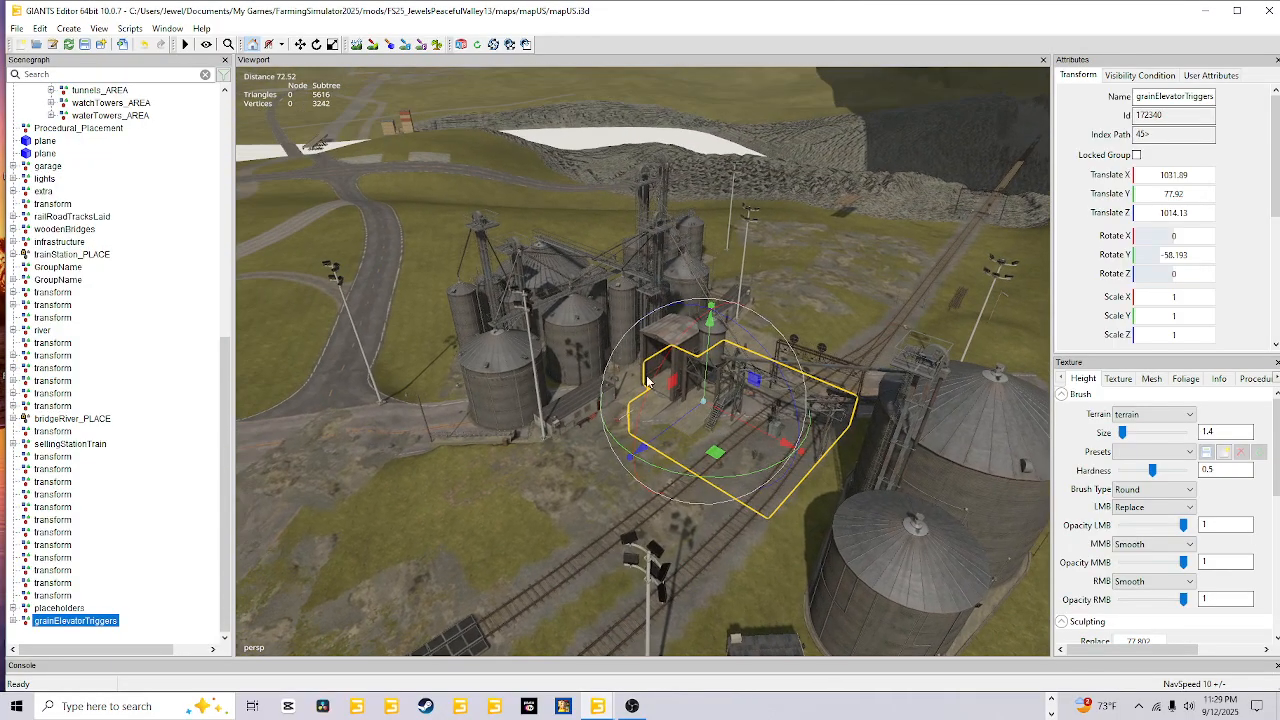
{"action": "left_click", "coordinate": [594, 354]}
{"action": "scroll", "coordinate": [163, 322], "scroll_direction": "up", "scroll_amount": 4}
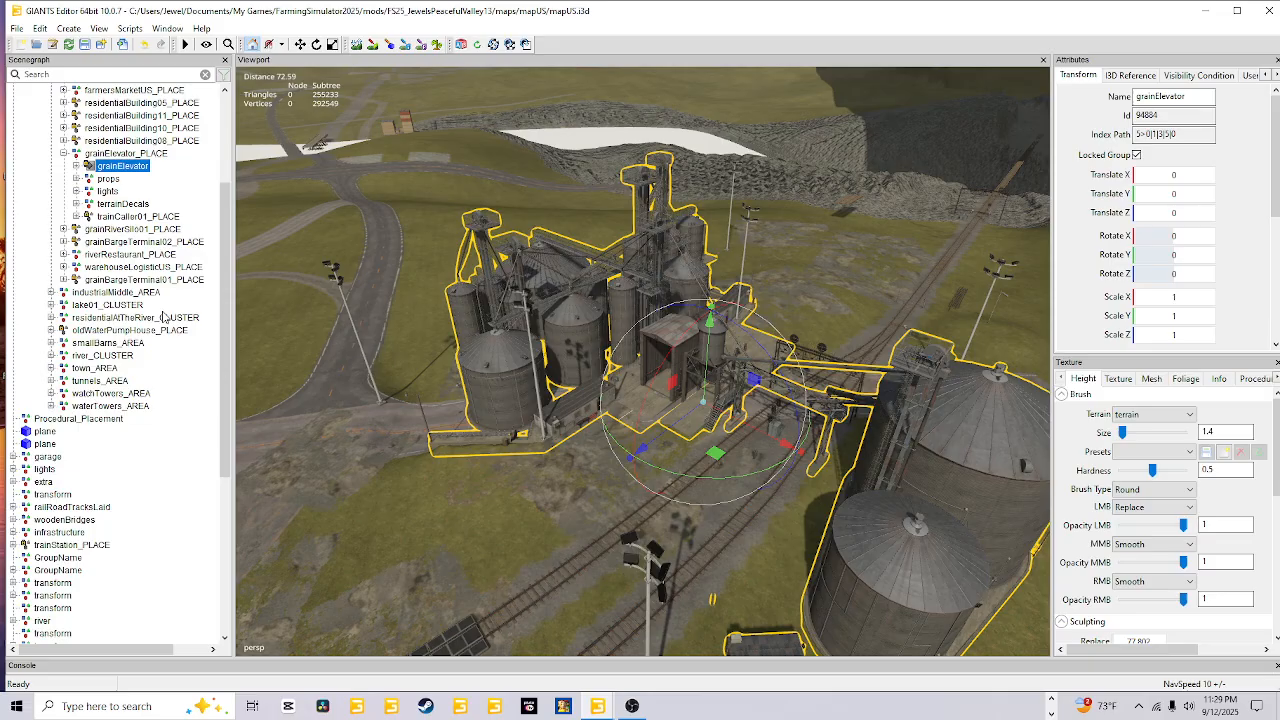
{"action": "left_click", "coordinate": [110, 217]}
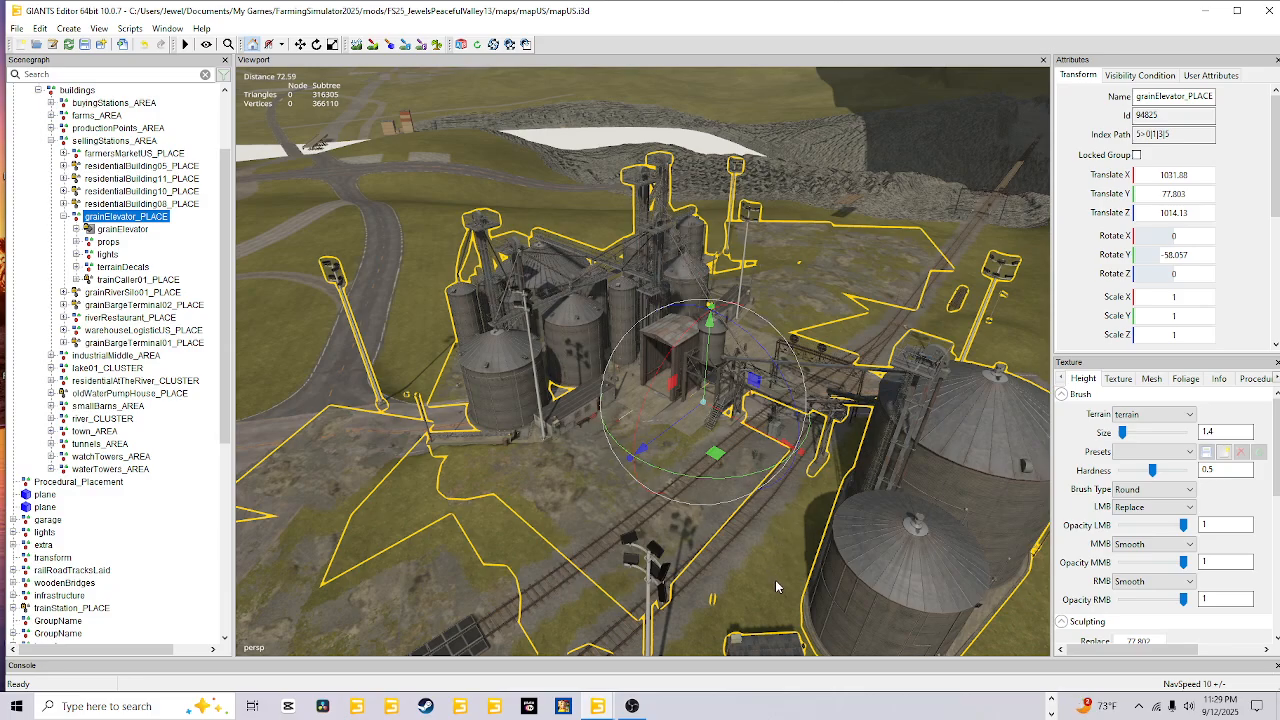
- Examine the terrain around the grain elevator, from the rail tracks and green shed to the silos and small stone building
{"action": "left_click_drag", "start_coordinate": [832, 536], "coordinate": [841, 588], "text": "alt"}
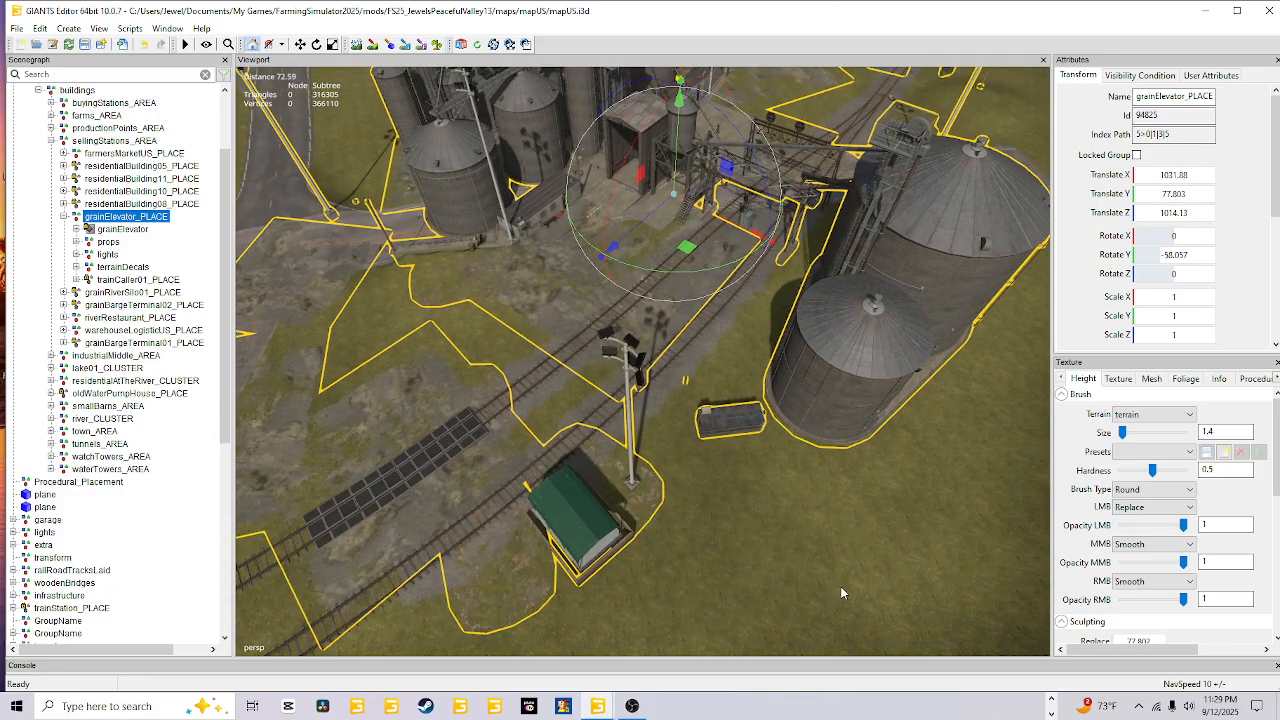
{"action": "left_click_drag", "start_coordinate": [672, 571], "coordinate": [766, 541], "text": "alt"}
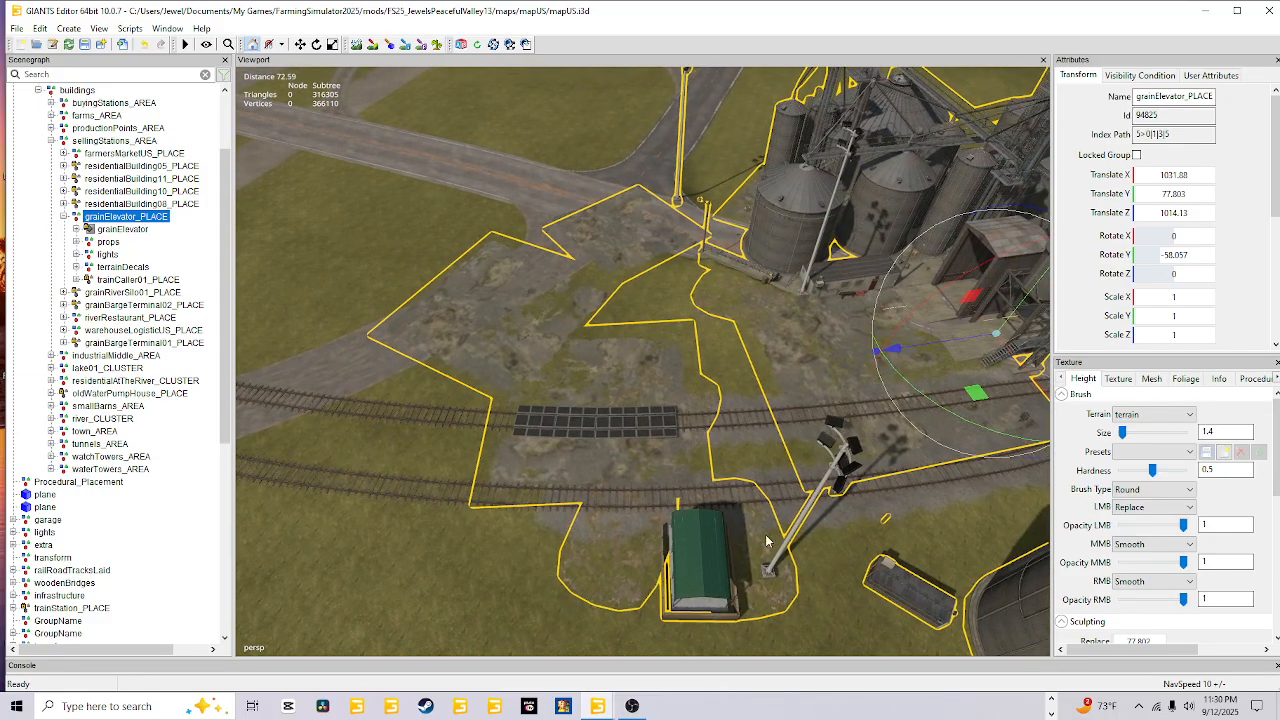
{"action": "left_click_drag", "start_coordinate": [736, 316], "coordinate": [753, 381], "text": "alt"}
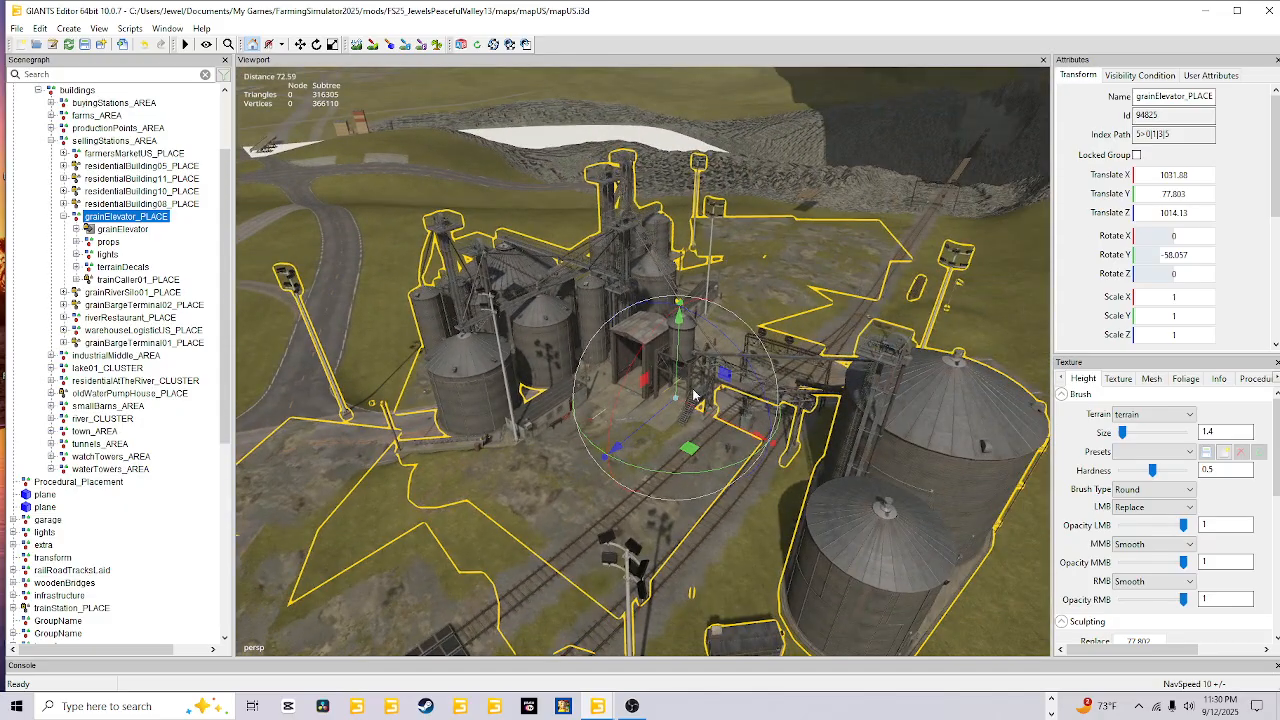
{"action": "left_click_drag", "start_coordinate": [672, 547], "coordinate": [579, 598], "text": "alt"}
{"action": "scroll", "coordinate": [552, 550], "scroll_direction": "up", "scroll_amount": 3}
{"action": "scroll", "coordinate": [618, 567], "scroll_direction": "up", "scroll_amount": 5}
{"action": "scroll", "coordinate": [624, 539], "scroll_direction": "up", "scroll_amount": 2}
{"action": "left_click_drag", "start_coordinate": [624, 539], "coordinate": [600, 455], "text": "alt"}
{"action": "scroll", "coordinate": [510, 525], "scroll_direction": "up", "scroll_amount": 4}
{"action": "left_click_drag", "start_coordinate": [577, 533], "coordinate": [850, 130], "text": "alt"}
{"action": "left_click_drag", "start_coordinate": [470, 541], "coordinate": [549, 519], "text": "alt"}
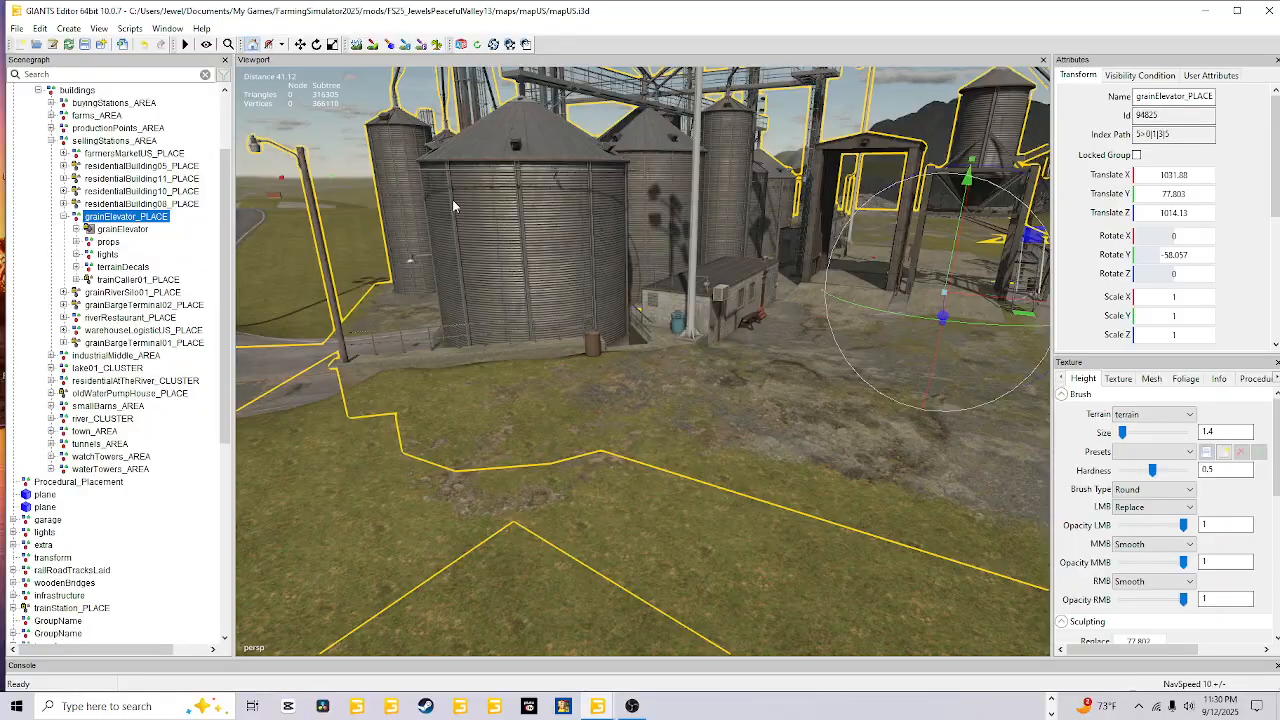
- Create a new transform group and place it interactively on the ground near the small stone building
{"action": "left_click", "coordinate": [74, 31]}
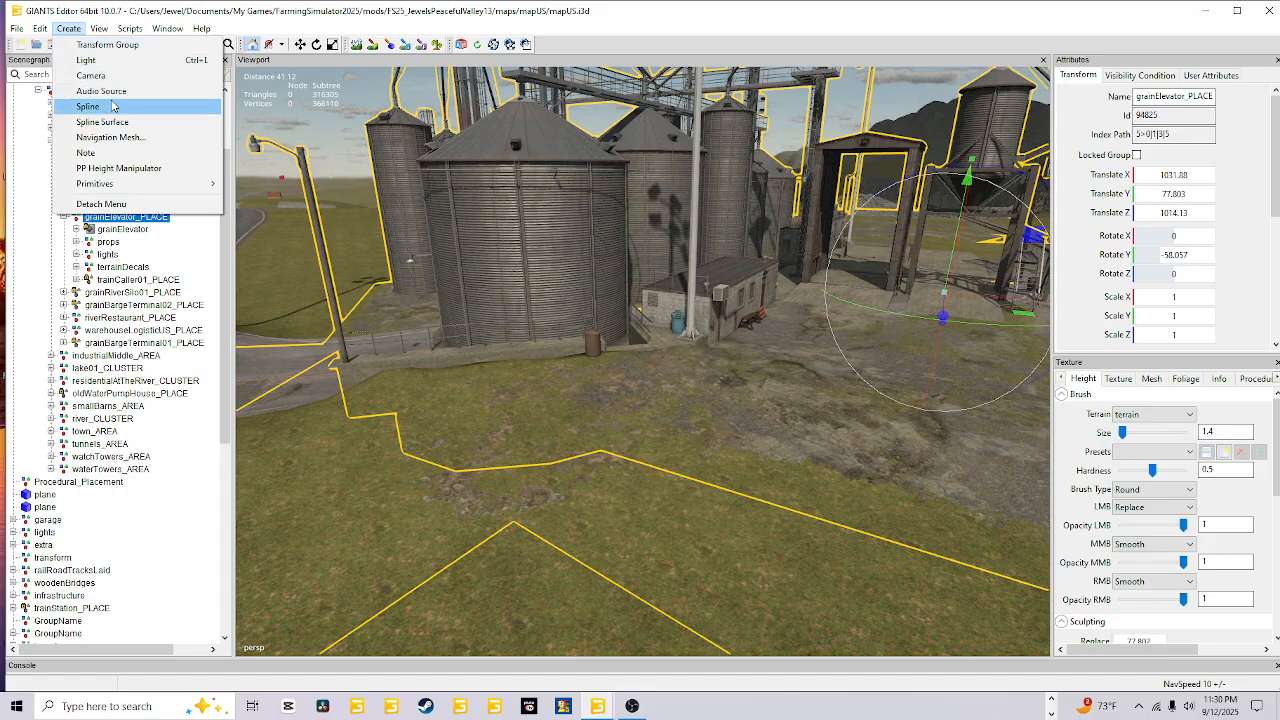
{"action": "left_click", "coordinate": [107, 45]}
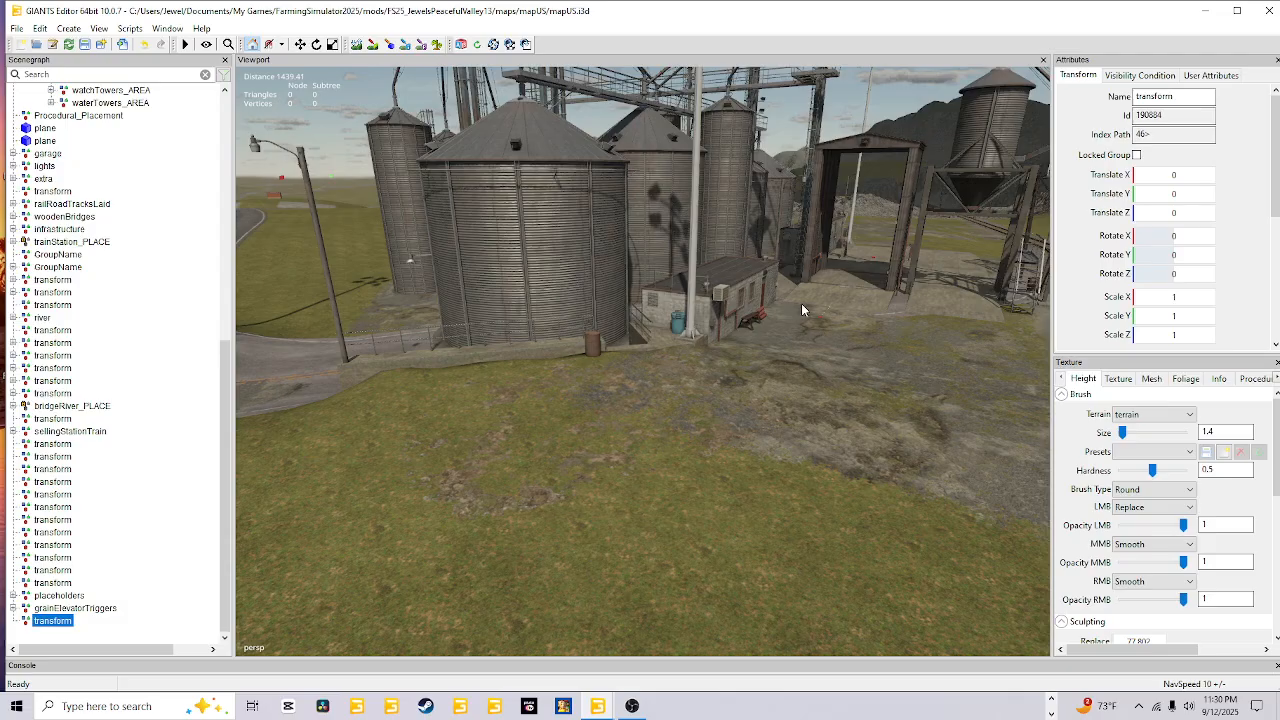
{"action": "key", "text": "ctrl+b"}
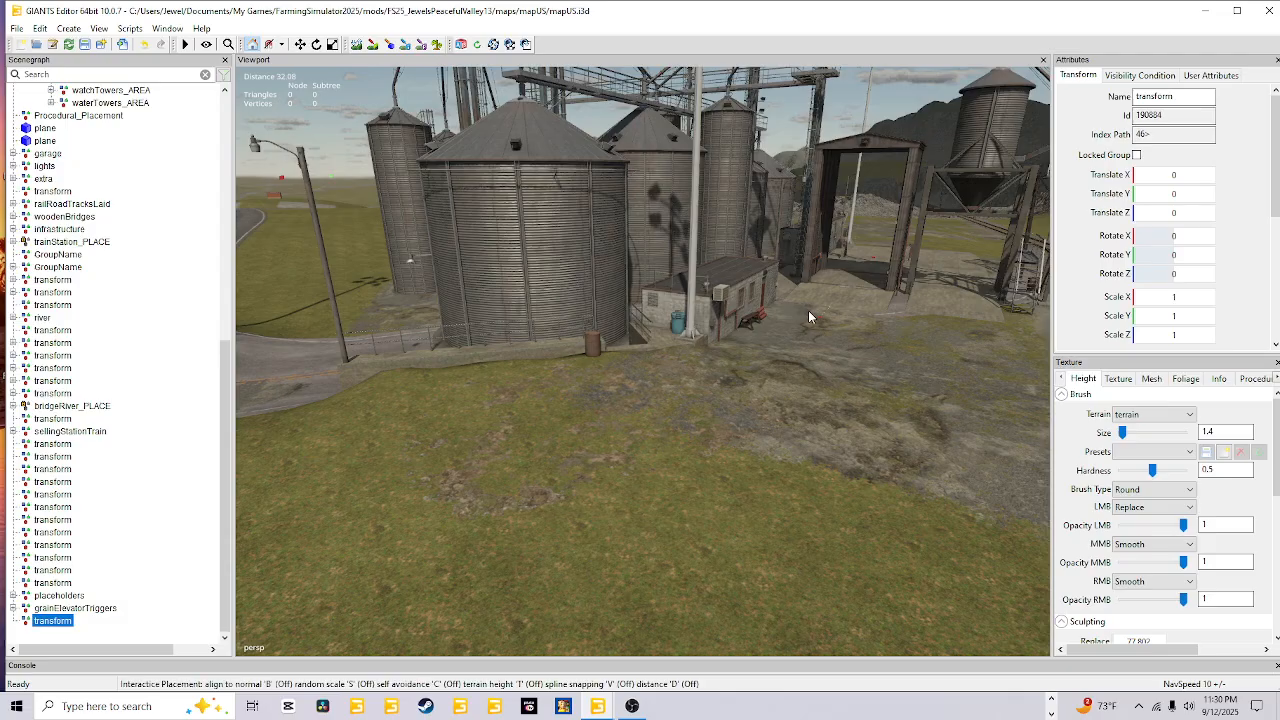
{"action": "left_click", "coordinate": [809, 310]}
- Move the transform group with interactive placement to the ground at the foot of the stone building's red door
{"action": "left_click_drag", "start_coordinate": [657, 634], "coordinate": [610, 632], "text": "alt"}
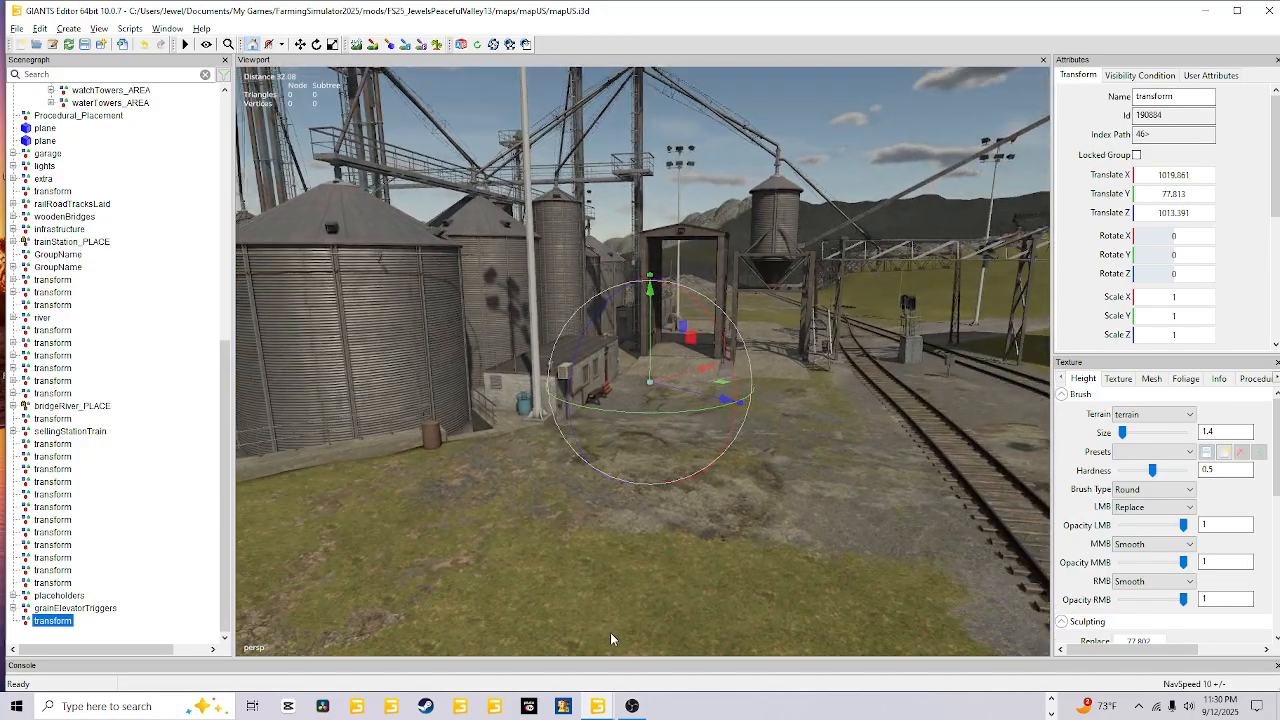
{"action": "right_click_drag", "start_coordinate": [610, 632], "coordinate": [771, 434], "text": "alt"}
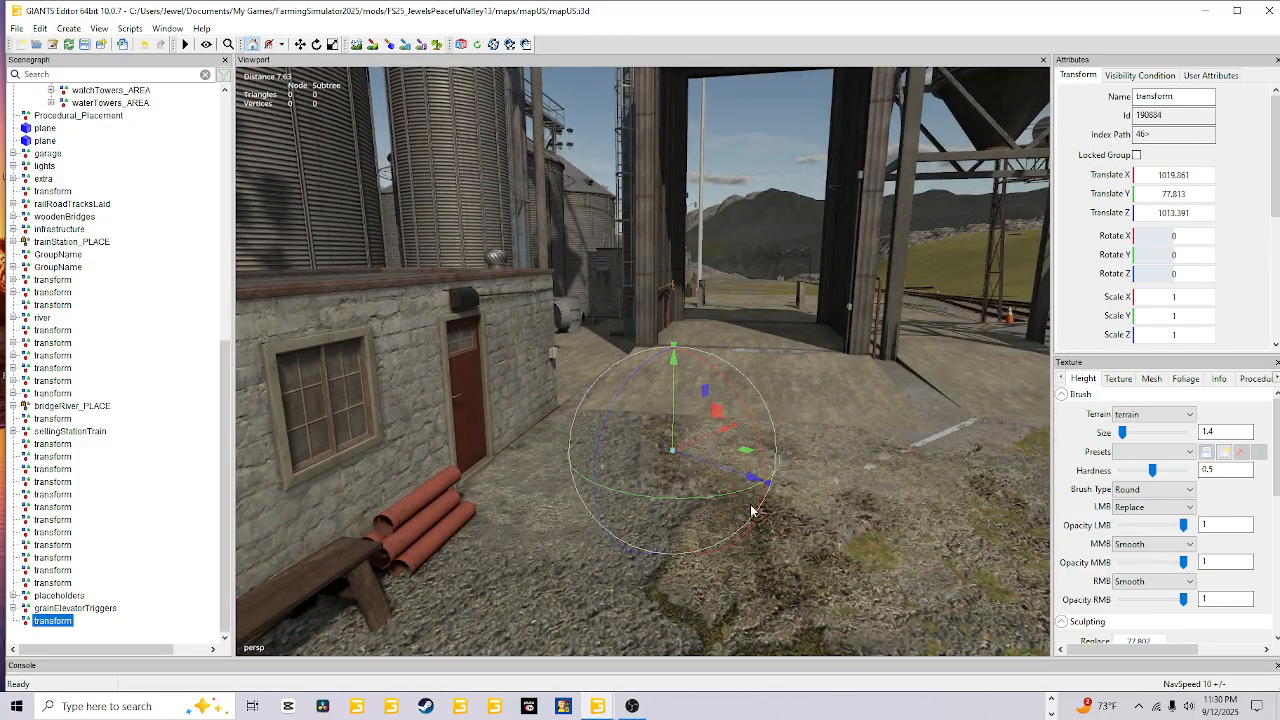
{"action": "middle_click_drag", "start_coordinate": [751, 511], "coordinate": [726, 494], "text": "alt"}
{"action": "right_click_drag", "start_coordinate": [726, 494], "coordinate": [726, 471], "text": "alt"}
{"action": "left_click_drag", "start_coordinate": [726, 471], "coordinate": [566, 522], "text": "alt"}
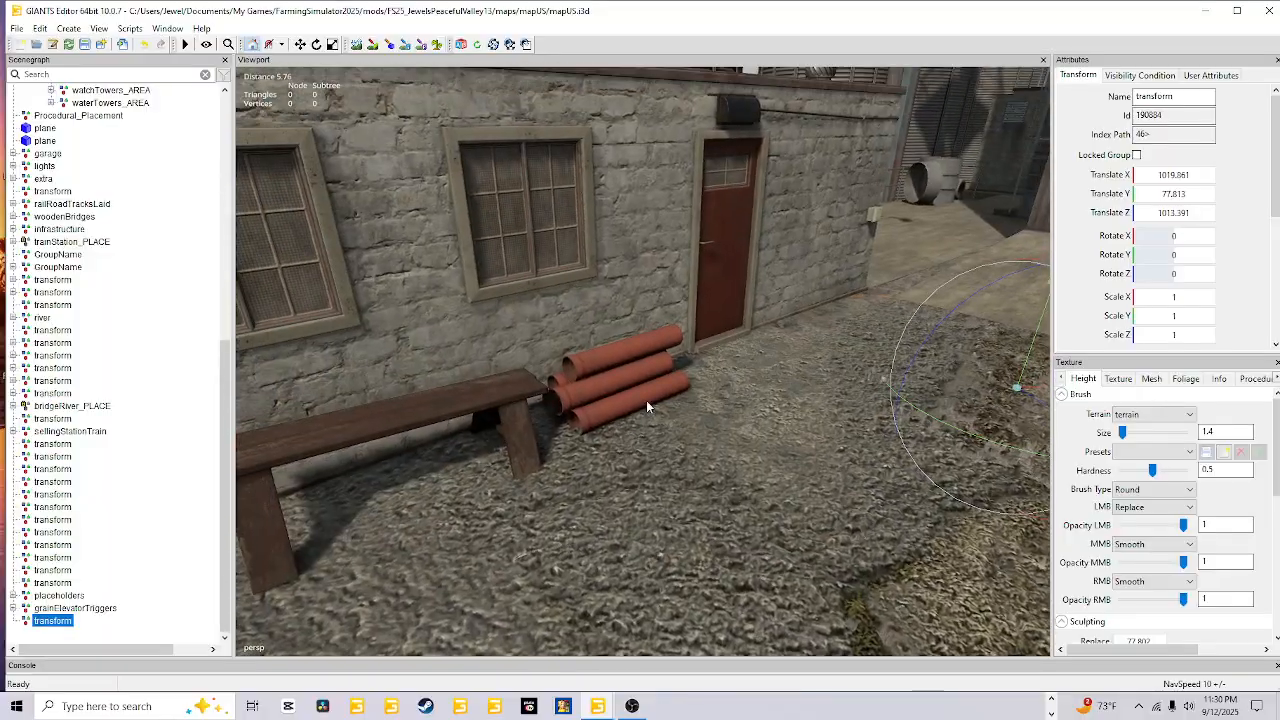
{"action": "middle_click_drag", "start_coordinate": [776, 390], "coordinate": [653, 455], "text": "alt"}
{"action": "right_click_drag", "start_coordinate": [653, 455], "coordinate": [610, 428], "text": "alt"}
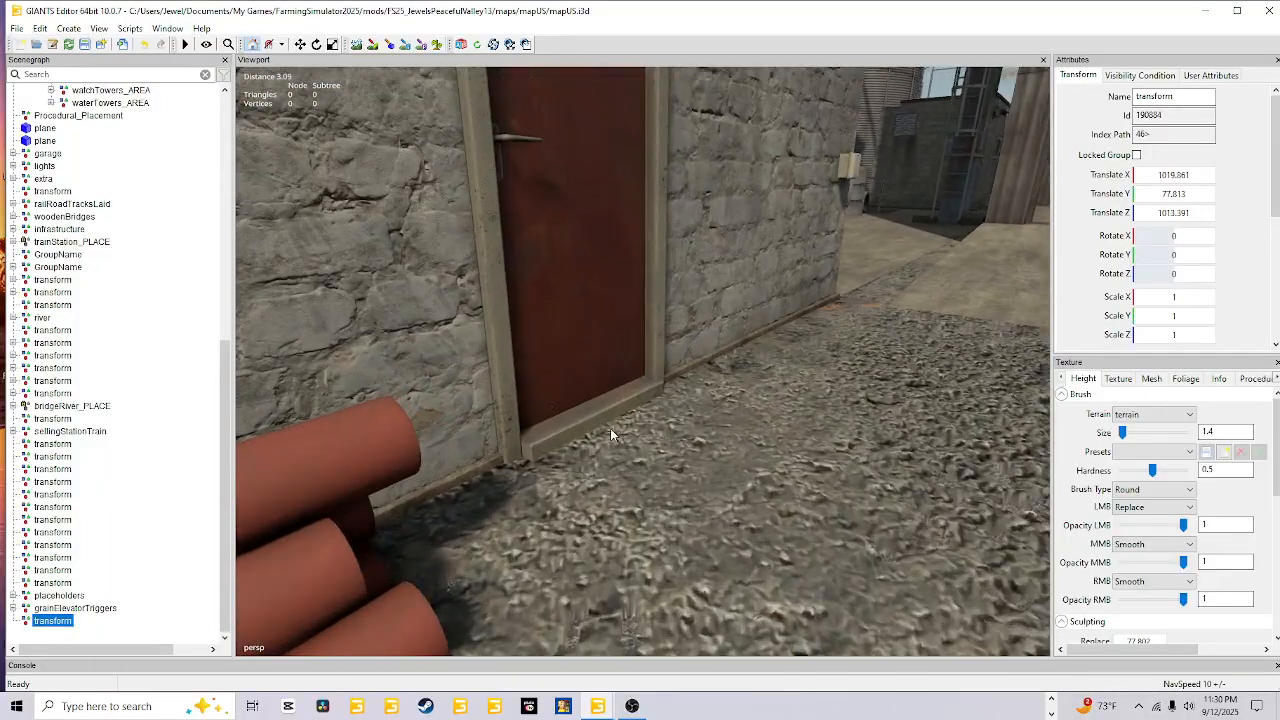
{"action": "key", "text": "ctrl+b"}
{"action": "left_click", "coordinate": [600, 428]}
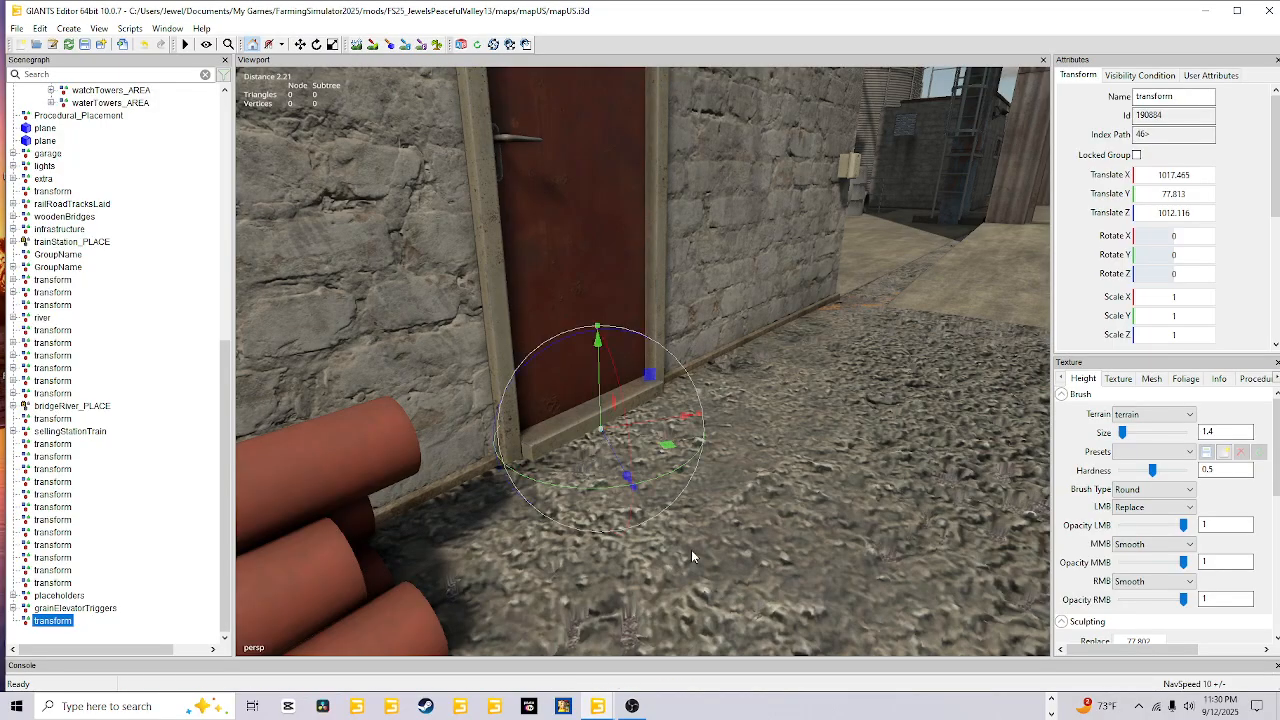
{"action": "left_click_drag", "start_coordinate": [730, 506], "coordinate": [711, 501], "text": "alt"}
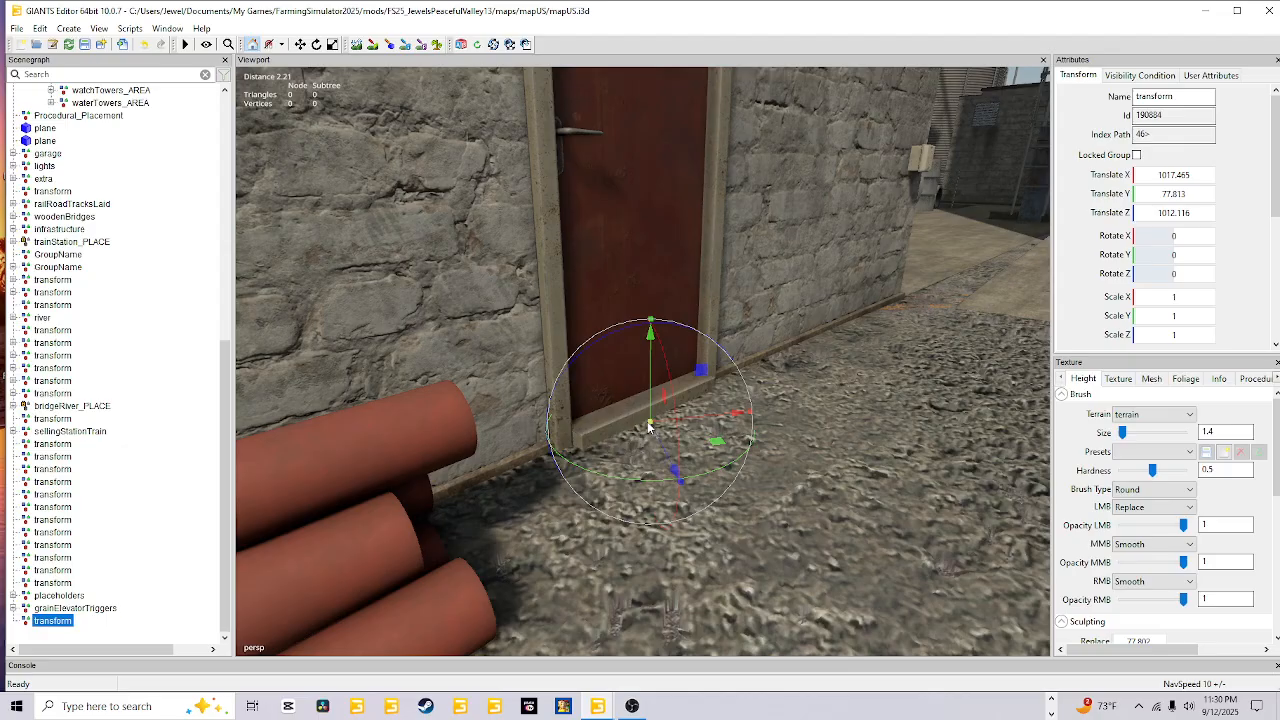
- Reposition the transform group interactively onto the end of the wooden bench beside the clay pipes
{"action": "left_click_drag", "start_coordinate": [656, 432], "coordinate": [262, 476], "text": "alt"}
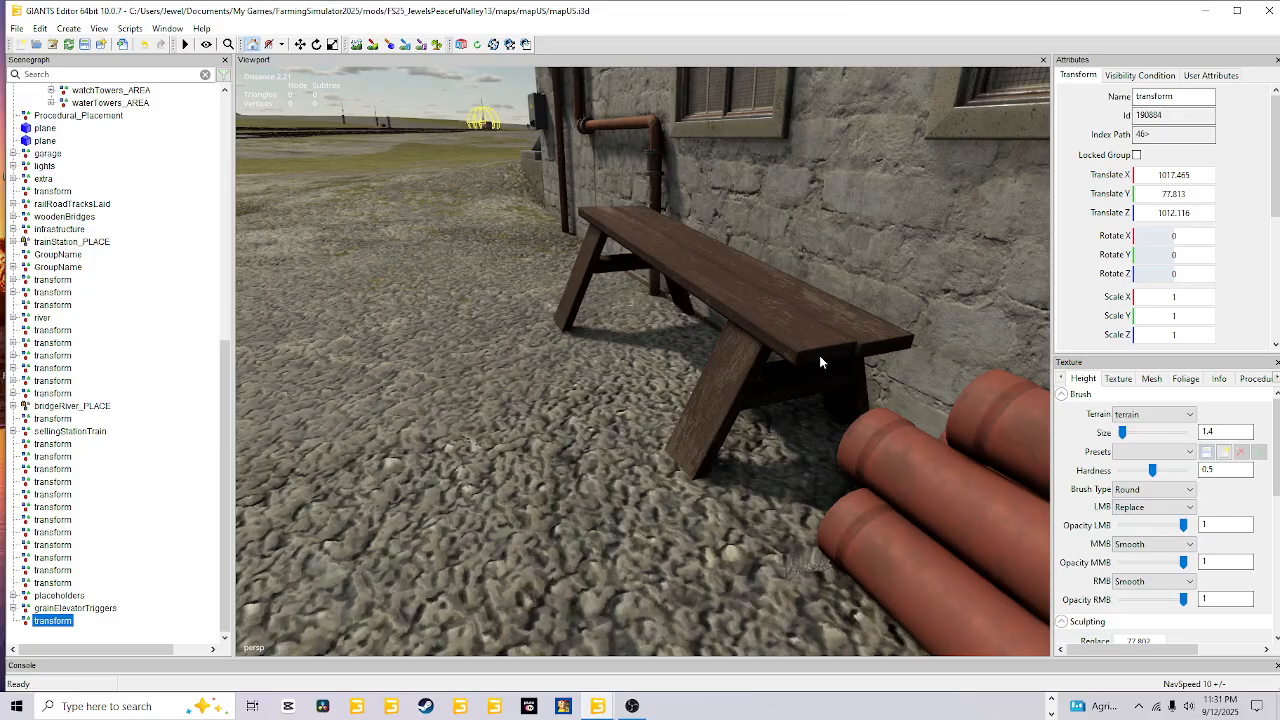
{"action": "key", "text": "ctrl+b"}
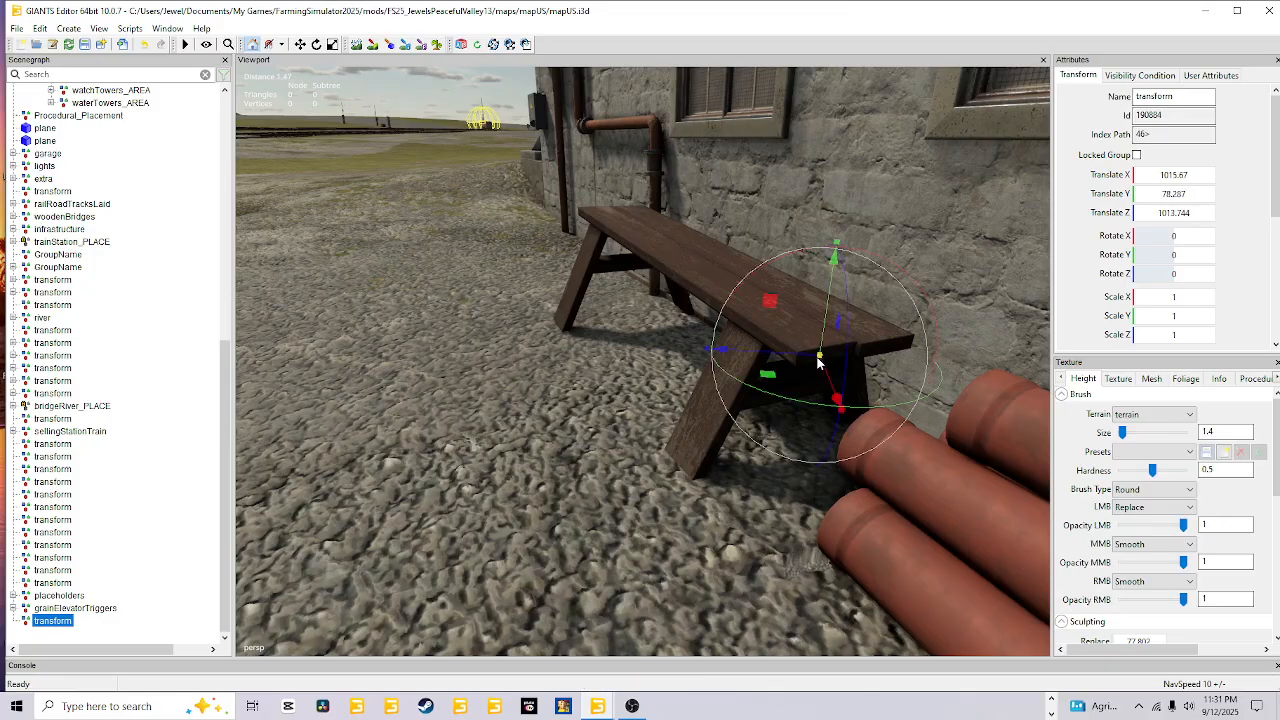
{"action": "left_click_drag", "start_coordinate": [698, 402], "coordinate": [774, 459], "text": "alt"}
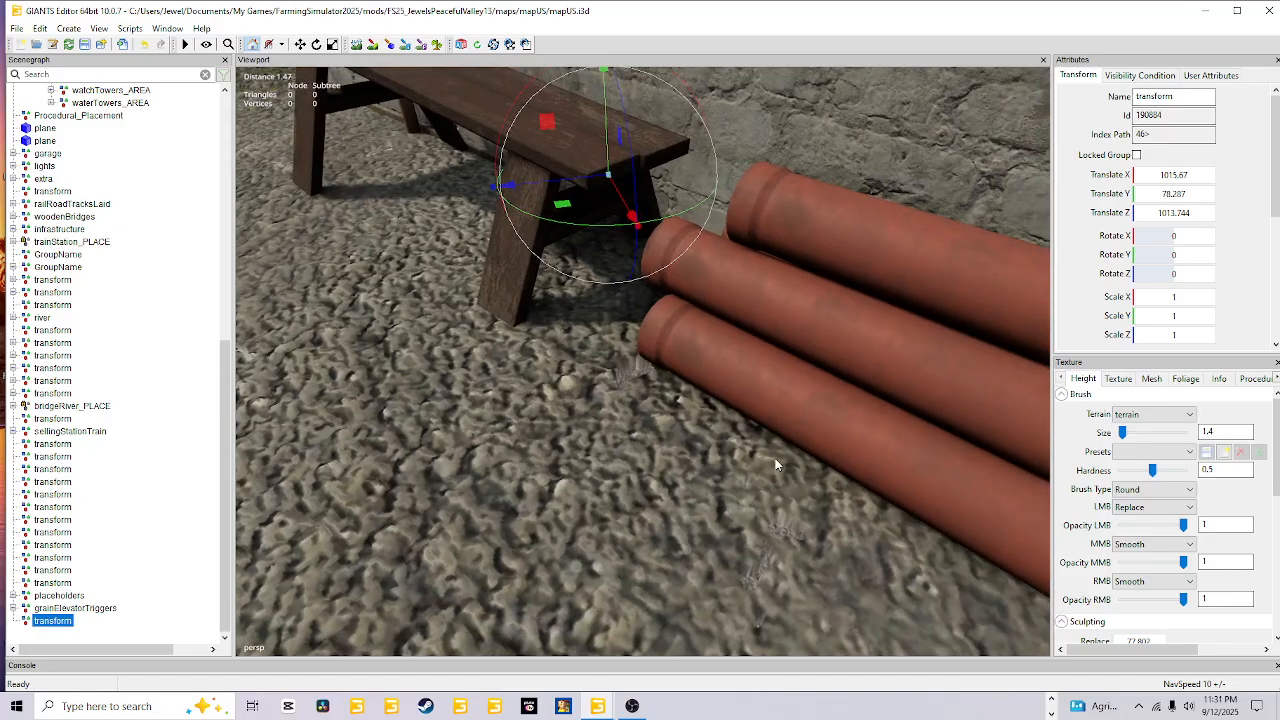
- Copy the transform group's Translate Y value, 78.287, into the terrain sculpting Replace height
{"action": "scroll", "coordinate": [812, 403], "scroll_direction": "down", "scroll_amount": 5}
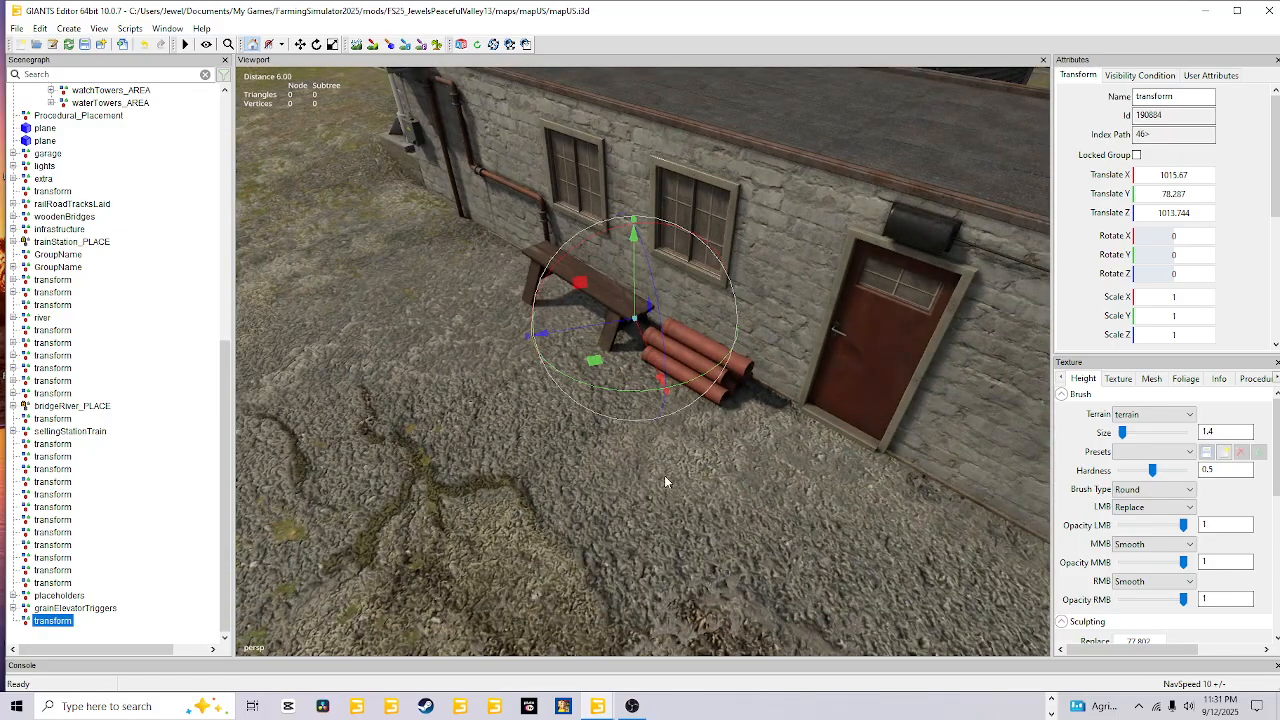
{"action": "left_click", "coordinate": [1177, 195]}
{"action": "right_click", "coordinate": [1177, 195]}
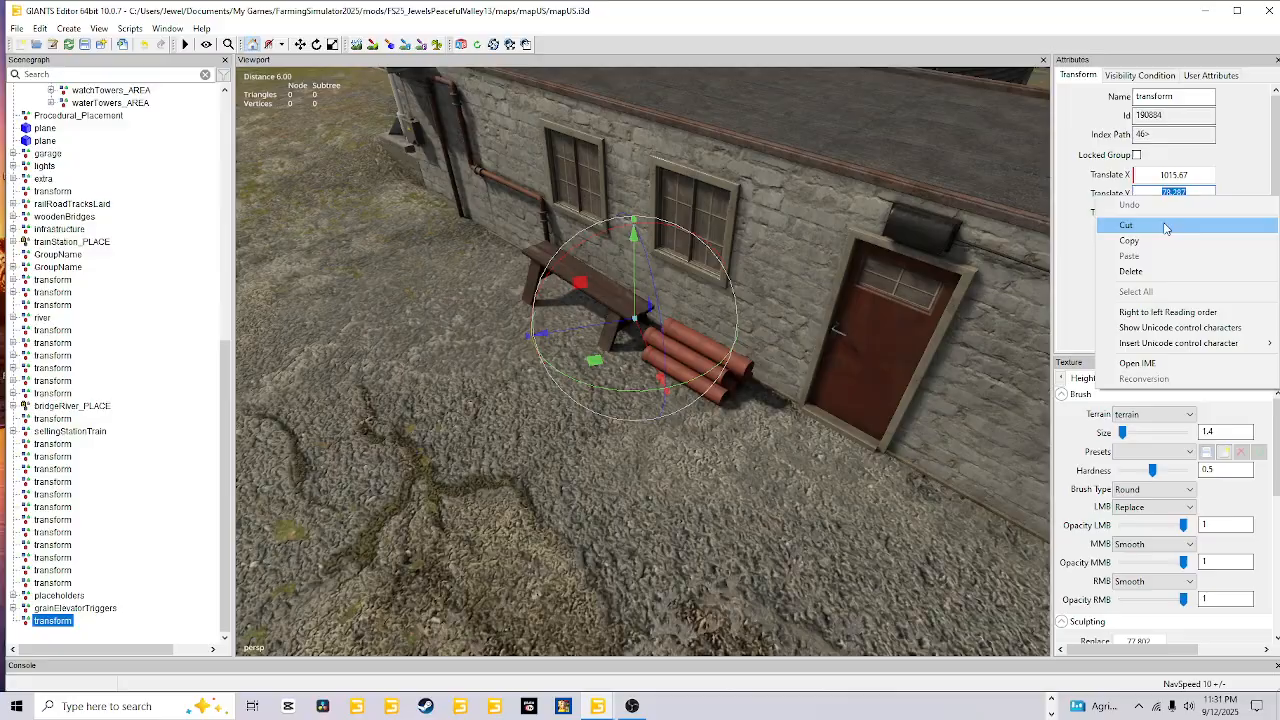
{"action": "left_click", "coordinate": [1145, 245]}
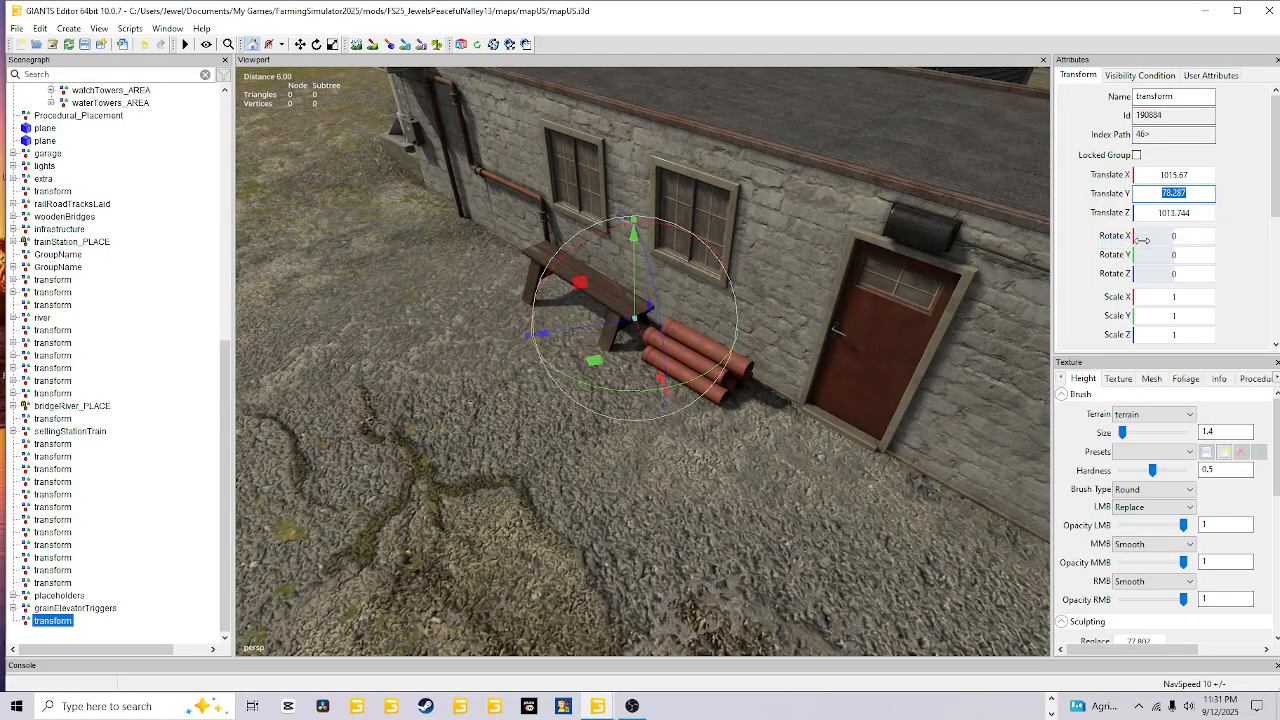
{"action": "scroll", "coordinate": [1121, 316], "scroll_direction": "down", "scroll_amount": 2}
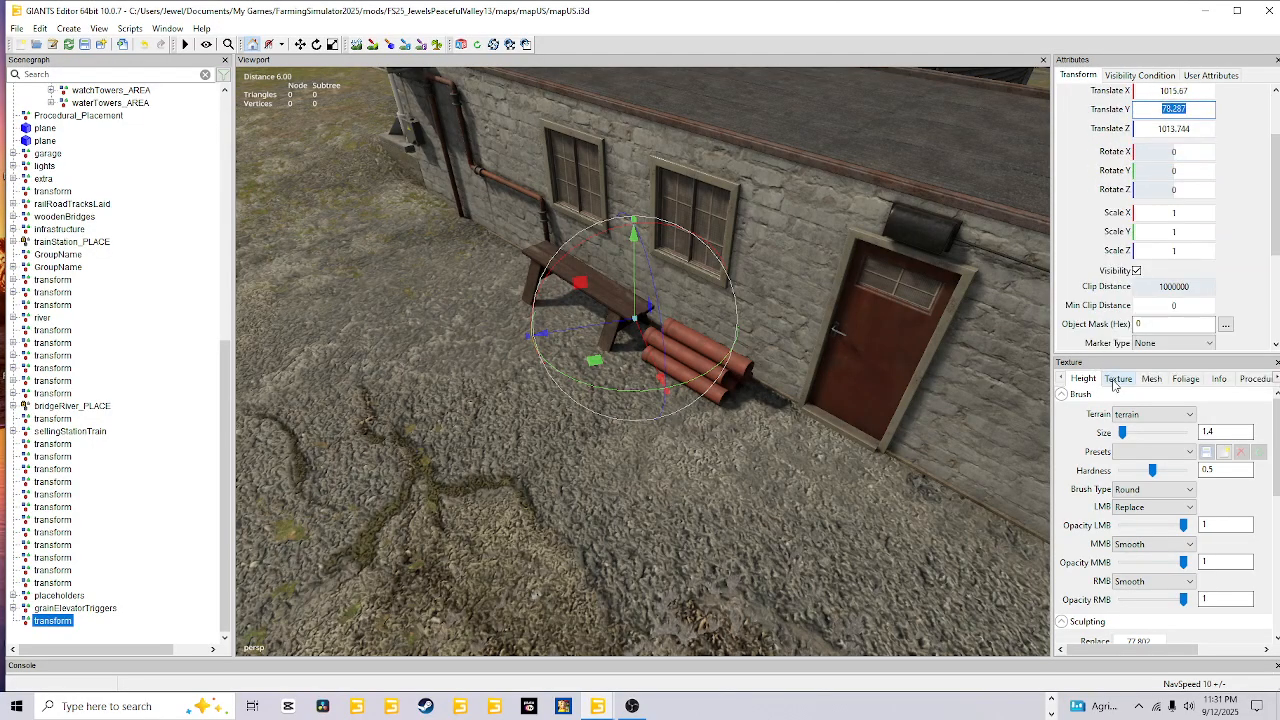
{"action": "scroll", "coordinate": [1092, 500], "scroll_direction": "down", "scroll_amount": 1}
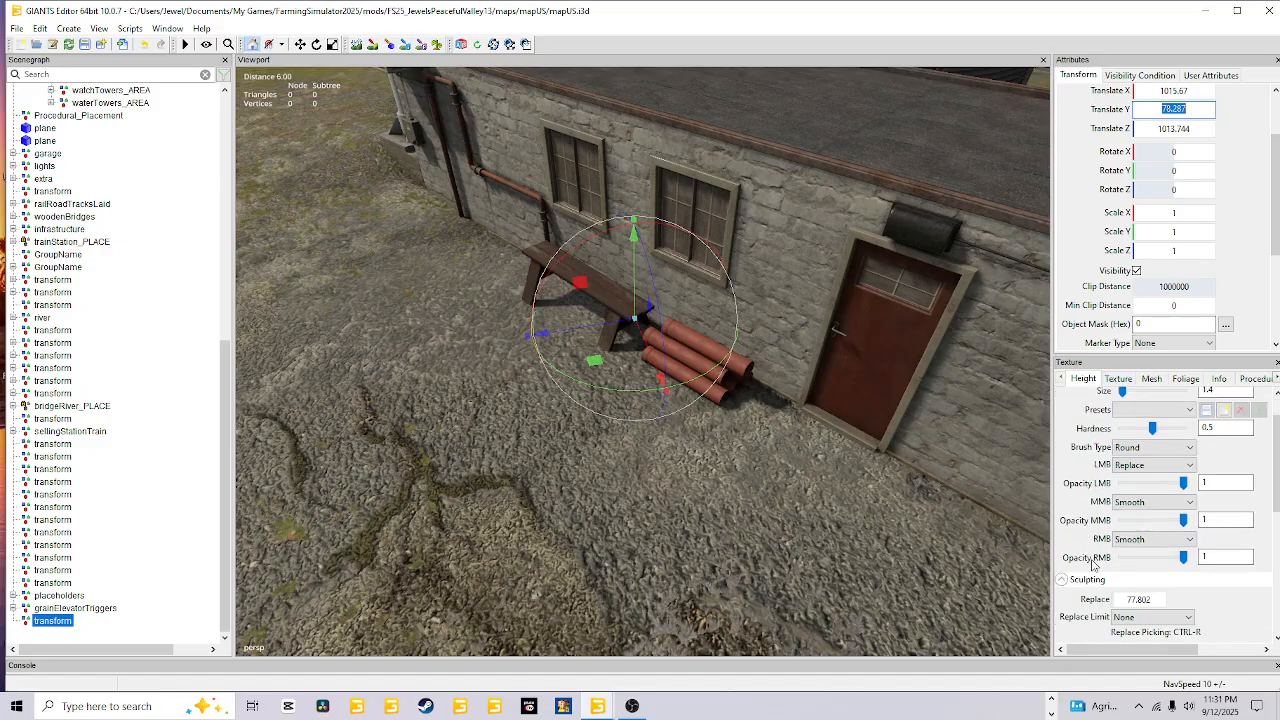
{"action": "left_click", "coordinate": [1140, 599]}
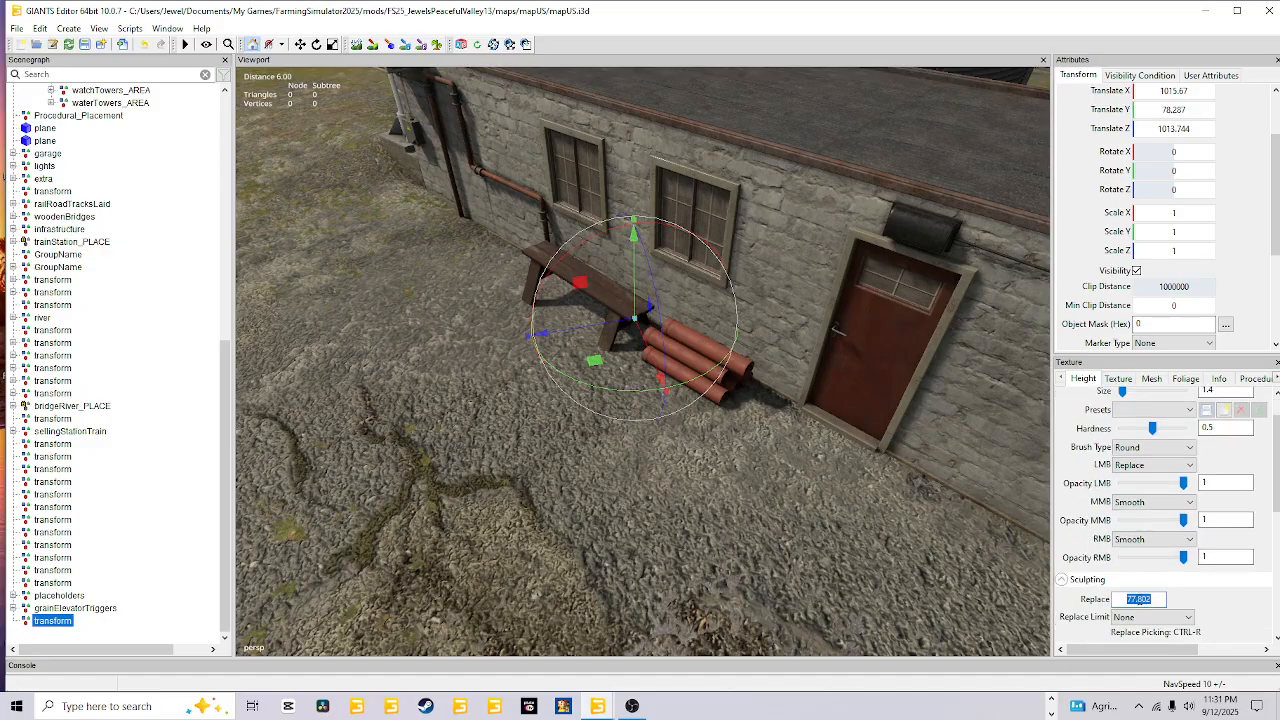
{"action": "right_click", "coordinate": [1140, 600]}
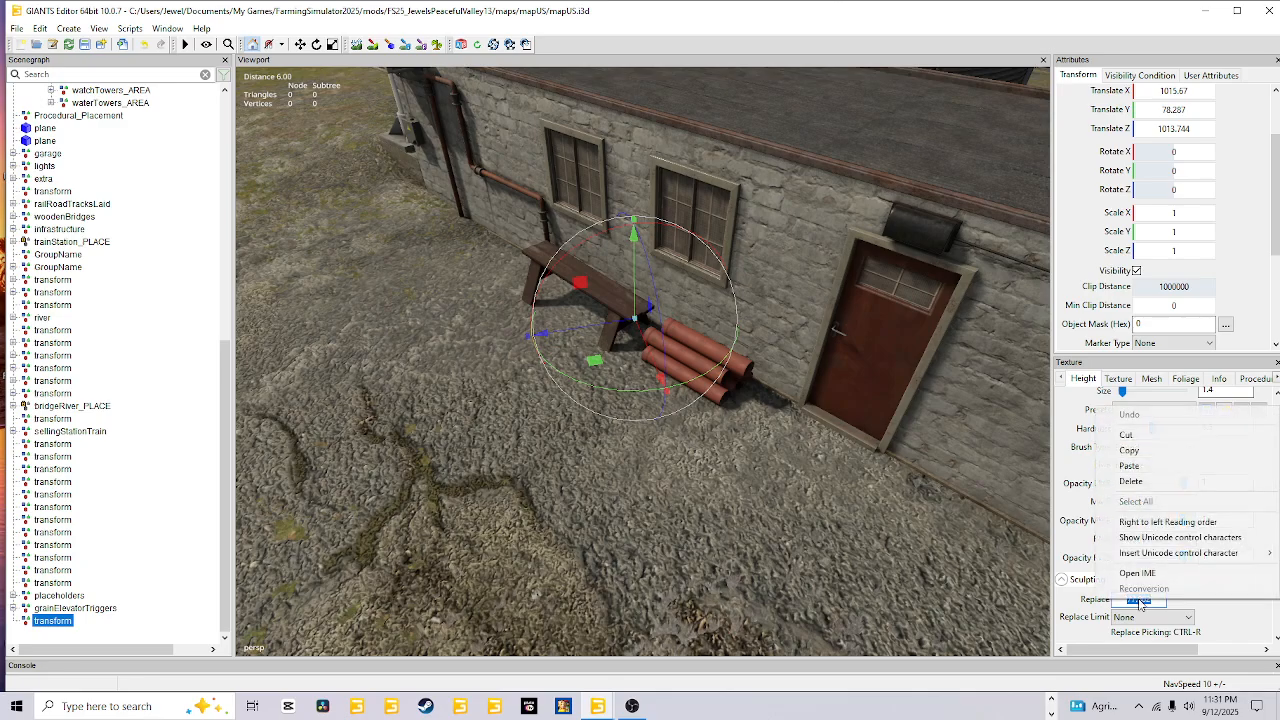
{"action": "left_click", "coordinate": [1136, 466]}
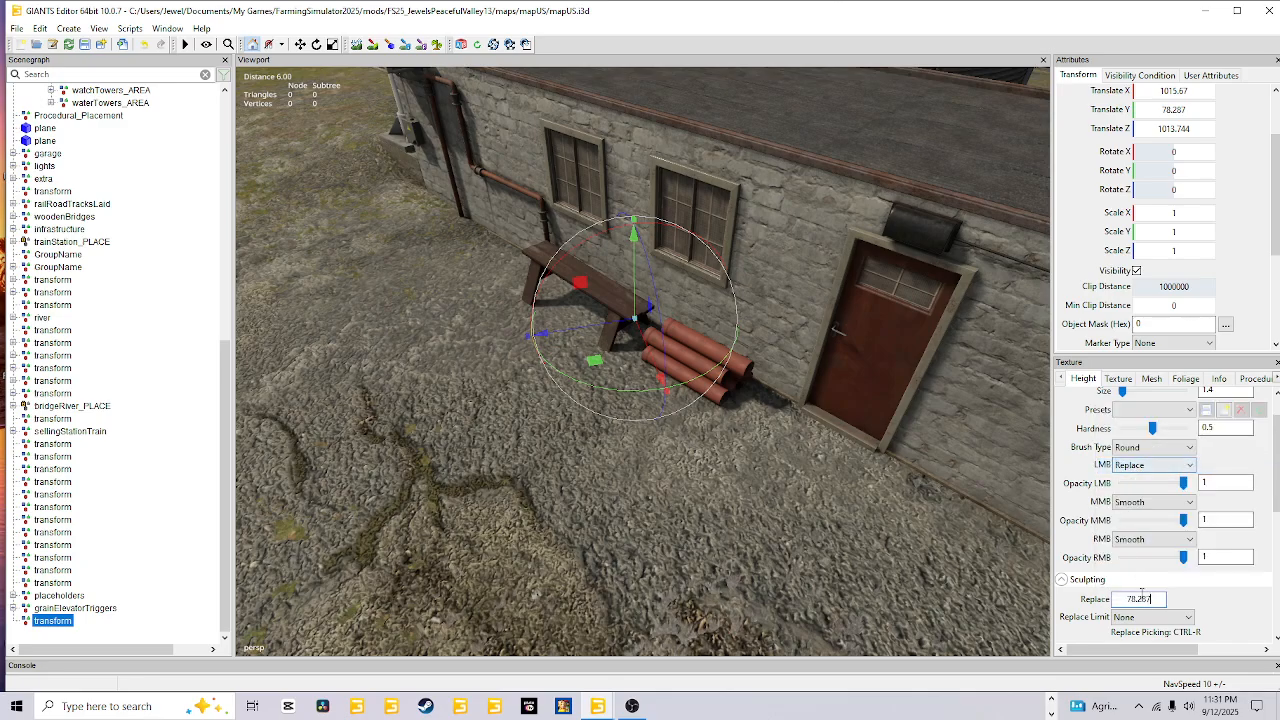
- Place the transform group interactively on the edge of the silo's concrete base, viewed from below the terrain
{"action": "left_click_drag", "start_coordinate": [769, 504], "coordinate": [783, 524], "text": "alt"}
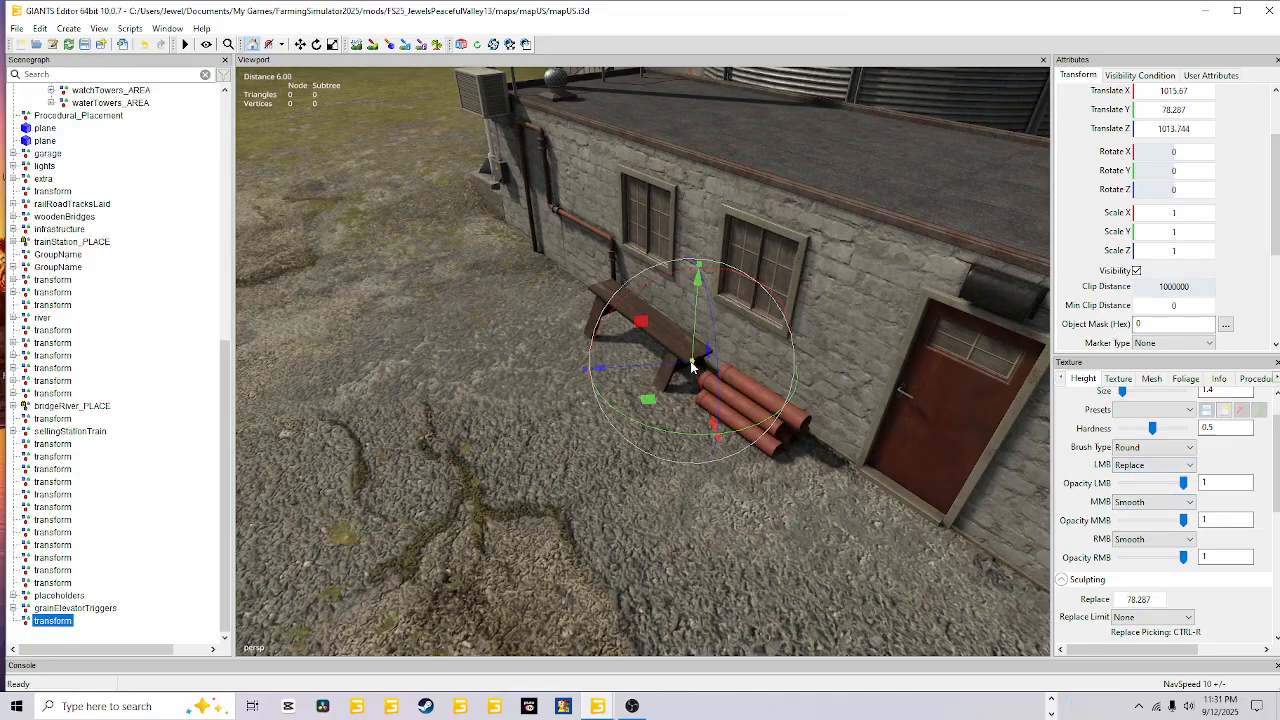
{"action": "left_click_drag", "start_coordinate": [661, 414], "coordinate": [550, 557], "text": "alt"}
{"action": "scroll", "coordinate": [550, 557], "scroll_direction": "up", "scroll_amount": 6}
{"action": "left_click_drag", "start_coordinate": [570, 479], "coordinate": [540, 514], "text": "alt"}
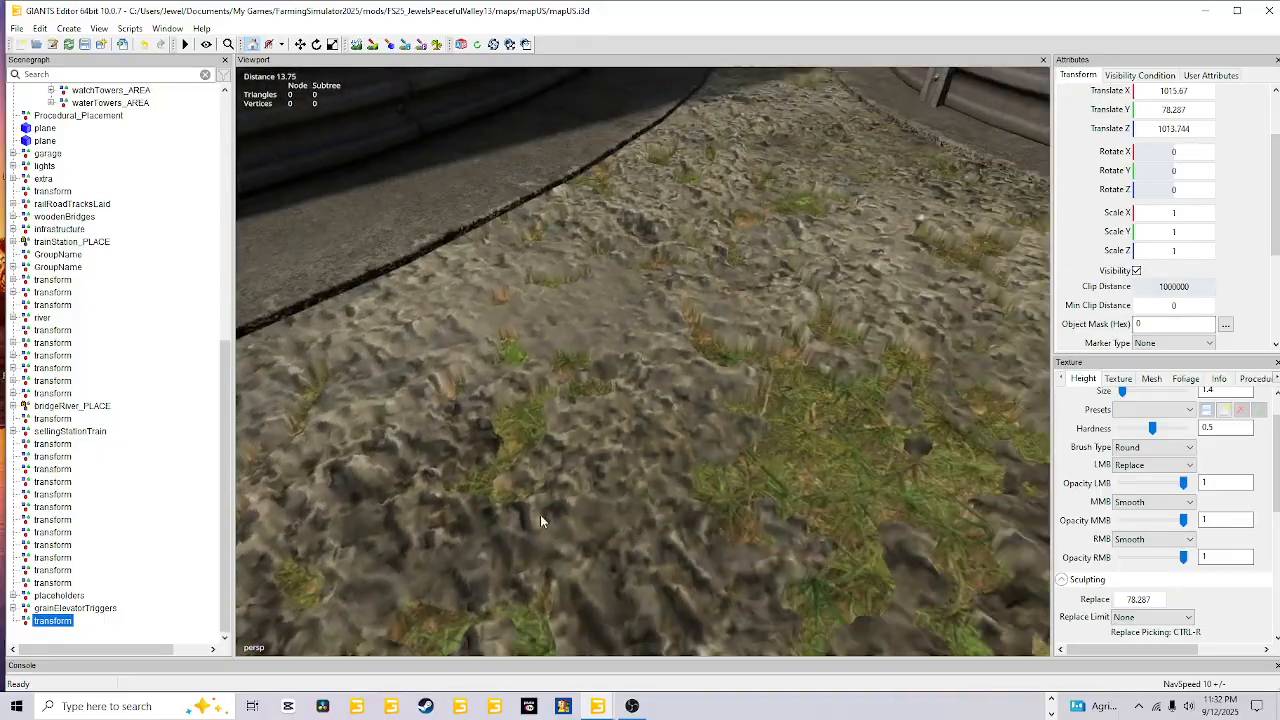
{"action": "scroll", "coordinate": [540, 514], "scroll_direction": "up", "scroll_amount": 3}
{"action": "scroll", "coordinate": [538, 508], "scroll_direction": "up", "scroll_amount": 8}
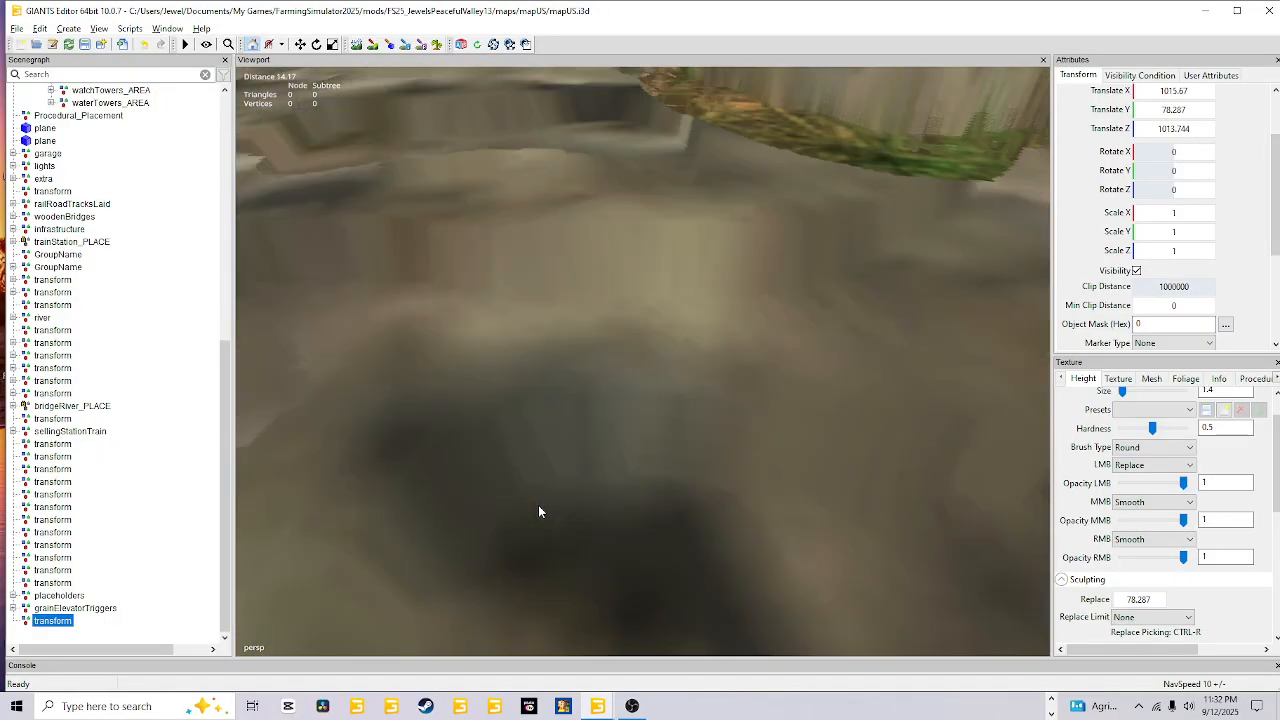
{"action": "scroll", "coordinate": [540, 509], "scroll_direction": "down", "scroll_amount": 3}
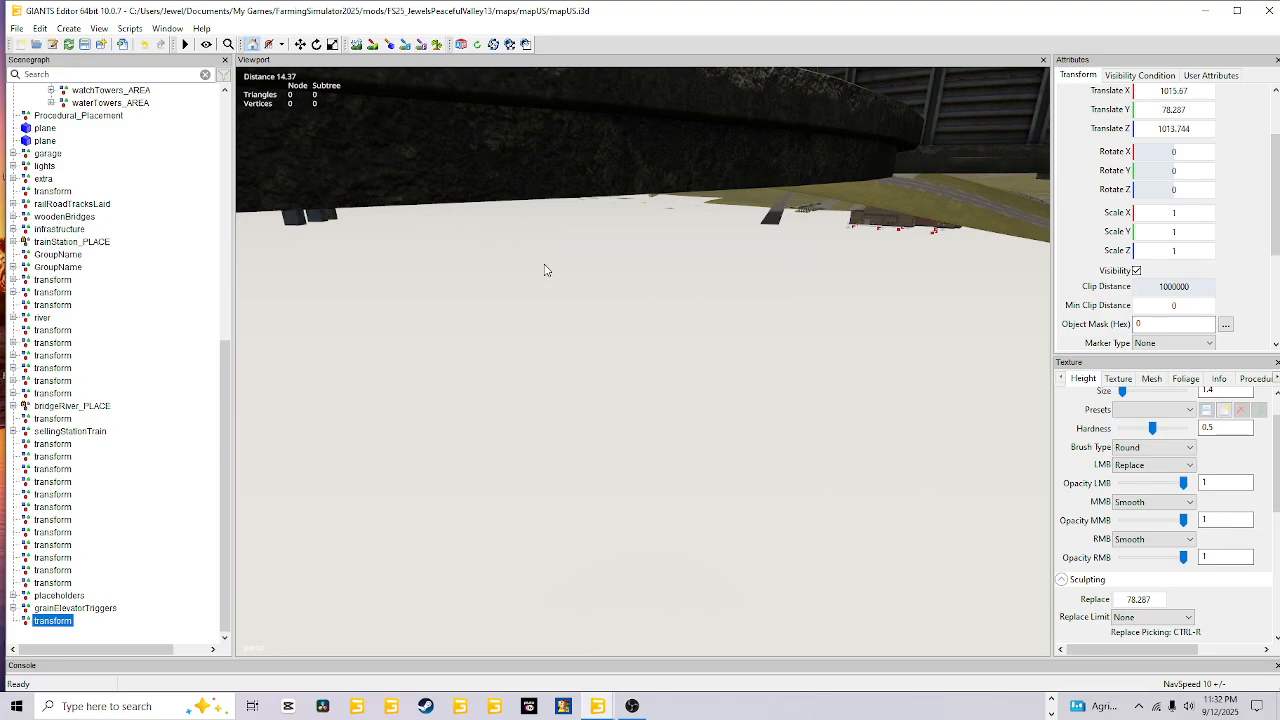
{"action": "left_click_drag", "start_coordinate": [505, 245], "coordinate": [518, 370], "text": "alt"}
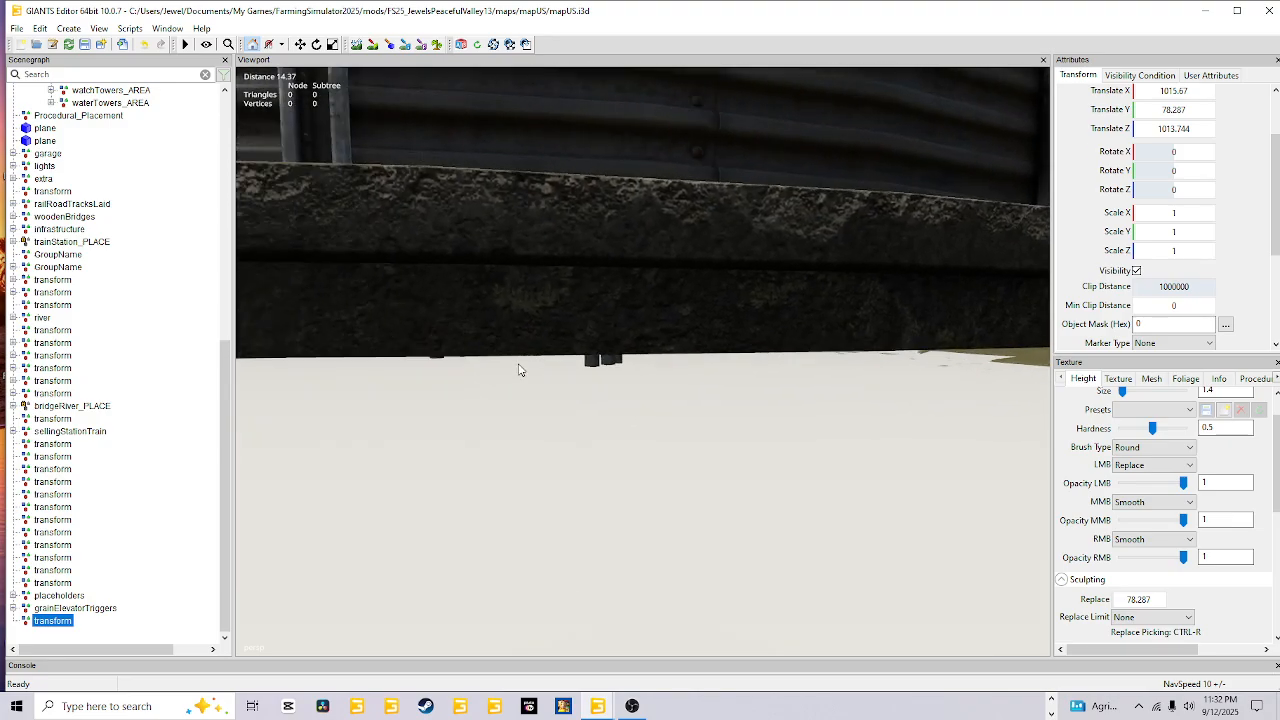
{"action": "key", "text": "ctrl+b"}
{"action": "left_click", "coordinate": [626, 186]}
{"action": "left_click_drag", "start_coordinate": [655, 434], "coordinate": [648, 376], "text": "alt"}
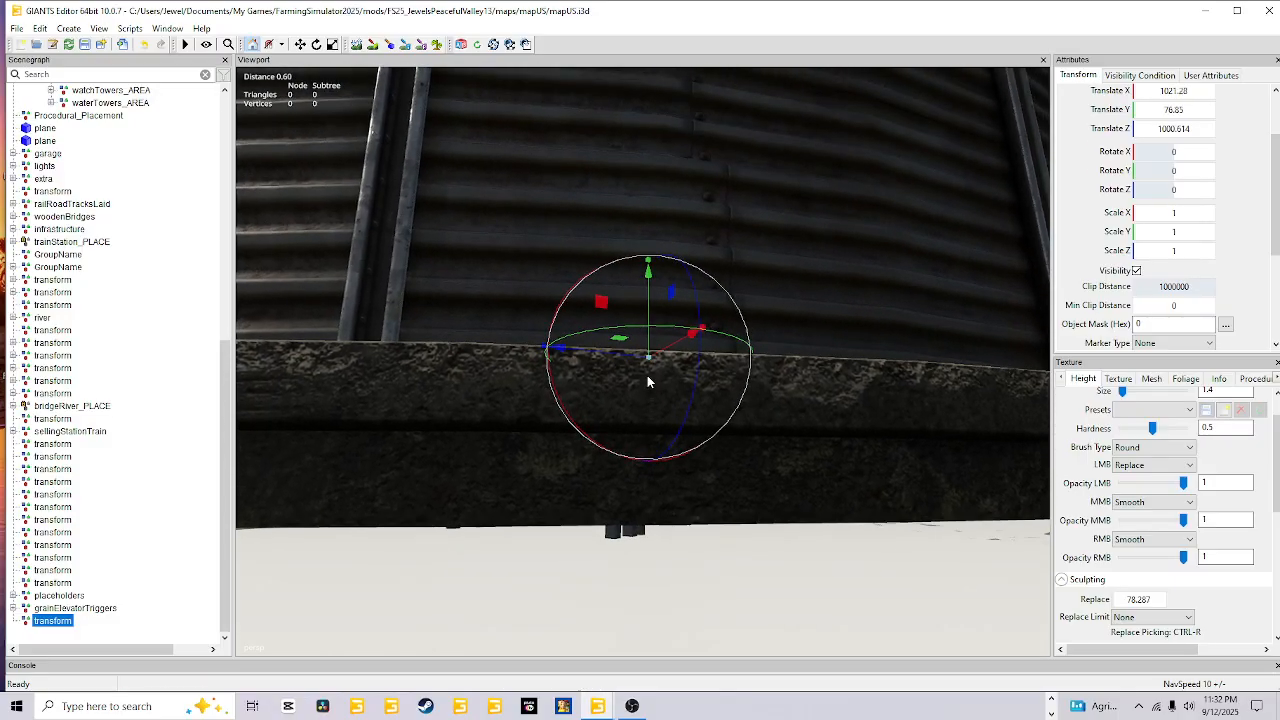
- Raise the transform group slightly along its Y axis at the edge of the silo's concrete base
{"action": "scroll", "coordinate": [589, 441], "scroll_direction": "up", "scroll_amount": 3}
{"action": "left_click_drag", "start_coordinate": [589, 441], "coordinate": [706, 489], "text": "alt"}
{"action": "scroll", "coordinate": [705, 489], "scroll_direction": "down", "scroll_amount": 4}
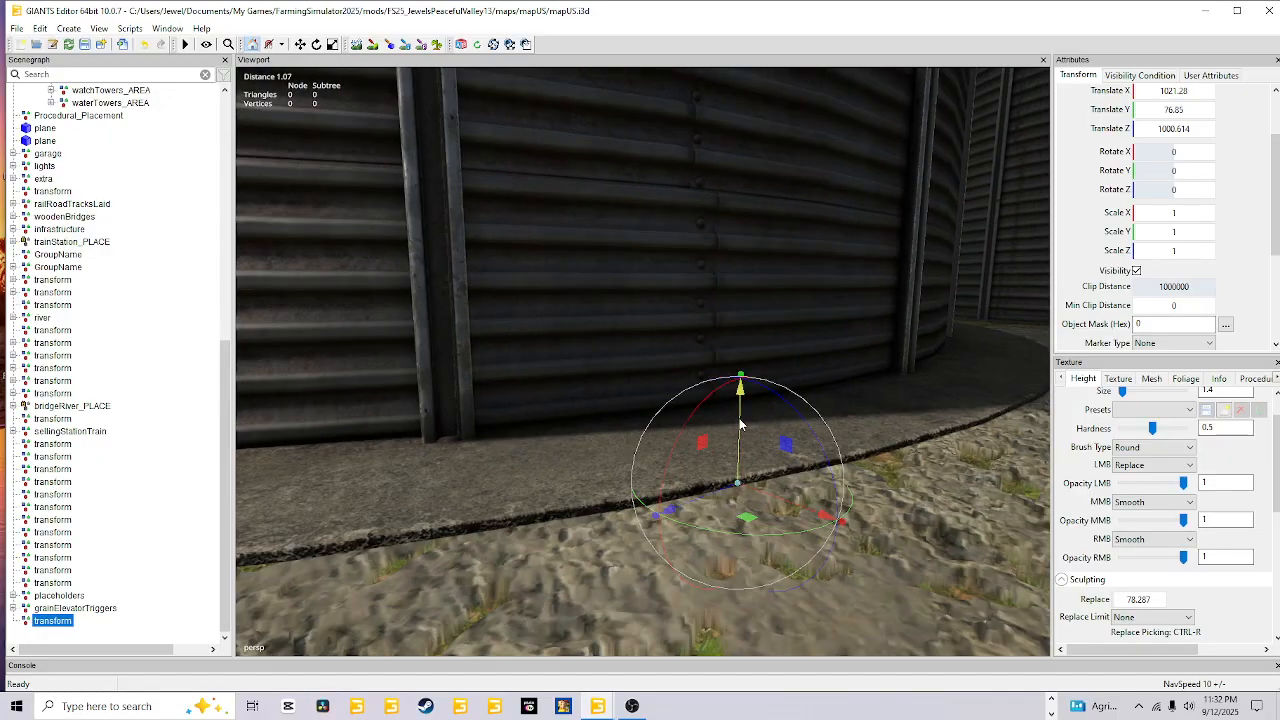
{"action": "left_click_drag", "start_coordinate": [741, 424], "coordinate": [741, 414]}
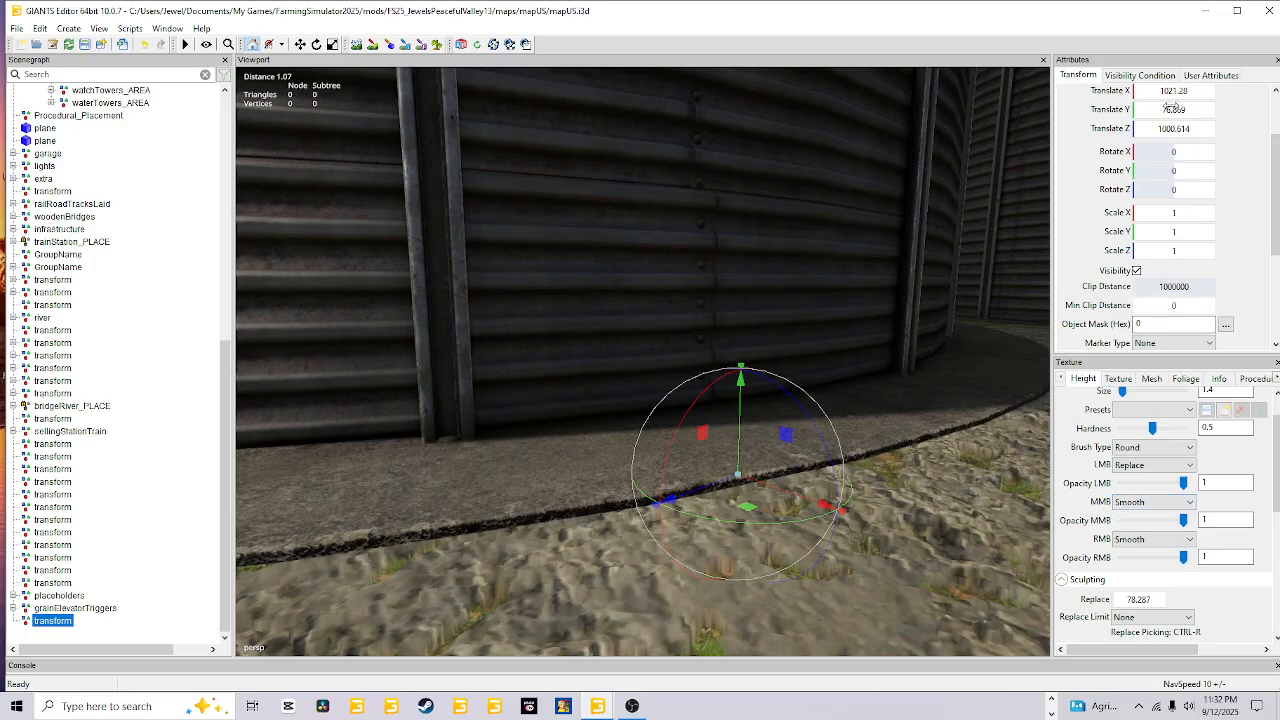
- Copy the transform group's Translate Y value, 76.869, from the silo base edge into the terrain sculpting Replace height
{"action": "double_click", "coordinate": [1164, 108]}
{"action": "right_click", "coordinate": [1164, 109]}
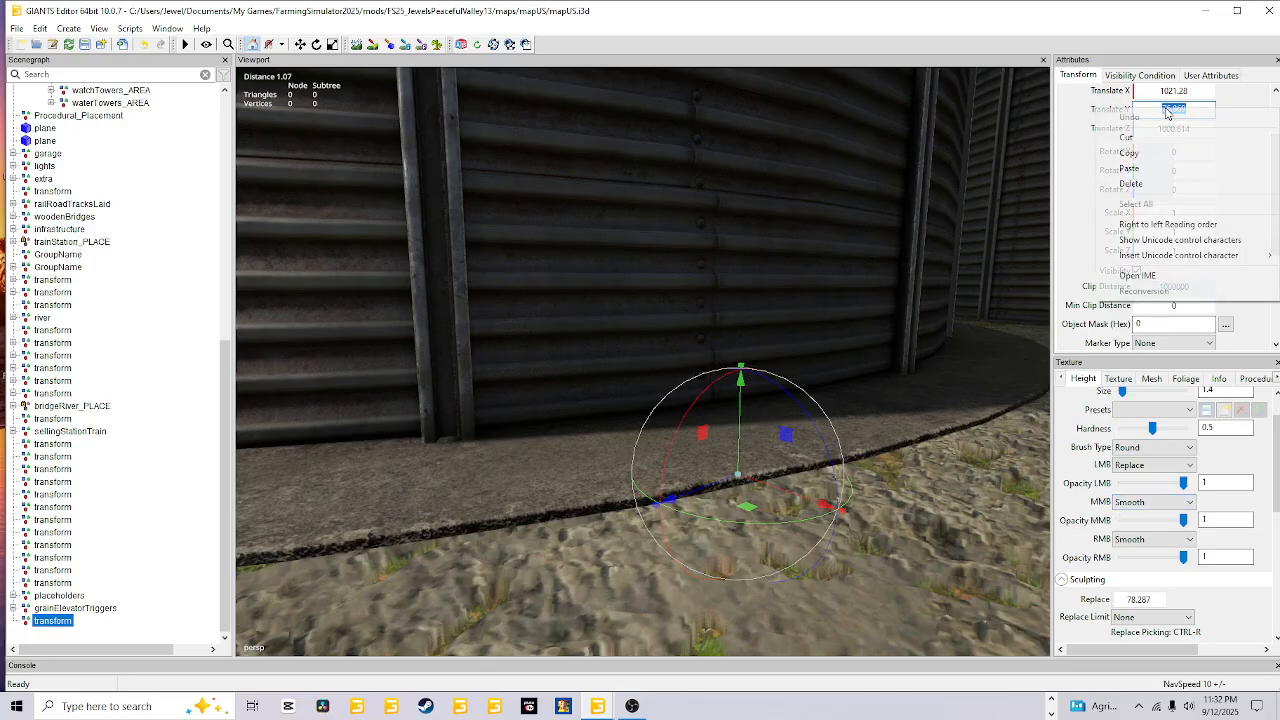
{"action": "left_click", "coordinate": [1172, 155]}
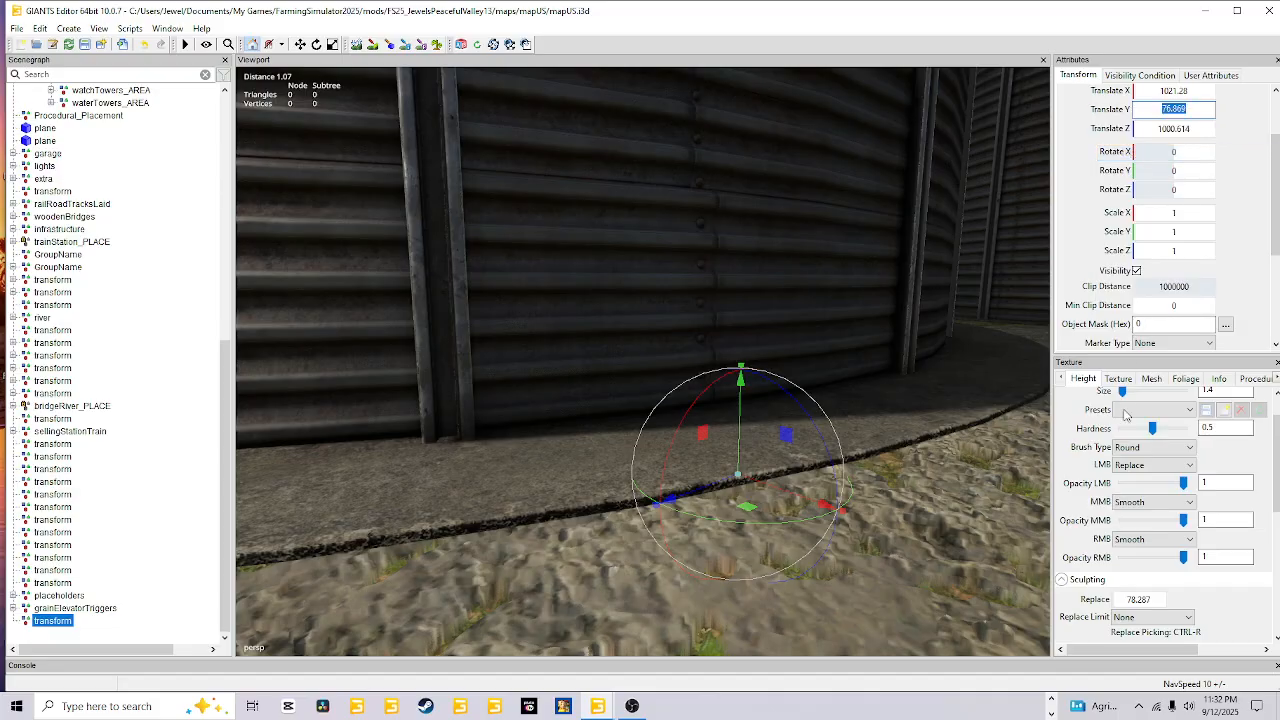
{"action": "double_click", "coordinate": [1132, 598]}
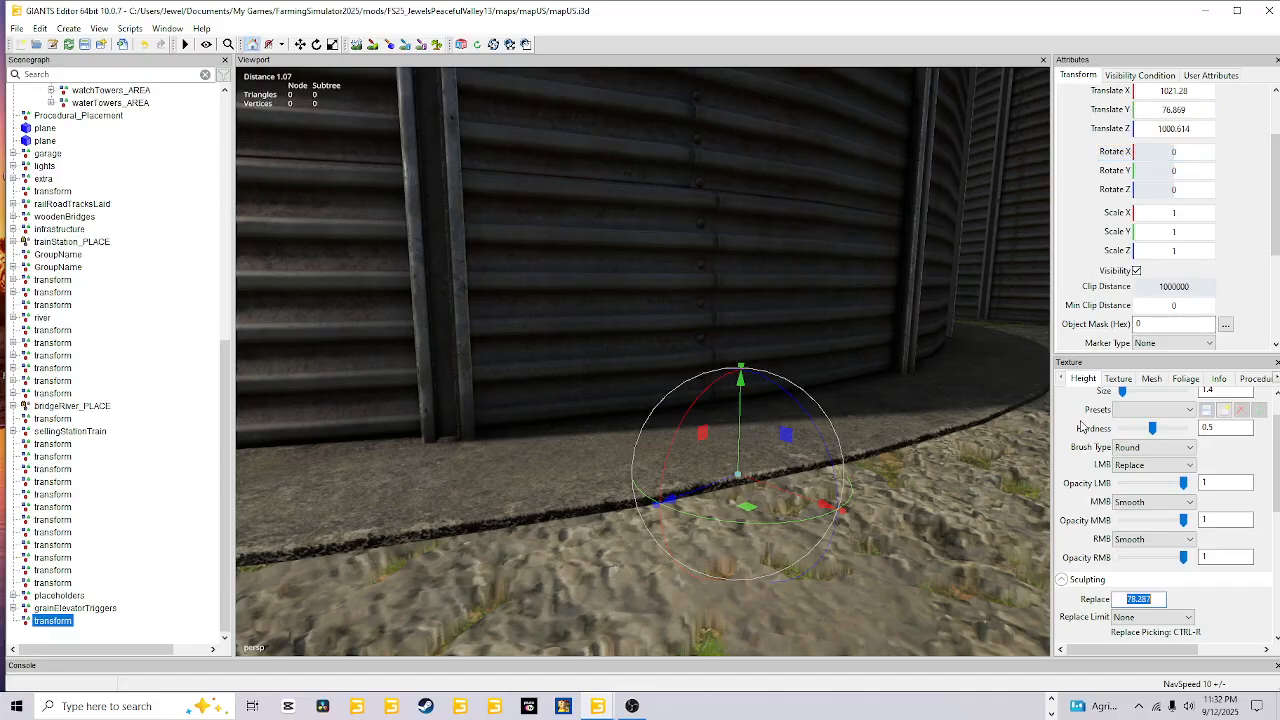
{"action": "right_click", "coordinate": [1118, 598]}
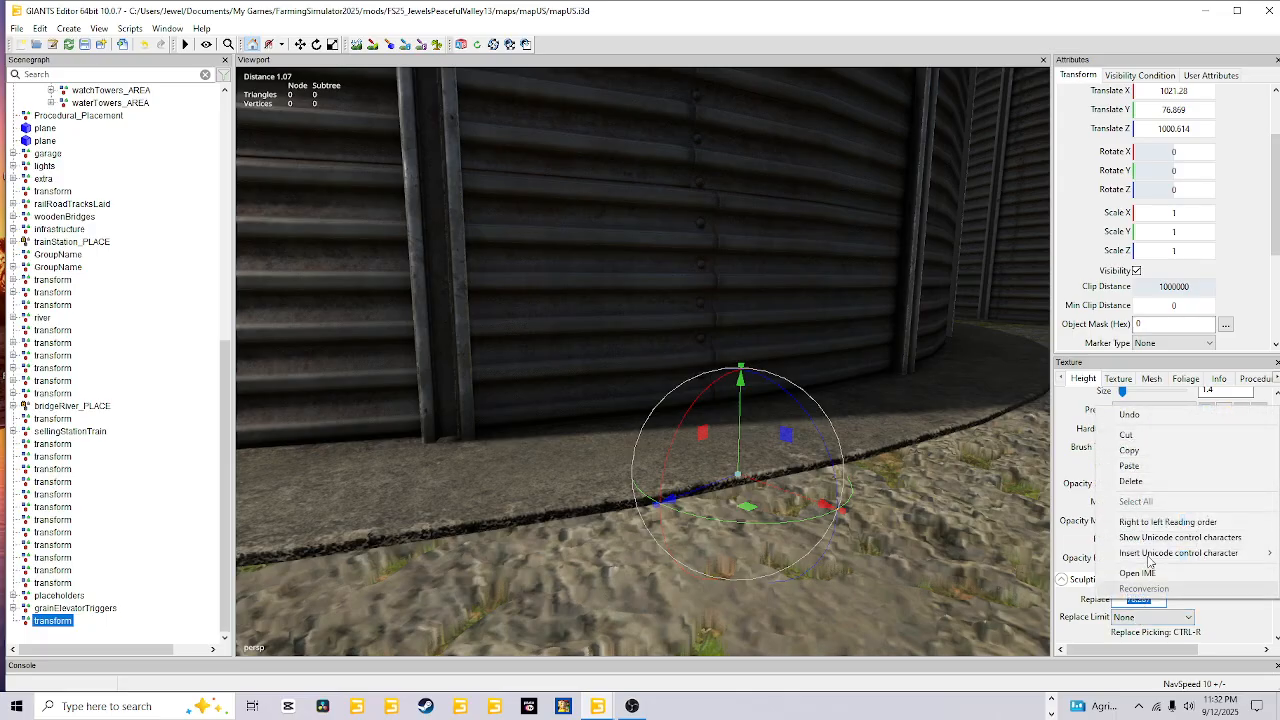
{"action": "left_click", "coordinate": [1130, 466]}
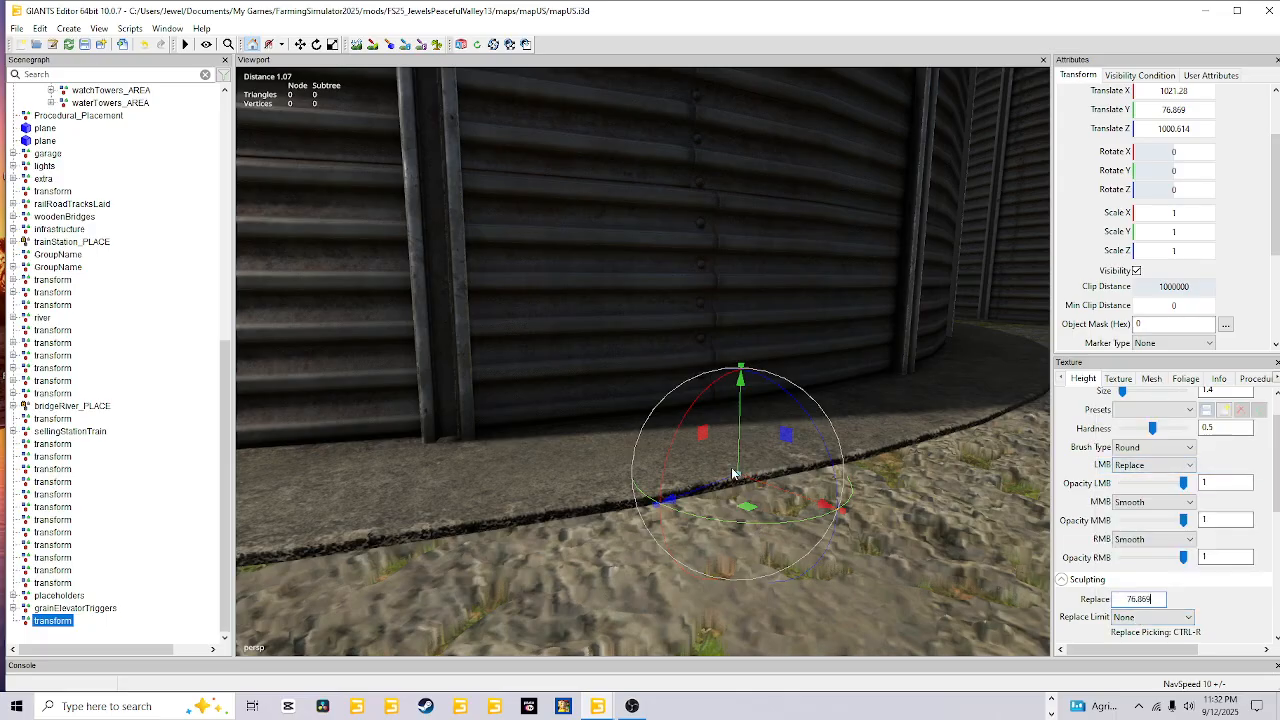
- Inspect how the terrain meets the silo bases, concrete surfaces and wooden edging around the grain elevator
{"action": "left_click_drag", "start_coordinate": [738, 476], "coordinate": [899, 520], "text": "alt"}
{"action": "scroll", "coordinate": [682, 350], "scroll_direction": "down", "scroll_amount": 4}
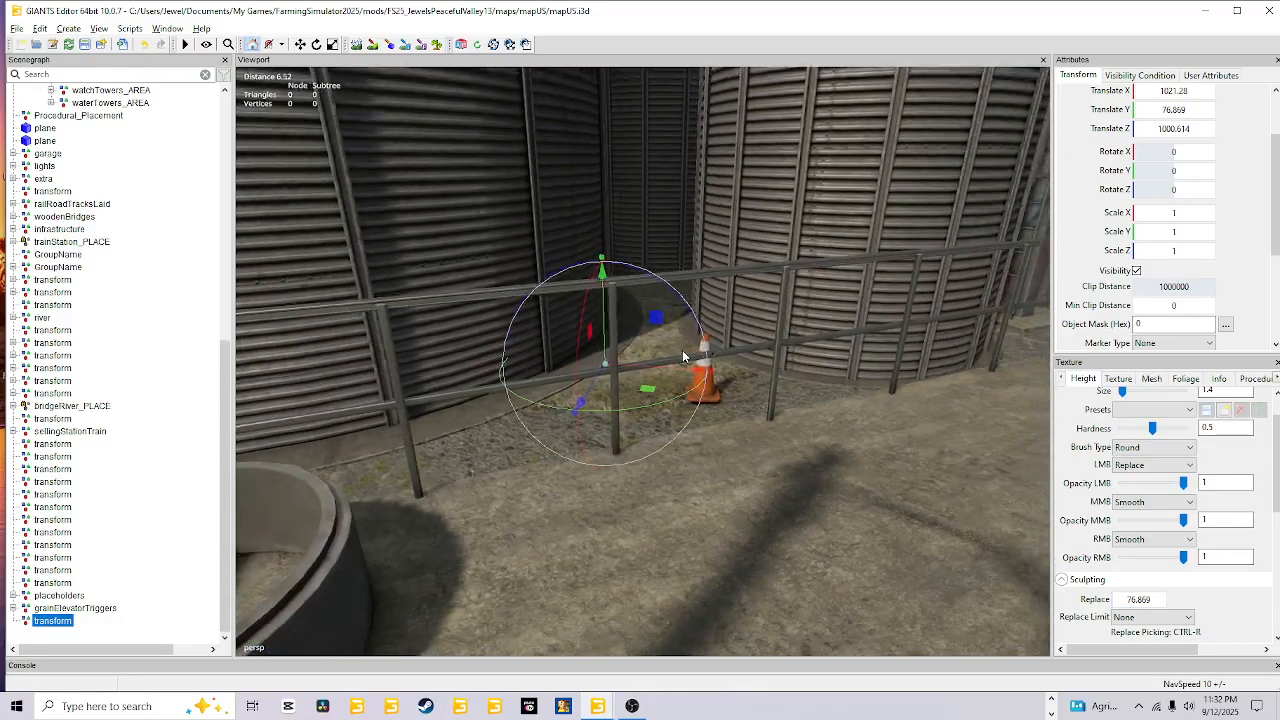
{"action": "scroll", "coordinate": [683, 351], "scroll_direction": "down", "scroll_amount": 3}
{"action": "left_click_drag", "start_coordinate": [545, 608], "coordinate": [708, 577], "text": "alt"}
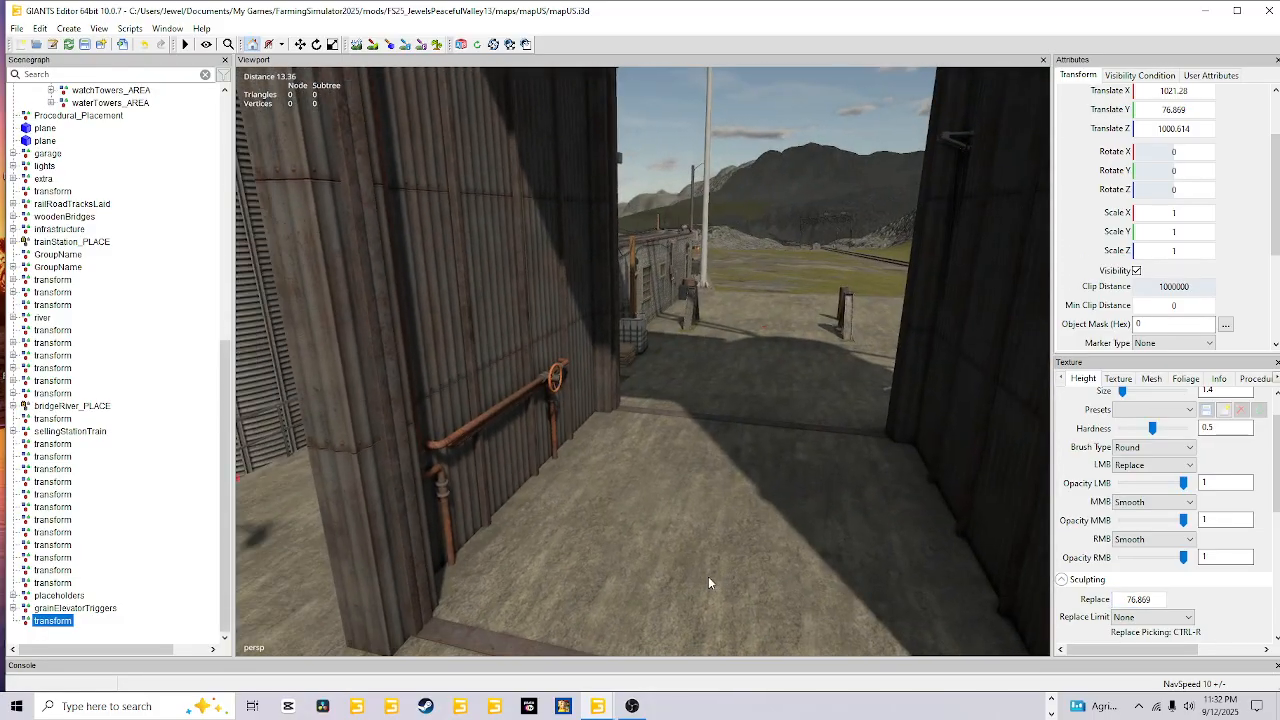
{"action": "scroll", "coordinate": [683, 531], "scroll_direction": "up", "scroll_amount": 4}
{"action": "left_click_drag", "start_coordinate": [570, 600], "coordinate": [628, 433], "text": "alt"}
{"action": "scroll", "coordinate": [688, 457], "scroll_direction": "up", "scroll_amount": 3}
{"action": "left_click_drag", "start_coordinate": [772, 355], "coordinate": [675, 431], "text": "alt"}
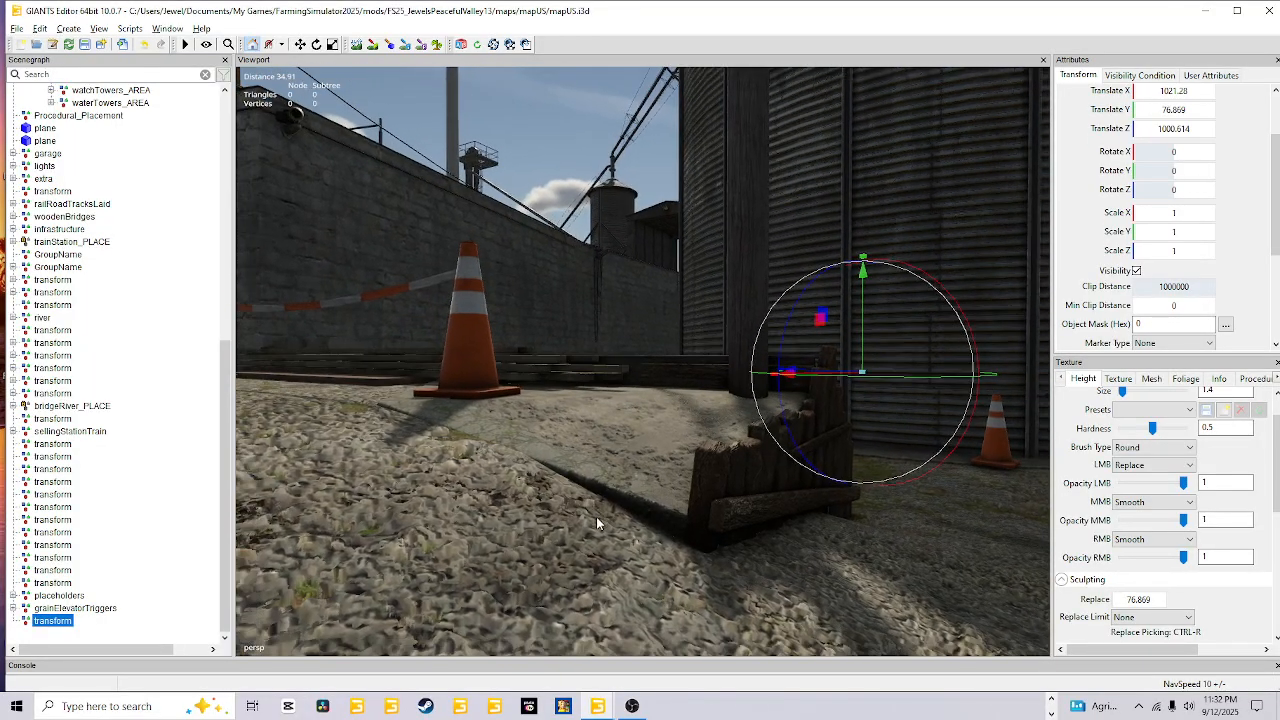
{"action": "scroll", "coordinate": [598, 511], "scroll_direction": "up", "scroll_amount": 4}
{"action": "left_click_drag", "start_coordinate": [606, 510], "coordinate": [851, 400], "text": "alt"}
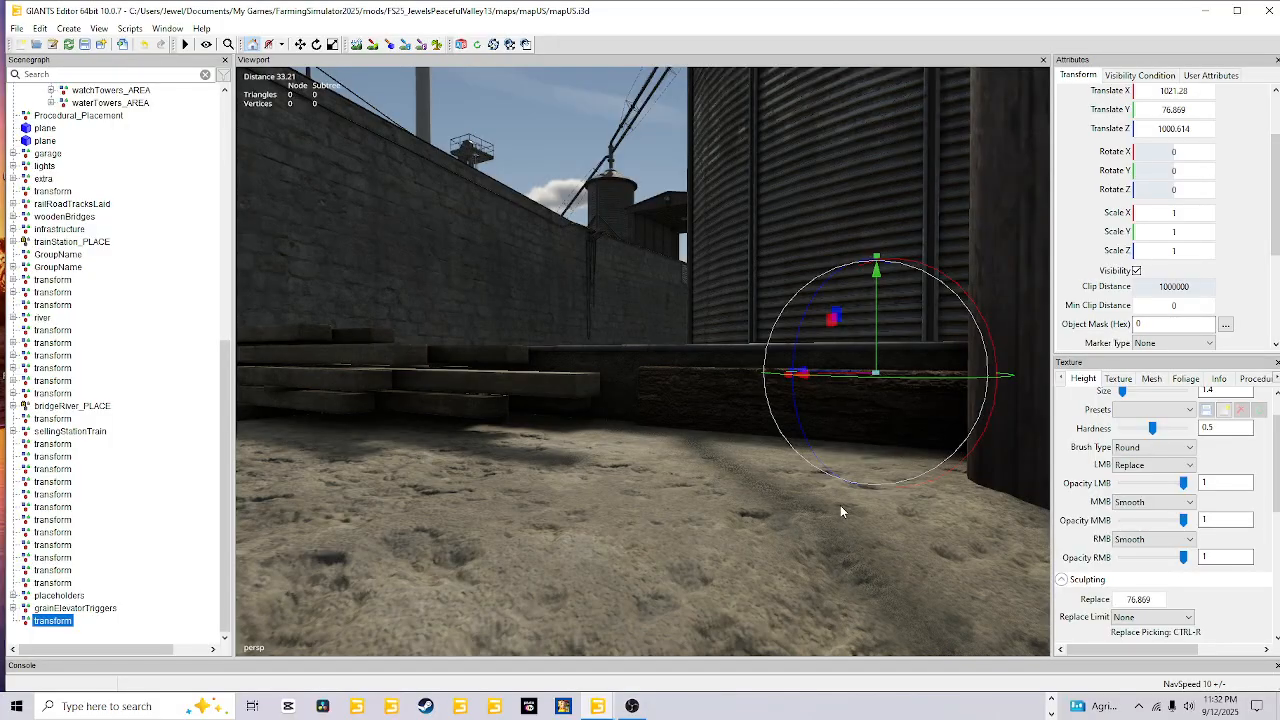
{"action": "left_click_drag", "start_coordinate": [840, 505], "coordinate": [669, 541], "text": "alt"}
{"action": "left_click_drag", "start_coordinate": [938, 527], "coordinate": [1123, 300], "text": "alt"}
{"action": "scroll", "coordinate": [754, 528], "scroll_direction": "up", "scroll_amount": 3}
{"action": "left_click_drag", "start_coordinate": [754, 528], "coordinate": [590, 539], "text": "alt"}
{"action": "left_click_drag", "start_coordinate": [675, 485], "coordinate": [508, 600], "text": "alt"}
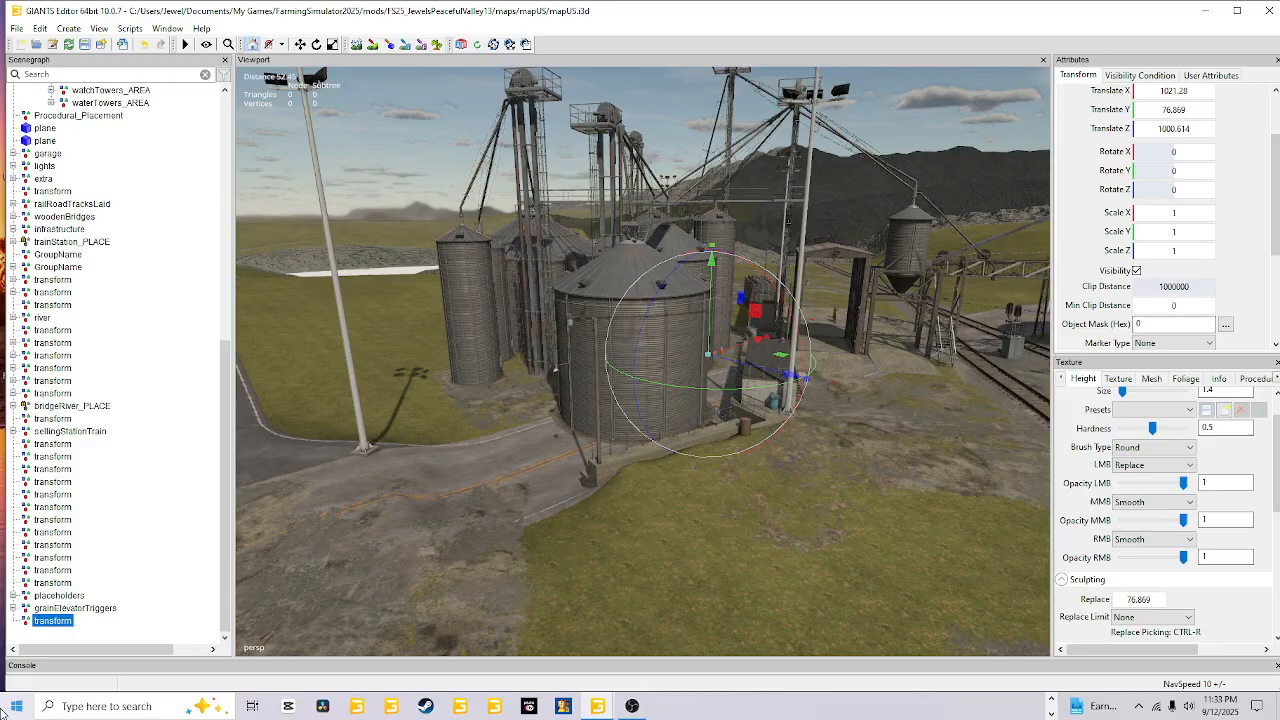
- Delete the helper transform group used for picking heights at the grain elevator
{"action": "key", "text": "Delete"}
{"action": "left_click_drag", "start_coordinate": [583, 571], "coordinate": [815, 507], "text": "alt"}
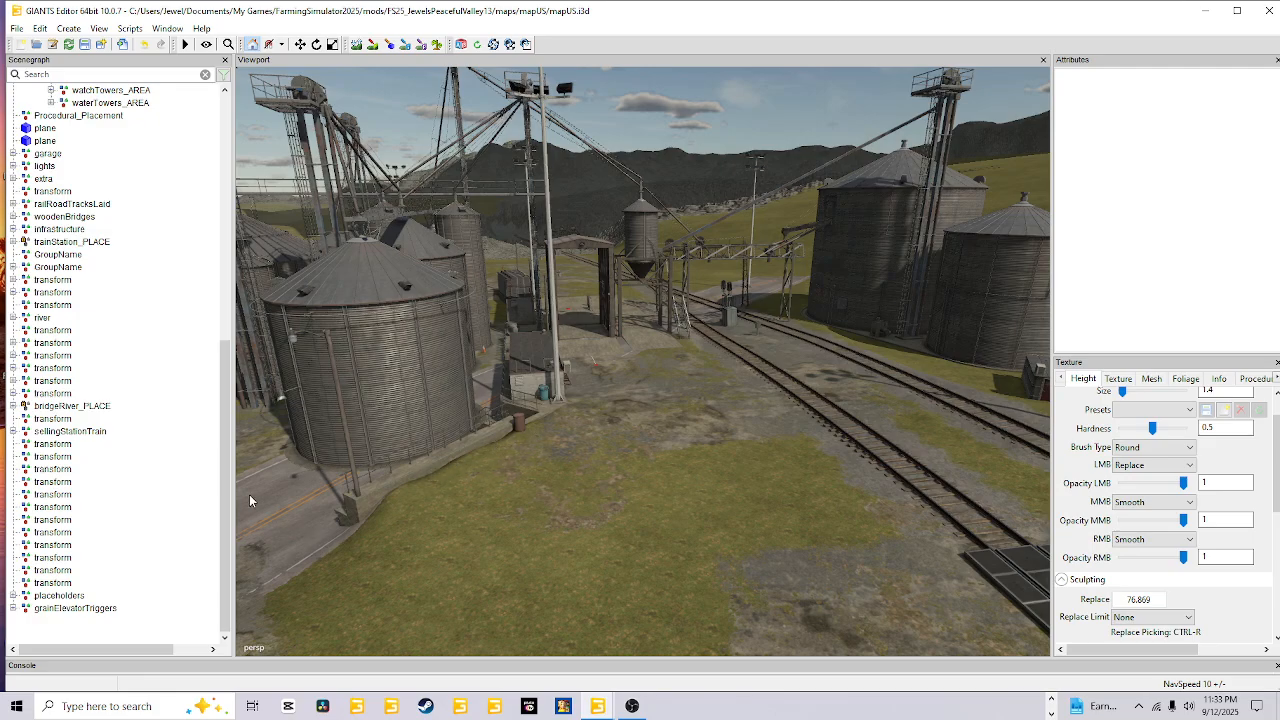
- Survey the roads, rail crossings and surrounding terrain near the grain elevator
{"action": "left_click_drag", "start_coordinate": [586, 499], "coordinate": [273, 521], "text": "alt"}
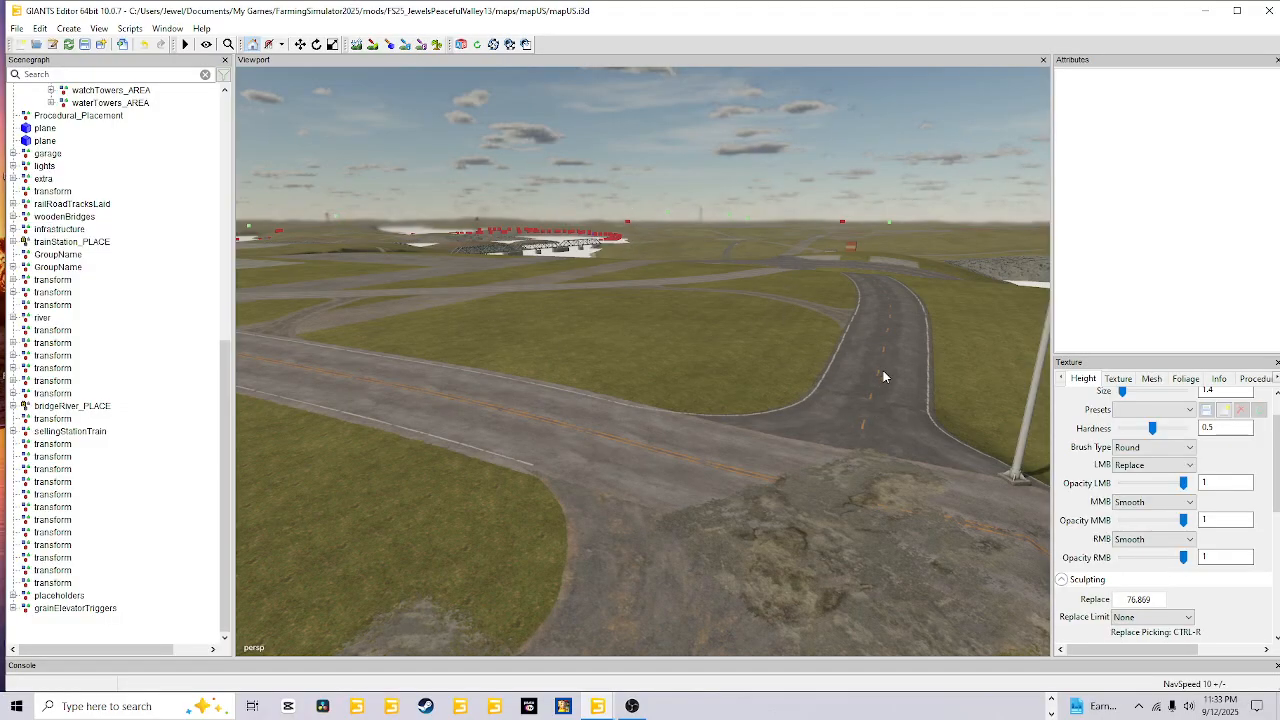
{"action": "left_click_drag", "start_coordinate": [883, 376], "coordinate": [566, 523], "text": "alt"}
{"action": "left_click_drag", "start_coordinate": [606, 464], "coordinate": [686, 551], "text": "alt"}
{"action": "left_click_drag", "start_coordinate": [376, 594], "coordinate": [667, 387], "text": "alt"}
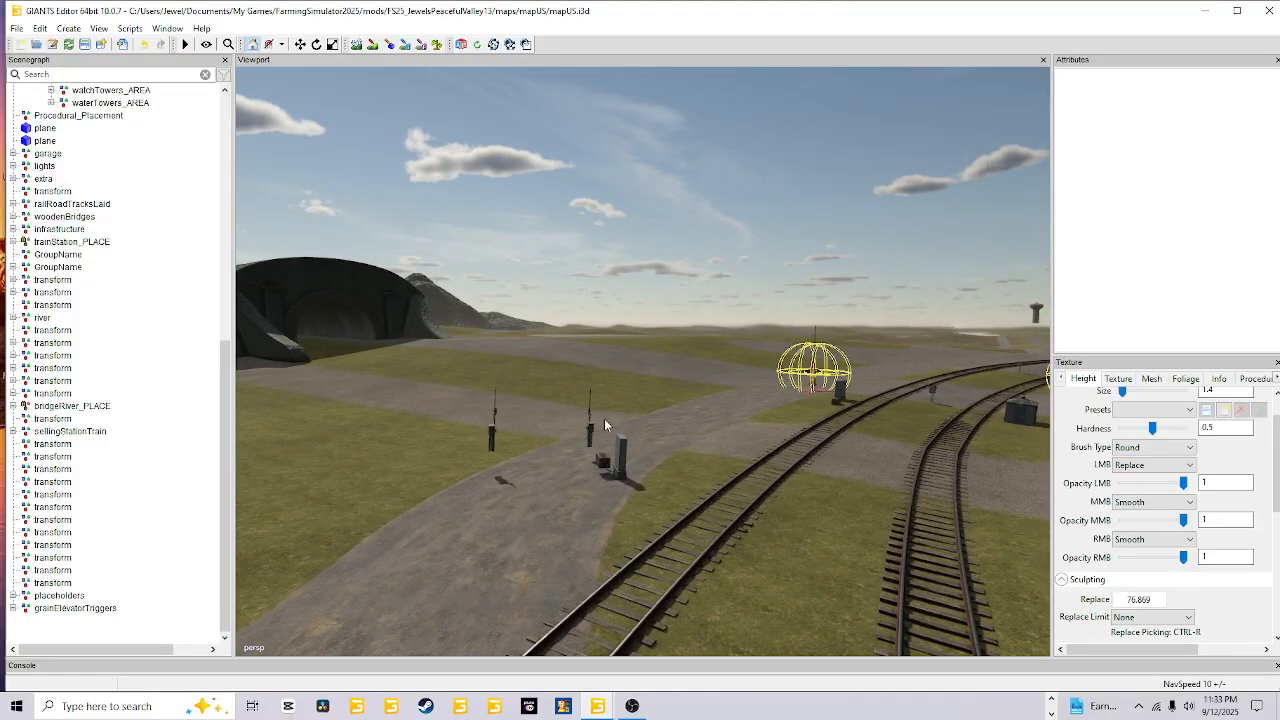
{"action": "left_click_drag", "start_coordinate": [605, 419], "coordinate": [727, 482], "text": "alt"}
{"action": "right_click_drag", "start_coordinate": [727, 482], "coordinate": [718, 275], "text": "alt"}
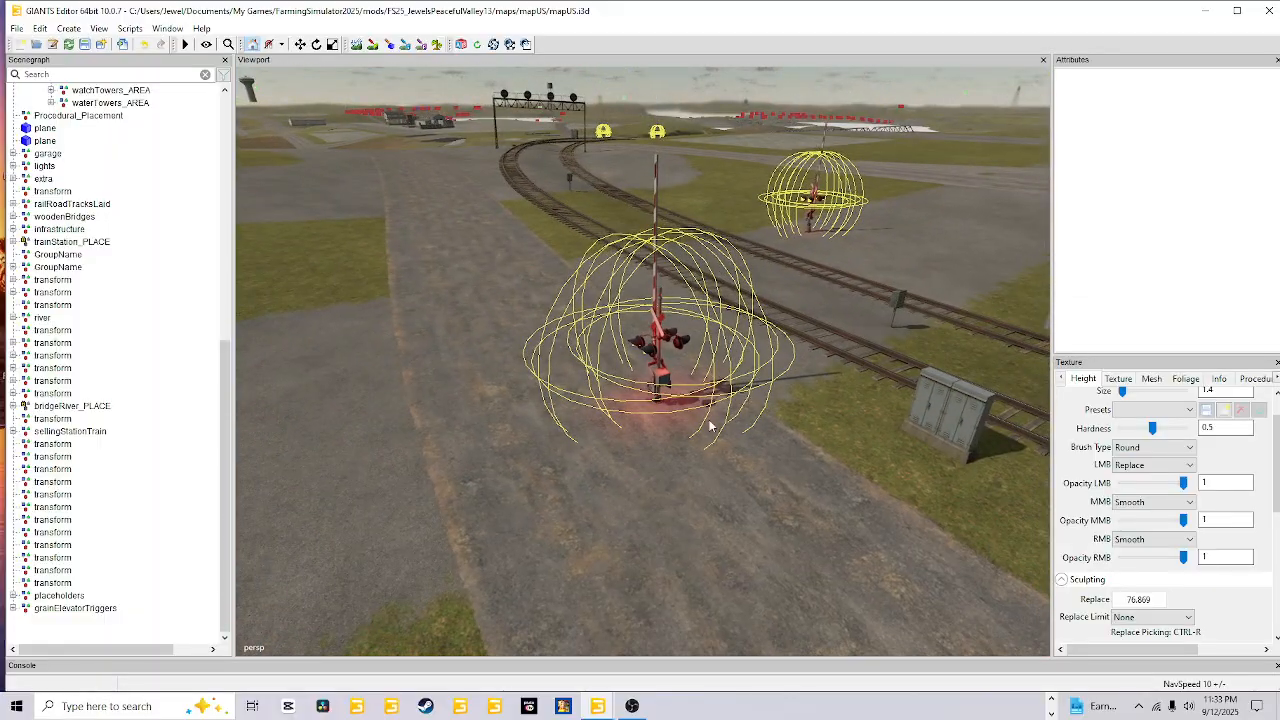
{"action": "right_click_drag", "start_coordinate": [710, 425], "coordinate": [346, 479], "text": "alt"}
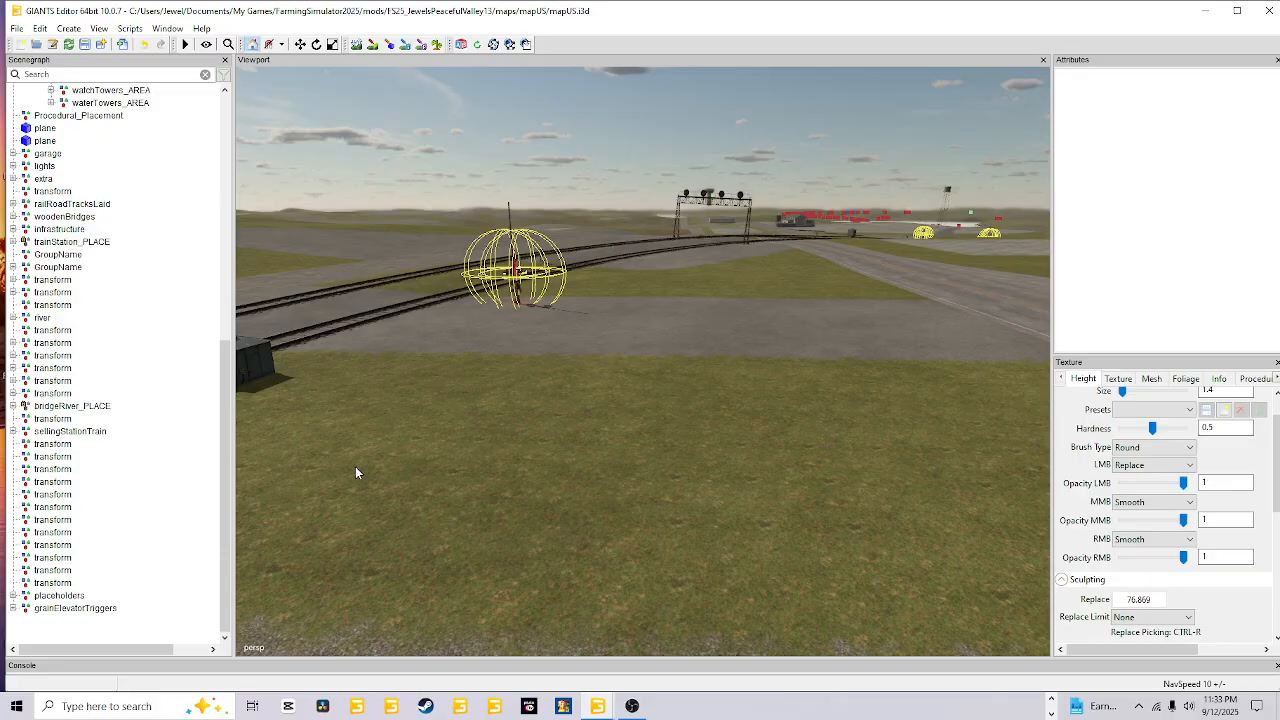
{"action": "right_click_drag", "start_coordinate": [559, 415], "coordinate": [512, 157], "text": "alt"}
{"action": "left_click_drag", "start_coordinate": [593, 390], "coordinate": [1100, 393], "text": "alt"}
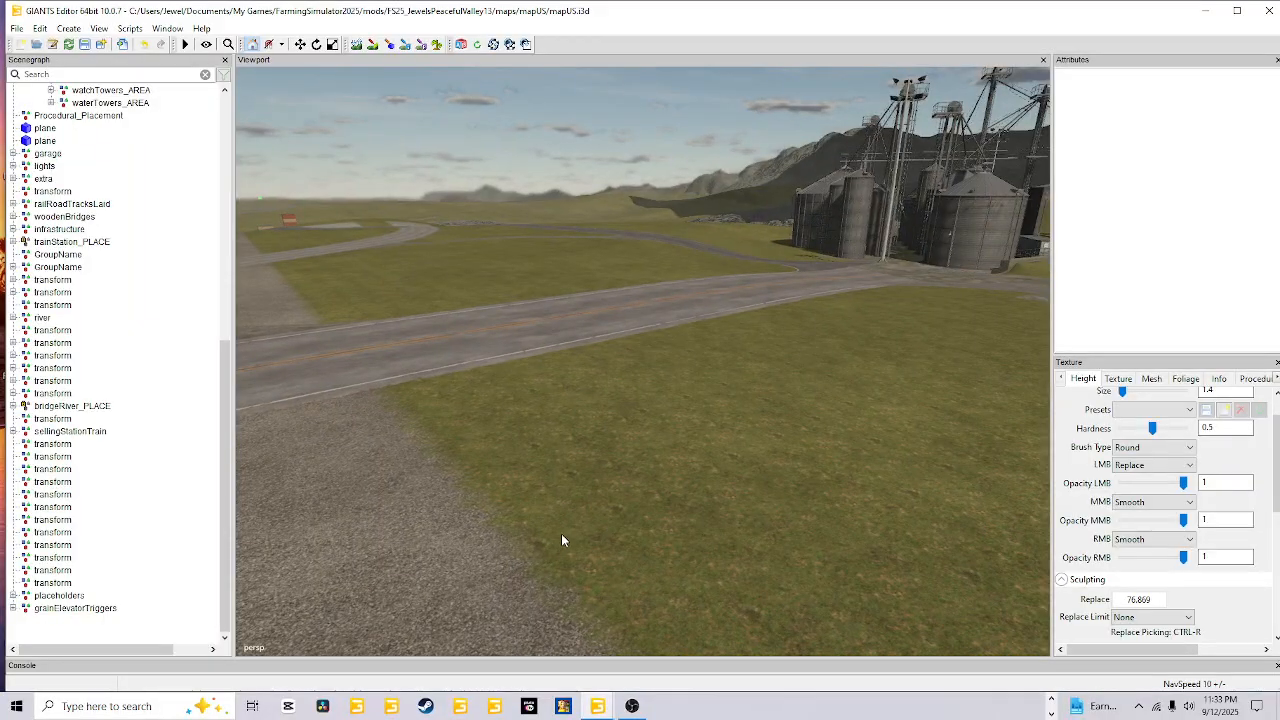
{"action": "left_click_drag", "start_coordinate": [561, 533], "coordinate": [711, 481], "text": "alt"}
{"action": "right_click_drag", "start_coordinate": [711, 481], "coordinate": [689, 467], "text": "alt"}
{"action": "left_click_drag", "start_coordinate": [689, 467], "coordinate": [666, 442], "text": "alt"}
{"action": "middle_click_drag", "start_coordinate": [666, 442], "coordinate": [720, 502], "text": "alt"}
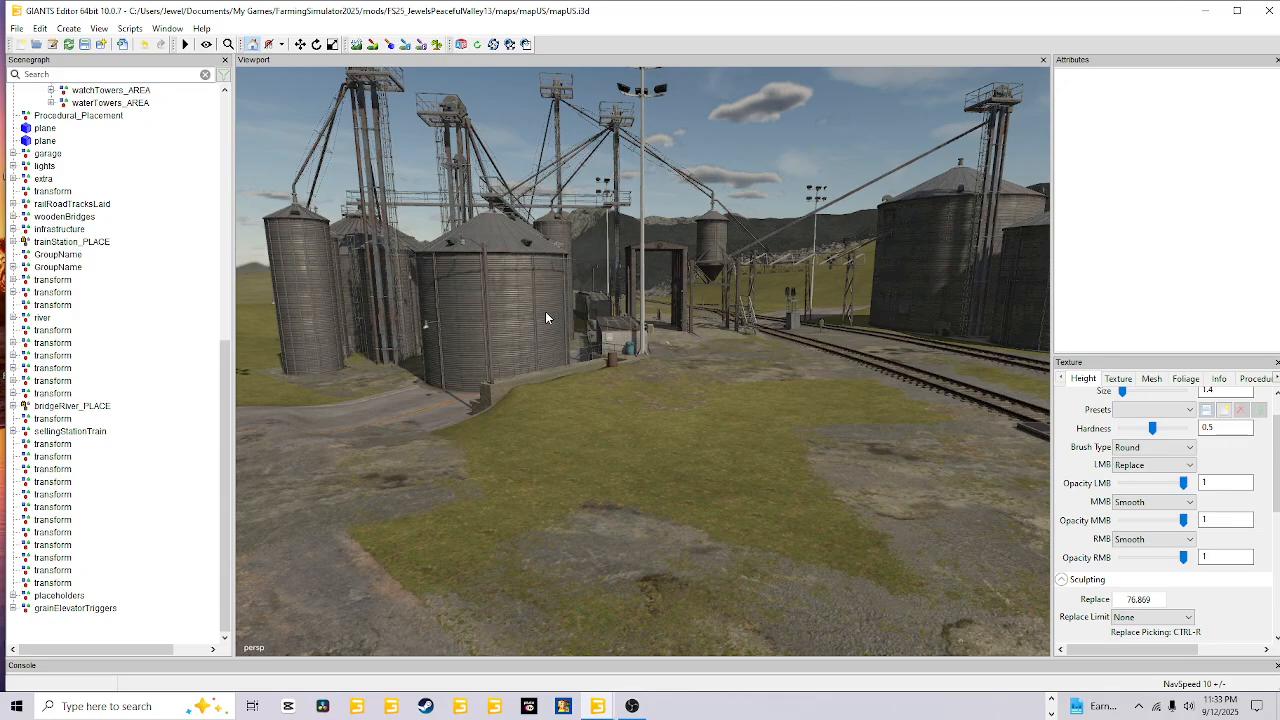
- Examine the railway tracks and ground running past the silos and beneath the elevator's loading gantry
{"action": "left_click_drag", "start_coordinate": [545, 318], "coordinate": [753, 465], "text": "alt"}
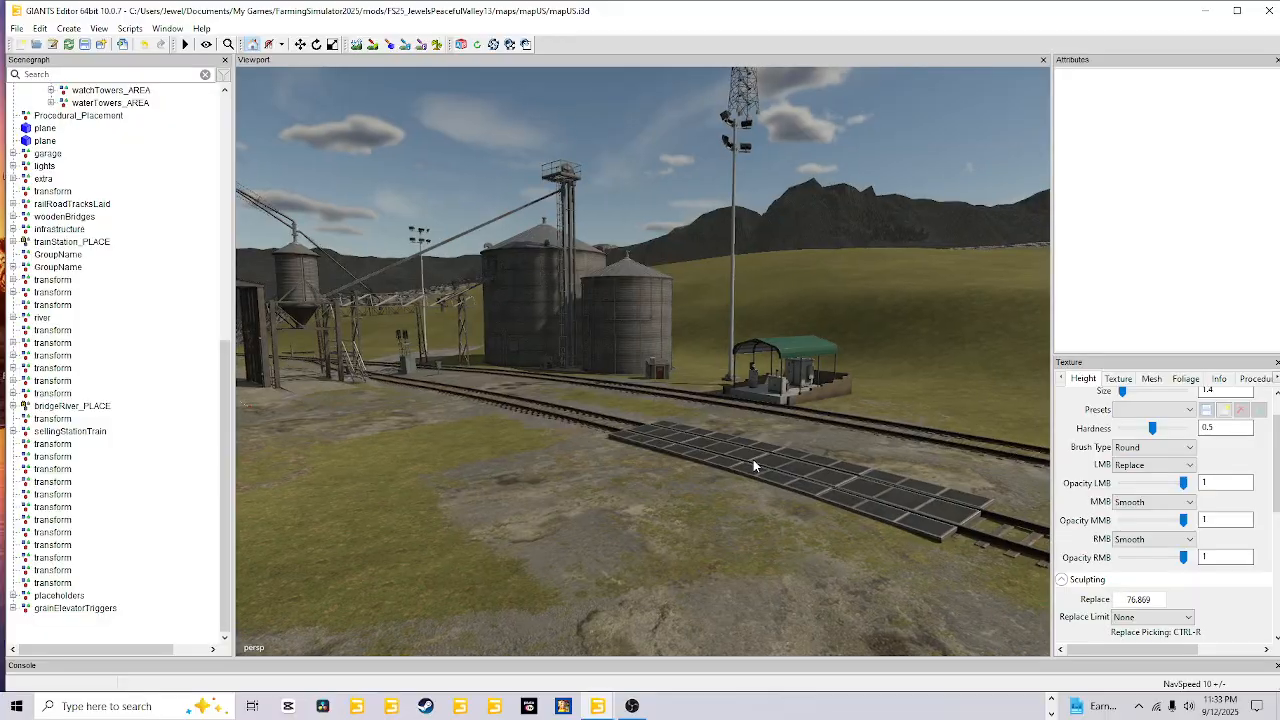
{"action": "right_click_drag", "start_coordinate": [632, 557], "coordinate": [834, 383], "text": "alt"}
{"action": "left_click_drag", "start_coordinate": [834, 383], "coordinate": [766, 368], "text": "alt"}
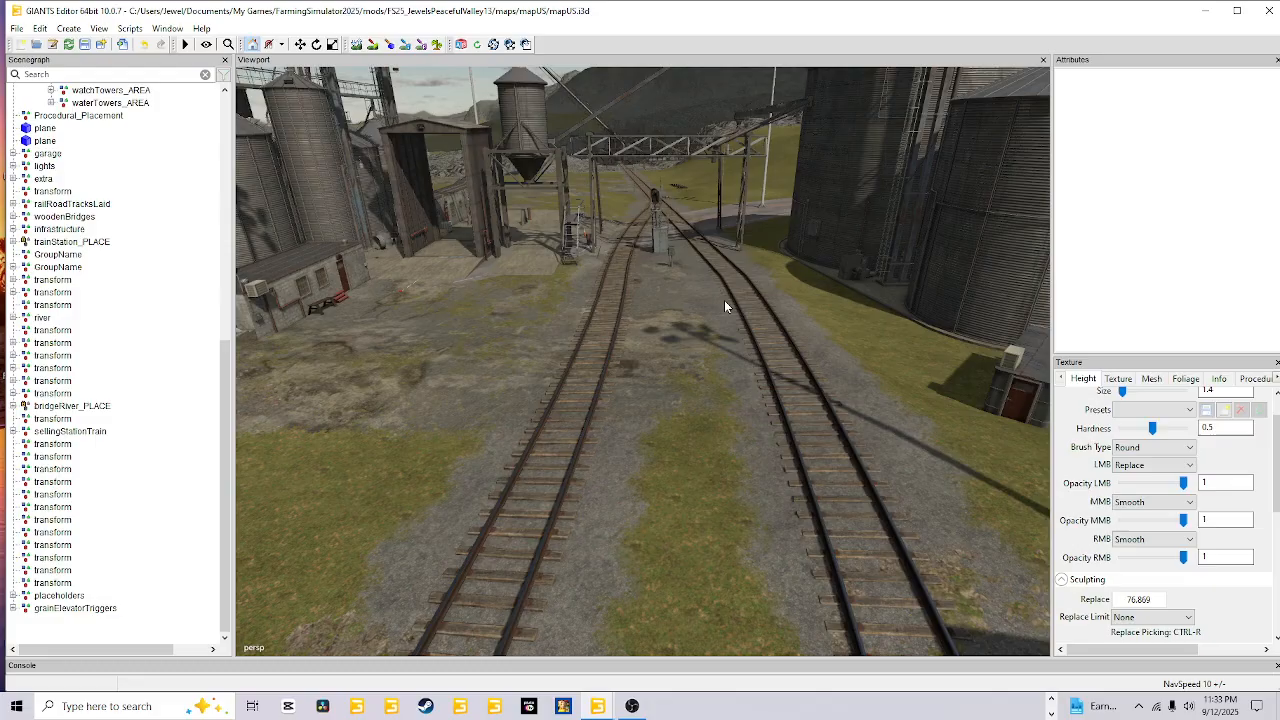
{"action": "left_click_drag", "start_coordinate": [685, 308], "coordinate": [624, 449], "text": "alt"}
{"action": "right_click_drag", "start_coordinate": [624, 449], "coordinate": [752, 195], "text": "alt"}
{"action": "left_click_drag", "start_coordinate": [729, 446], "coordinate": [686, 540], "text": "alt"}
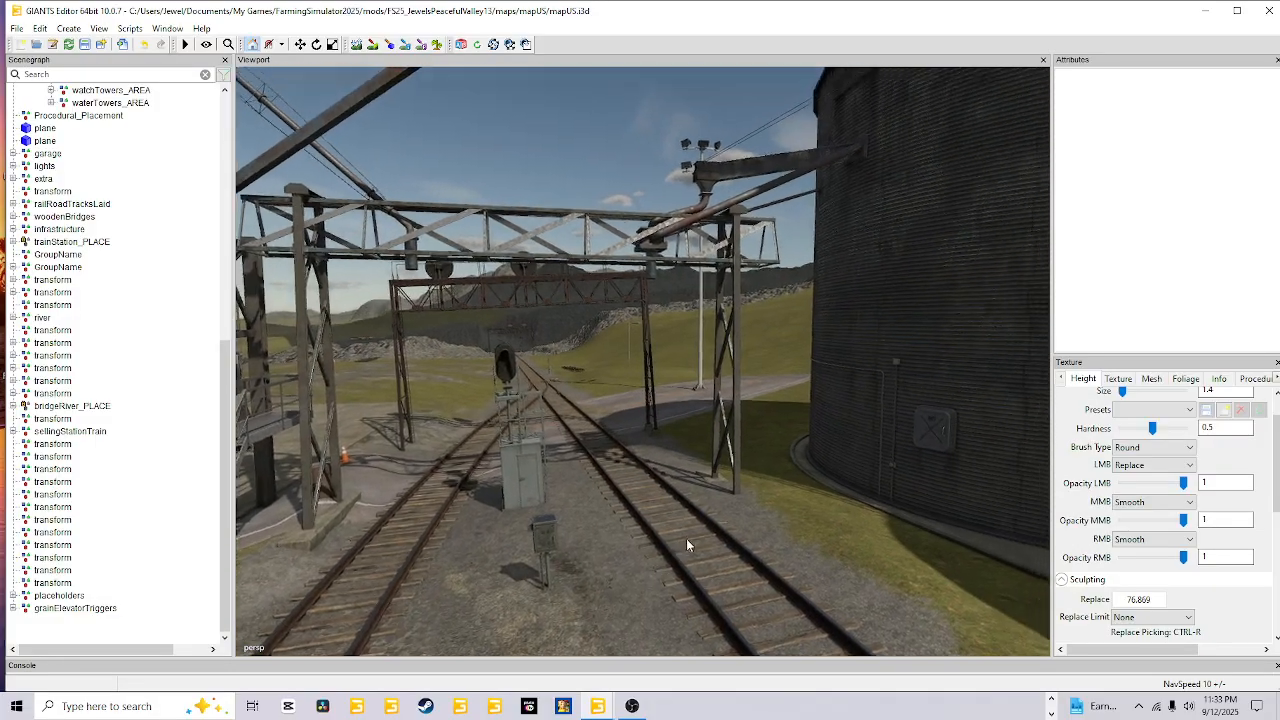
{"action": "right_click_drag", "start_coordinate": [686, 540], "coordinate": [684, 420], "text": "alt"}
{"action": "left_click_drag", "start_coordinate": [684, 420], "coordinate": [682, 540], "text": "alt"}
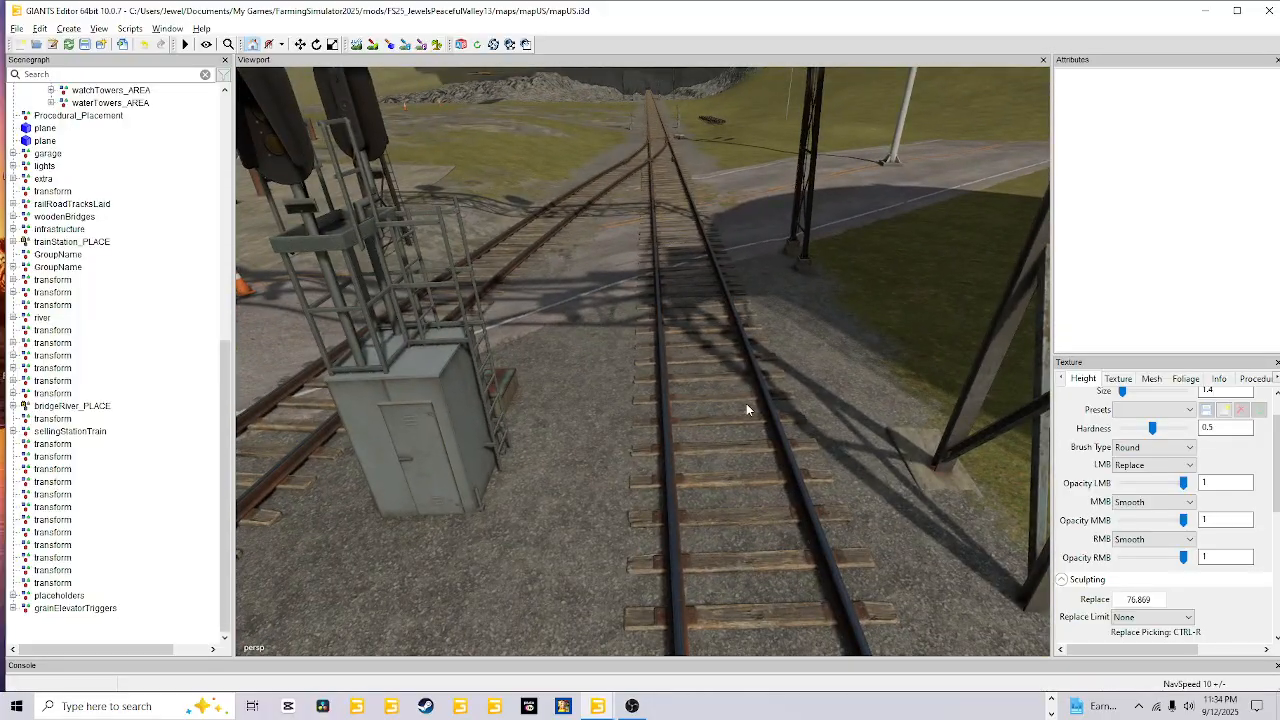
{"action": "right_click_drag", "start_coordinate": [746, 404], "coordinate": [719, 528], "text": "alt"}
{"action": "left_click_drag", "start_coordinate": [719, 528], "coordinate": [661, 274], "text": "alt"}
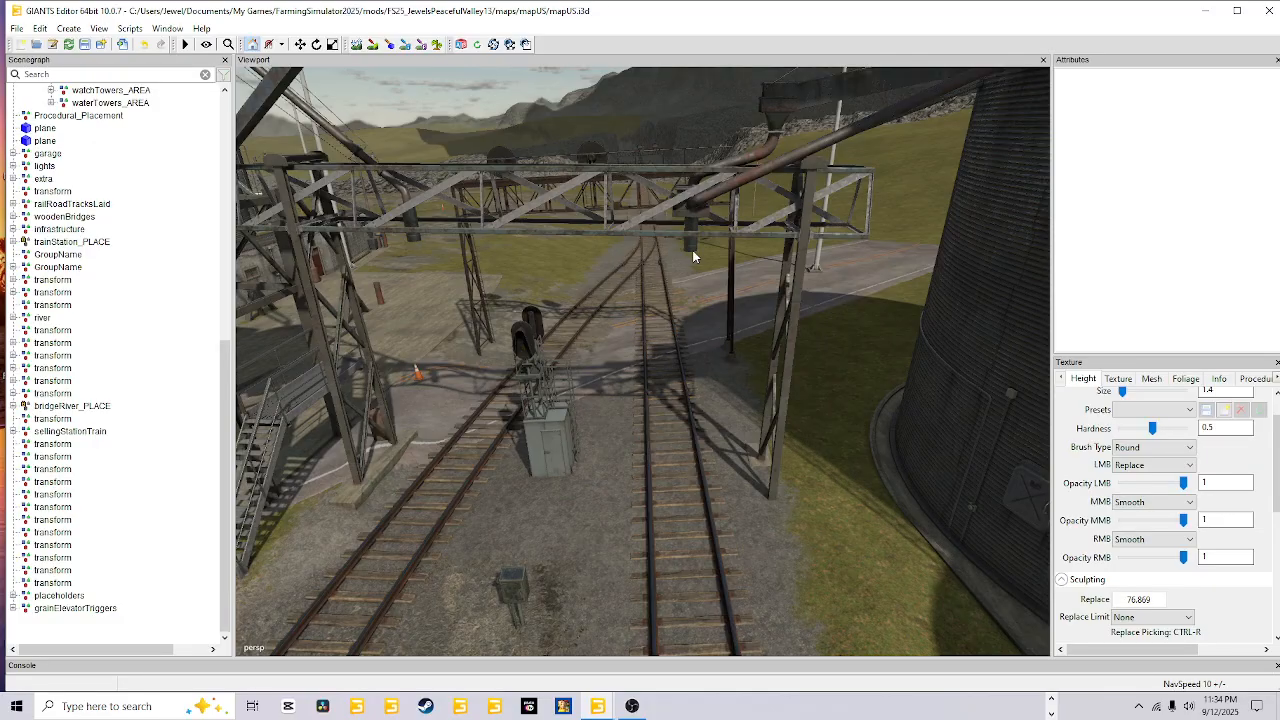
{"action": "left_click_drag", "start_coordinate": [670, 300], "coordinate": [779, 378], "text": "alt"}
{"action": "left_click_drag", "start_coordinate": [725, 431], "coordinate": [551, 287], "text": "alt"}
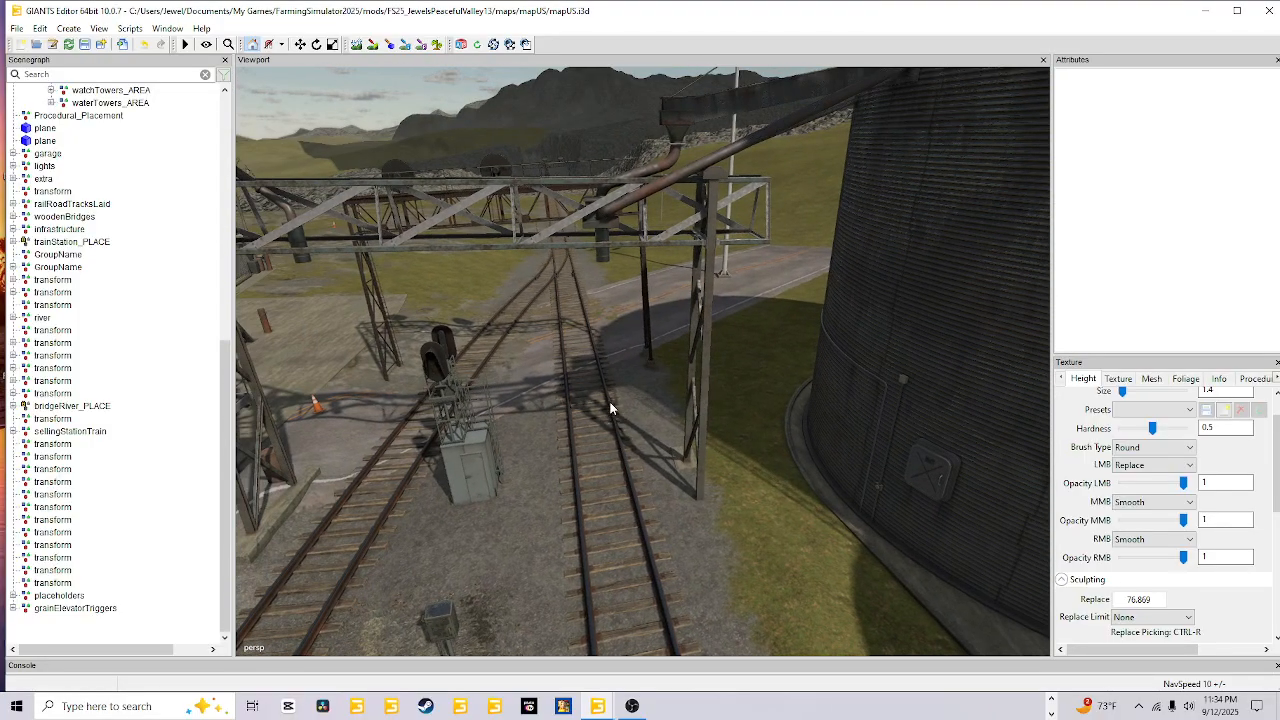
{"action": "left_click_drag", "start_coordinate": [640, 456], "coordinate": [615, 489], "text": "alt"}
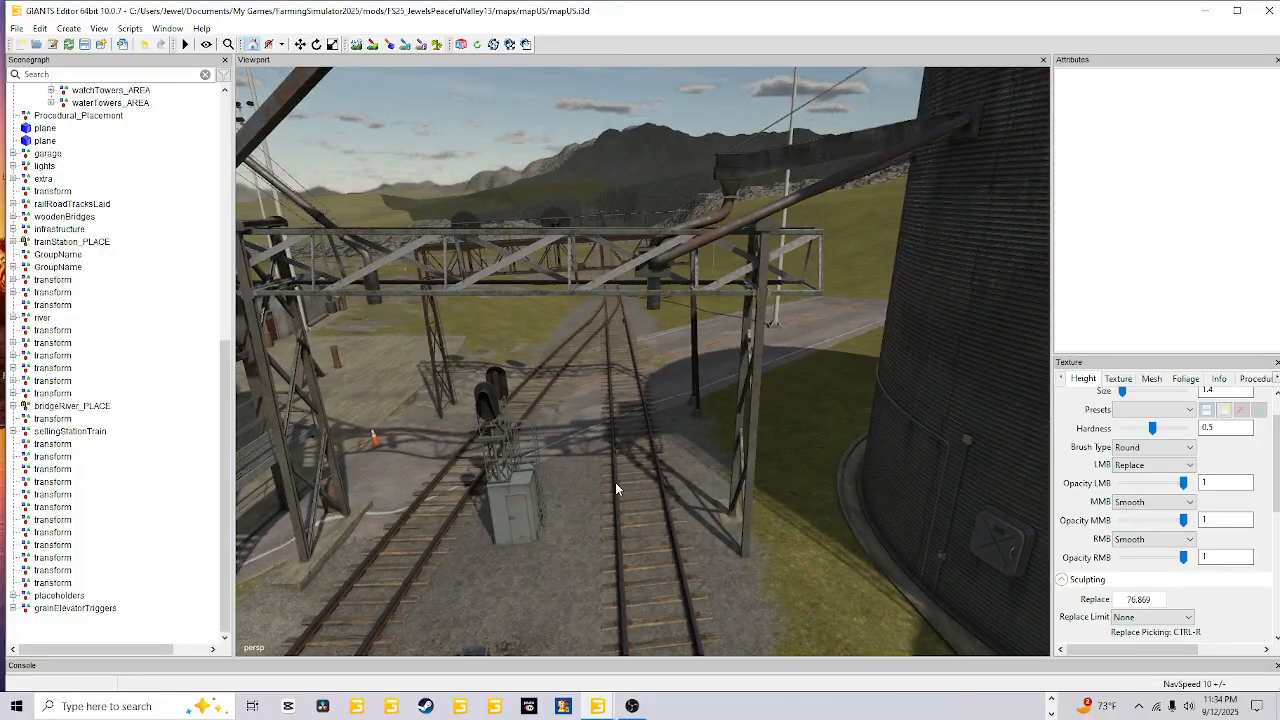
{"action": "right_click_drag", "start_coordinate": [596, 547], "coordinate": [592, 513], "text": "alt"}
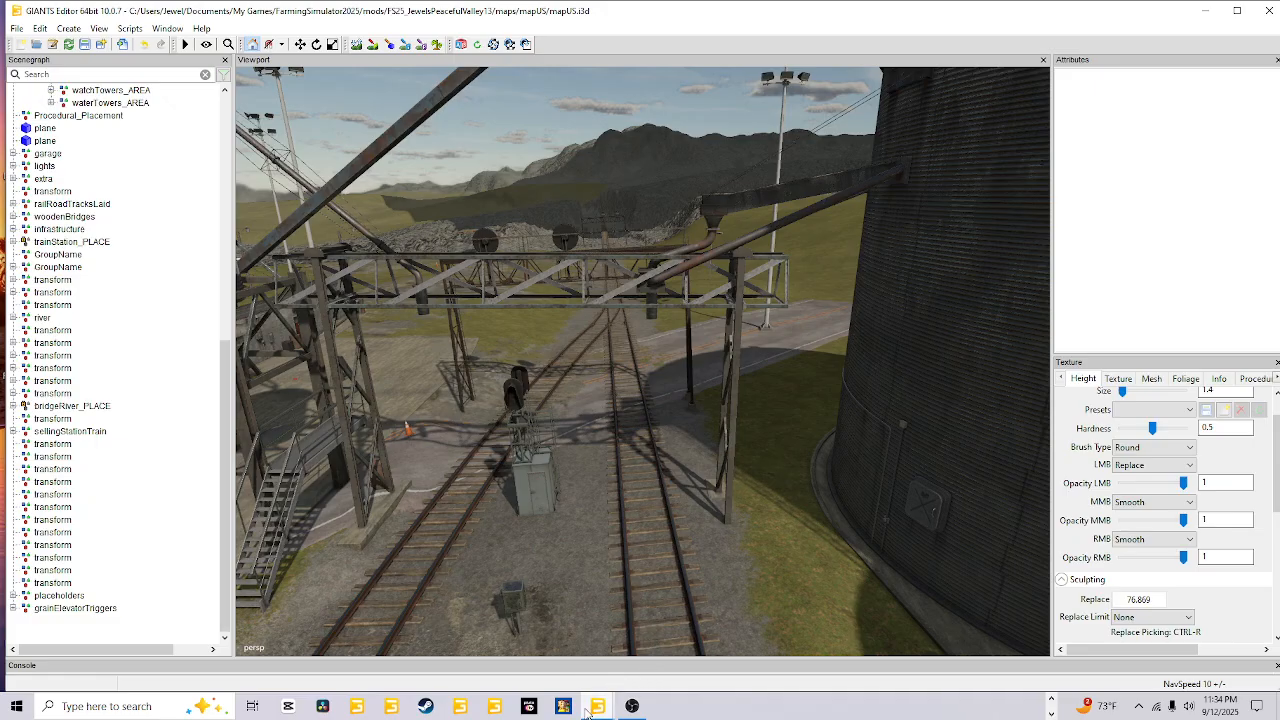
- Switch to the GIANTS Editor window holding the base game's mapUS.i3d, expand its map group, and maximize the window
{"action": "mouse_move", "coordinate": [597, 706]}
{"action": "left_click", "coordinate": [656, 636]}
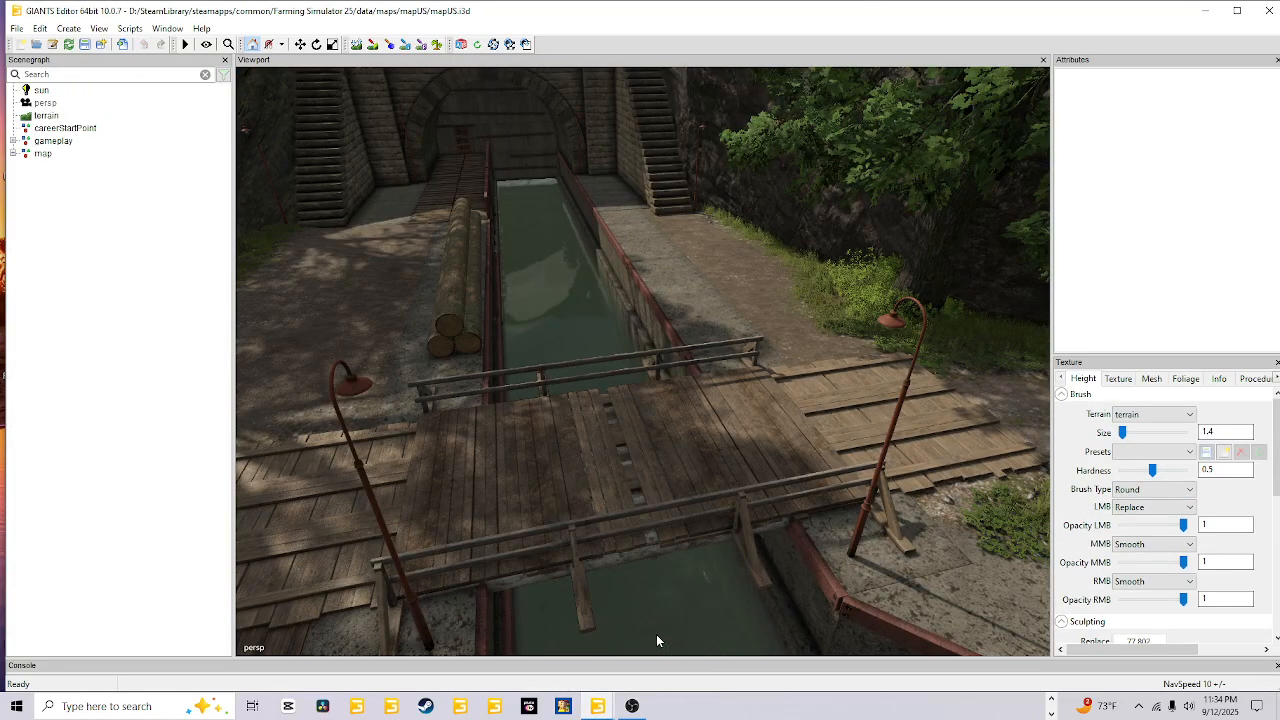
{"action": "left_click", "coordinate": [13, 154]}
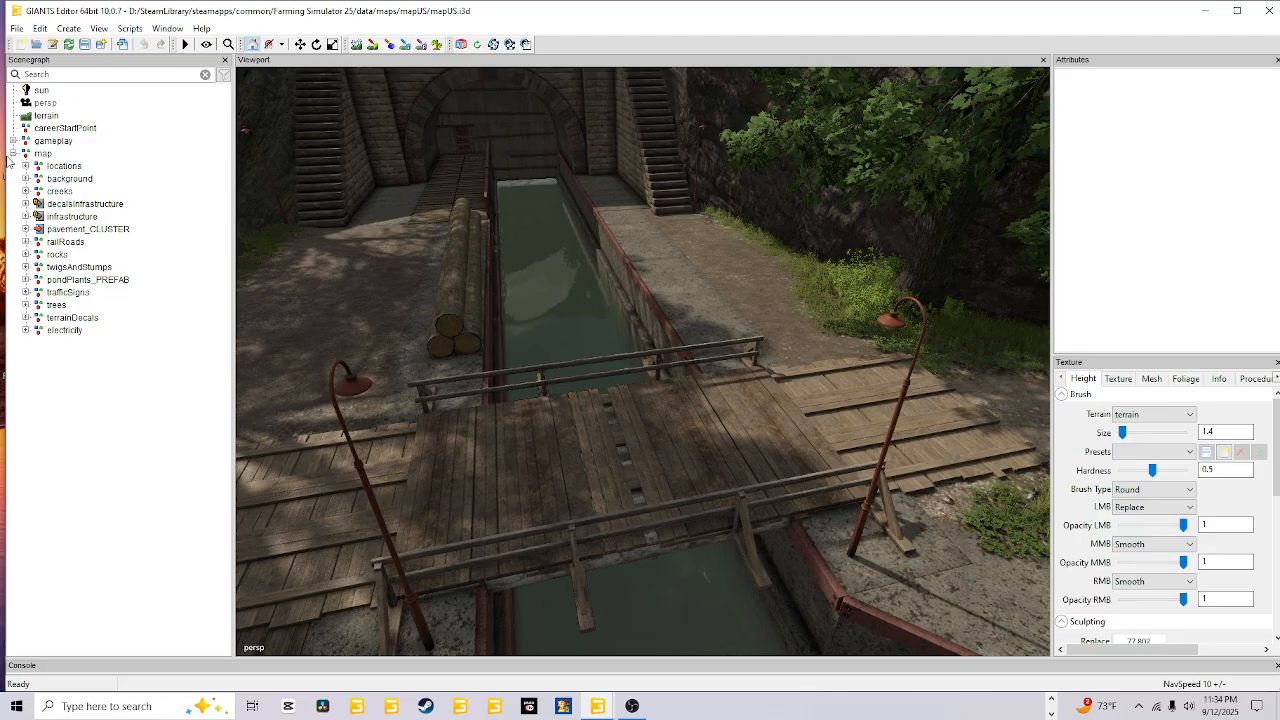
{"action": "left_click", "coordinate": [1237, 10]}
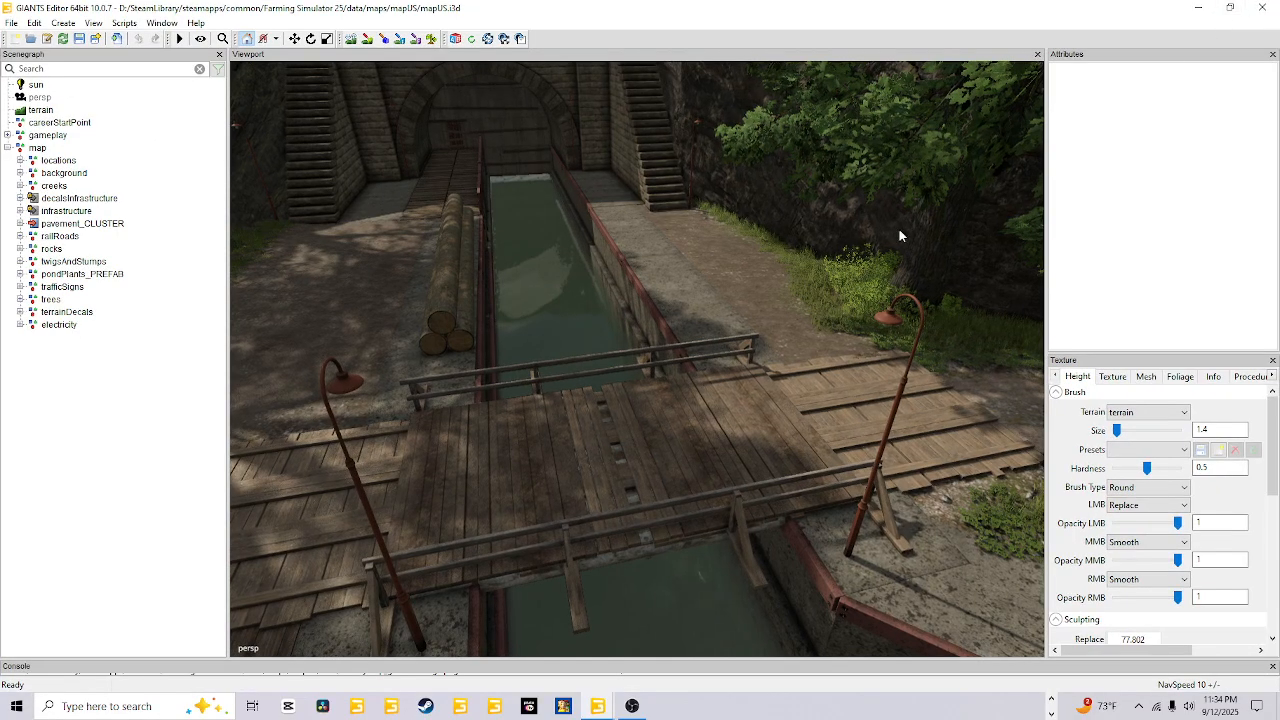
- Locate grainElevator_PLACE within the buildings' sellingStations_AREA group and frame it closely in the viewport
{"action": "left_click", "coordinate": [20, 161]}
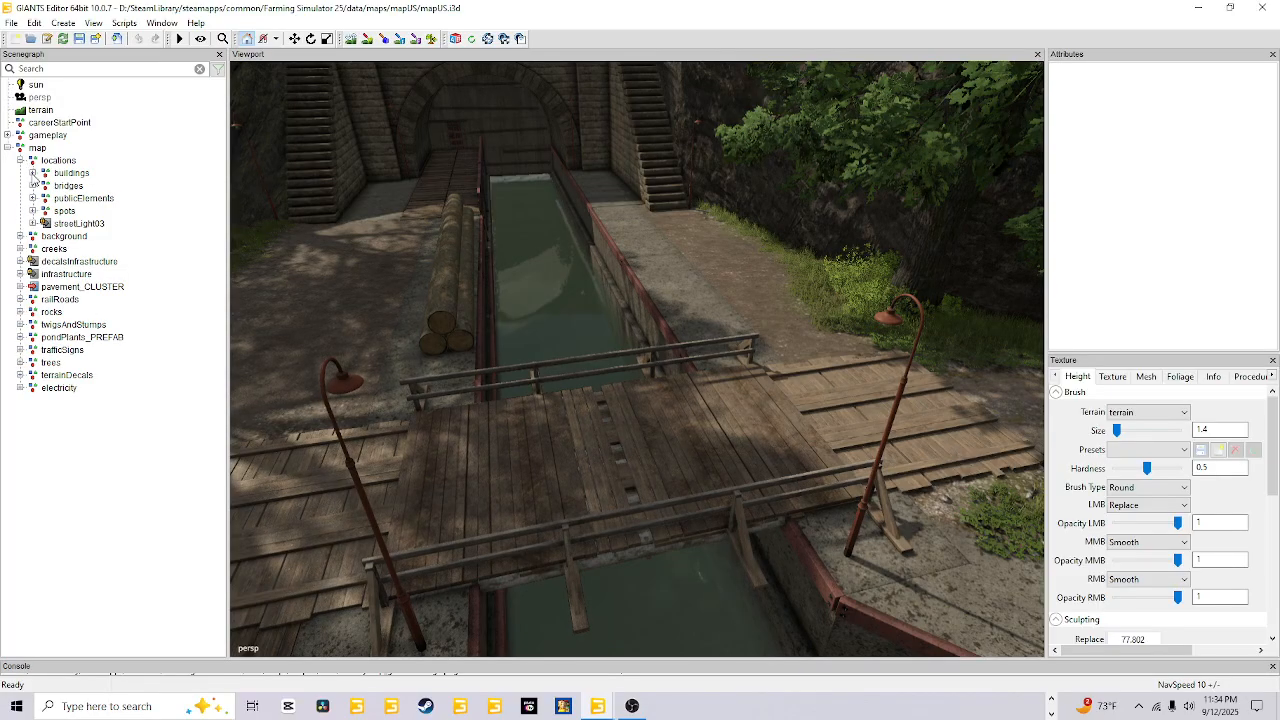
{"action": "left_click", "coordinate": [32, 173]}
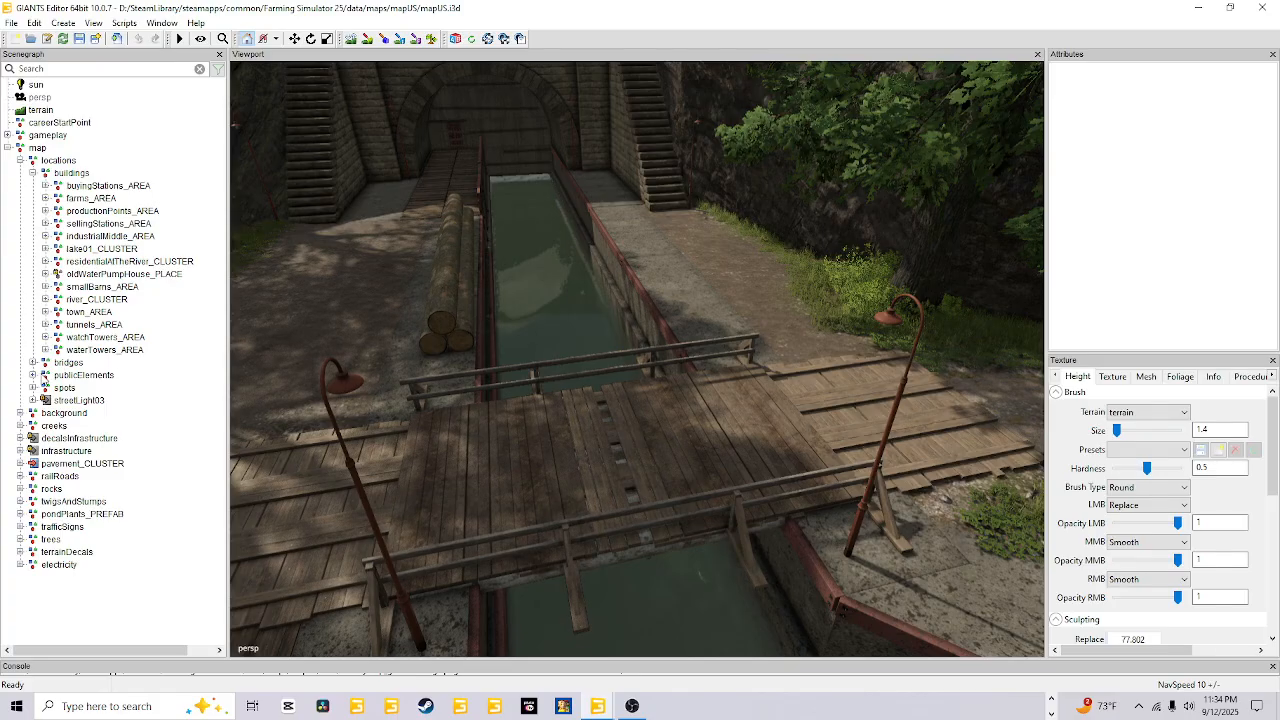
{"action": "left_click", "coordinate": [45, 224]}
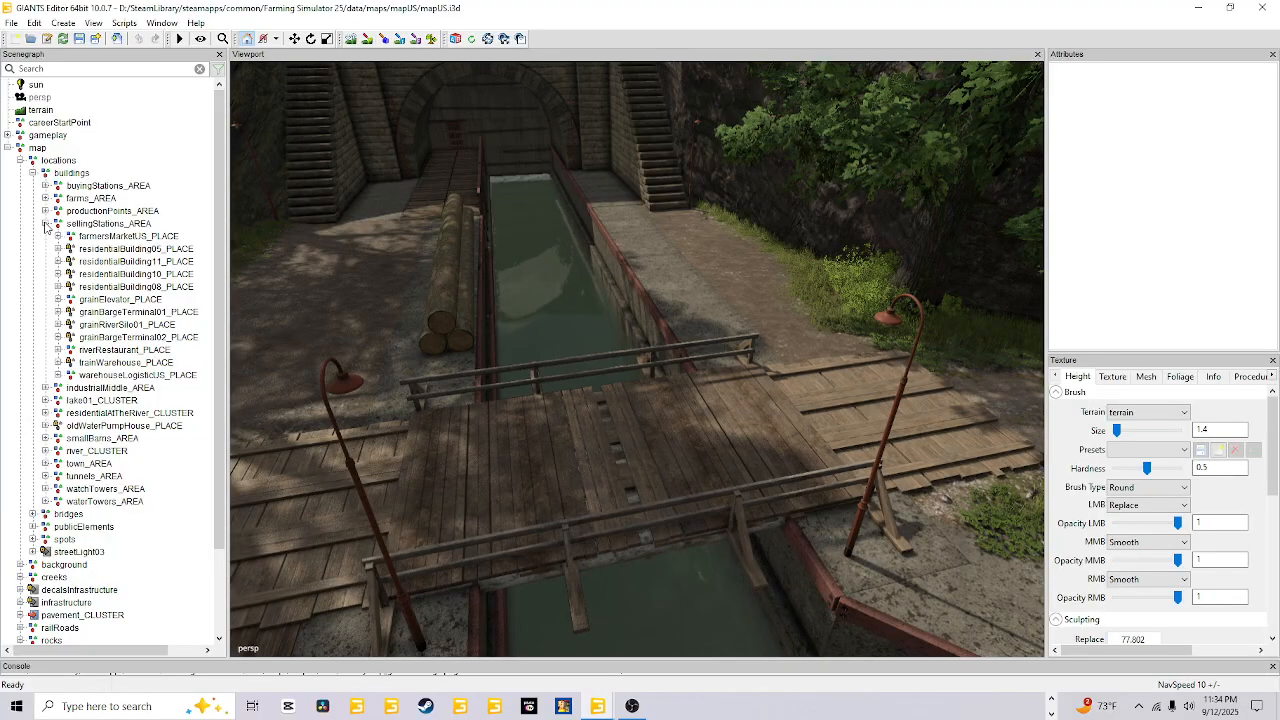
{"action": "left_click", "coordinate": [101, 301]}
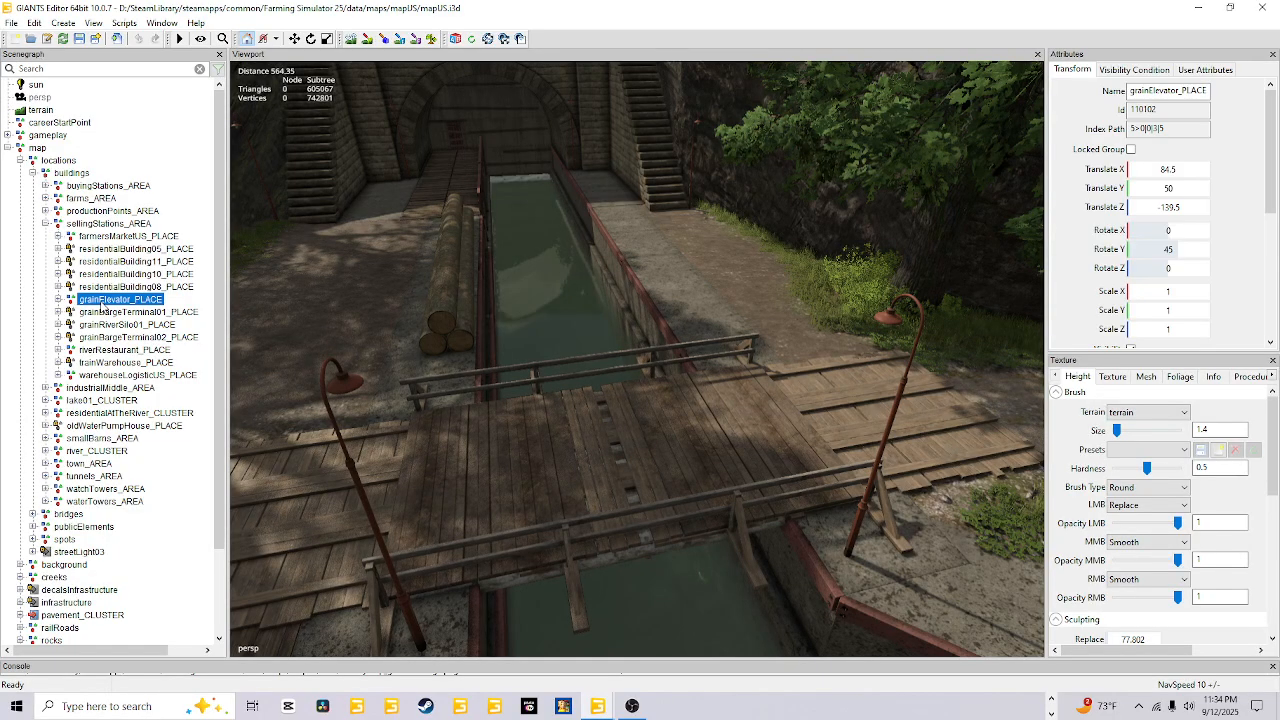
{"action": "key", "text": "f"}
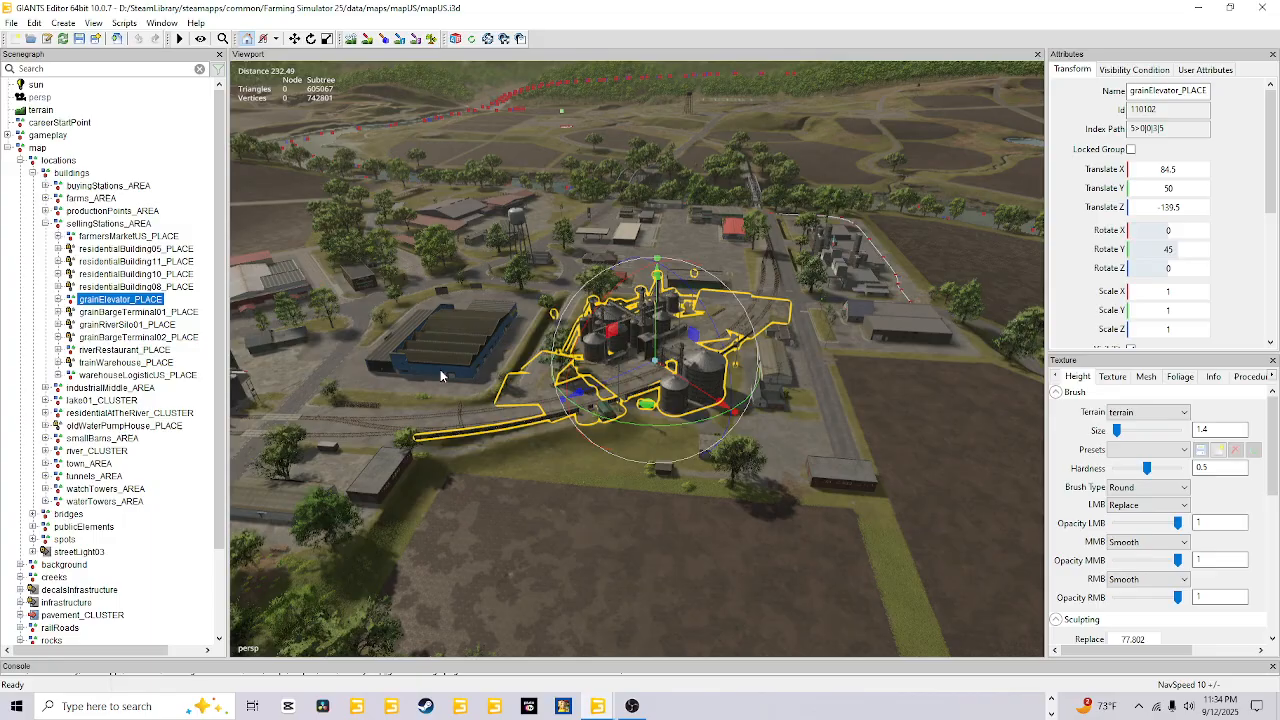
{"action": "scroll", "coordinate": [593, 548], "scroll_direction": "up", "scroll_amount": 3}
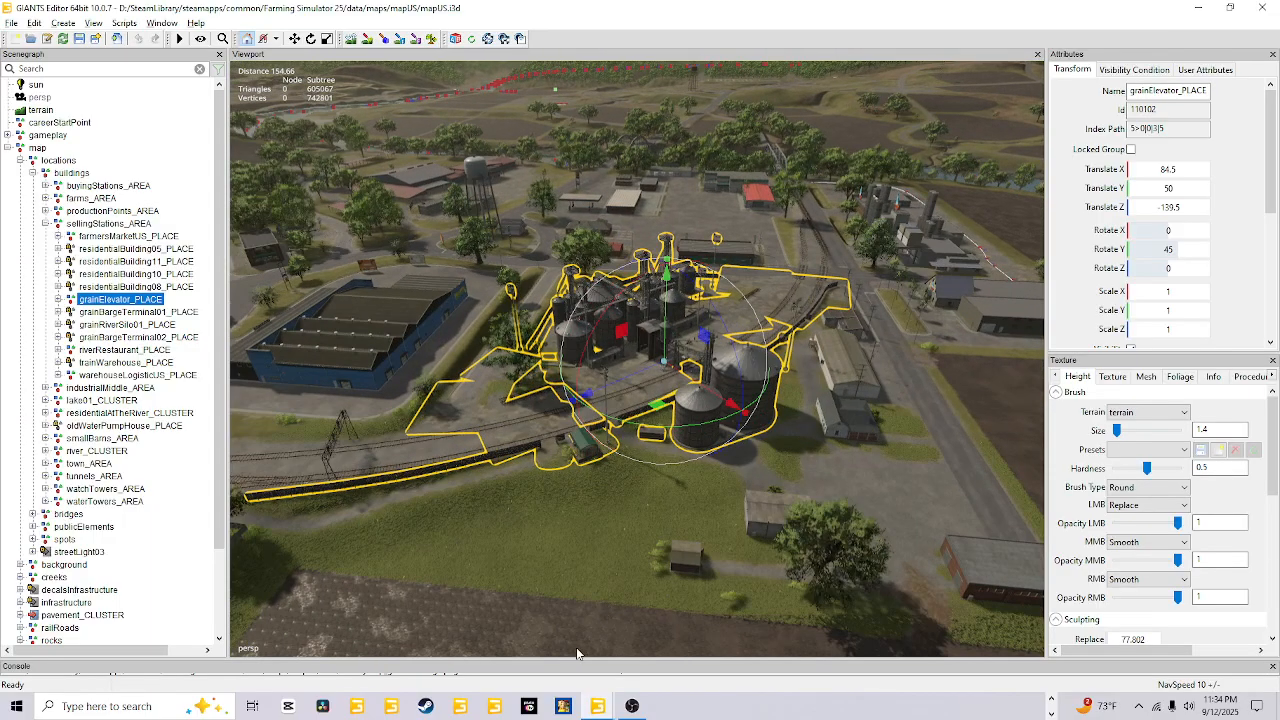
{"action": "scroll", "coordinate": [587, 465], "scroll_direction": "up", "scroll_amount": 3}
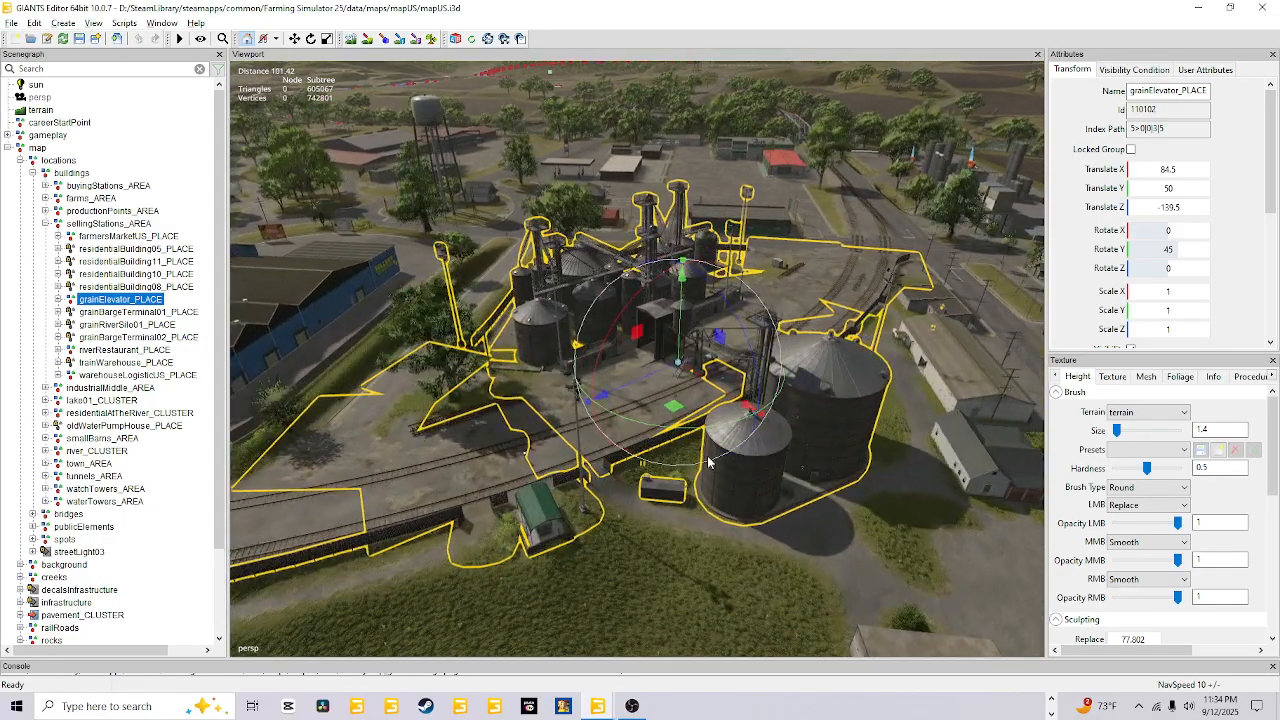
- Examine the base game grain elevator and the railway tracks beside it up close
{"action": "scroll", "coordinate": [580, 478], "scroll_direction": "up", "scroll_amount": 3}
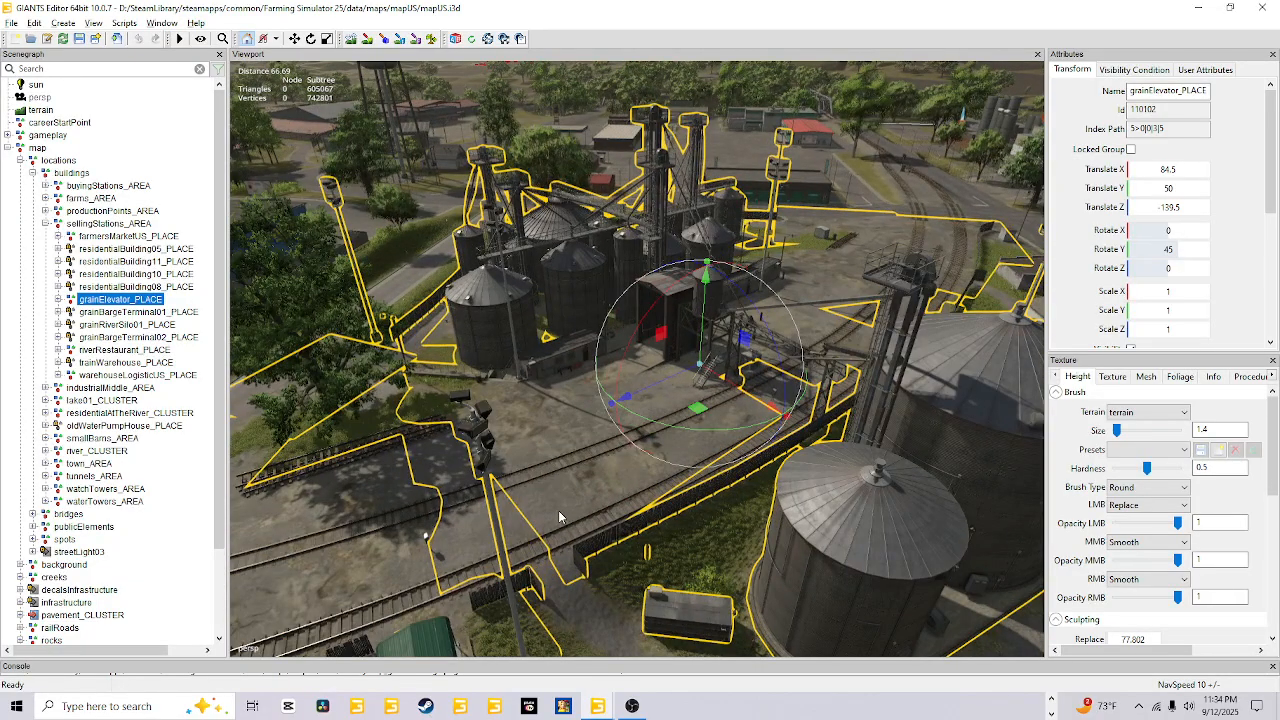
{"action": "scroll", "coordinate": [683, 400], "scroll_direction": "up", "scroll_amount": 2}
{"action": "scroll", "coordinate": [683, 400], "scroll_direction": "up", "scroll_amount": 1}
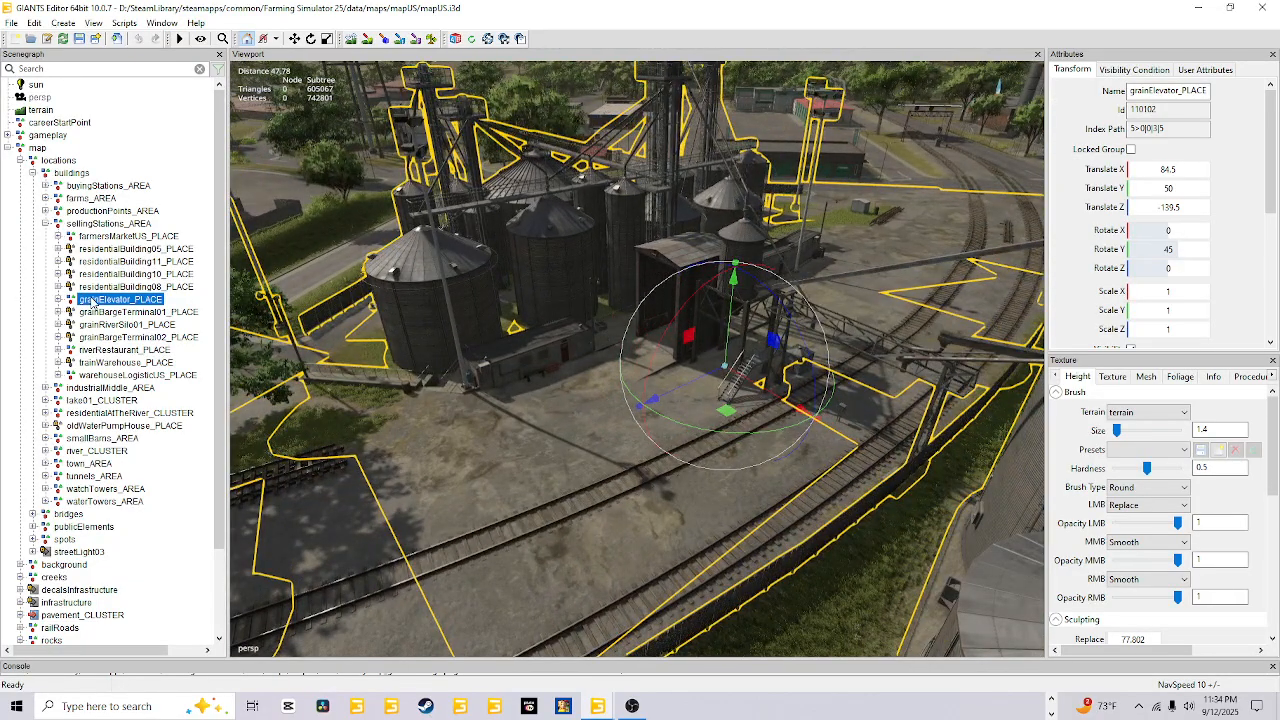
{"action": "left_click", "coordinate": [11, 22]}
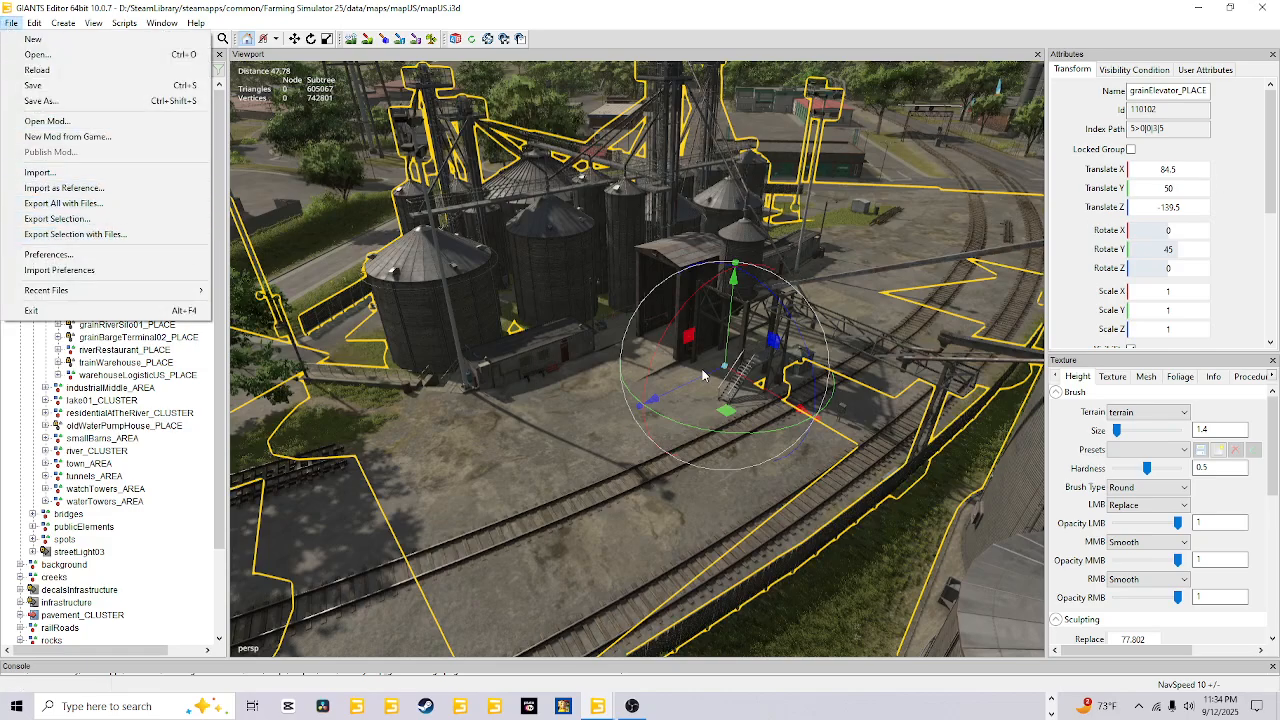
{"action": "left_click", "coordinate": [755, 22]}
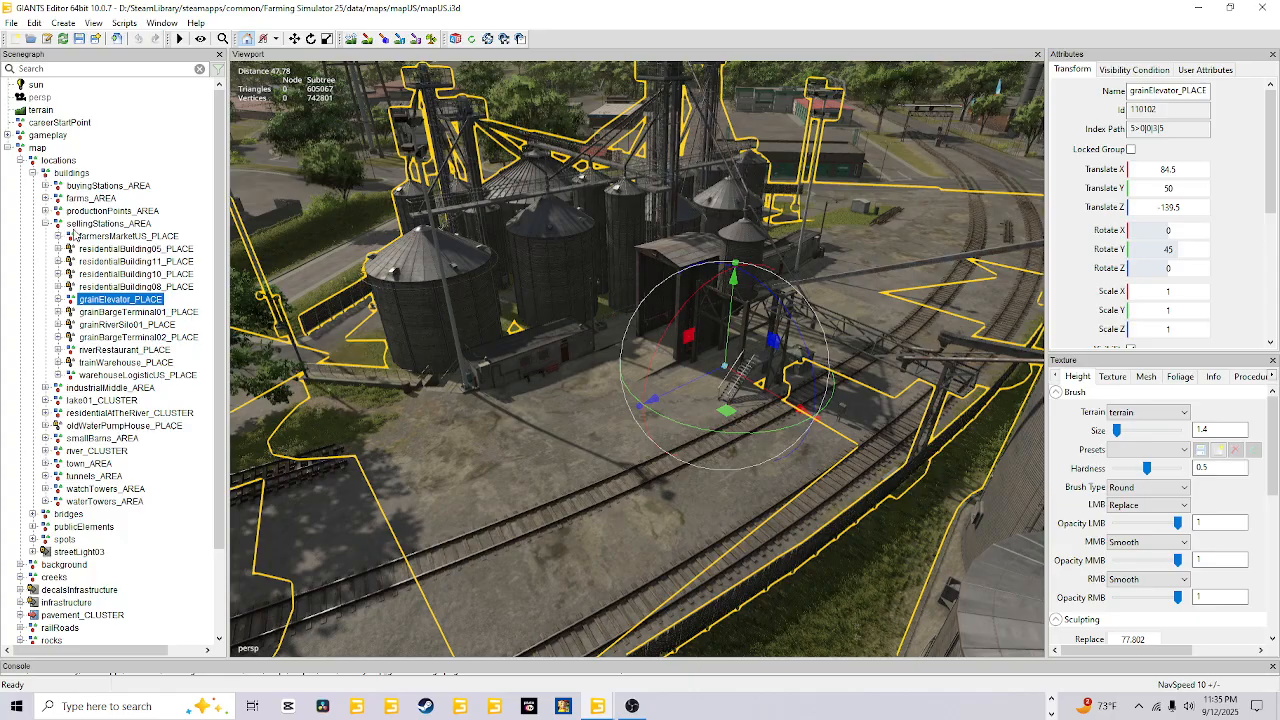
- Select the sellingStations_AREA group, view the warehouse and grain elevator it contains, and collapse the group
{"action": "left_click", "coordinate": [90, 223]}
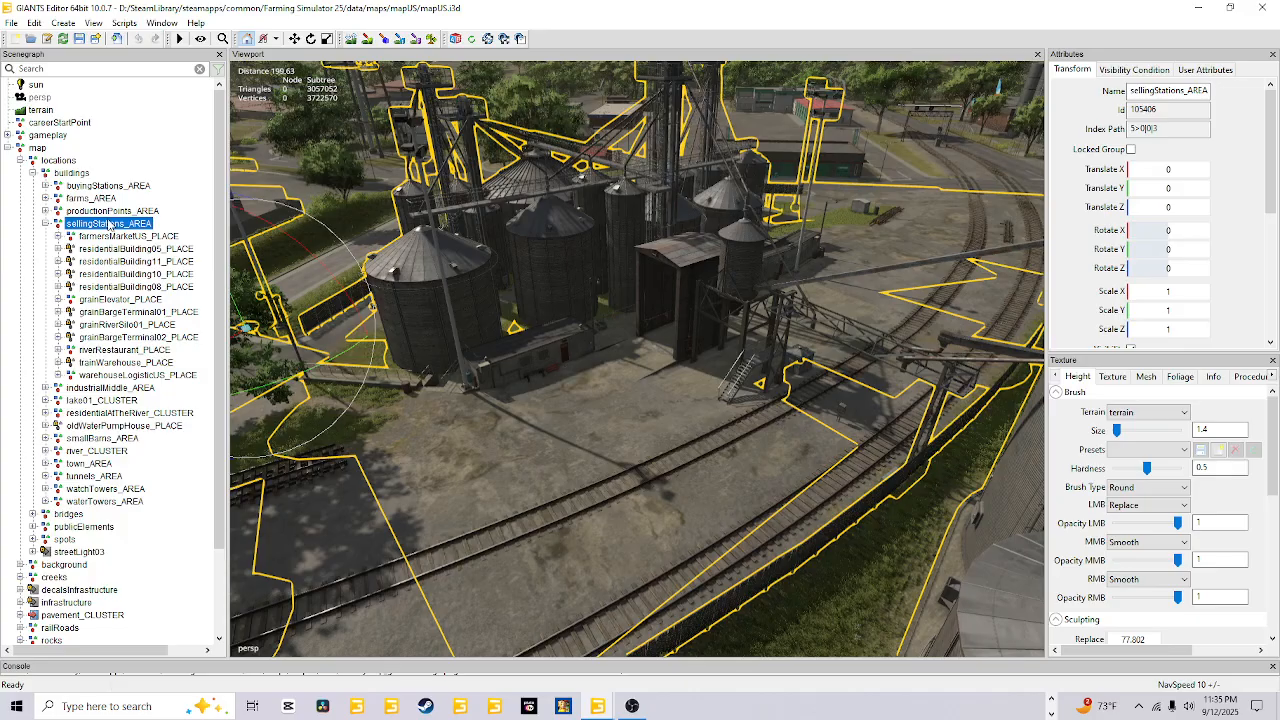
{"action": "middle_click_drag", "start_coordinate": [666, 419], "coordinate": [673, 331], "text": "alt"}
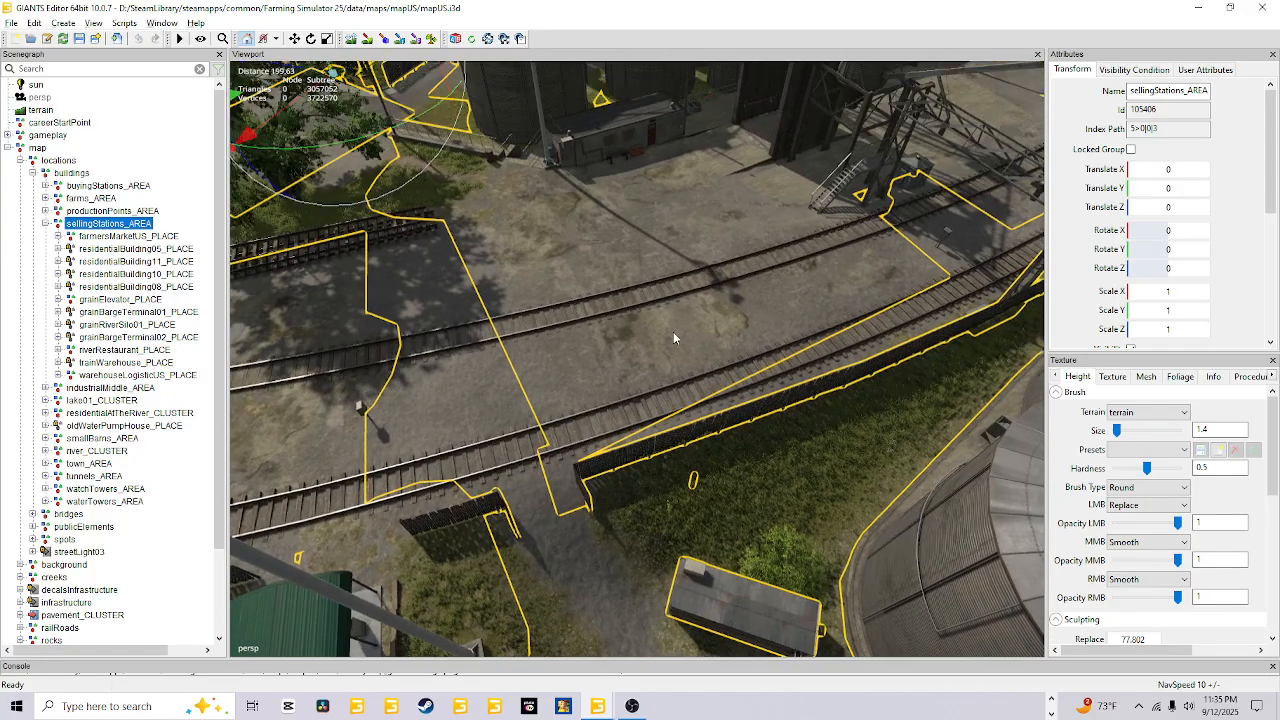
{"action": "right_click_drag", "start_coordinate": [673, 331], "coordinate": [451, 555], "text": "alt"}
{"action": "left_click_drag", "start_coordinate": [569, 488], "coordinate": [537, 410], "text": "alt"}
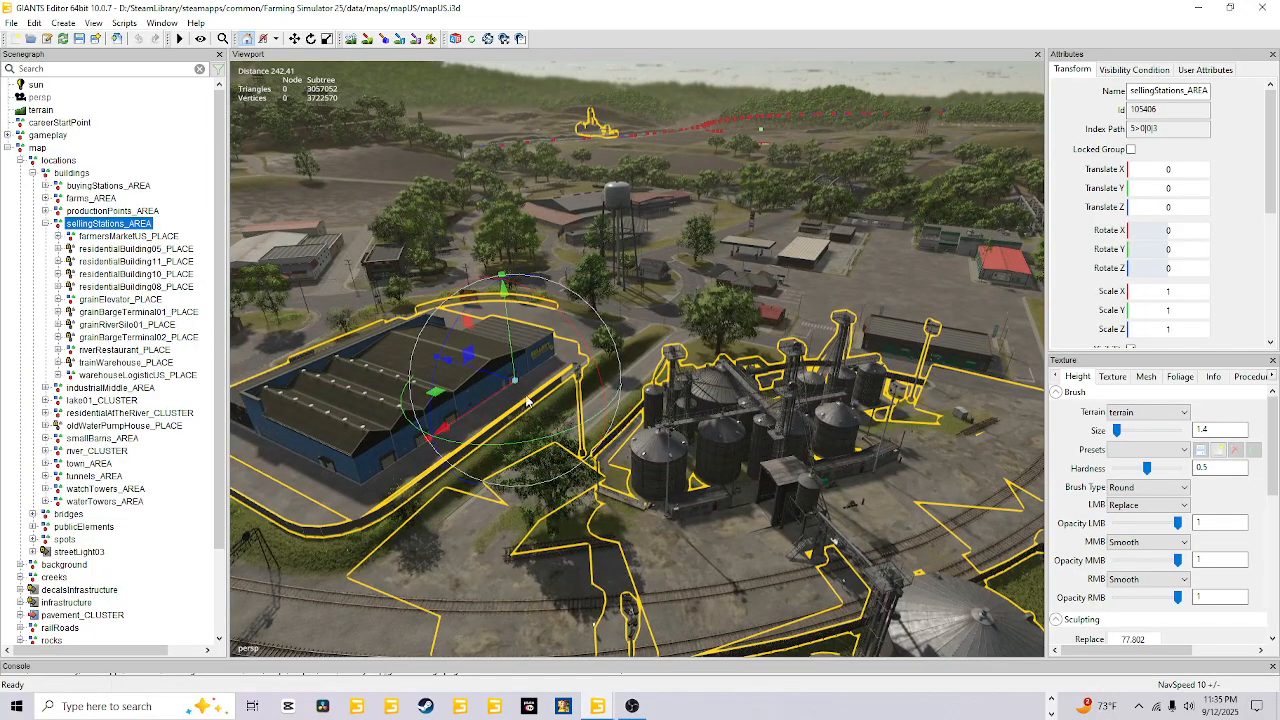
{"action": "left_click", "coordinate": [45, 224]}
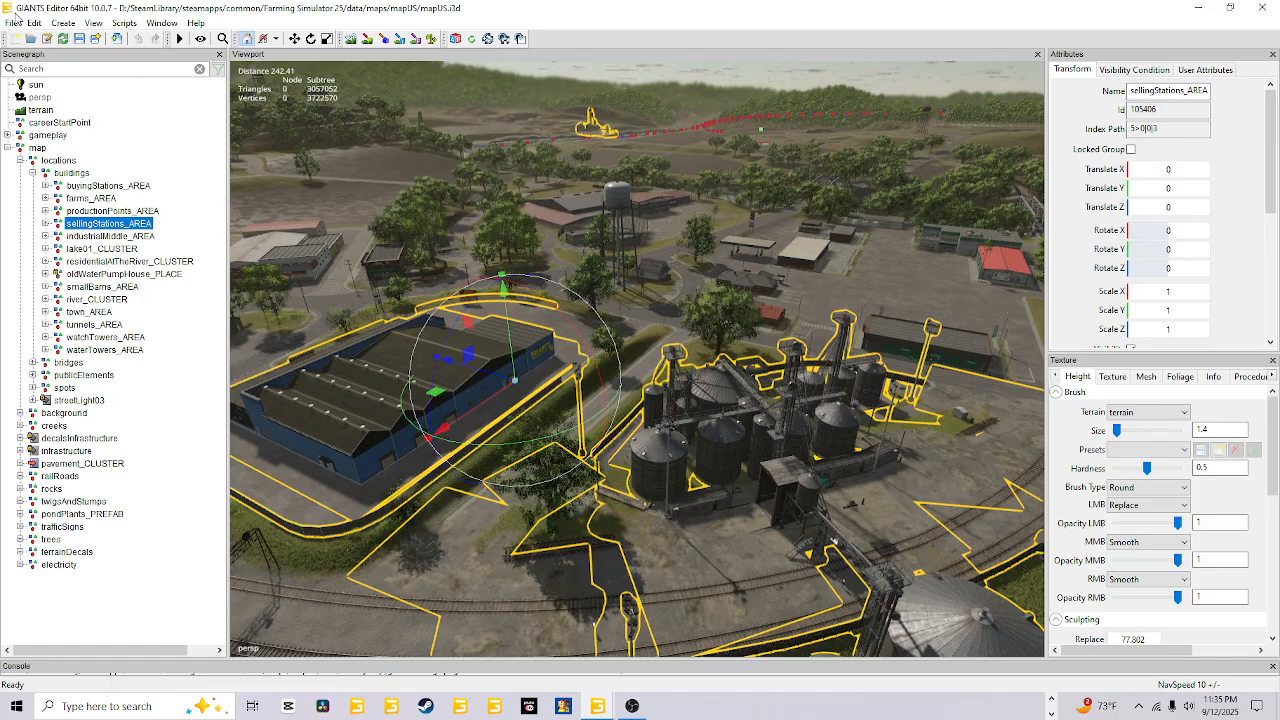
- Start exporting the sellingStations_AREA selection with its files and browse to maps/mapUS inside the FS25_JewelsPeacefulValley13 mod folder
{"action": "left_click", "coordinate": [12, 22]}
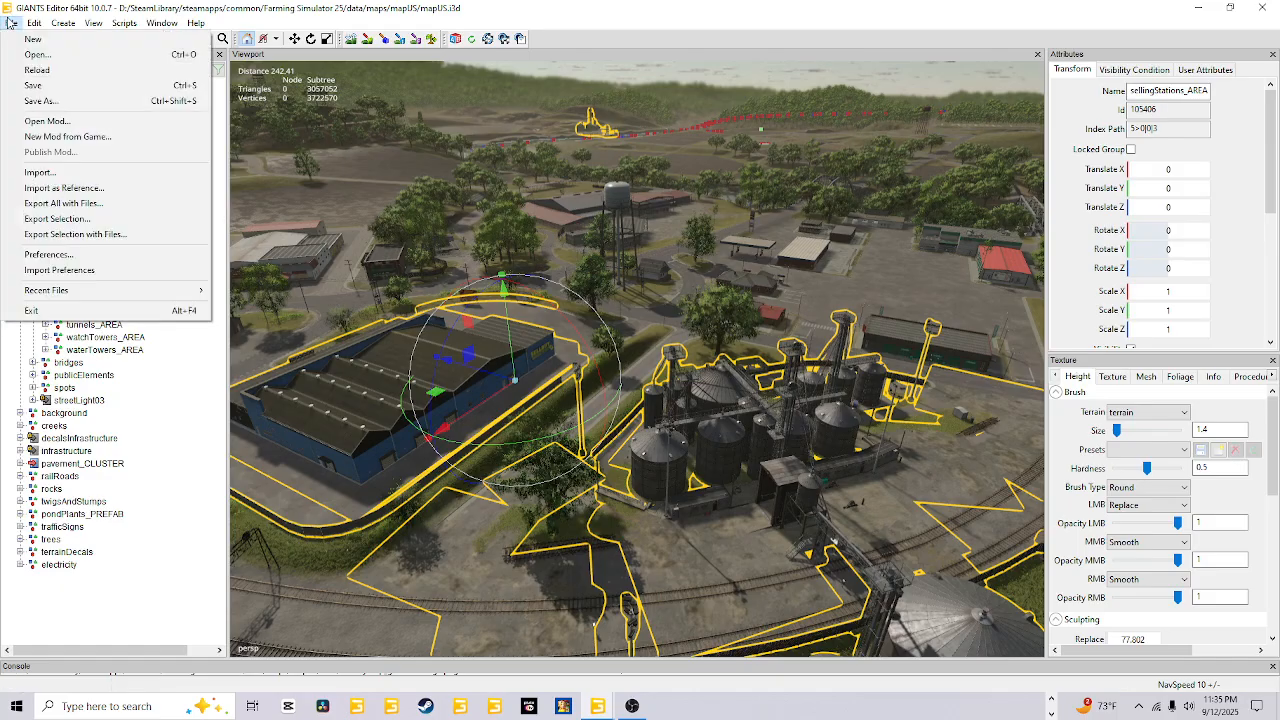
{"action": "left_click", "coordinate": [97, 237]}
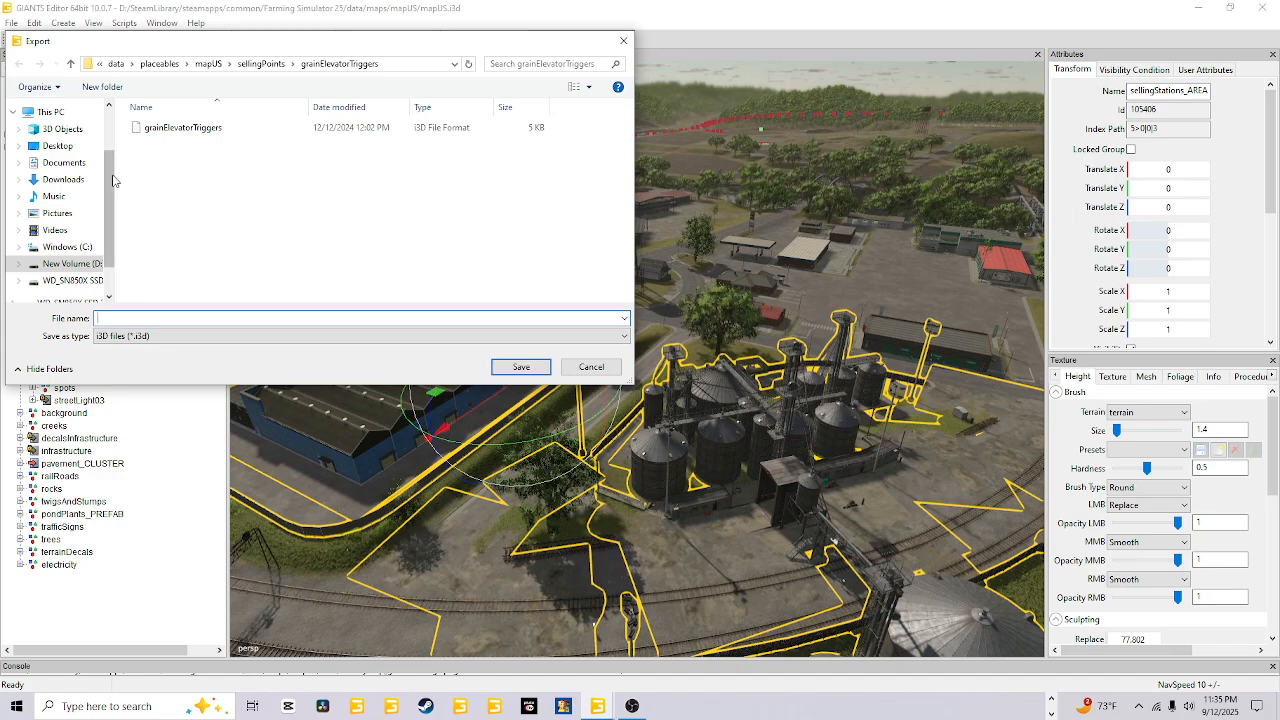
{"action": "left_click", "coordinate": [64, 164]}
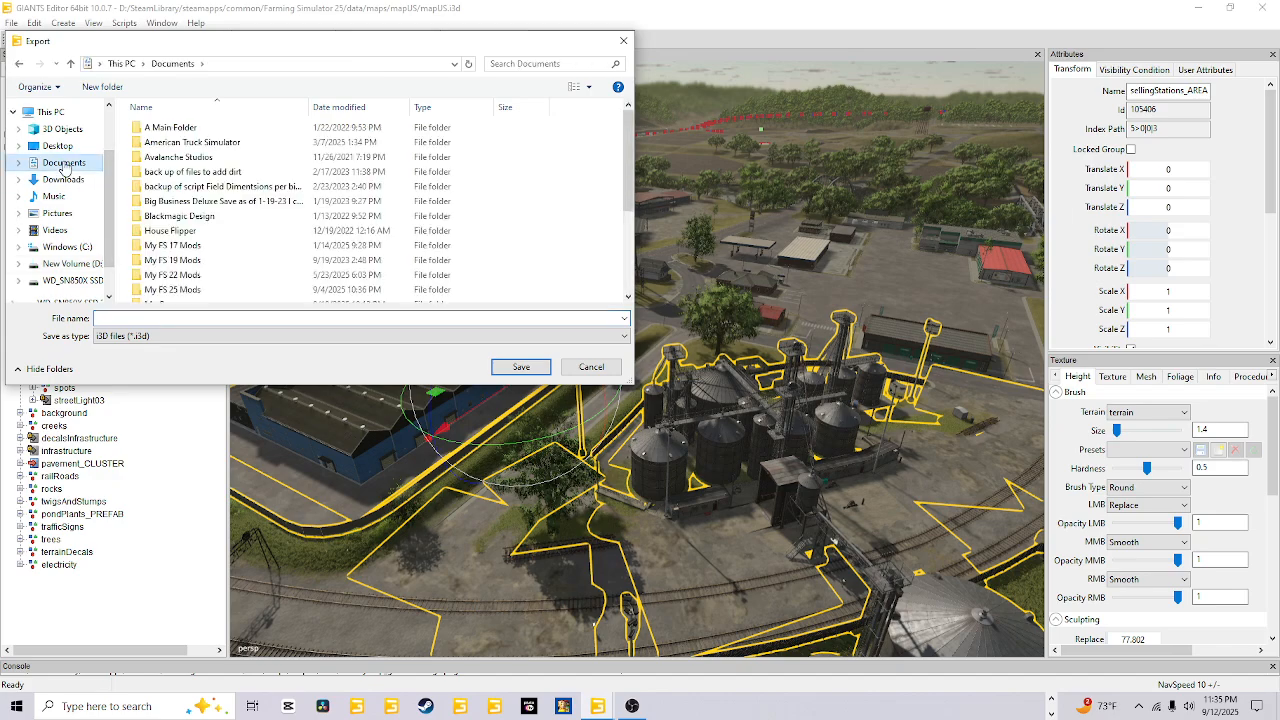
{"action": "scroll", "coordinate": [205, 250], "scroll_direction": "down", "scroll_amount": 1}
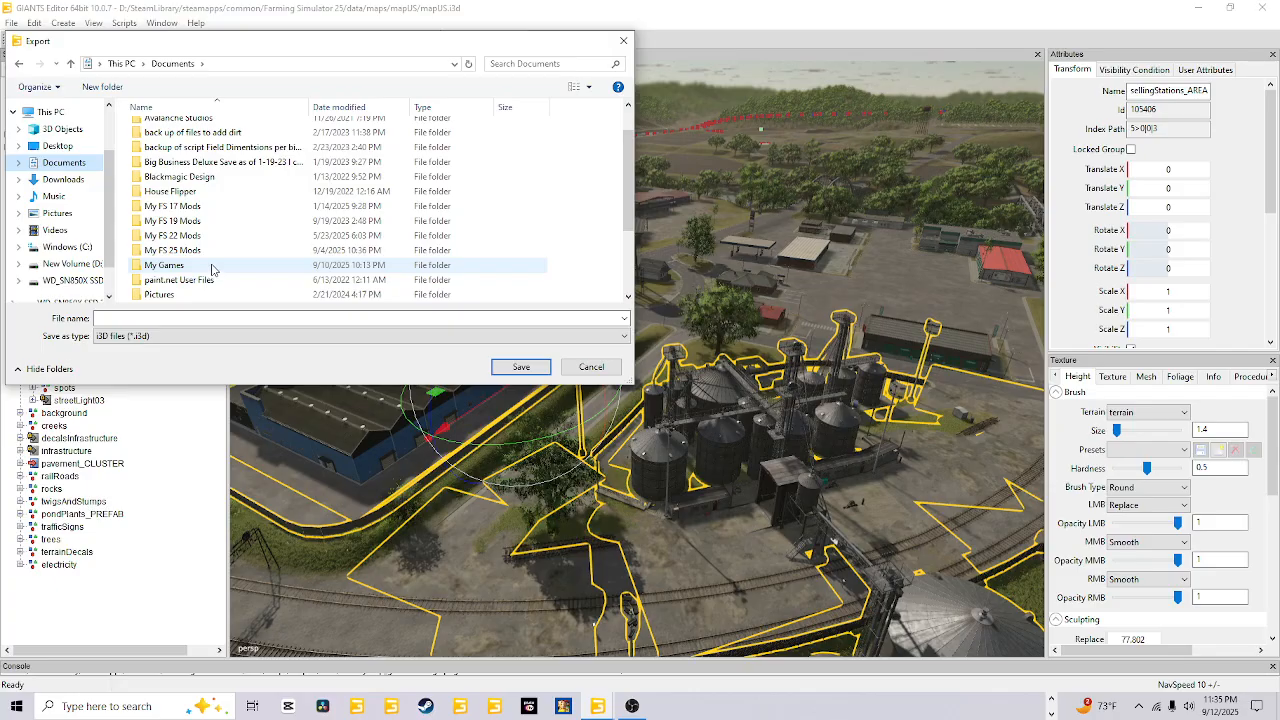
{"action": "double_click", "coordinate": [211, 266]}
{"action": "double_click", "coordinate": [212, 217]}
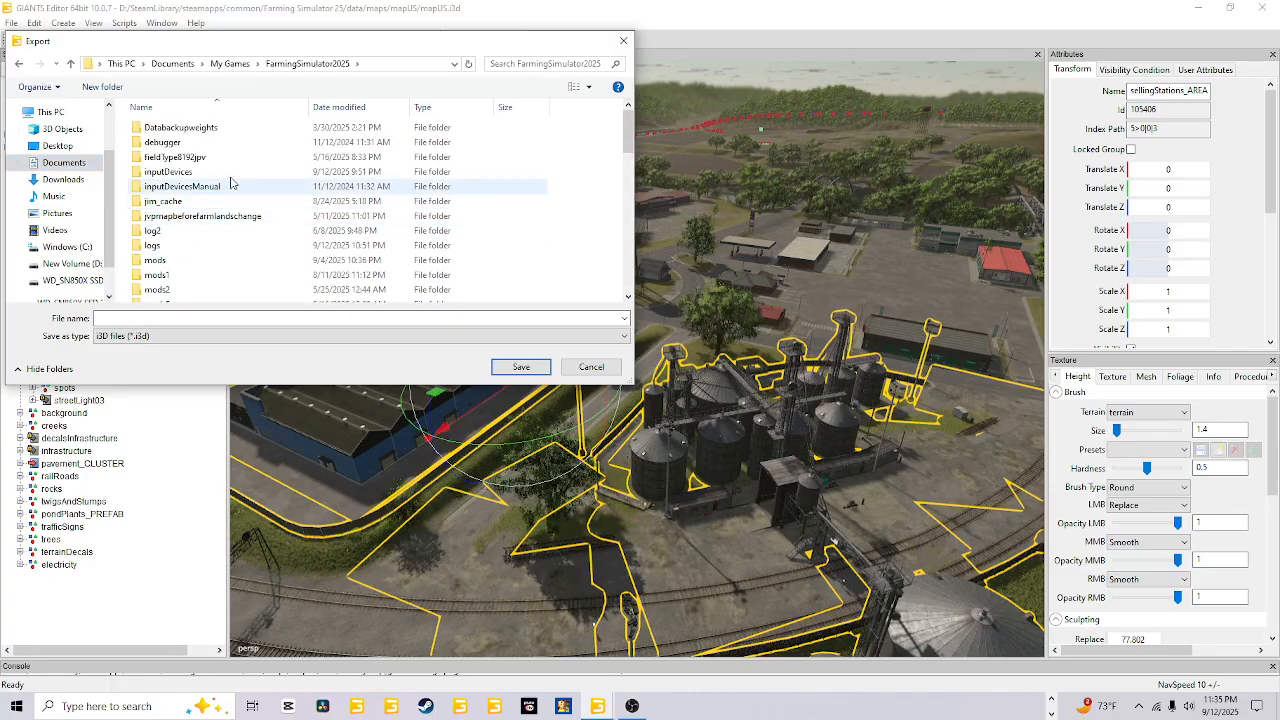
{"action": "left_click", "coordinate": [170, 263]}
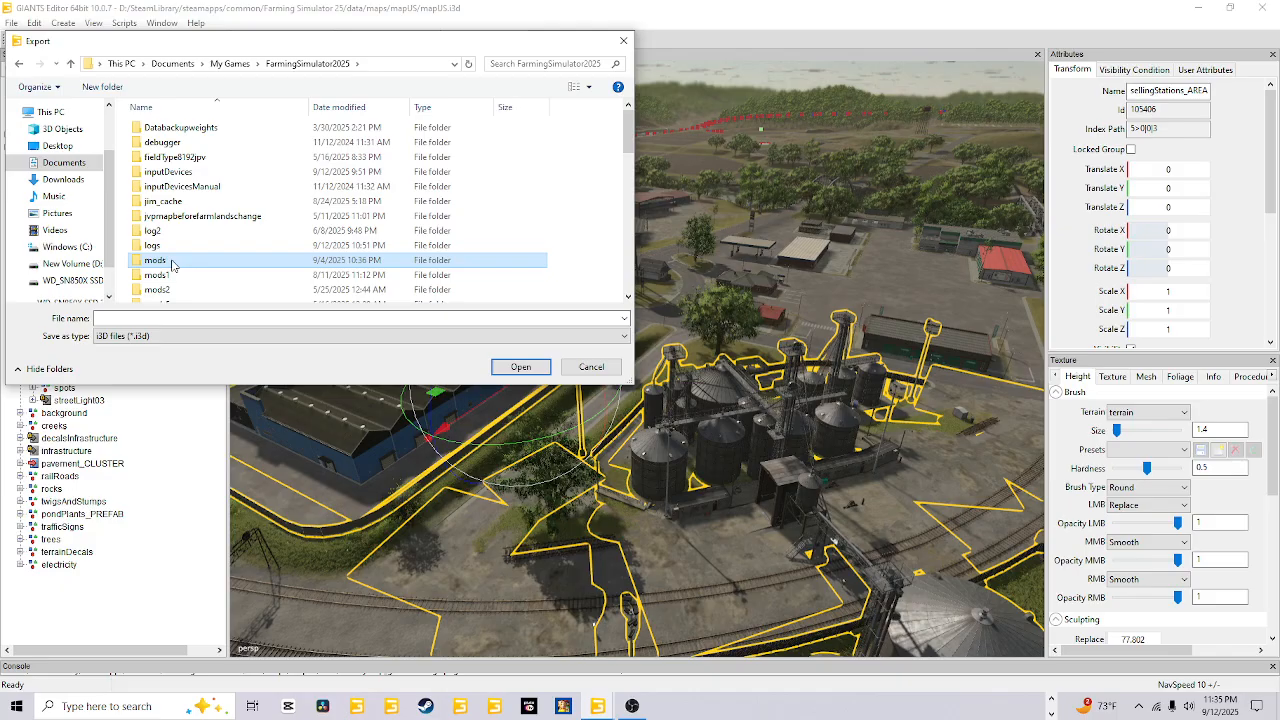
{"action": "double_click", "coordinate": [214, 262]}
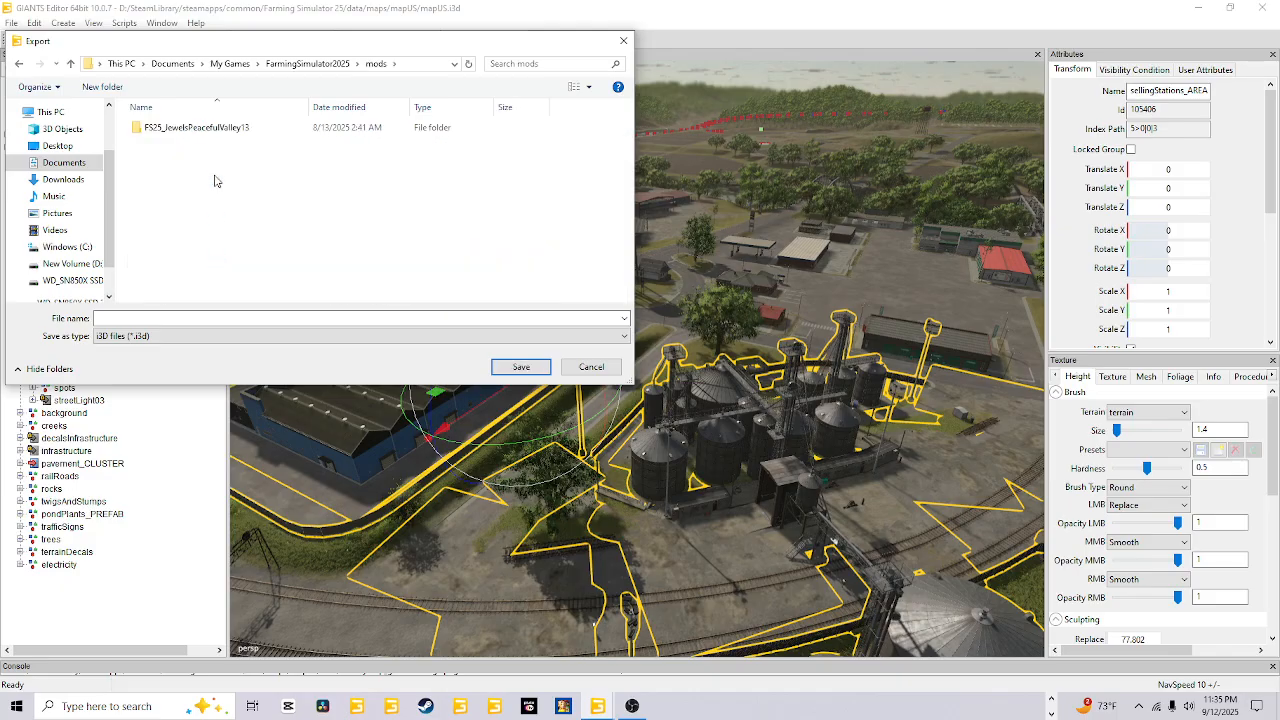
{"action": "double_click", "coordinate": [222, 130]}
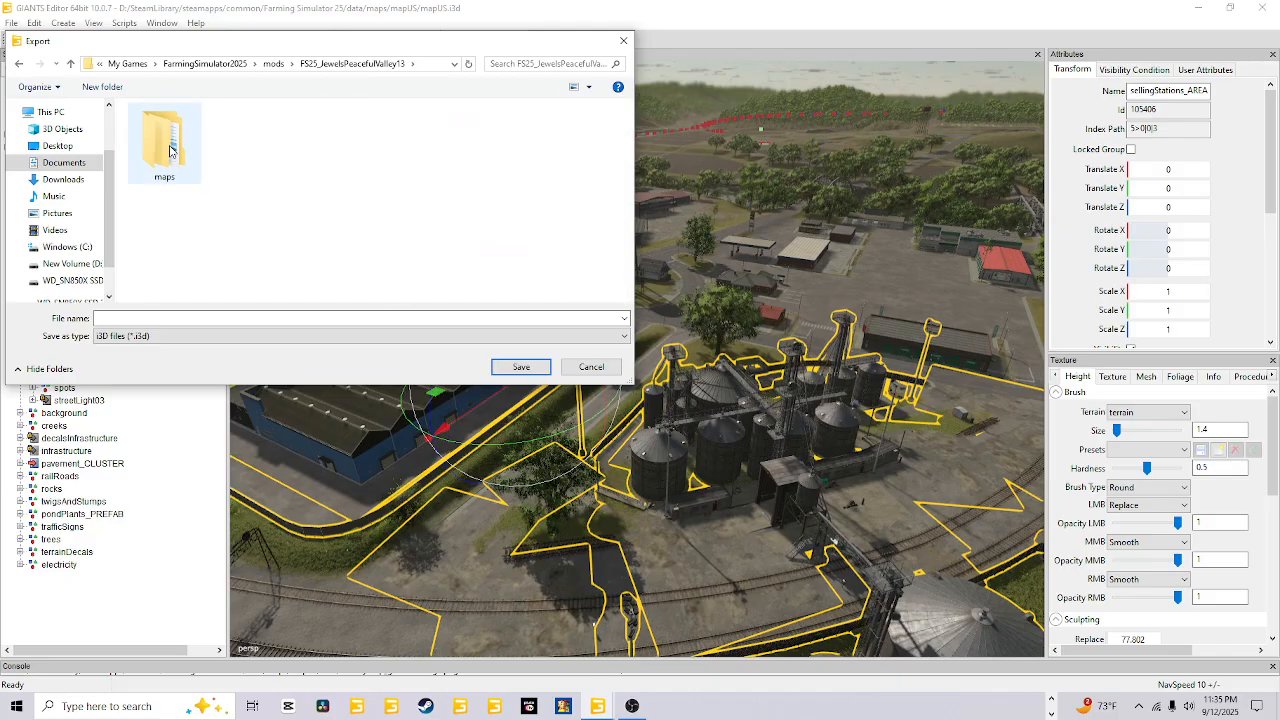
{"action": "double_click", "coordinate": [170, 150]}
{"action": "double_click", "coordinate": [176, 132]}
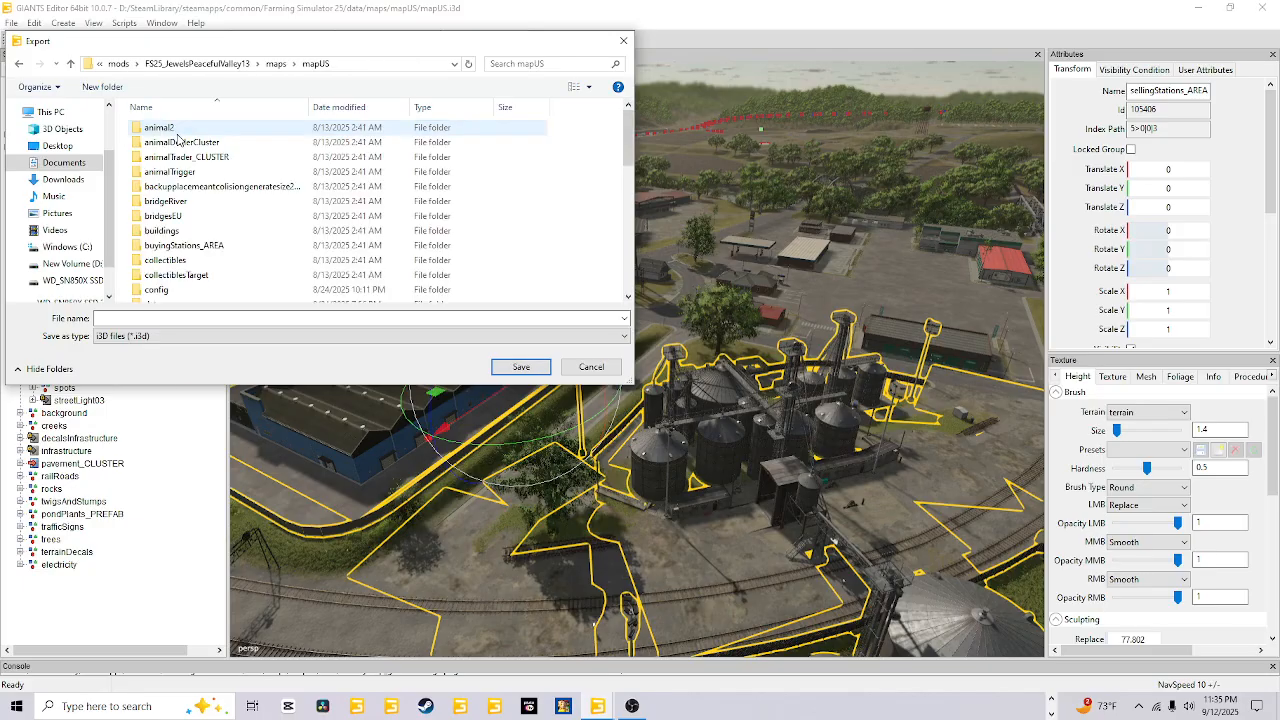
- Open the sellingStations_AREA folder within mapUS as the export destination, check its contents, and cancel the export
{"action": "scroll", "coordinate": [189, 172], "scroll_direction": "down", "scroll_amount": 3}
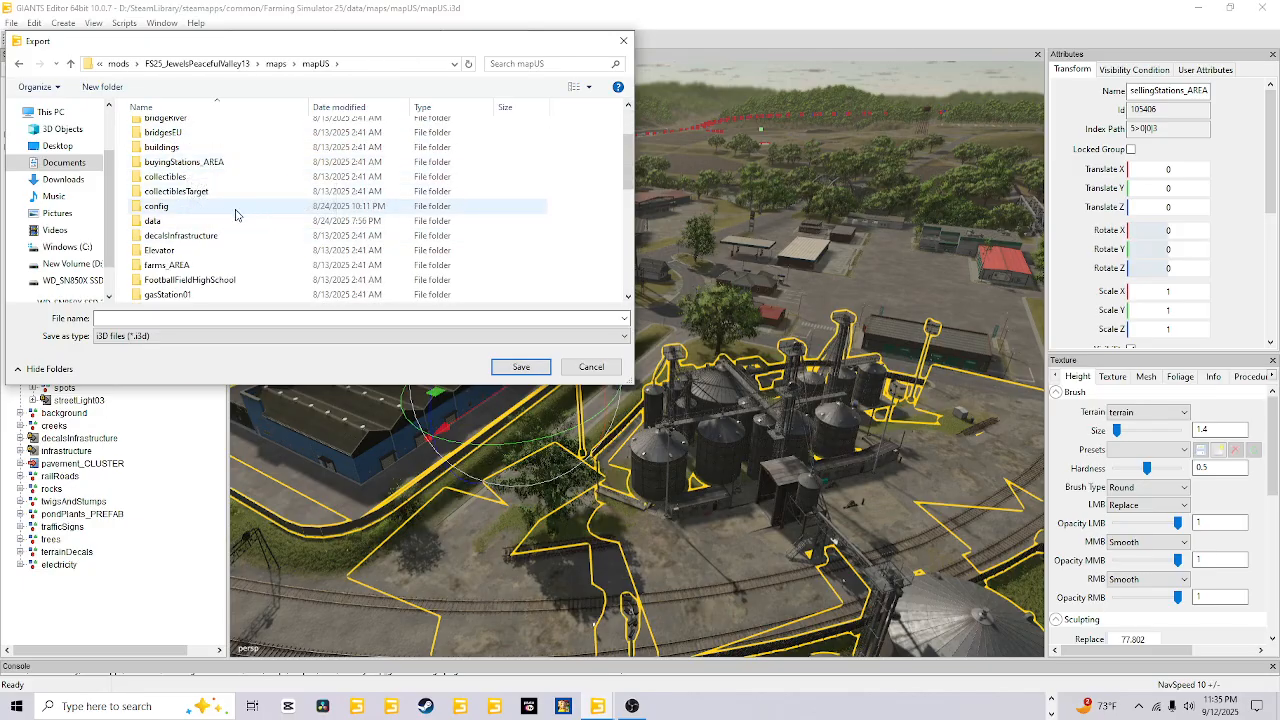
{"action": "scroll", "coordinate": [212, 230], "scroll_direction": "down", "scroll_amount": 1}
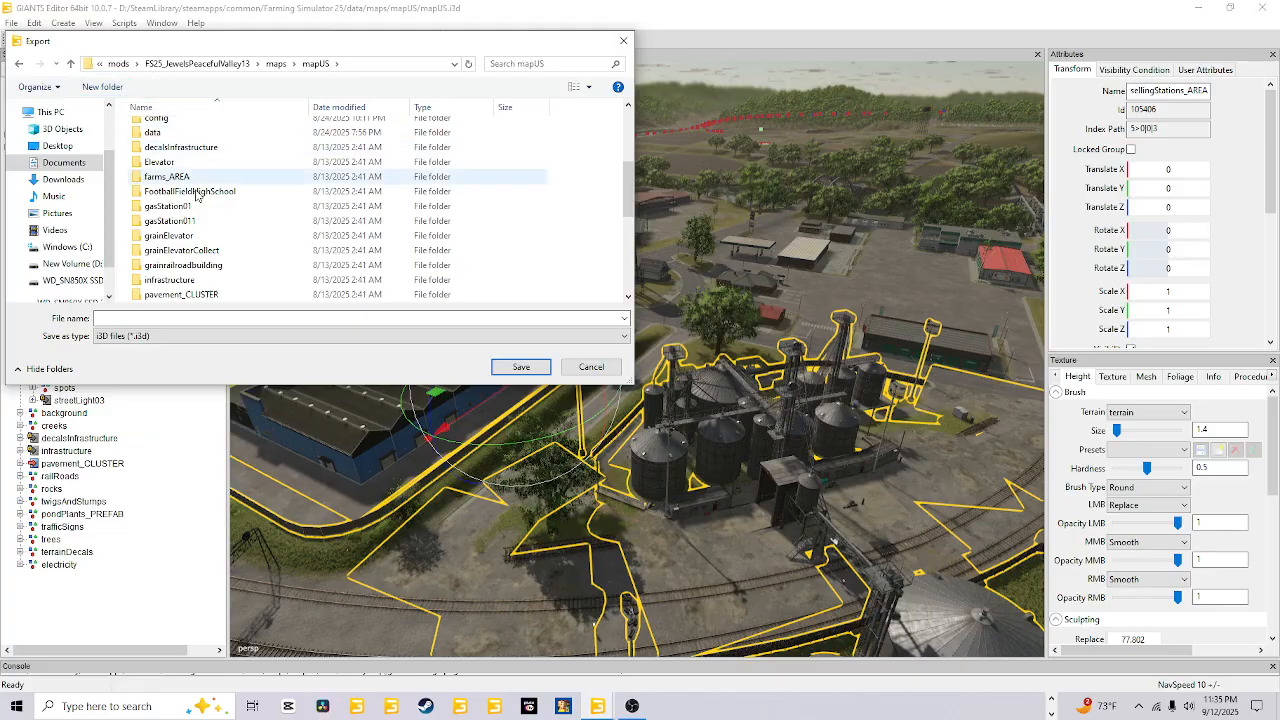
{"action": "scroll", "coordinate": [197, 198], "scroll_direction": "down", "scroll_amount": 4}
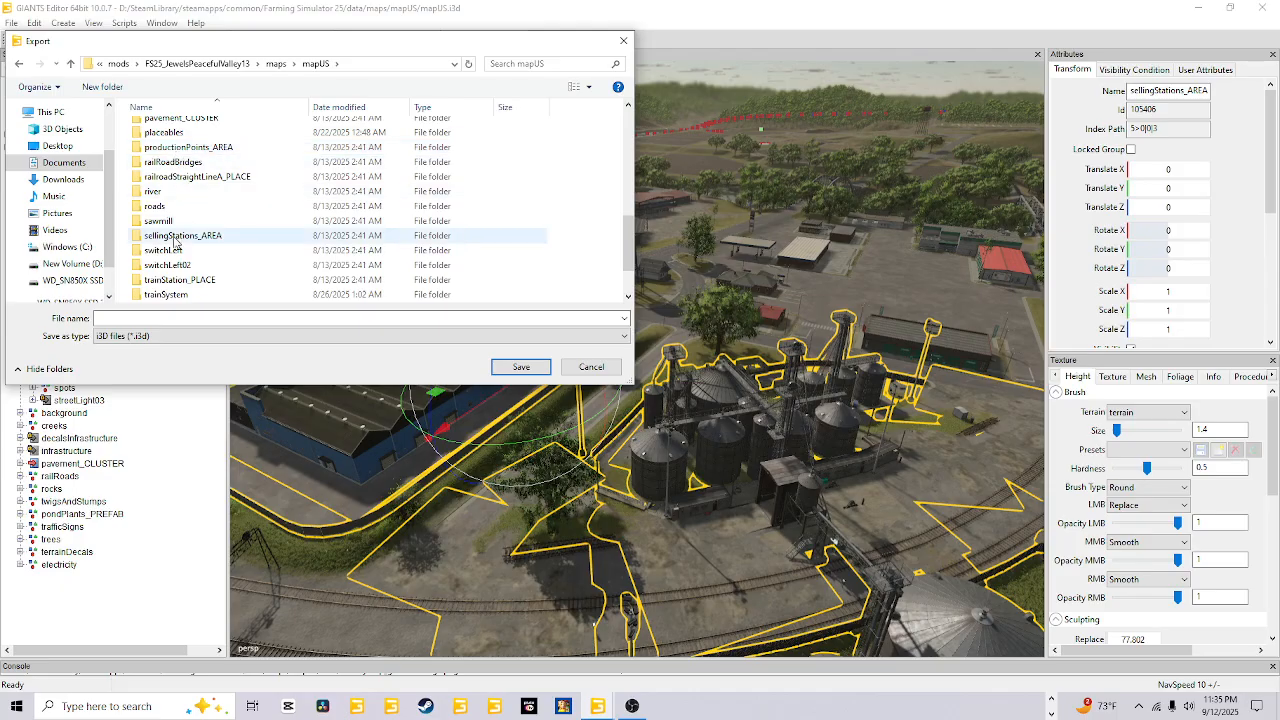
{"action": "scroll", "coordinate": [195, 180], "scroll_direction": "down", "scroll_amount": 1}
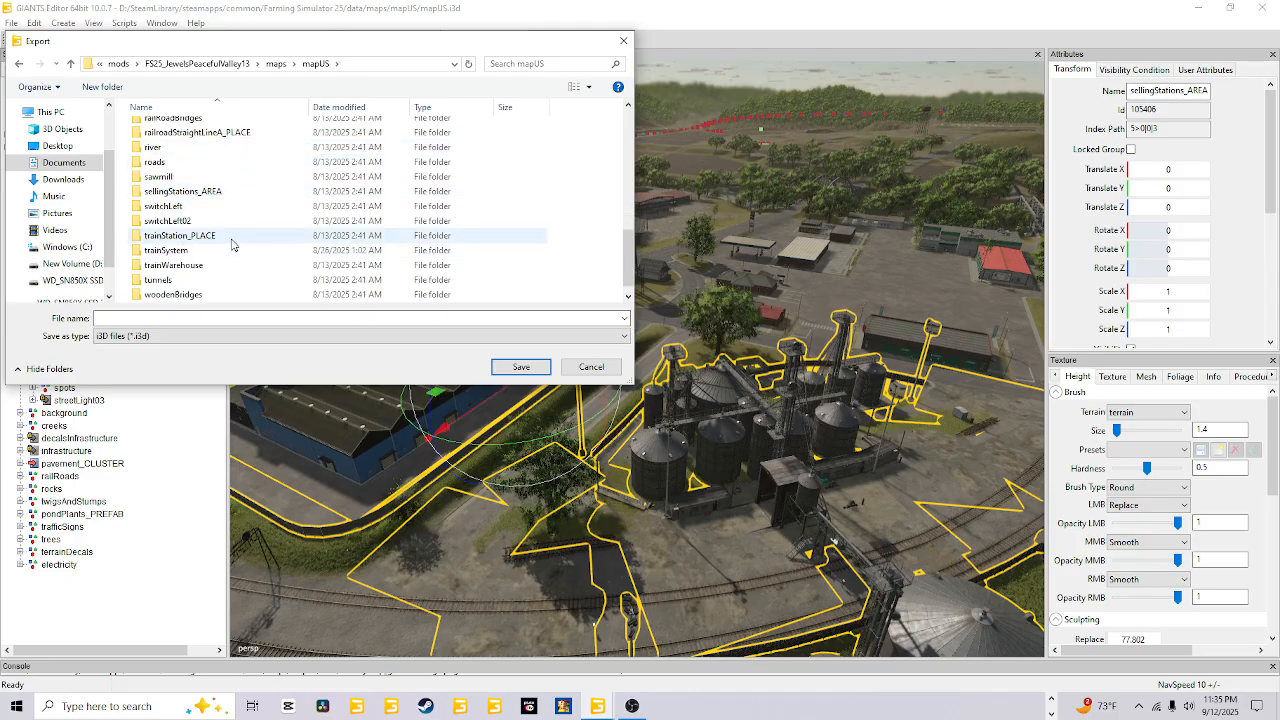
{"action": "double_click", "coordinate": [196, 192]}
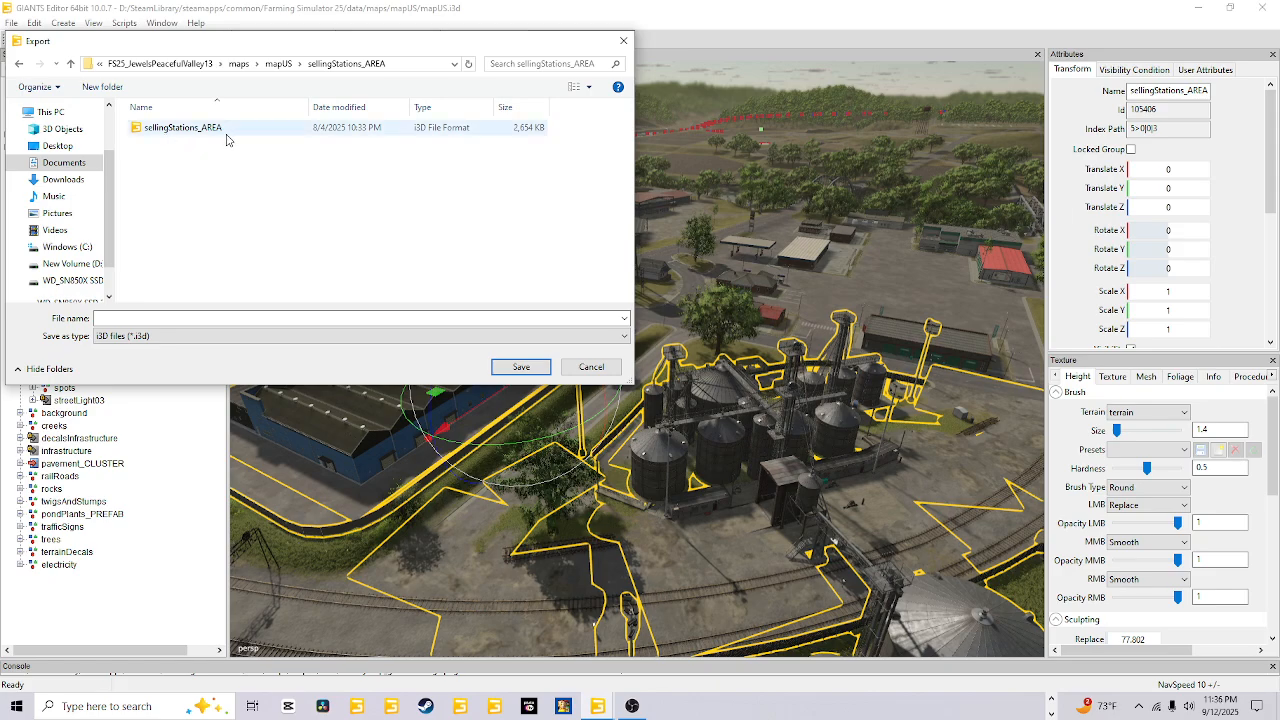
{"action": "left_click", "coordinate": [201, 319]}
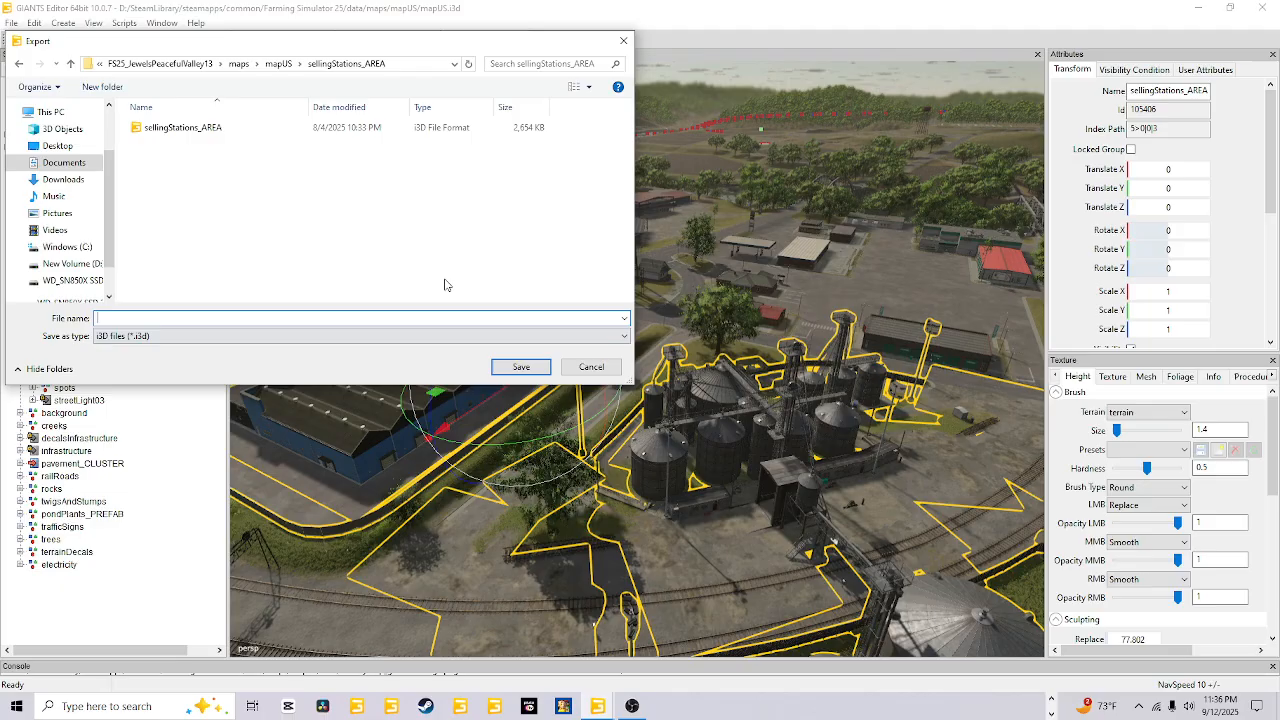
{"action": "left_click", "coordinate": [591, 367]}
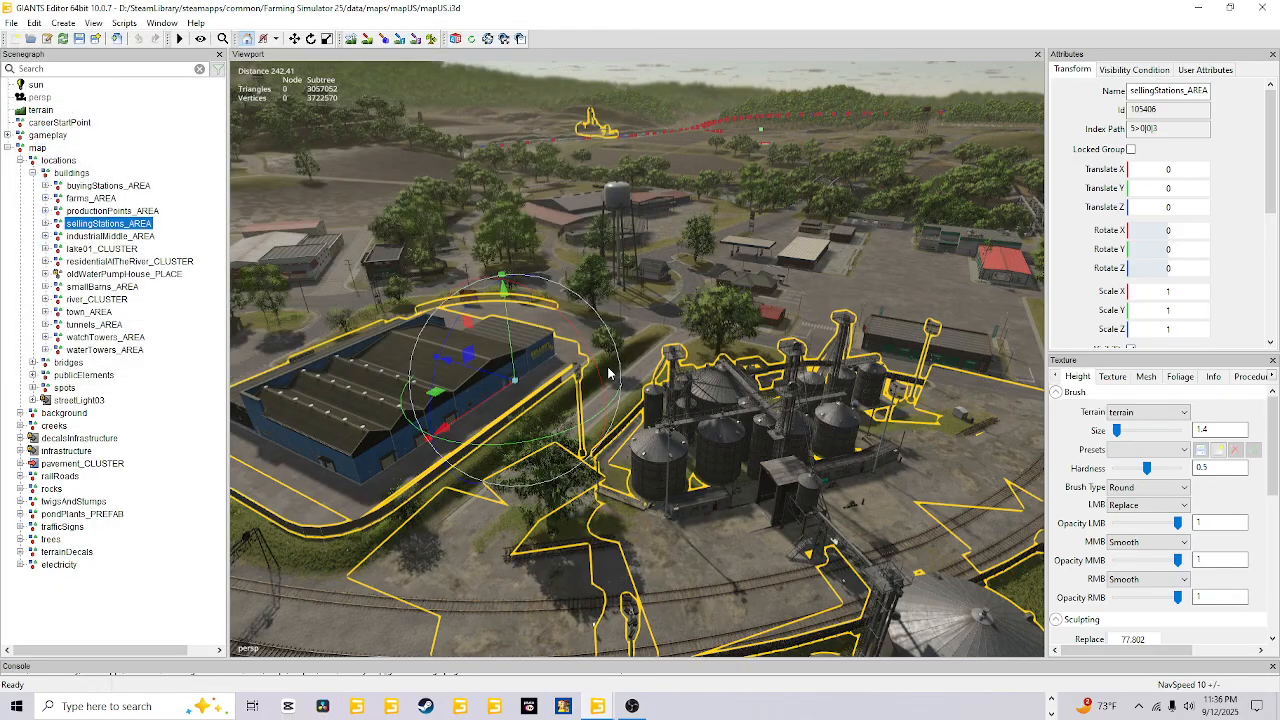
- Survey the selling station buildings around the map and review the places listed inside sellingStations_AREA
{"action": "key", "text": "f"}
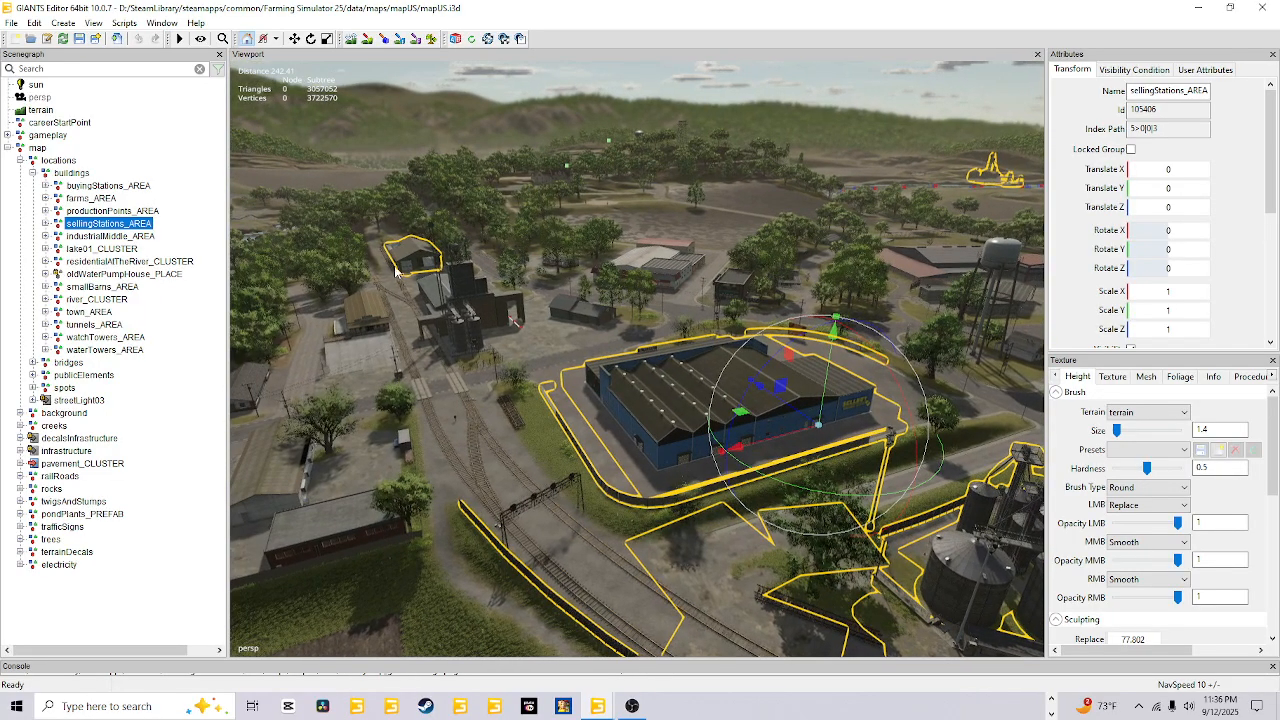
{"action": "left_click_drag", "start_coordinate": [676, 463], "coordinate": [938, 469], "text": "alt"}
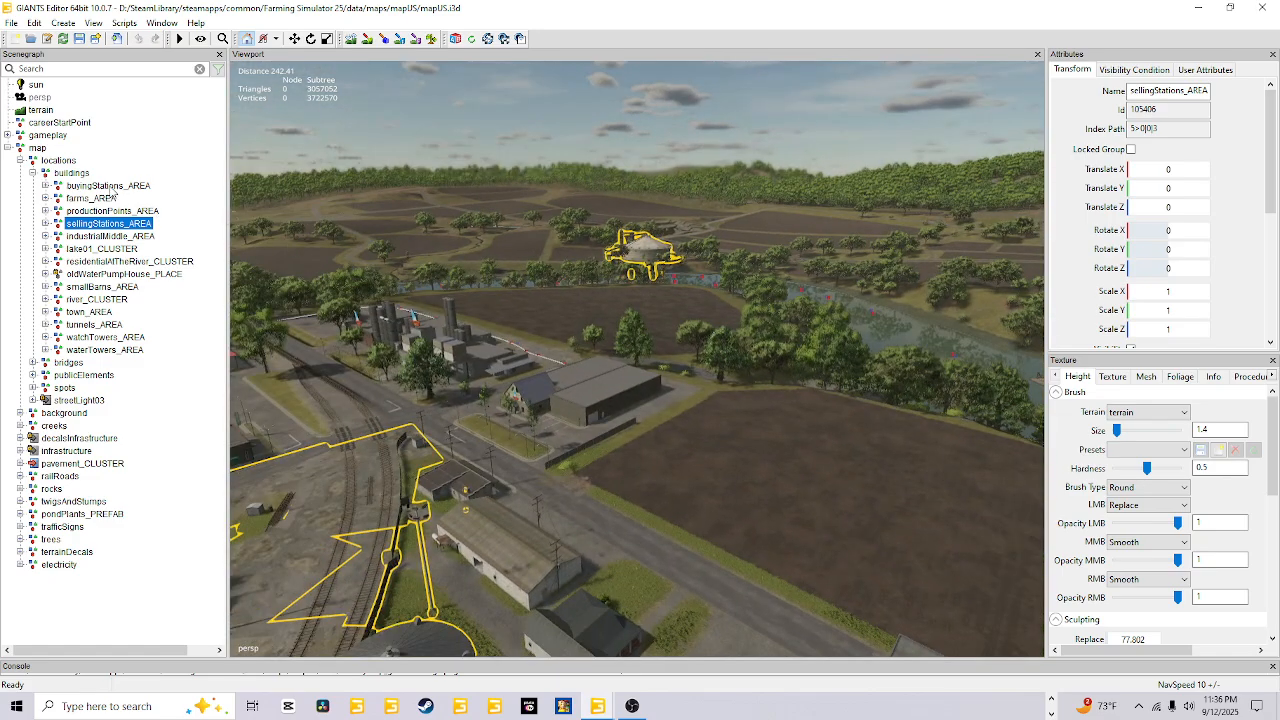
{"action": "left_click", "coordinate": [45, 223]}
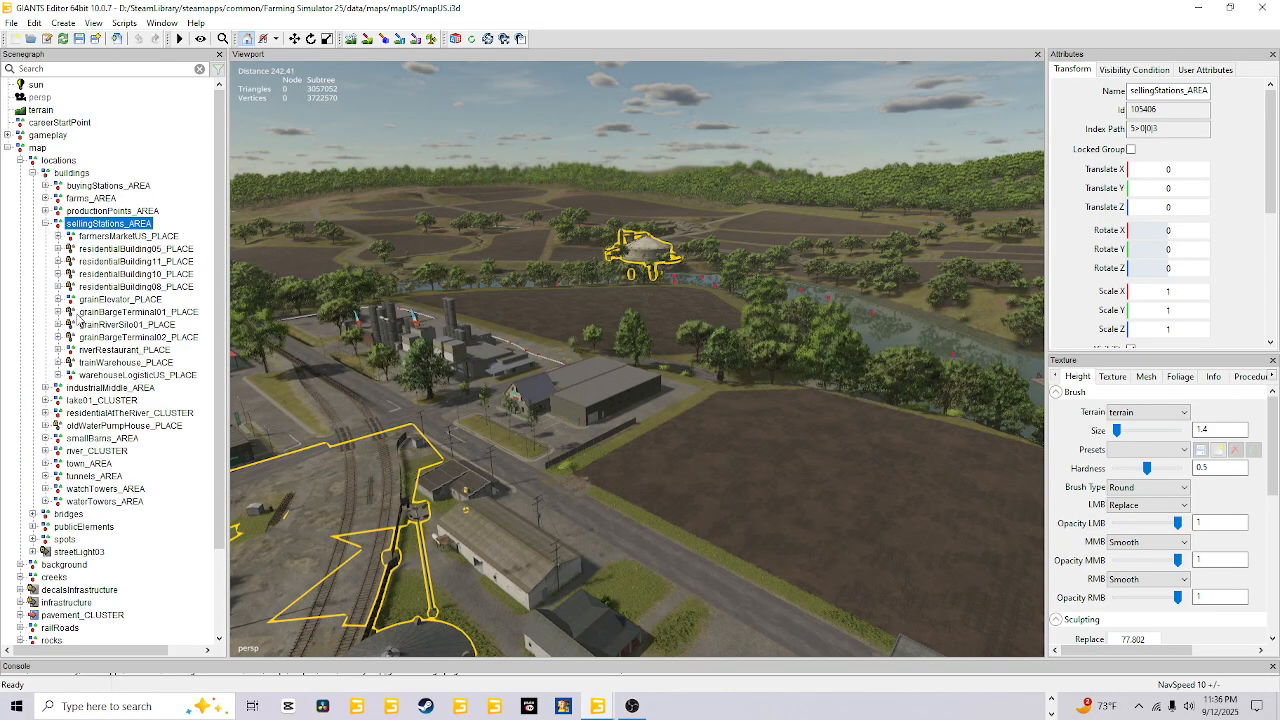
{"action": "left_click", "coordinate": [45, 223]}
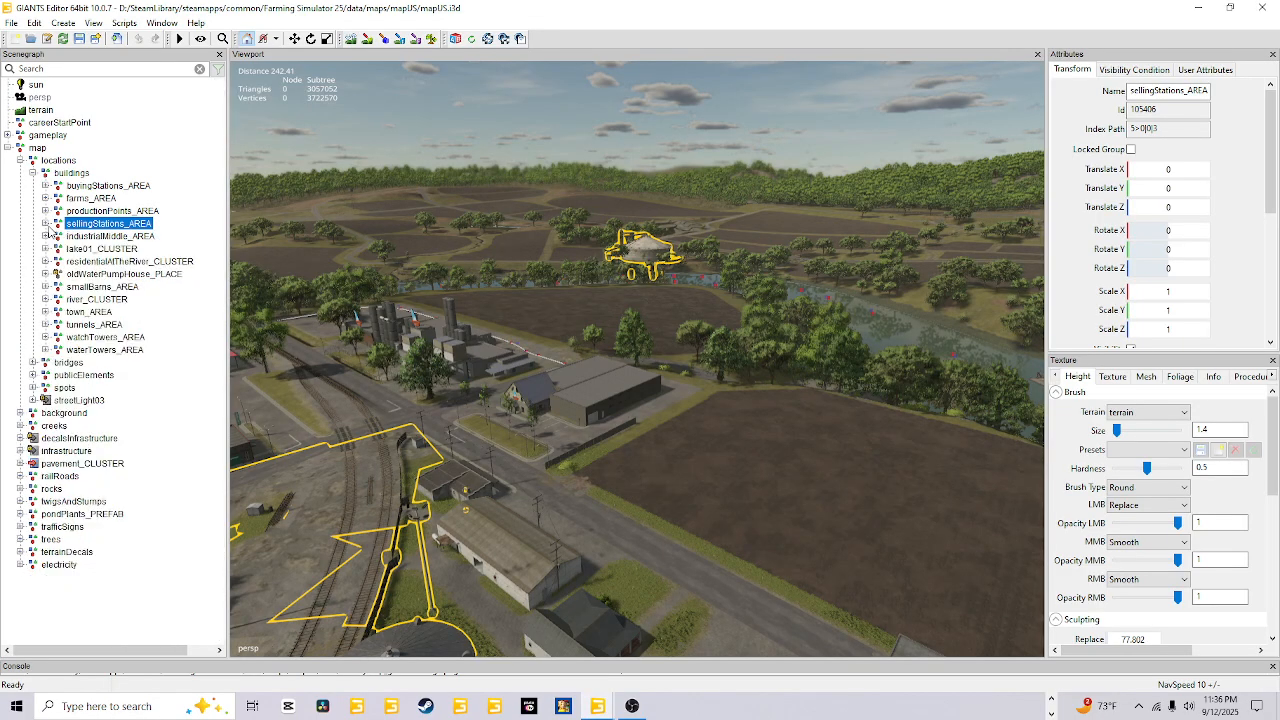
{"action": "left_click", "coordinate": [45, 223]}
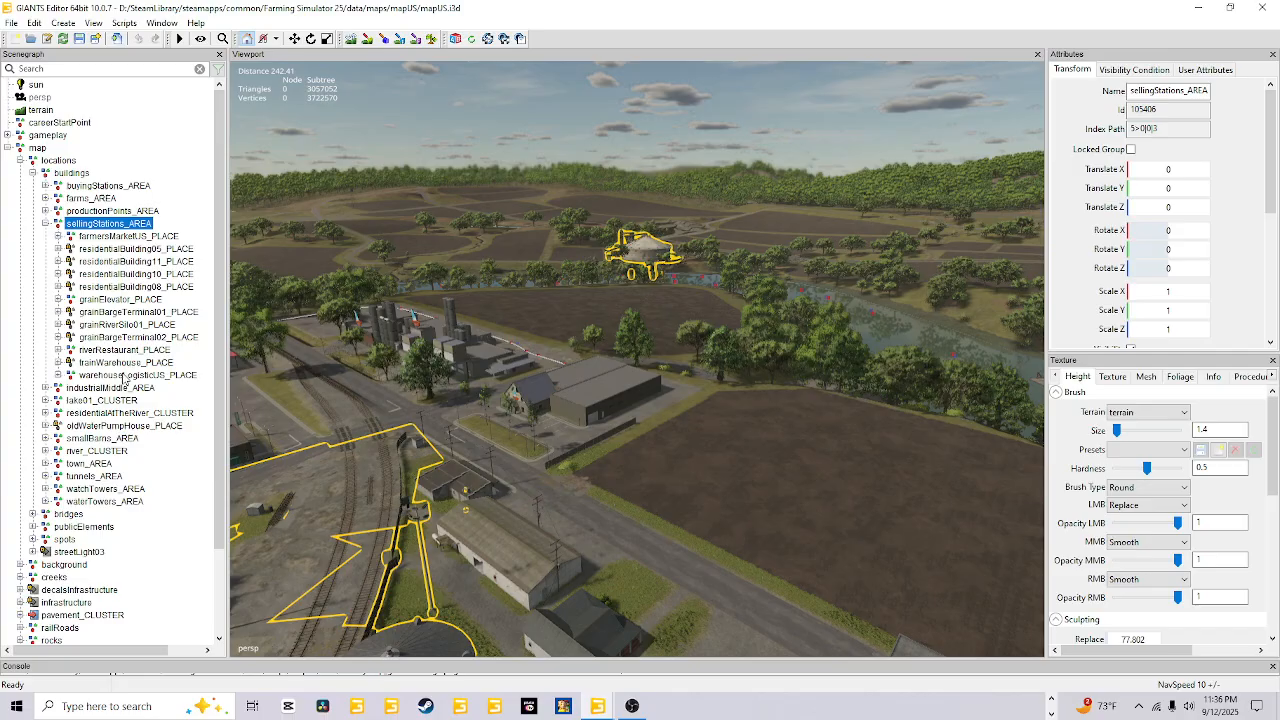
{"action": "left_click", "coordinate": [130, 363]}
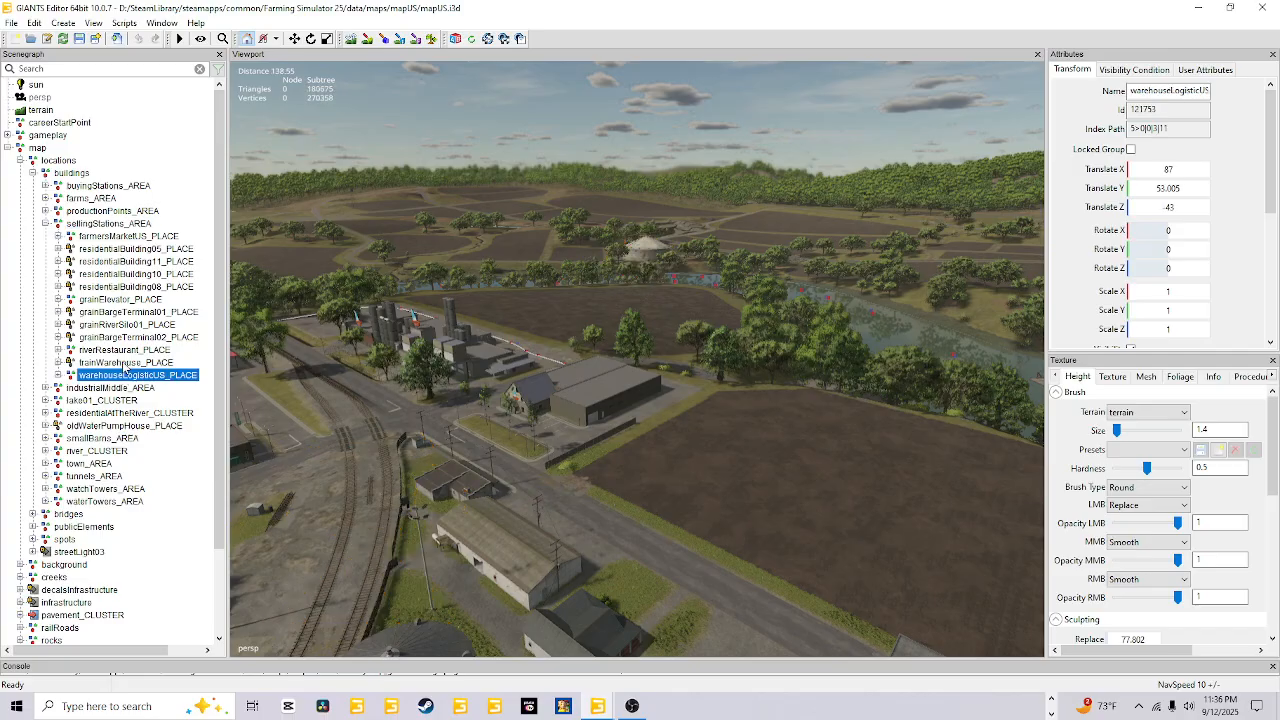
- Review the contents of the productionPoints_AREA and buyingStations_AREA groups, collapsing each one again
{"action": "left_click", "coordinate": [112, 211]}
{"action": "left_click", "coordinate": [45, 211]}
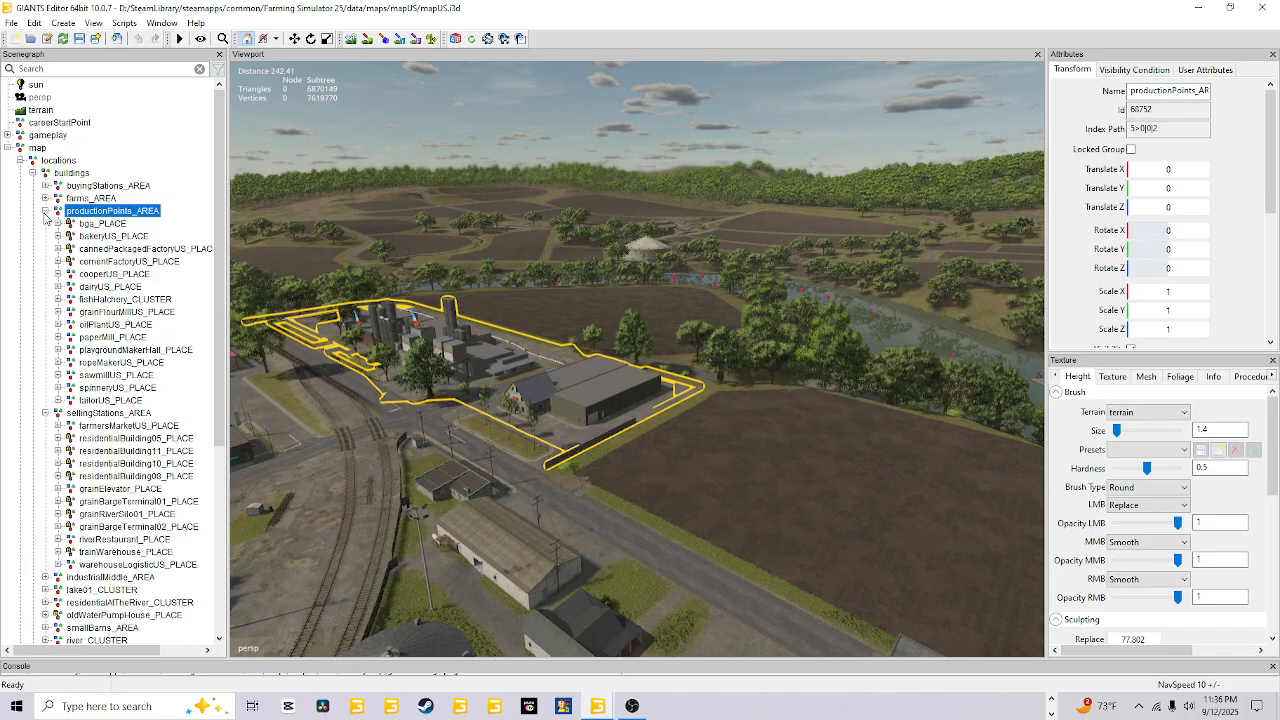
{"action": "left_click", "coordinate": [45, 211]}
{"action": "left_click", "coordinate": [46, 207]}
{"action": "left_click", "coordinate": [46, 207]}
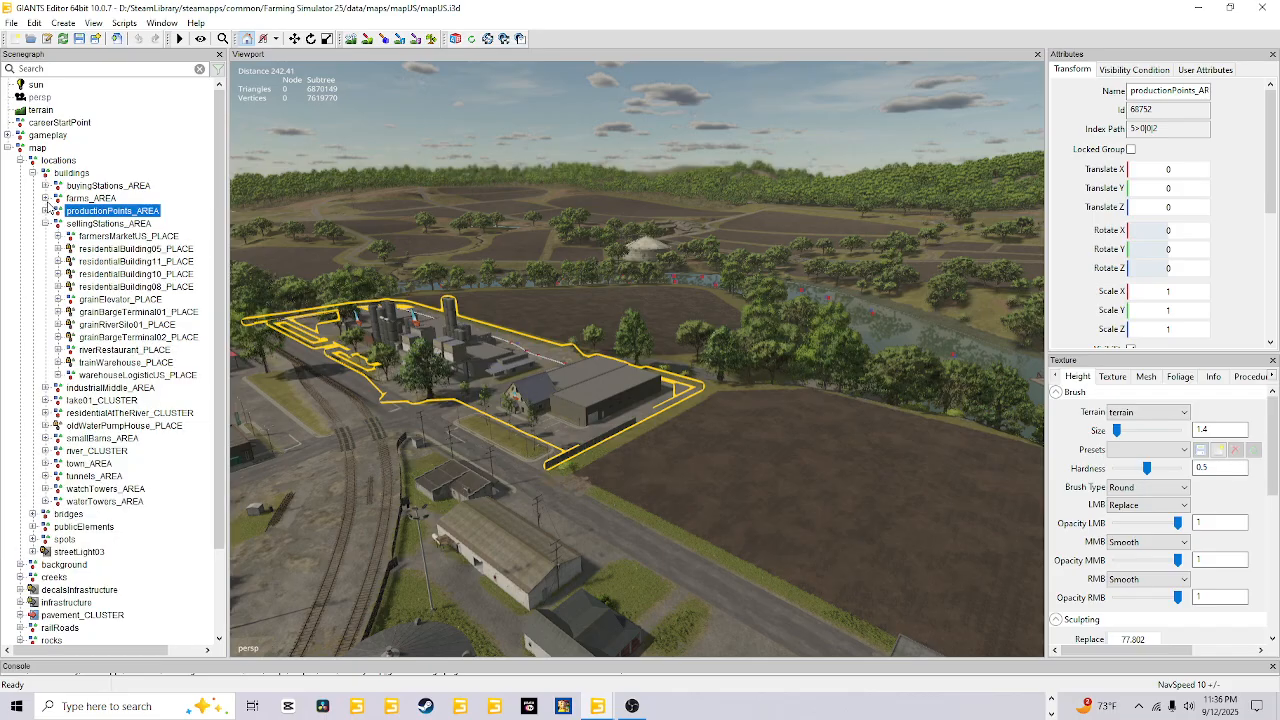
{"action": "left_click", "coordinate": [46, 186]}
{"action": "left_click", "coordinate": [46, 186]}
- Collapse sellingStations_AREA, select the whole group again, and bring its grain elevator into view
{"action": "left_click", "coordinate": [45, 224]}
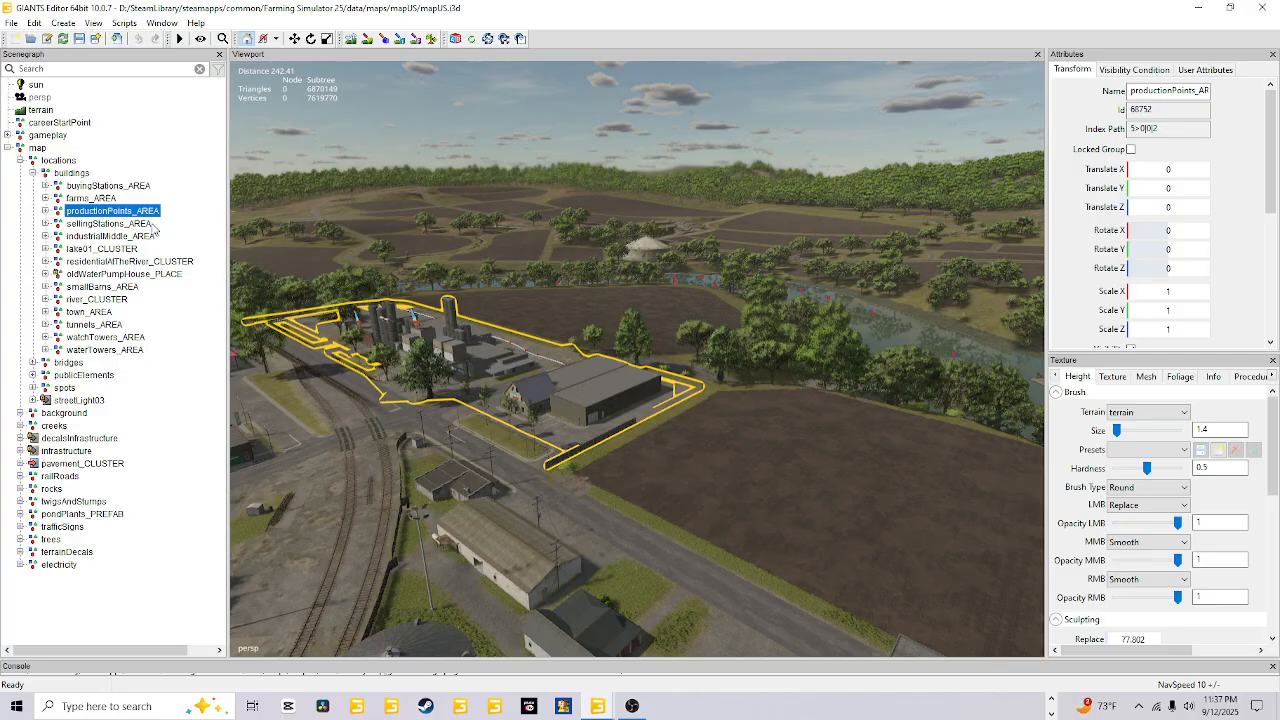
{"action": "left_click", "coordinate": [145, 226]}
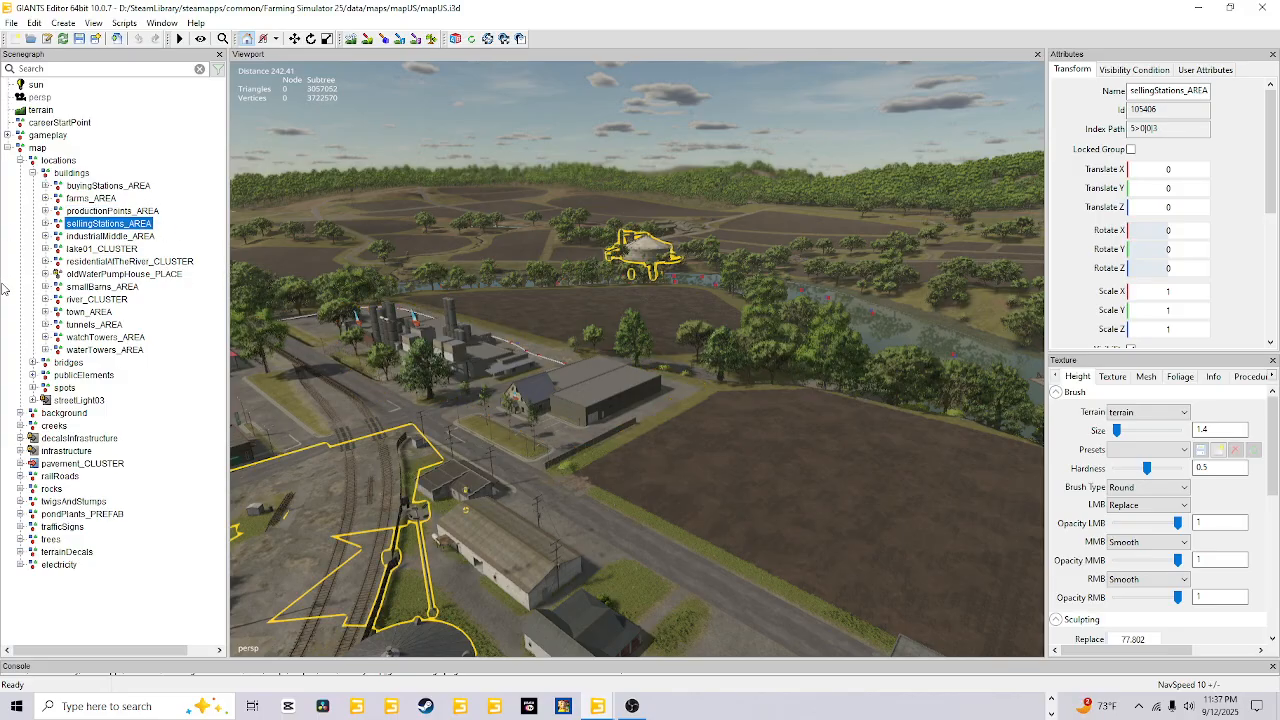
{"action": "key", "text": "f"}
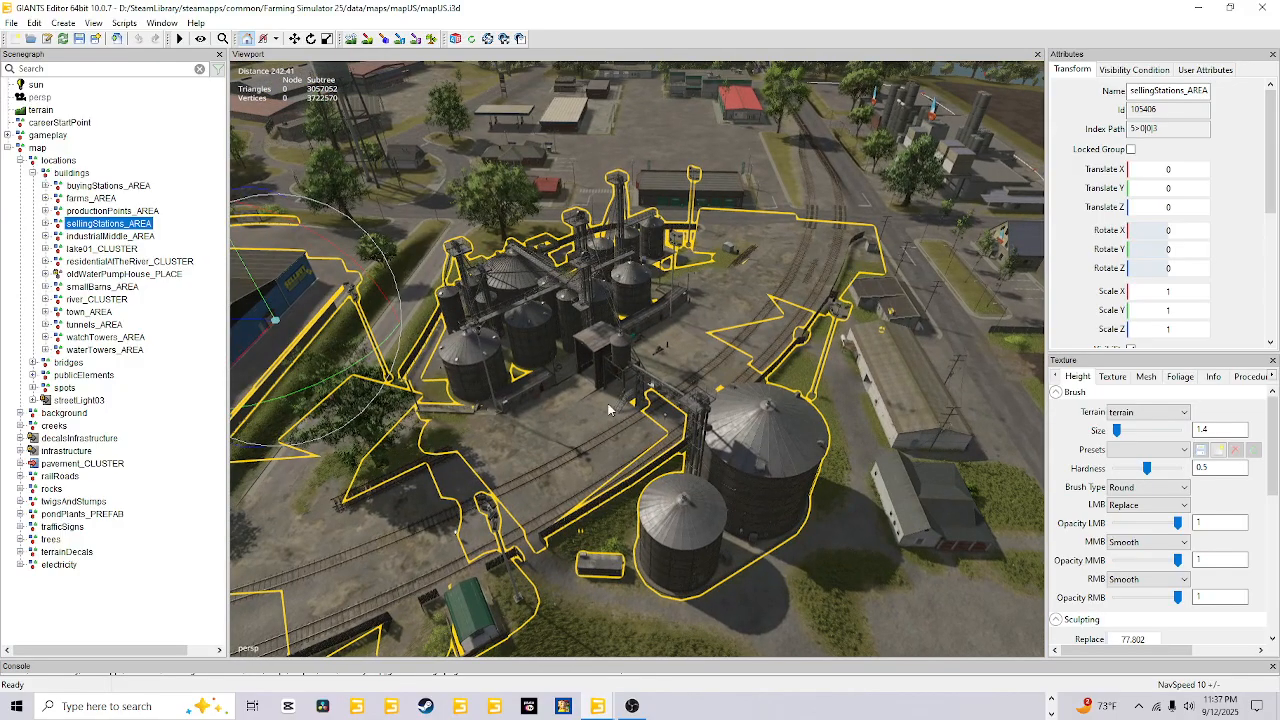
- Select the whole railRoads group and examine how its tracks run beneath the grain elevator's overhead loading spout
{"action": "left_click", "coordinate": [808, 177]}
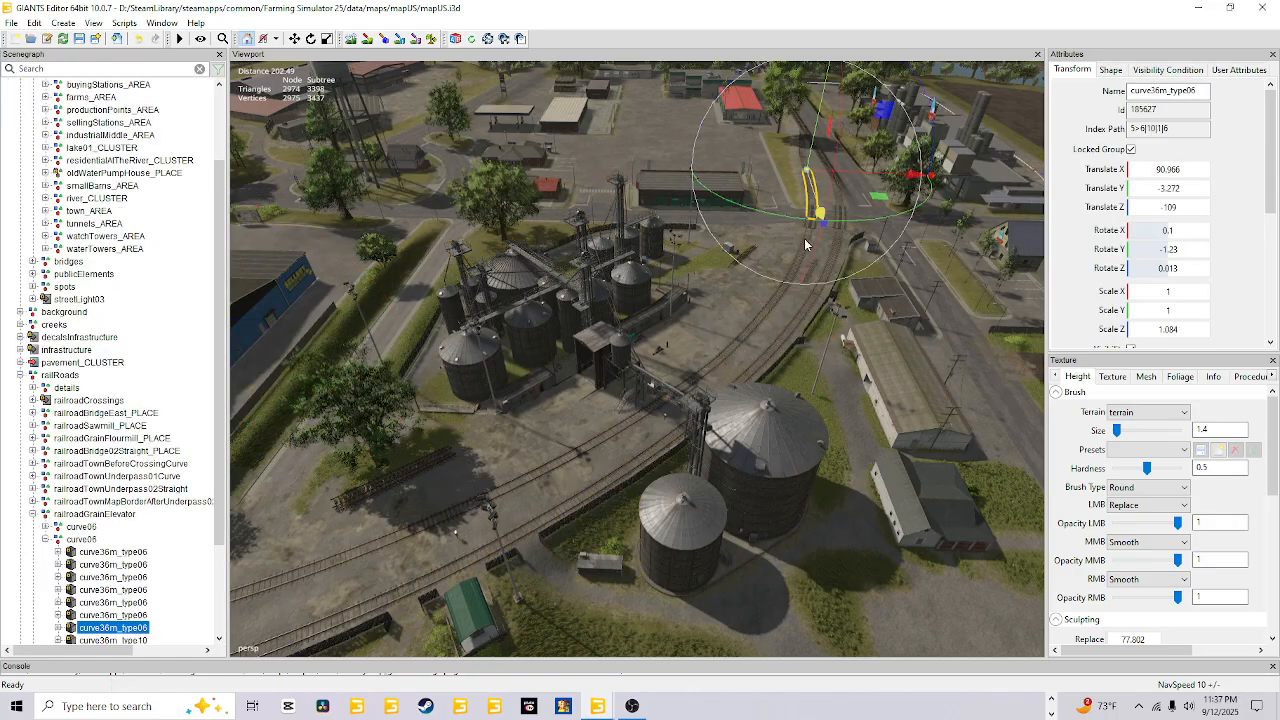
{"action": "left_click", "coordinate": [60, 376]}
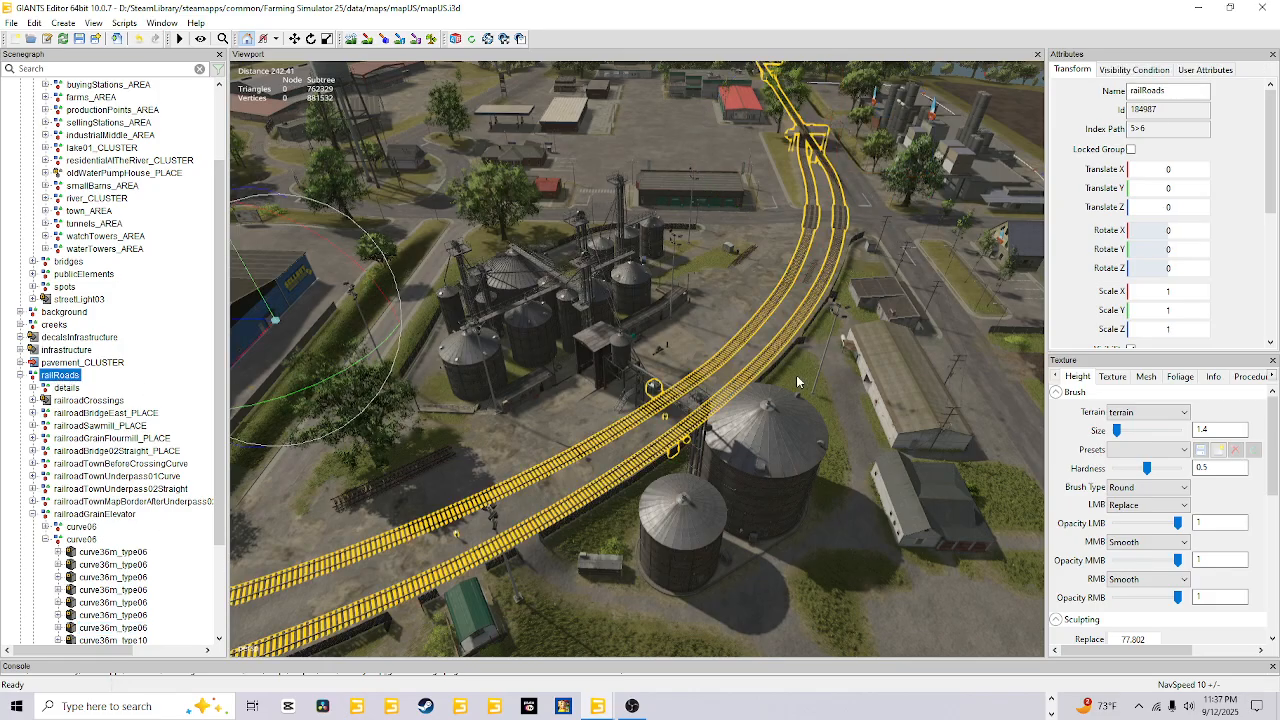
{"action": "mouse_move", "coordinate": [797, 382]}
{"action": "left_mouse_down", "text": "alt"}
{"action": "mouse_move", "coordinate": [797, 330]}
{"action": "mouse_move", "coordinate": [692, 327]}
{"action": "mouse_move", "coordinate": [540, 352]}
{"action": "mouse_move", "coordinate": [792, 415]}
{"action": "mouse_move", "coordinate": [806, 377]}
{"action": "left_mouse_up", "text": "alt"}
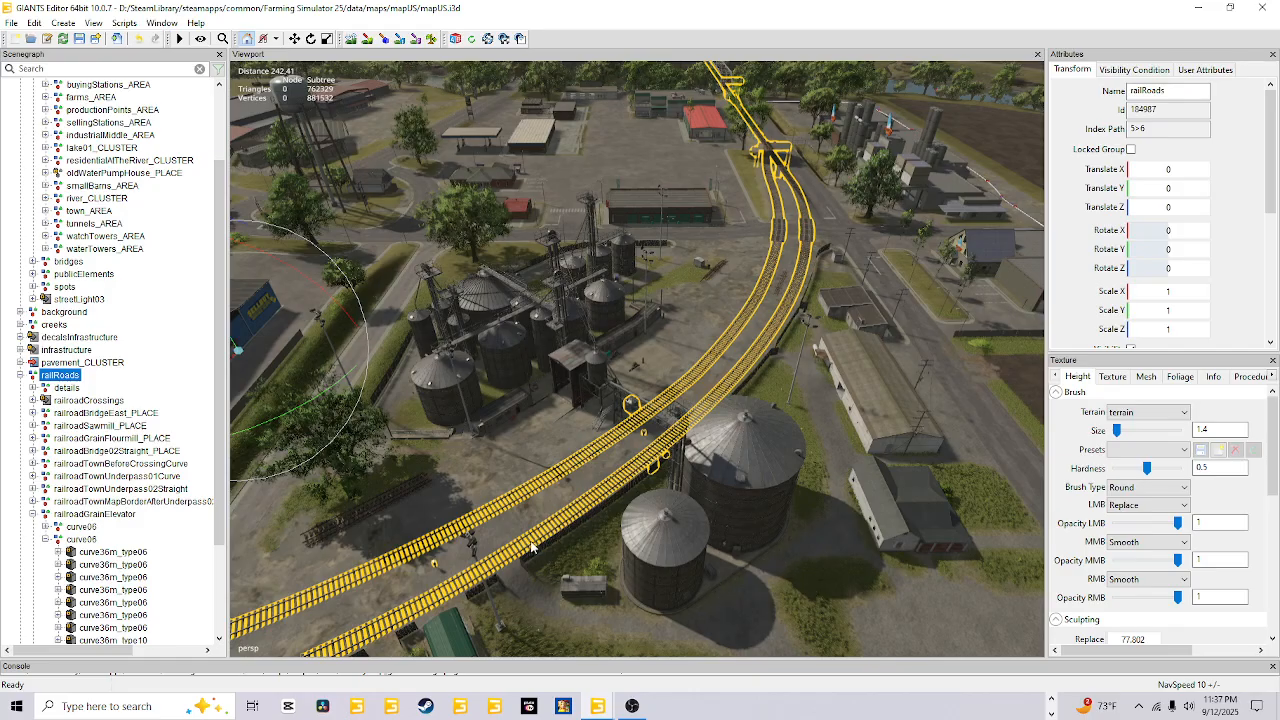
{"action": "left_click_drag", "start_coordinate": [633, 513], "coordinate": [618, 518], "text": "alt"}
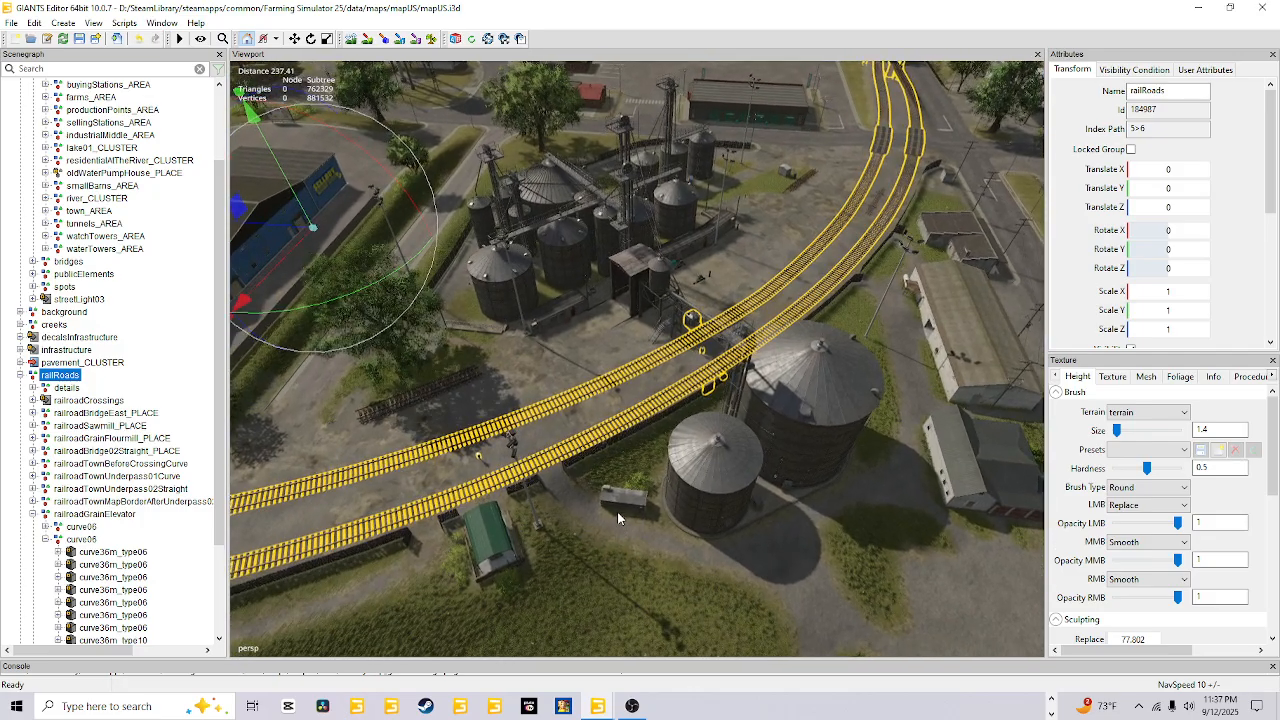
{"action": "right_click_drag", "start_coordinate": [589, 550], "coordinate": [800, 480], "text": "alt"}
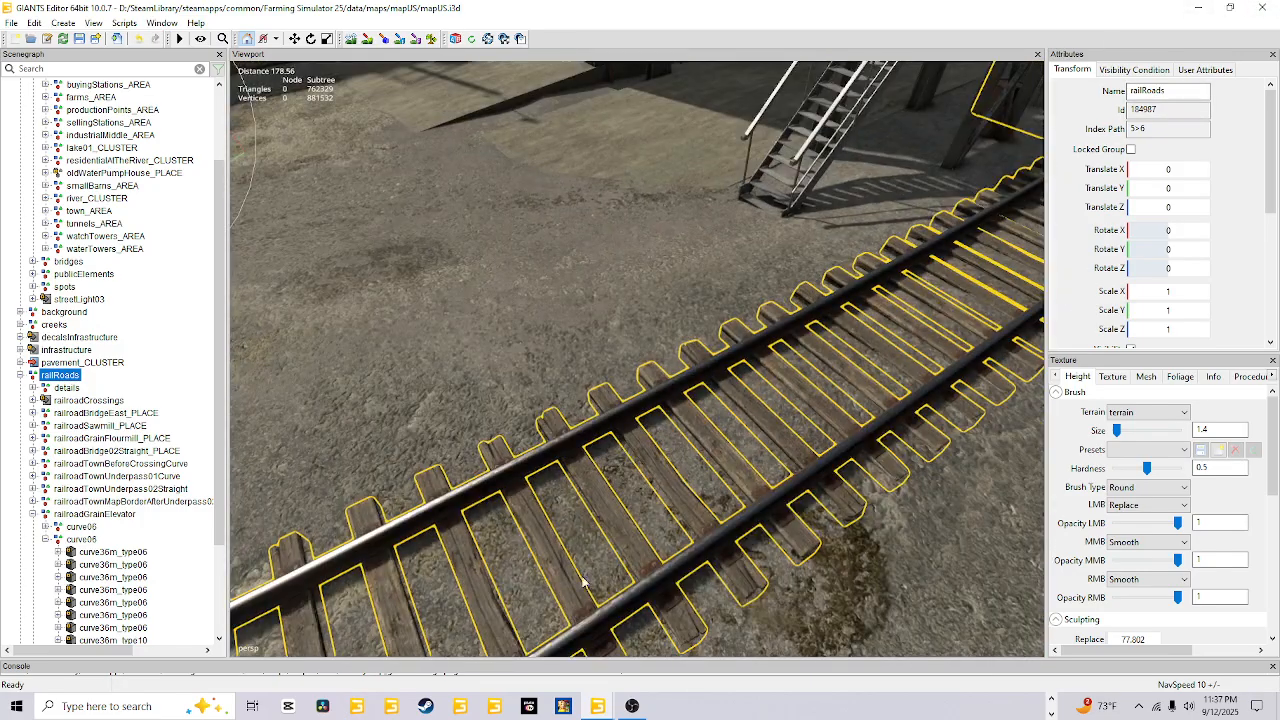
{"action": "left_click_drag", "start_coordinate": [800, 480], "coordinate": [777, 523], "text": "alt"}
{"action": "right_click_drag", "start_coordinate": [777, 523], "coordinate": [740, 400], "text": "alt"}
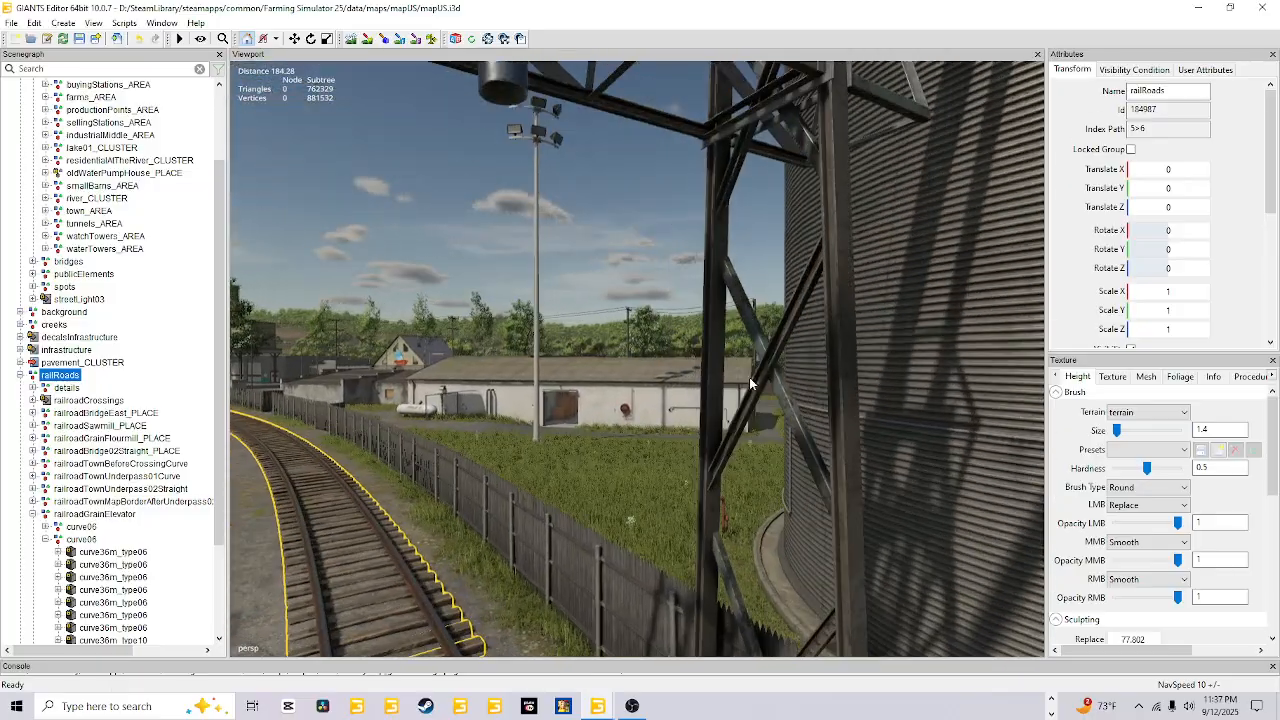
{"action": "left_click_drag", "start_coordinate": [740, 400], "coordinate": [662, 335], "text": "alt"}
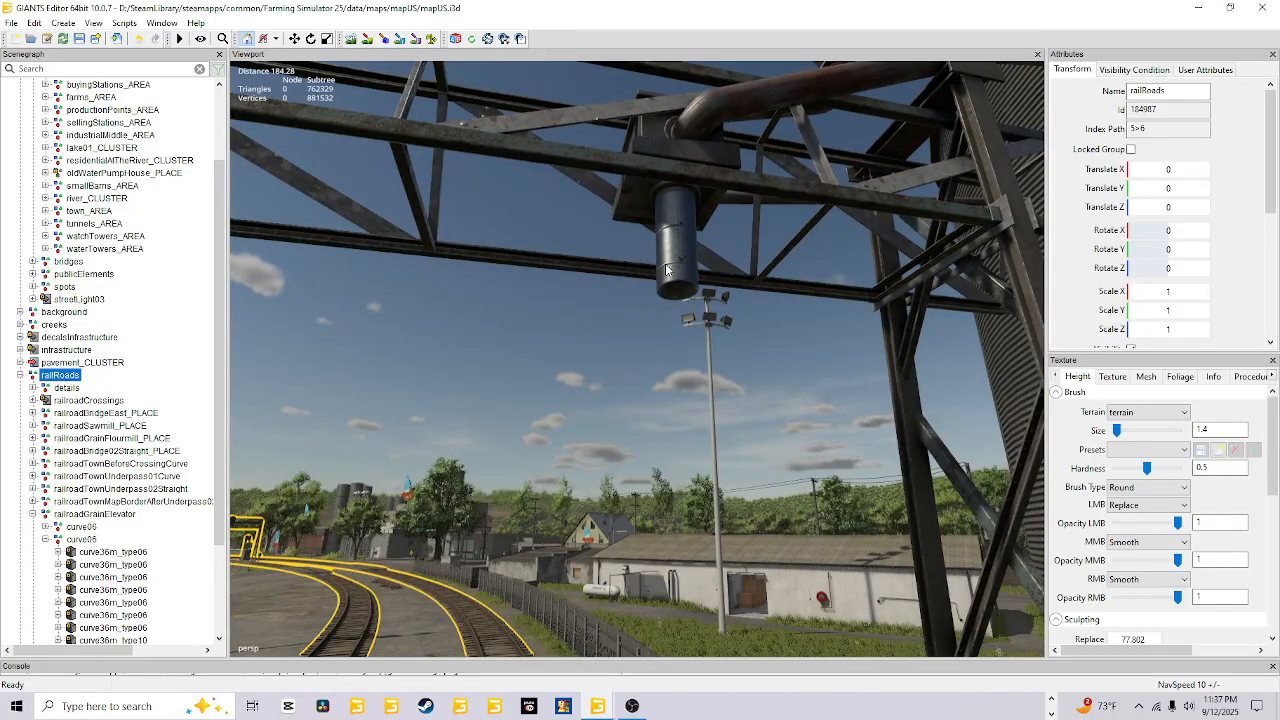
- Examine the position of the two tracks relative to the elevator's unloading building, ramps, stairs and large silos
{"action": "left_click_drag", "start_coordinate": [666, 265], "coordinate": [726, 406], "text": "alt"}
{"action": "right_click_drag", "start_coordinate": [726, 406], "coordinate": [614, 478], "text": "alt"}
{"action": "left_click_drag", "start_coordinate": [614, 478], "coordinate": [622, 379], "text": "alt"}
{"action": "left_click_drag", "start_coordinate": [750, 346], "coordinate": [883, 565], "text": "alt"}
{"action": "left_click_drag", "start_coordinate": [778, 306], "coordinate": [751, 228], "text": "alt"}
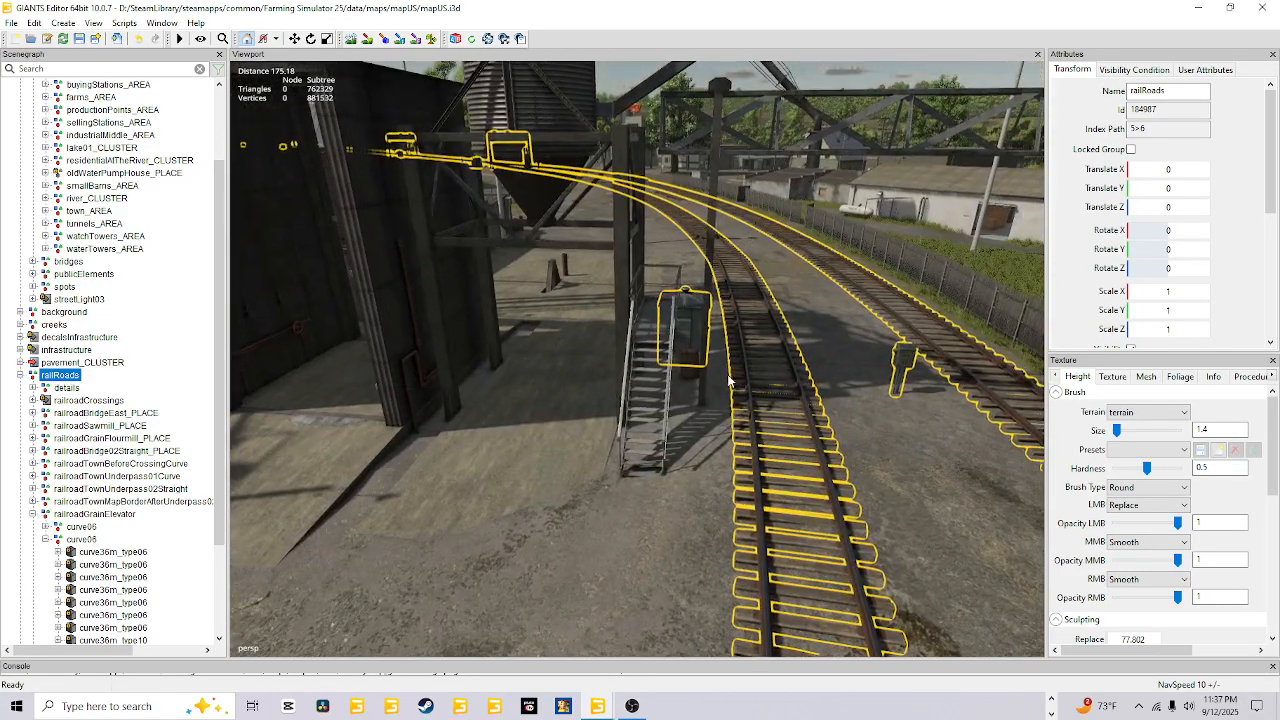
{"action": "left_click_drag", "start_coordinate": [710, 463], "coordinate": [893, 427], "text": "alt"}
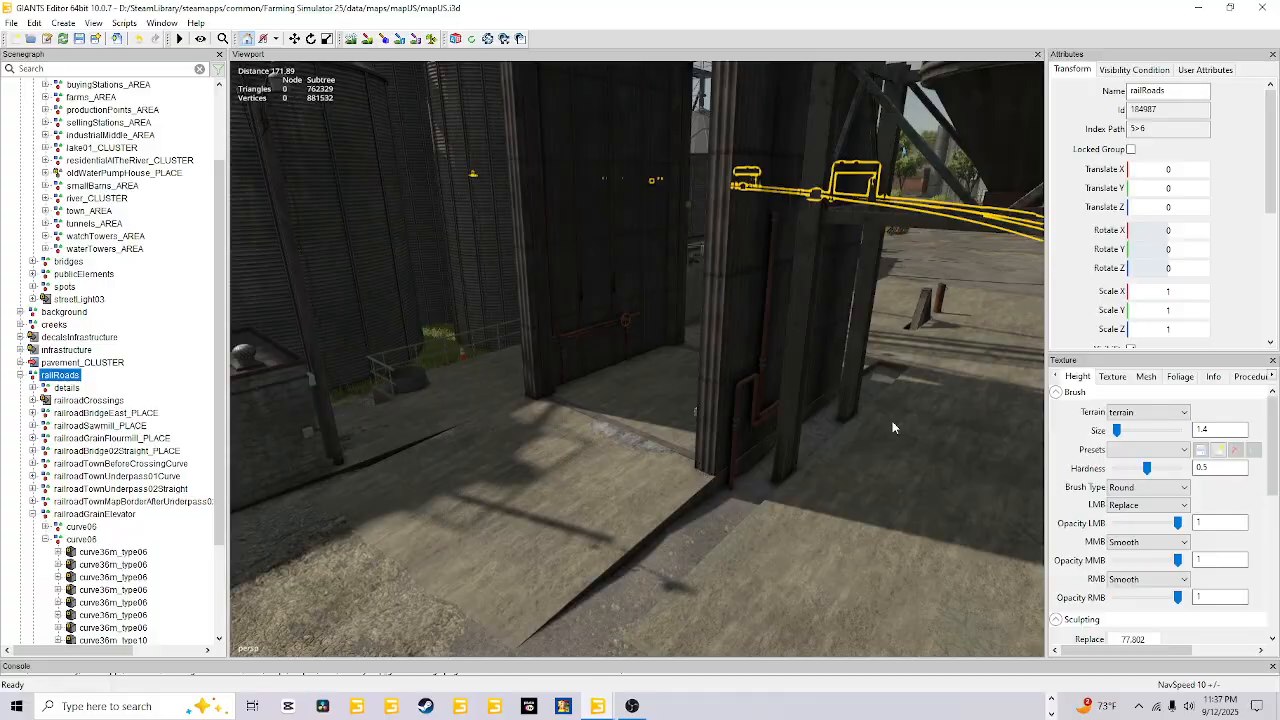
{"action": "left_click_drag", "start_coordinate": [659, 457], "coordinate": [766, 463], "text": "alt"}
{"action": "scroll", "coordinate": [643, 520], "scroll_direction": "down", "scroll_amount": 3}
{"action": "left_click_drag", "start_coordinate": [643, 520], "coordinate": [774, 523], "text": "alt"}
{"action": "scroll", "coordinate": [744, 517], "scroll_direction": "up", "scroll_amount": 3}
{"action": "scroll", "coordinate": [774, 523], "scroll_direction": "down", "scroll_amount": 3}
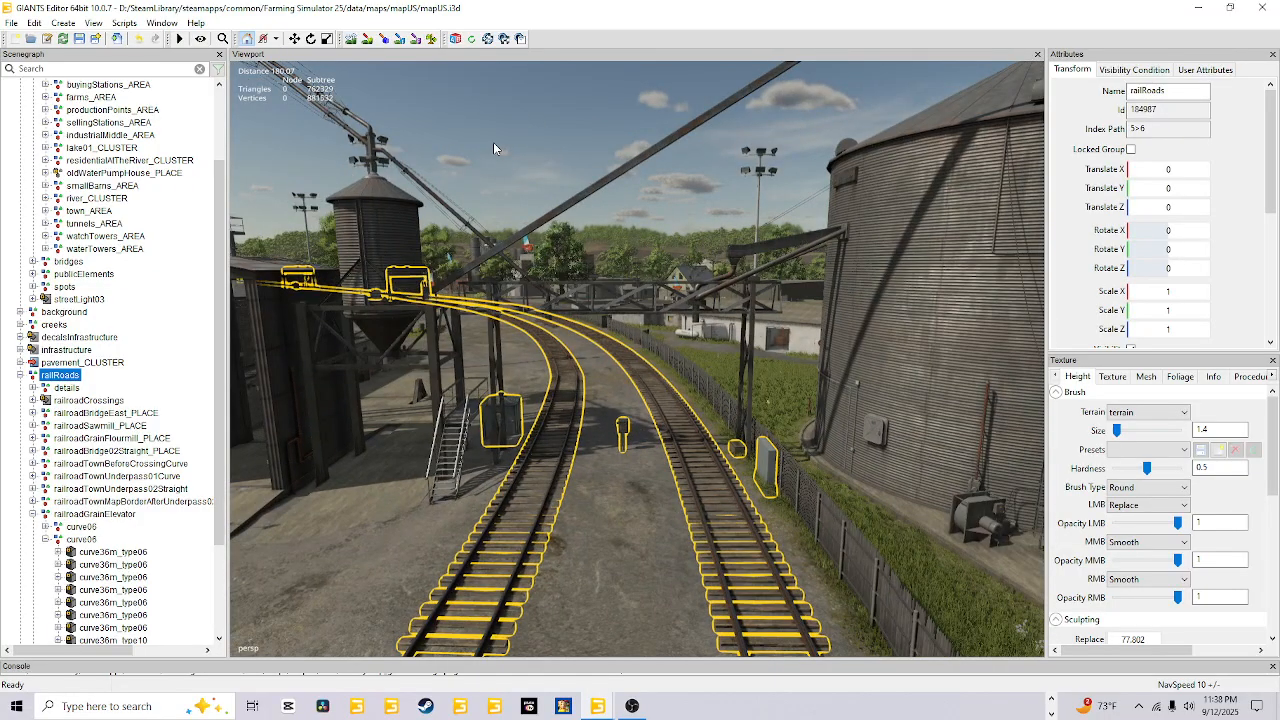
- Inspect both tracks from the green-roofed fuel shelter, around the elevator curve and towards the town
{"action": "left_click_drag", "start_coordinate": [580, 337], "coordinate": [954, 394], "text": "alt"}
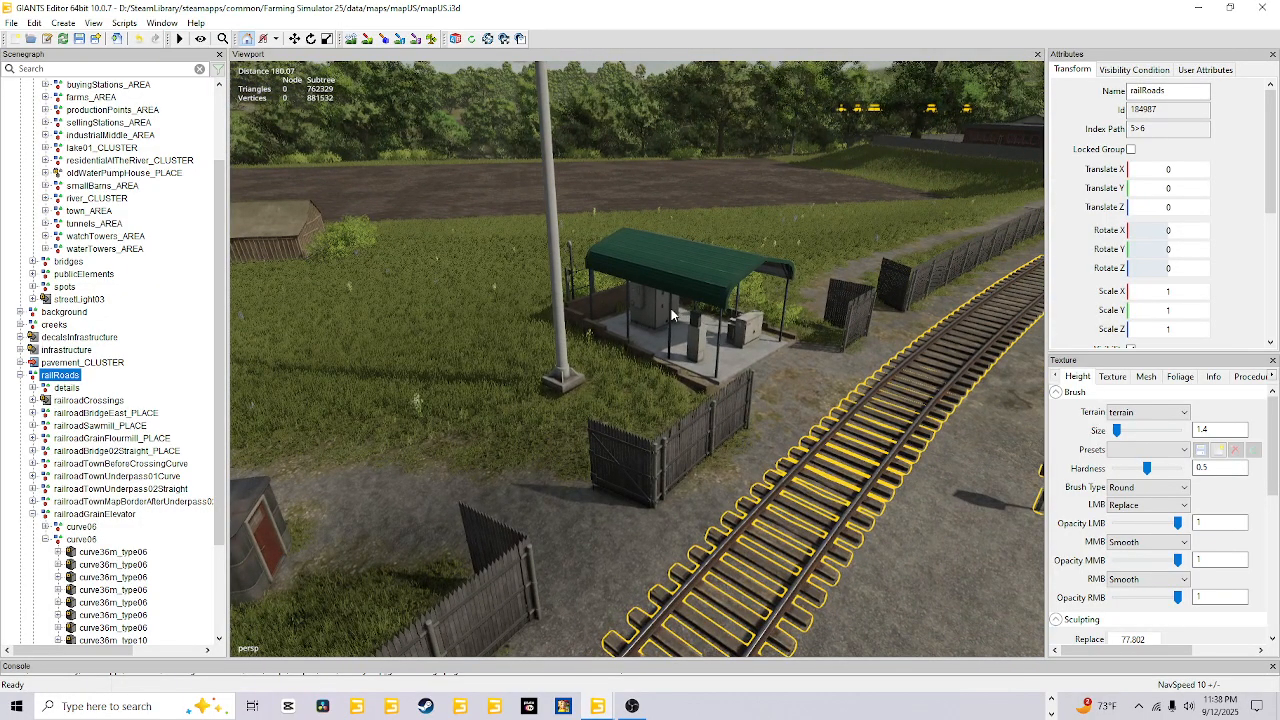
{"action": "left_click_drag", "start_coordinate": [683, 332], "coordinate": [793, 472], "text": "alt"}
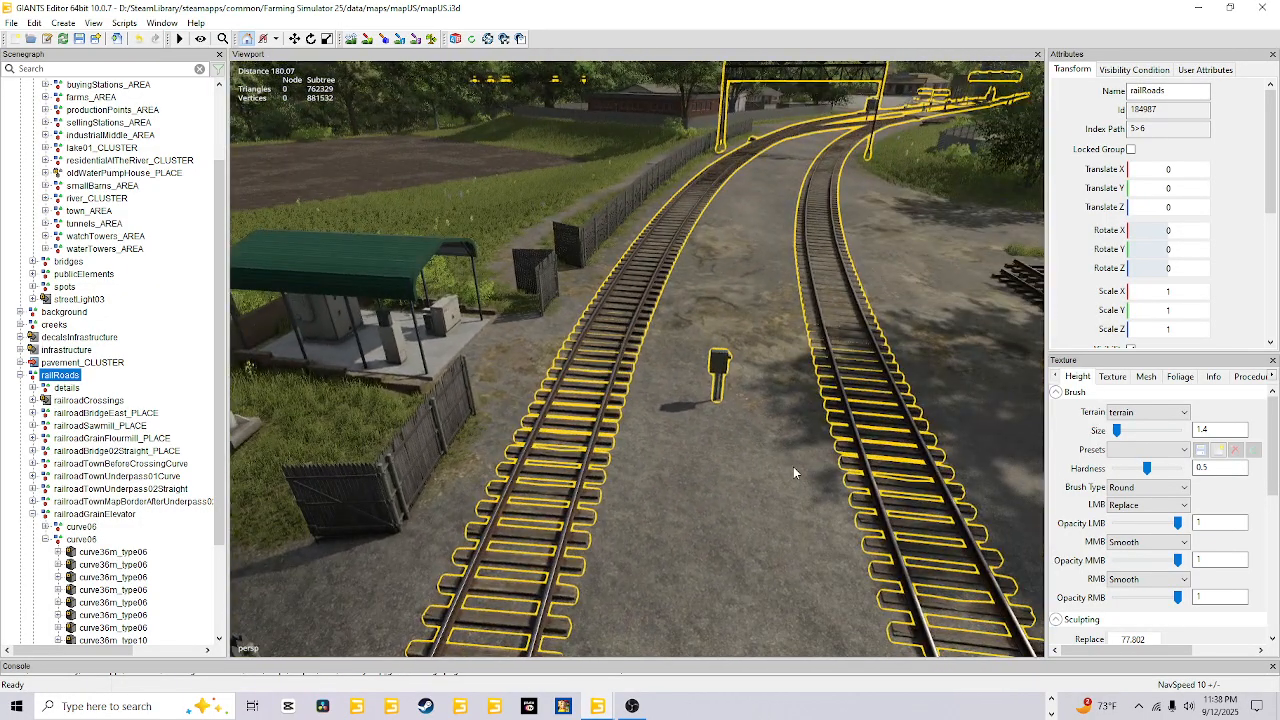
{"action": "left_click_drag", "start_coordinate": [689, 406], "coordinate": [854, 434], "text": "alt"}
{"action": "right_click_drag", "start_coordinate": [854, 434], "coordinate": [367, 591], "text": "alt"}
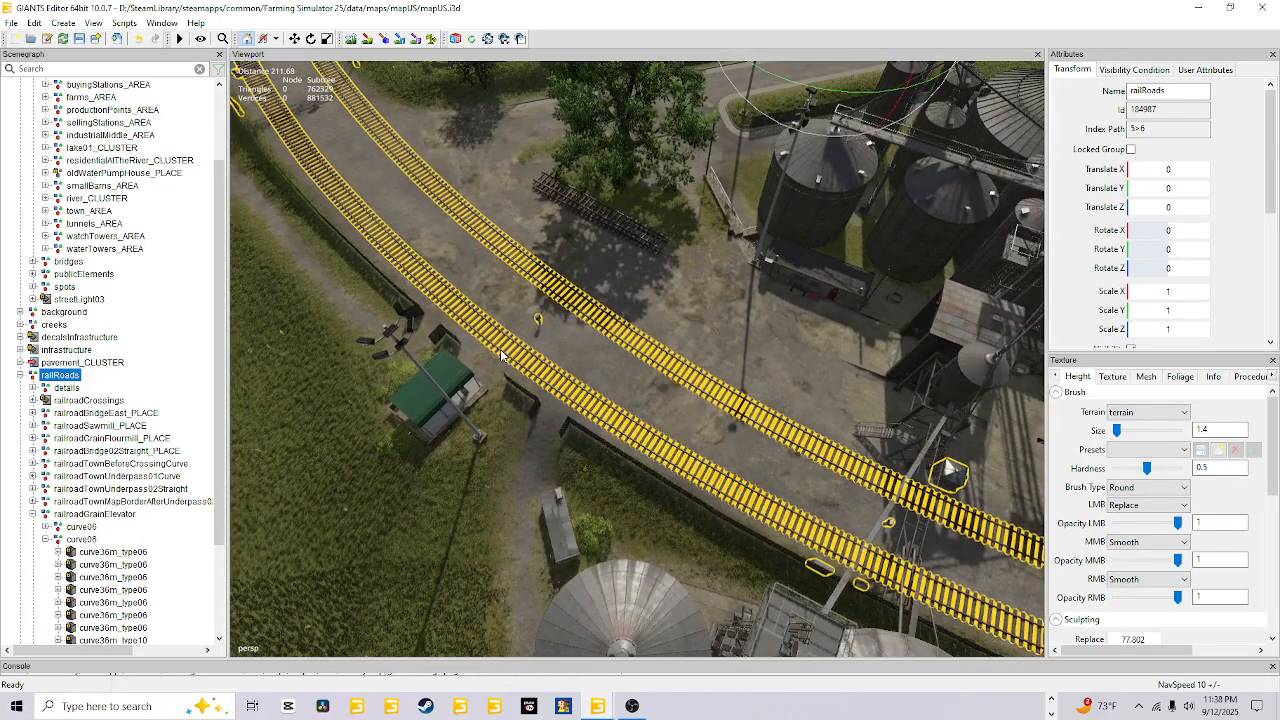
{"action": "left_click_drag", "start_coordinate": [561, 491], "coordinate": [728, 442], "text": "alt"}
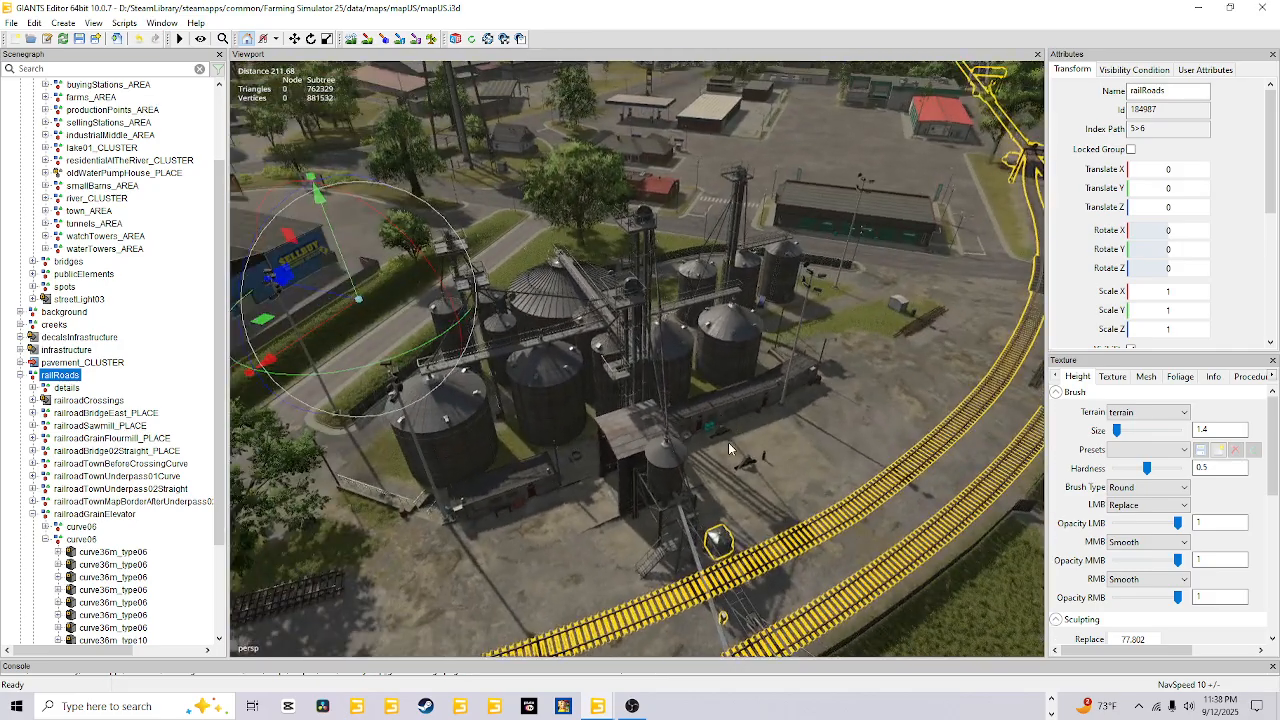
{"action": "left_click_drag", "start_coordinate": [731, 198], "coordinate": [515, 582], "text": "alt"}
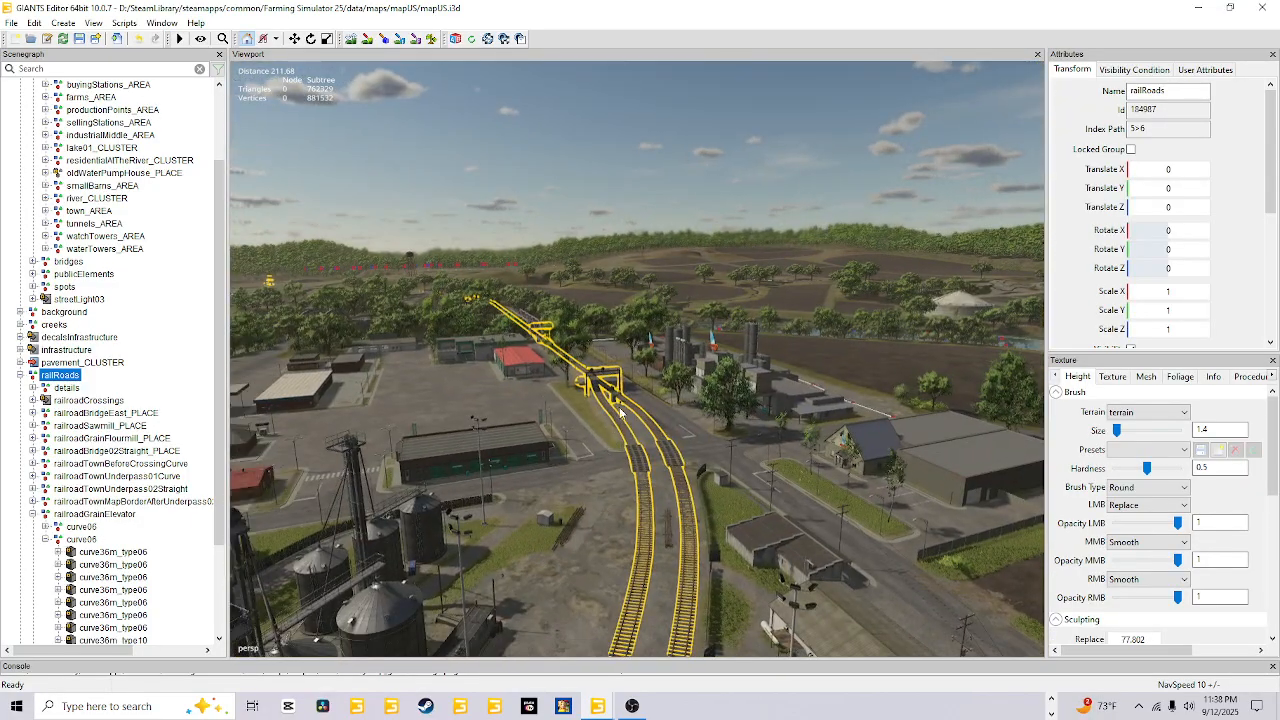
{"action": "left_click_drag", "start_coordinate": [728, 446], "coordinate": [814, 344], "text": "alt"}
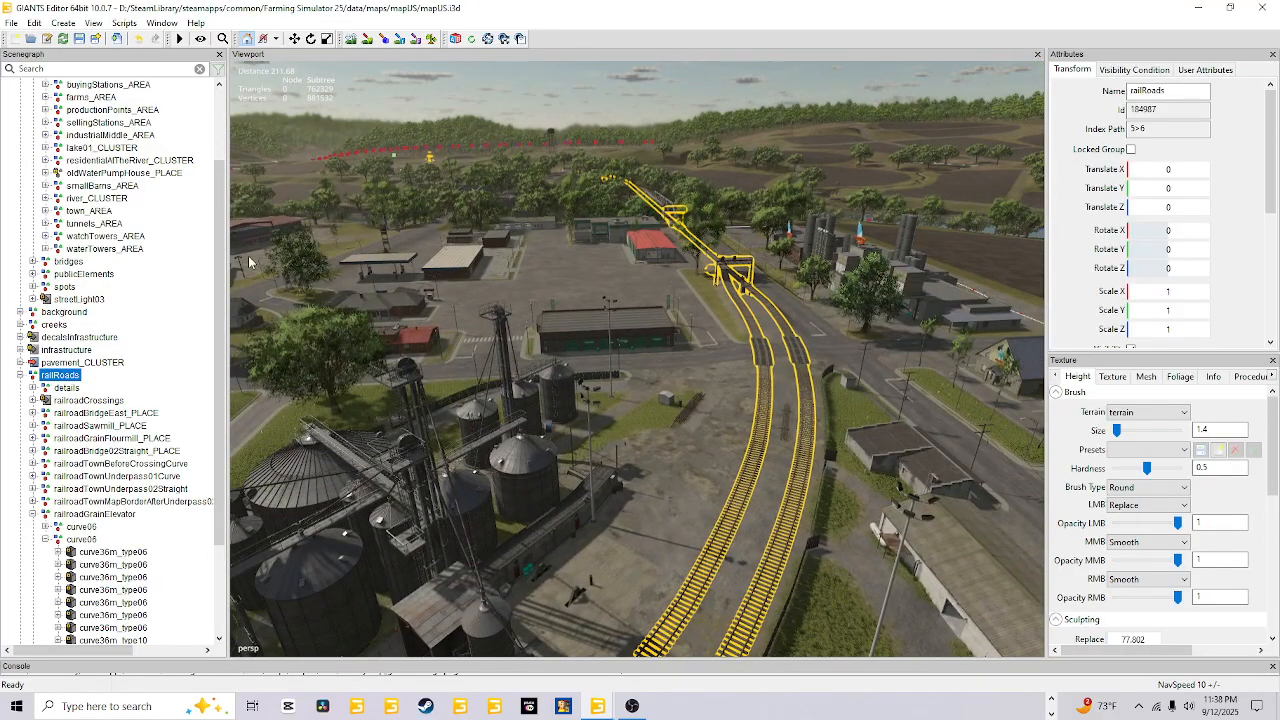
{"action": "left_click_drag", "start_coordinate": [864, 458], "coordinate": [780, 514], "text": "alt"}
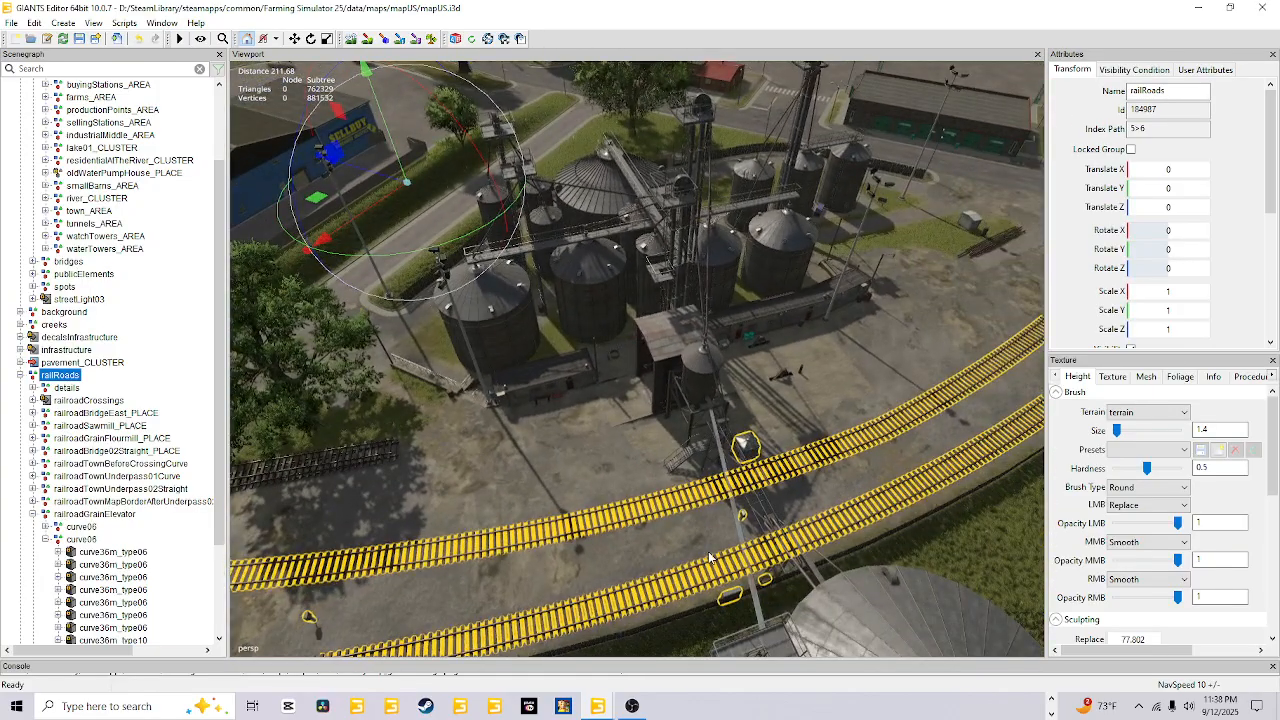
{"action": "scroll", "coordinate": [709, 555], "scroll_direction": "up", "scroll_amount": 5}
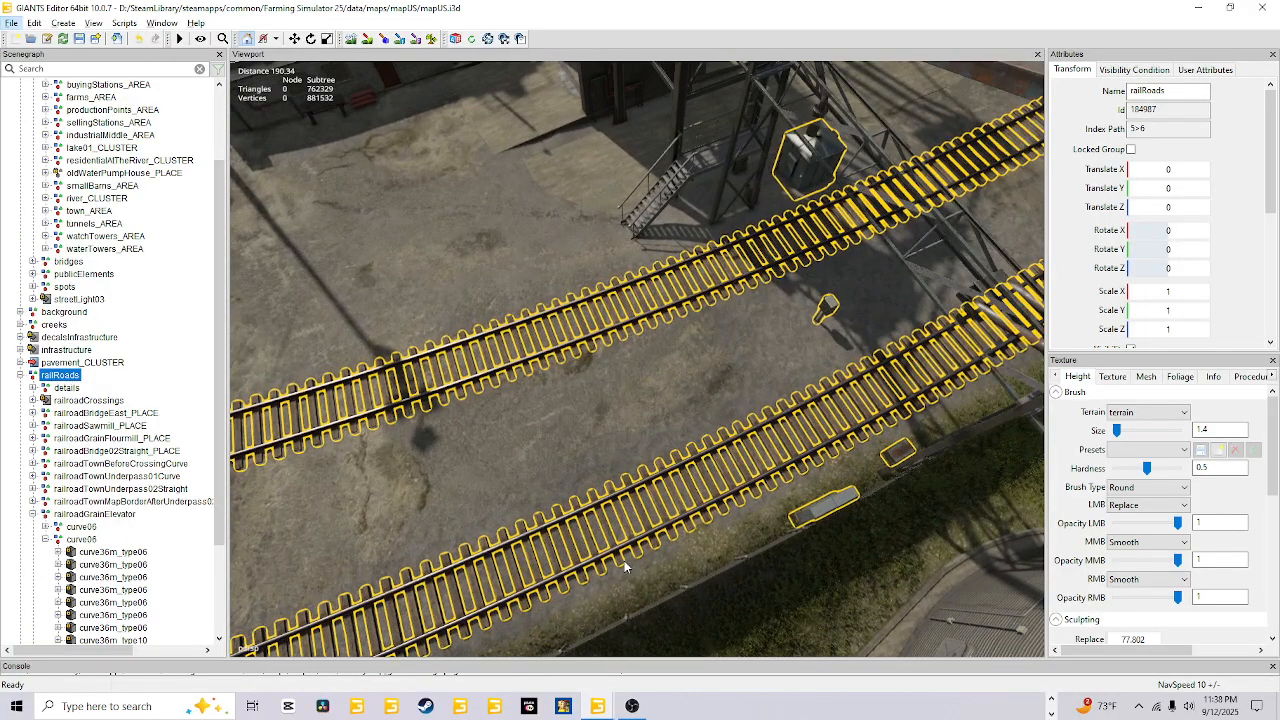
{"action": "left_click_drag", "start_coordinate": [624, 560], "coordinate": [745, 410], "text": "alt"}
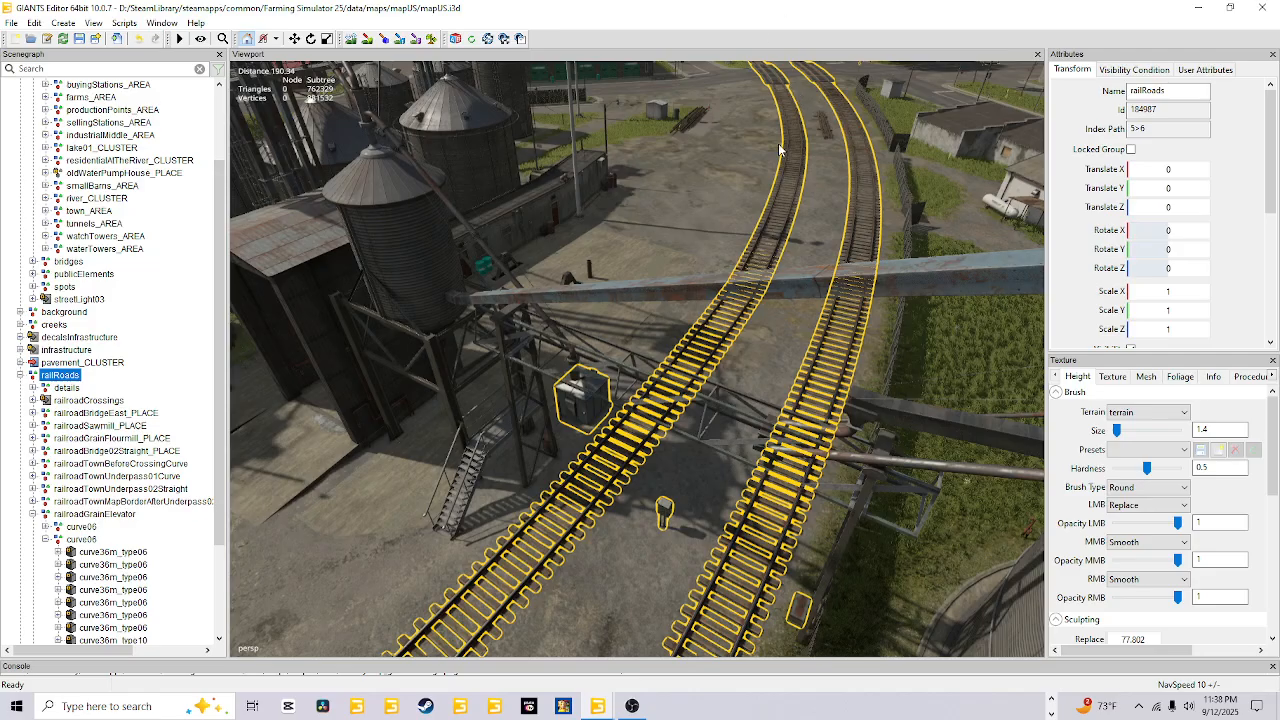
- Close the base game's mapUS.i3d without saving changes and return to the custom map
{"action": "mouse_move", "coordinate": [598, 708]}
{"action": "left_click", "coordinate": [1262, 9]}
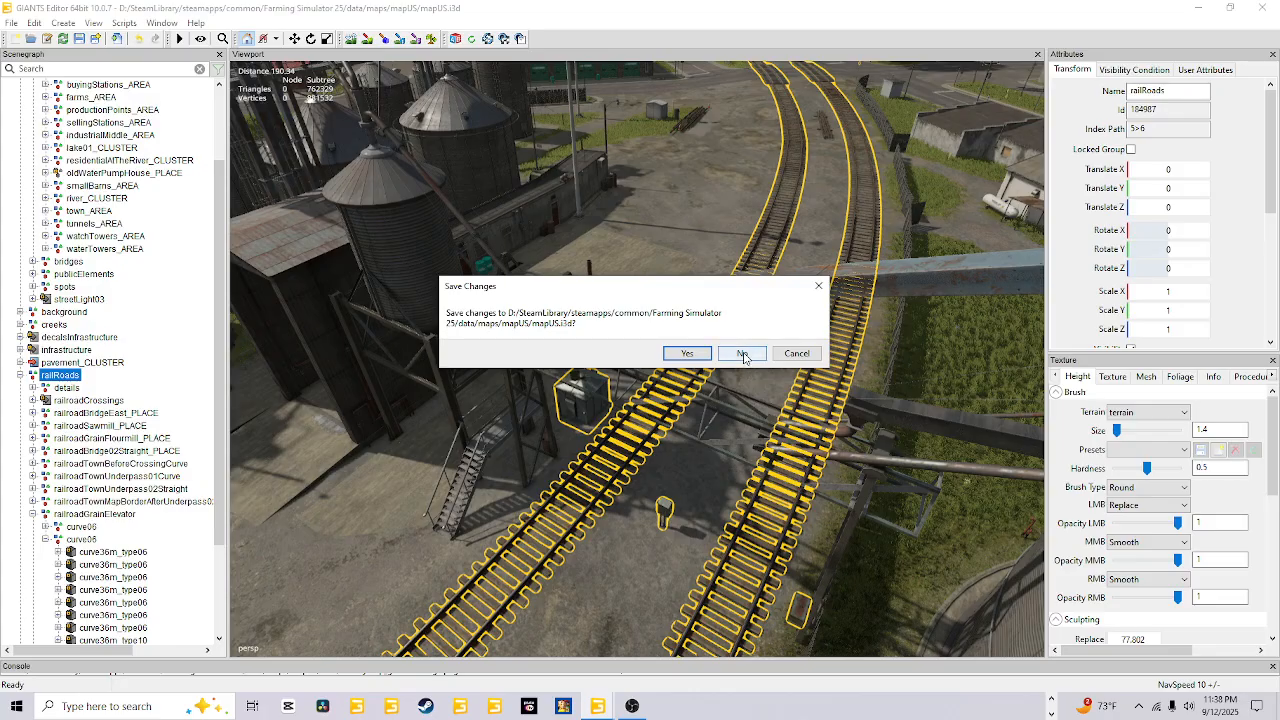
{"action": "left_click", "coordinate": [742, 355]}
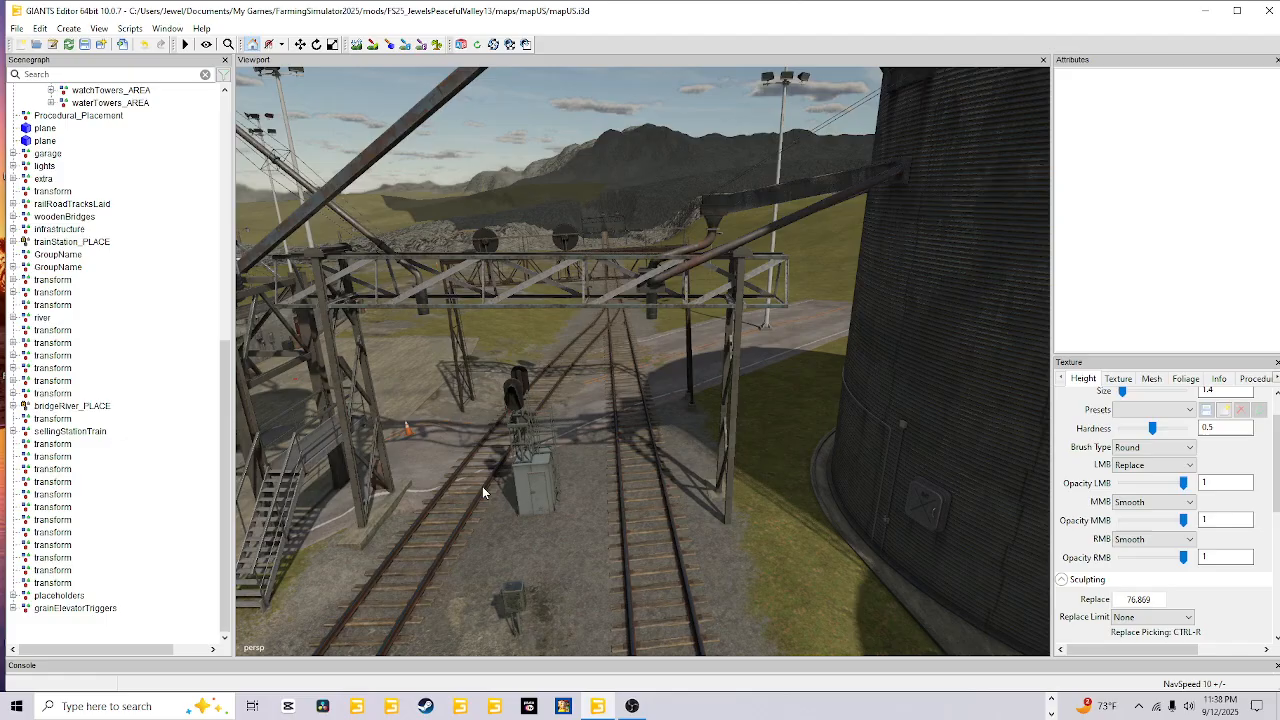
- Examine the grain elevator and its twin tracks in the custom map, and maximize the editor window
{"action": "left_click_drag", "start_coordinate": [636, 479], "coordinate": [559, 254], "text": "alt"}
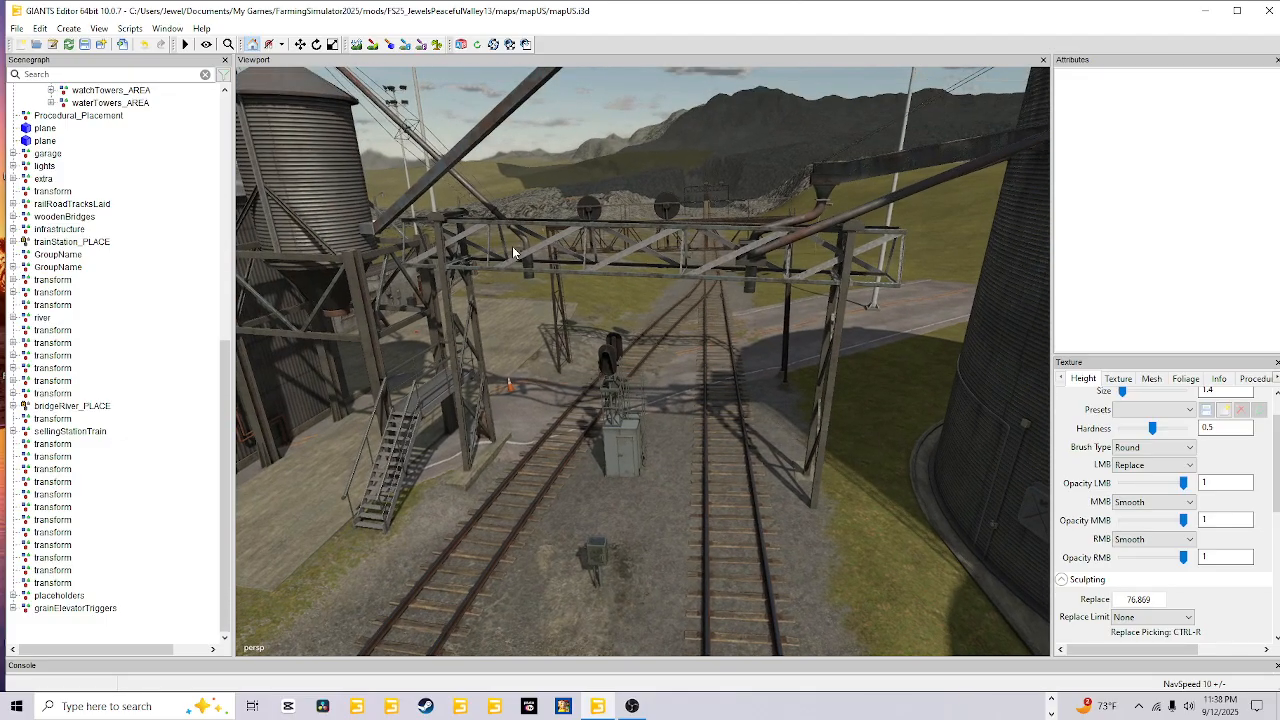
{"action": "right_click_drag", "start_coordinate": [778, 324], "coordinate": [555, 672], "text": "alt"}
{"action": "left_click_drag", "start_coordinate": [560, 640], "coordinate": [573, 588], "text": "alt"}
{"action": "right_click_drag", "start_coordinate": [573, 588], "coordinate": [737, 406], "text": "alt"}
{"action": "left_click_drag", "start_coordinate": [737, 406], "coordinate": [768, 457], "text": "alt"}
{"action": "right_click_drag", "start_coordinate": [768, 462], "coordinate": [676, 419], "text": "alt"}
{"action": "left_click_drag", "start_coordinate": [676, 419], "coordinate": [686, 405], "text": "alt"}
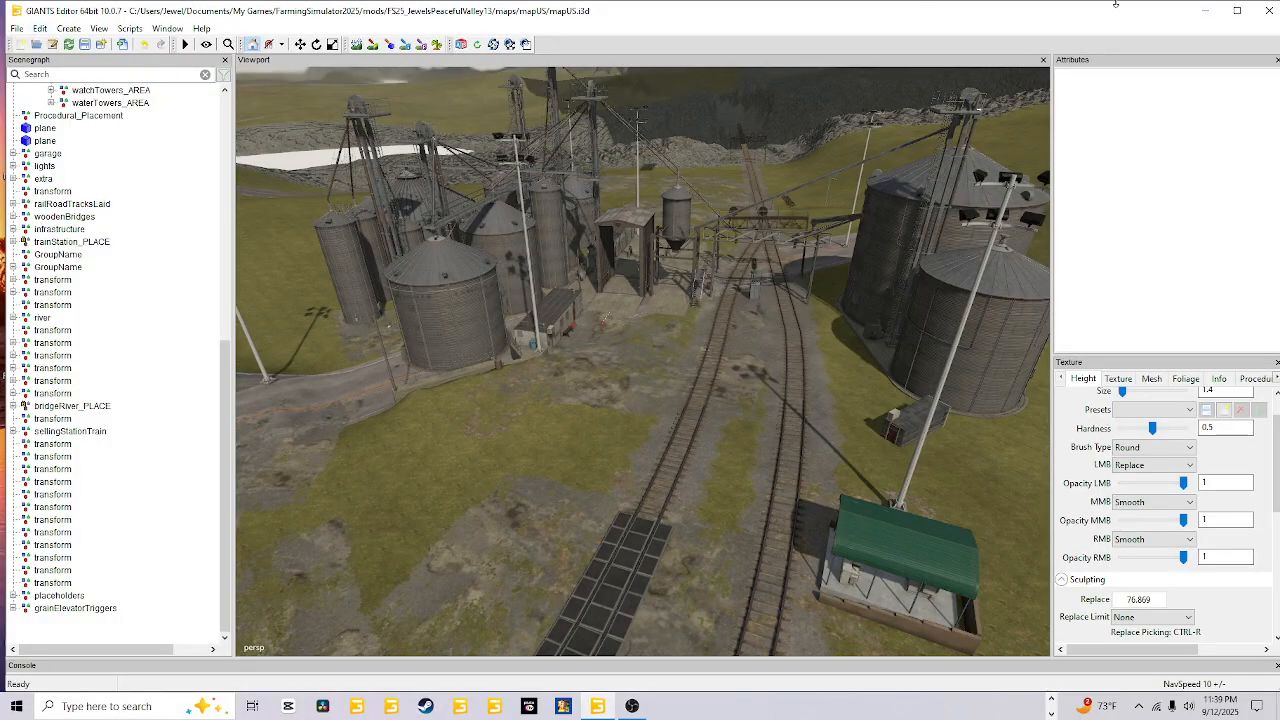
{"action": "left_click", "coordinate": [1237, 10]}
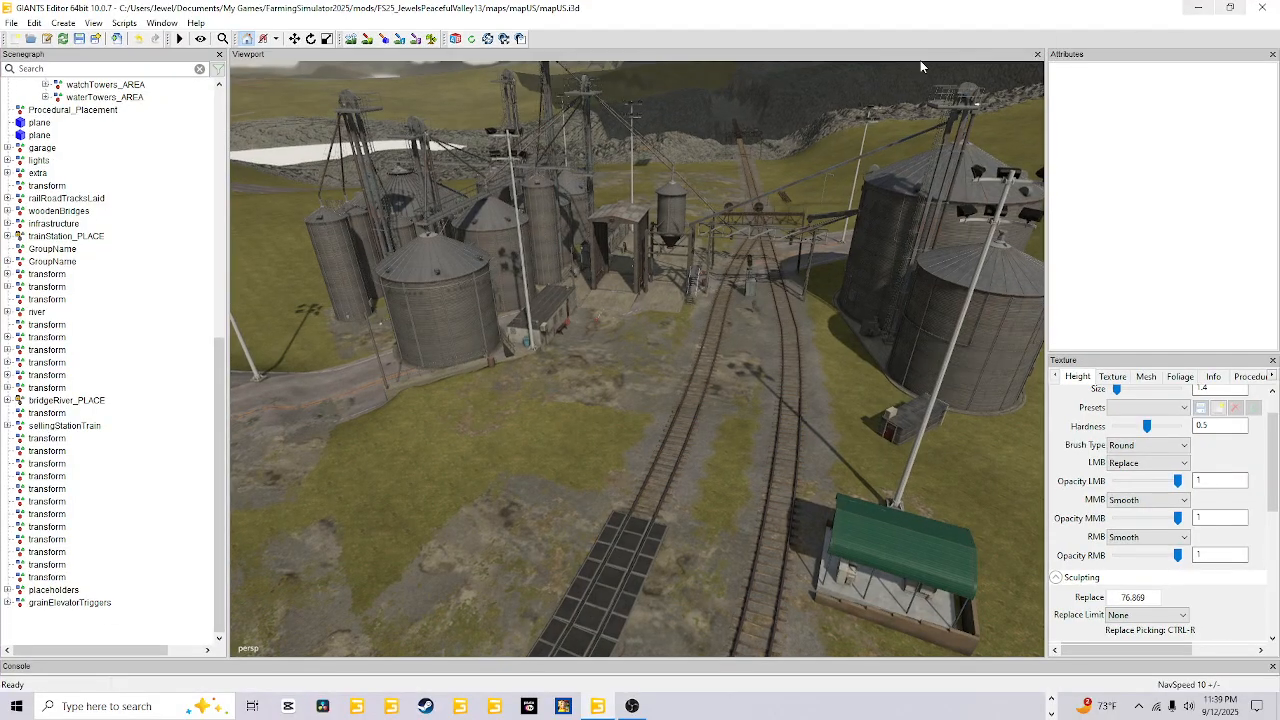
- Start a file import and browse to the FS25_JewelsPeacefulValley13 mod's maps/mapUS folder
{"action": "left_click", "coordinate": [11, 22]}
{"action": "left_click", "coordinate": [73, 173]}
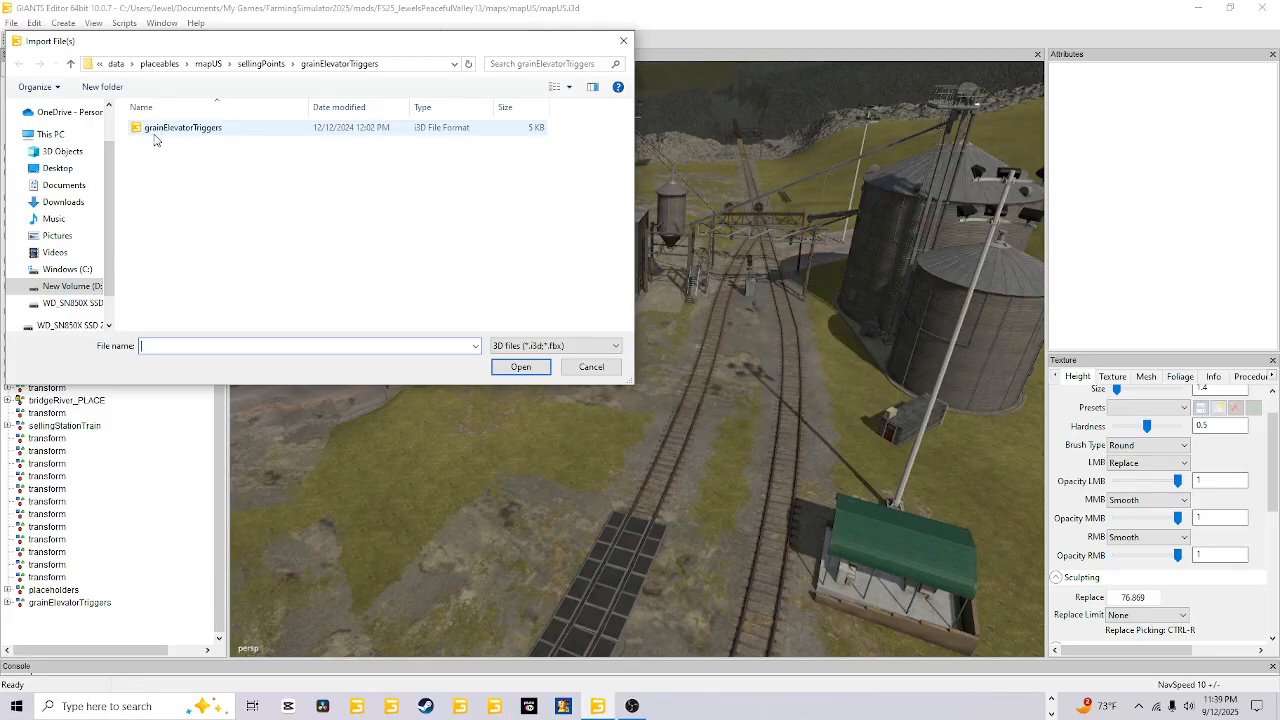
{"action": "left_click", "coordinate": [83, 189]}
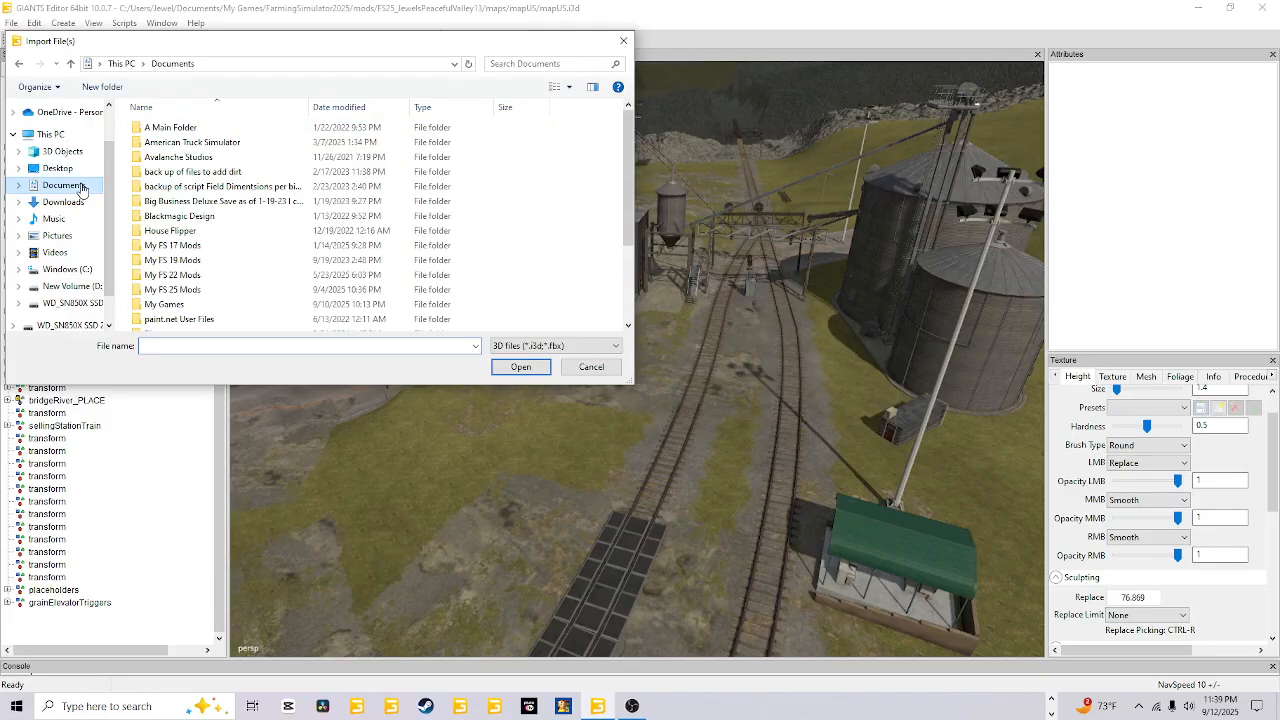
{"action": "double_click", "coordinate": [183, 302]}
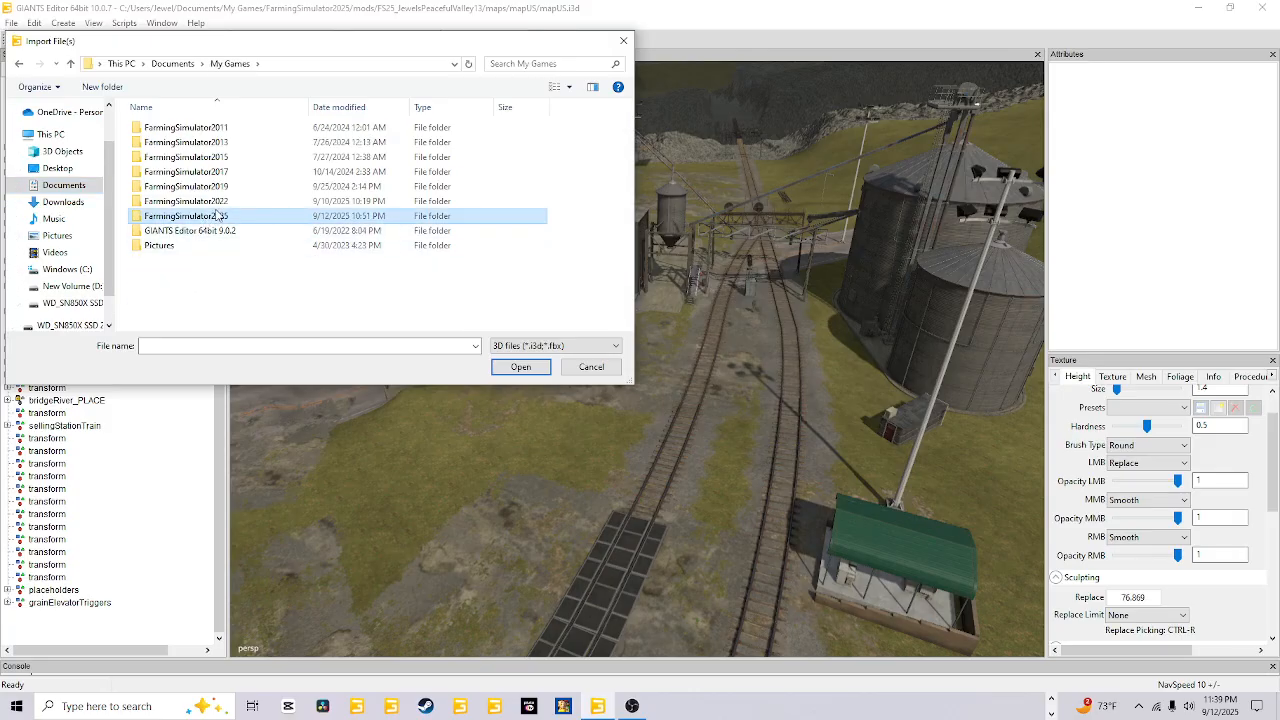
{"action": "double_click", "coordinate": [205, 216]}
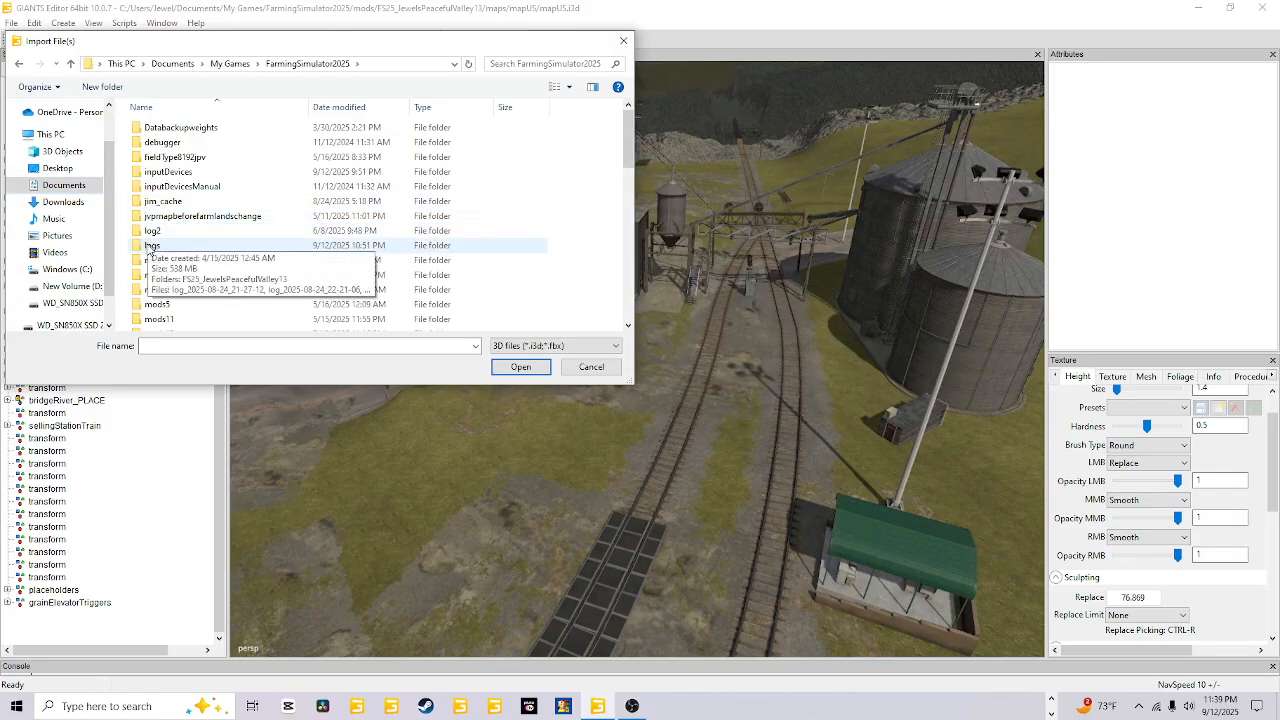
{"action": "double_click", "coordinate": [170, 261]}
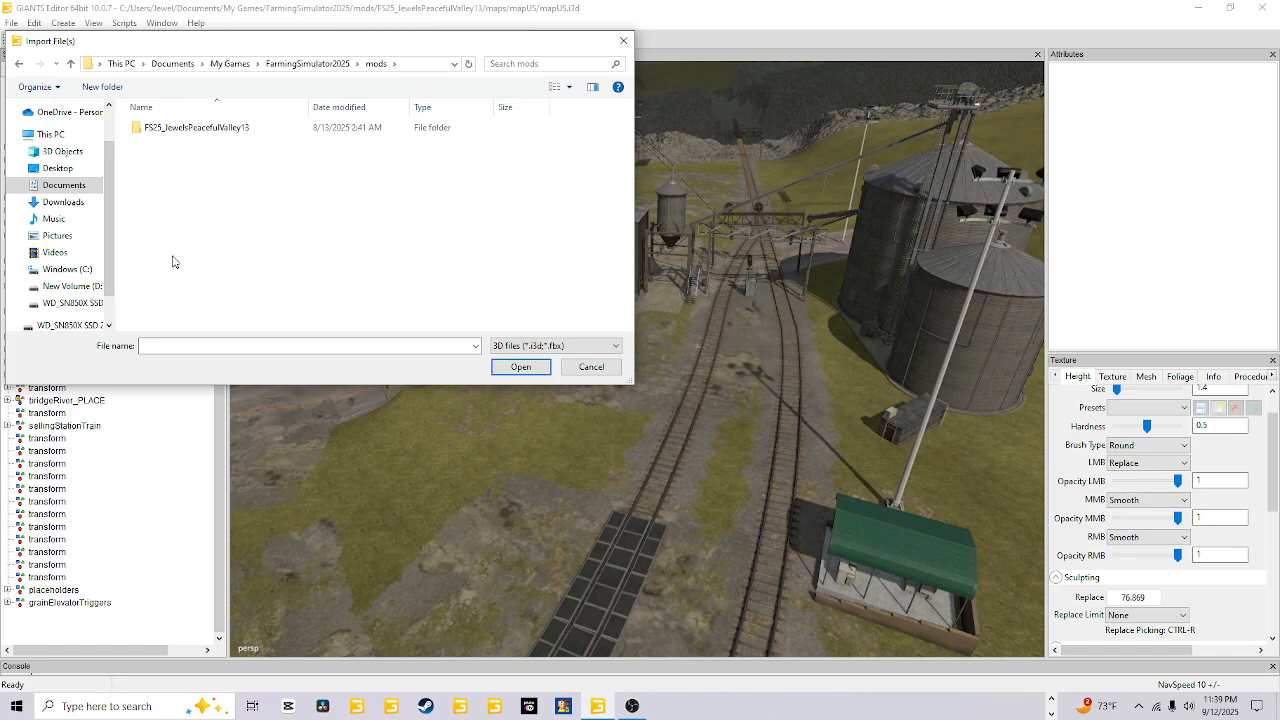
{"action": "double_click", "coordinate": [245, 131]}
{"action": "double_click", "coordinate": [192, 132]}
{"action": "left_click", "coordinate": [201, 133]}
{"action": "double_click", "coordinate": [201, 133]}
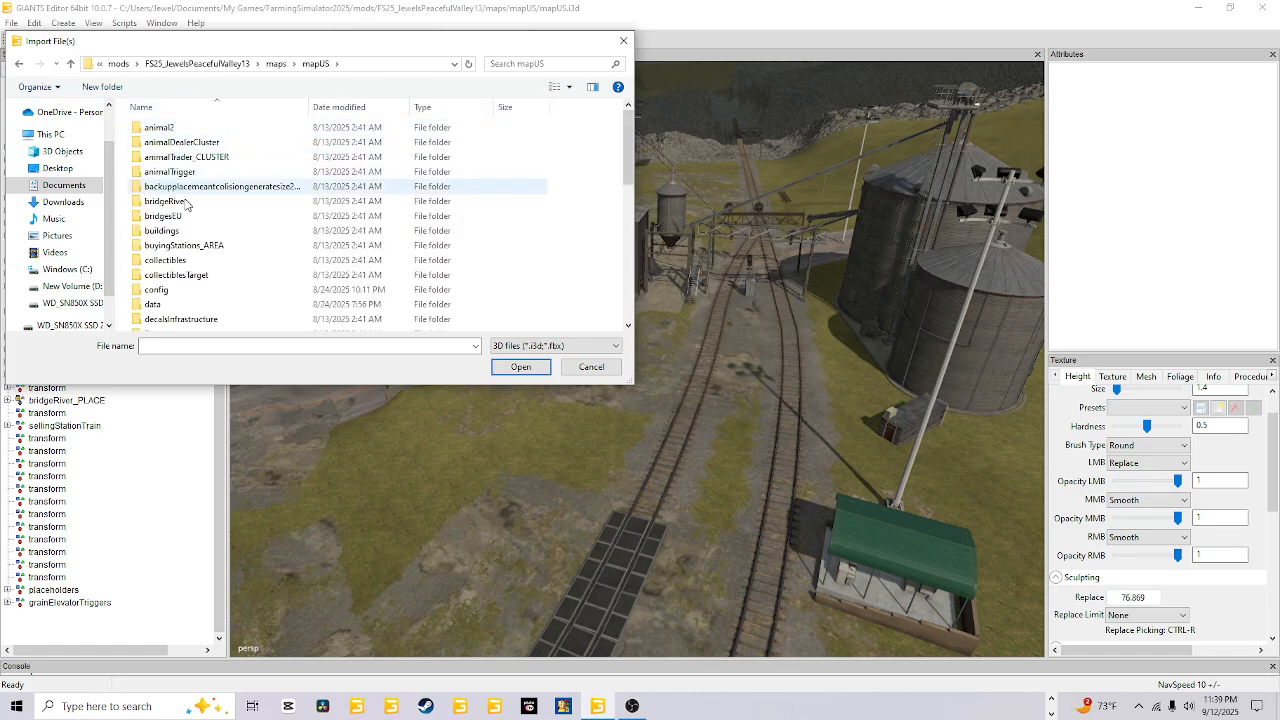
- Select the sellingStations_AREA i3d file in its folder as the import source, and cancel the import
{"action": "scroll", "coordinate": [184, 268], "scroll_direction": "down", "scroll_amount": 10}
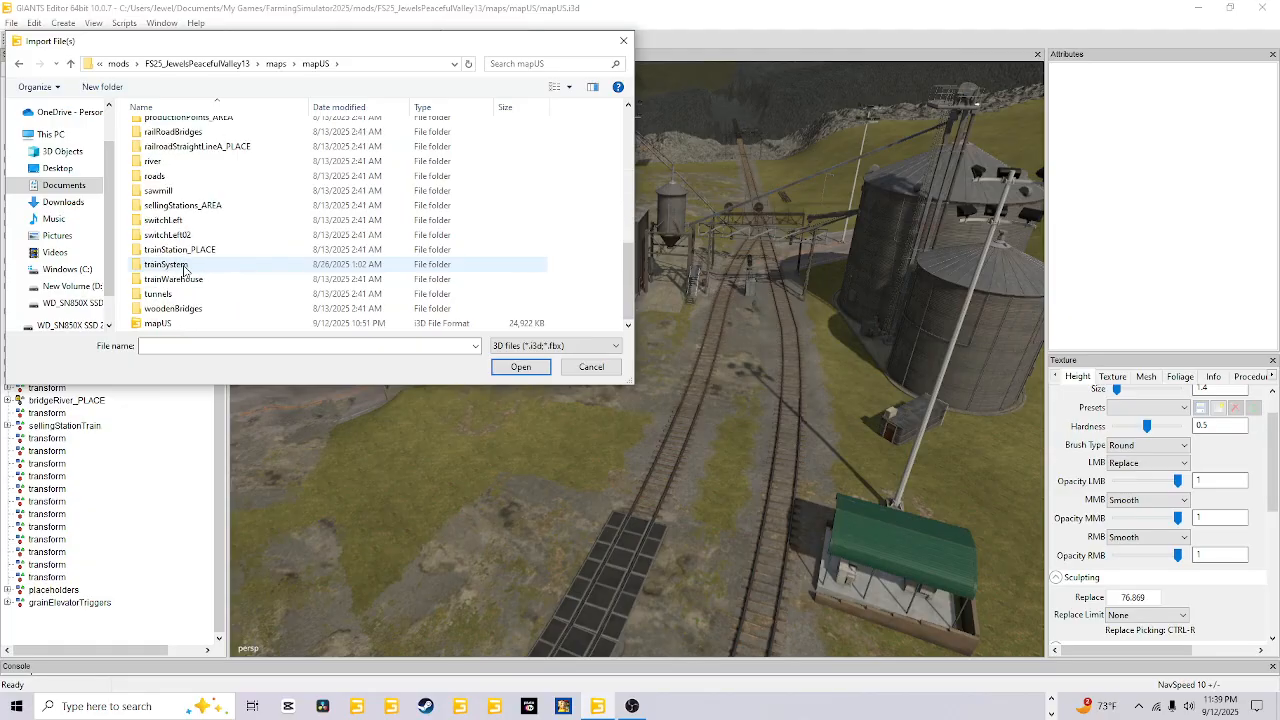
{"action": "double_click", "coordinate": [211, 206]}
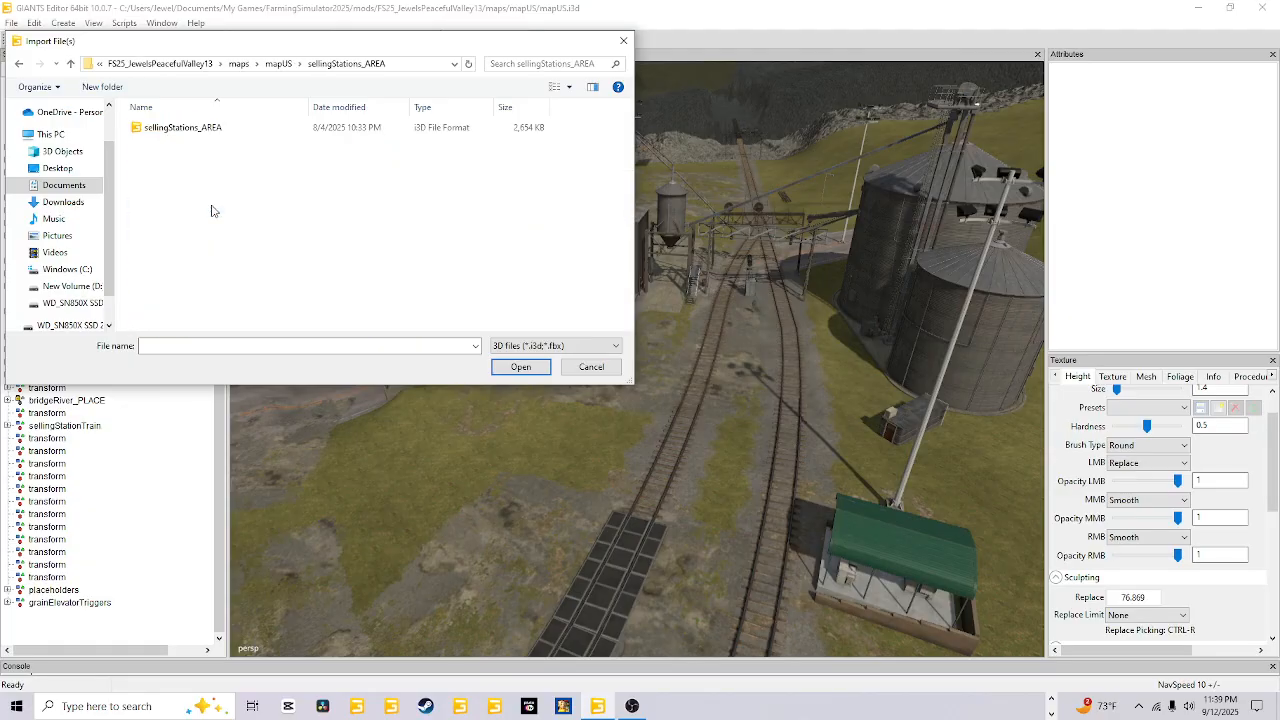
{"action": "left_click", "coordinate": [260, 133]}
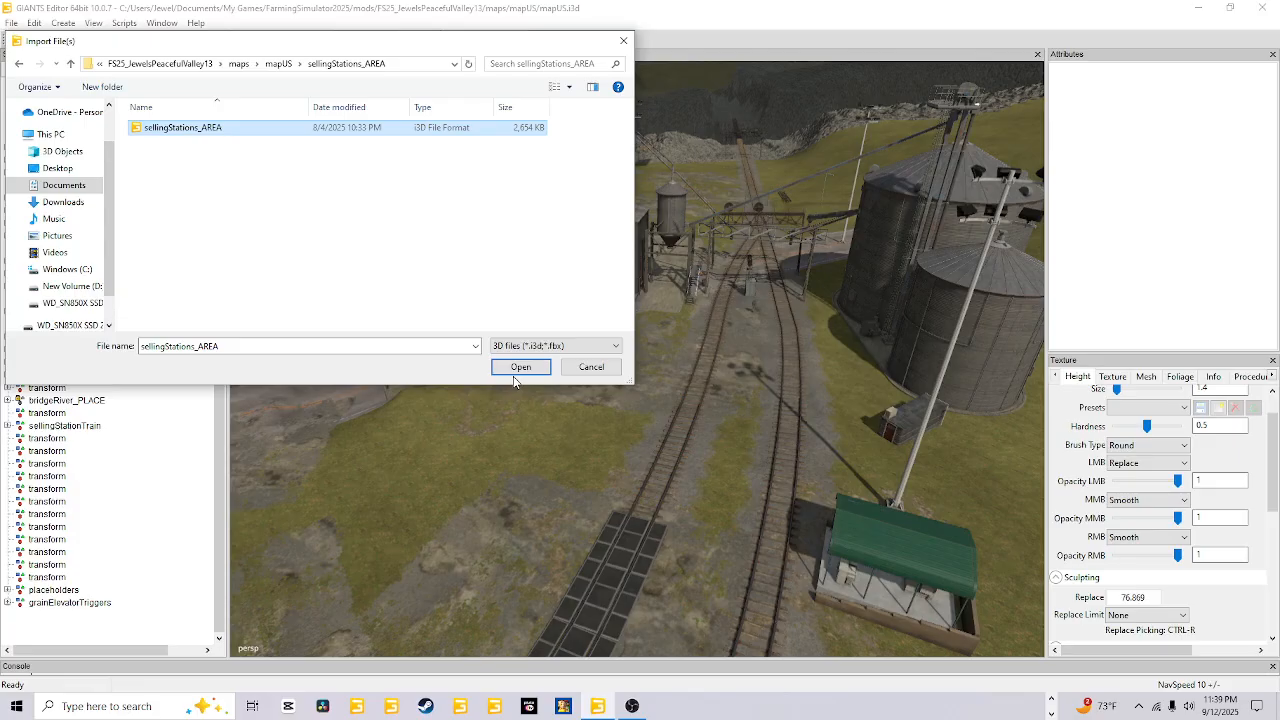
{"action": "left_click", "coordinate": [589, 368]}
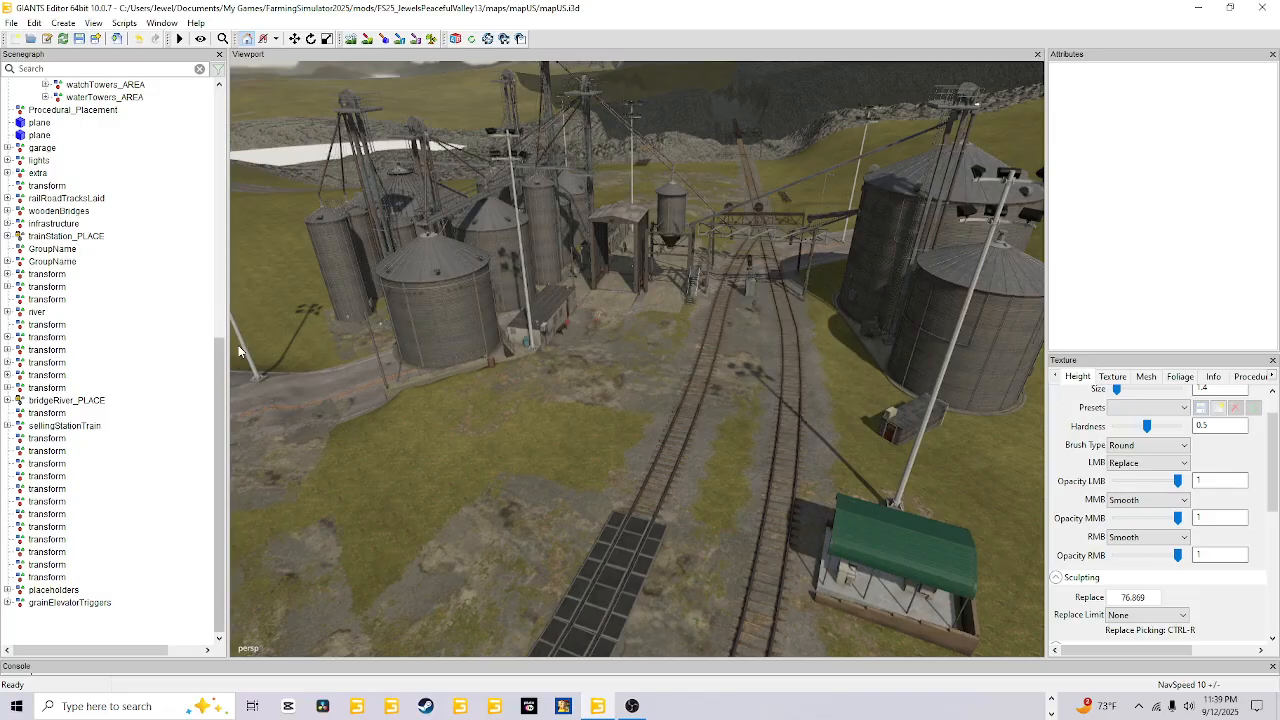
- Find sellingStations_AREA in the scene hierarchy, frame it, and select its grainElevator_PLACE group
{"action": "left_click_drag", "start_coordinate": [220, 374], "coordinate": [260, 118]}
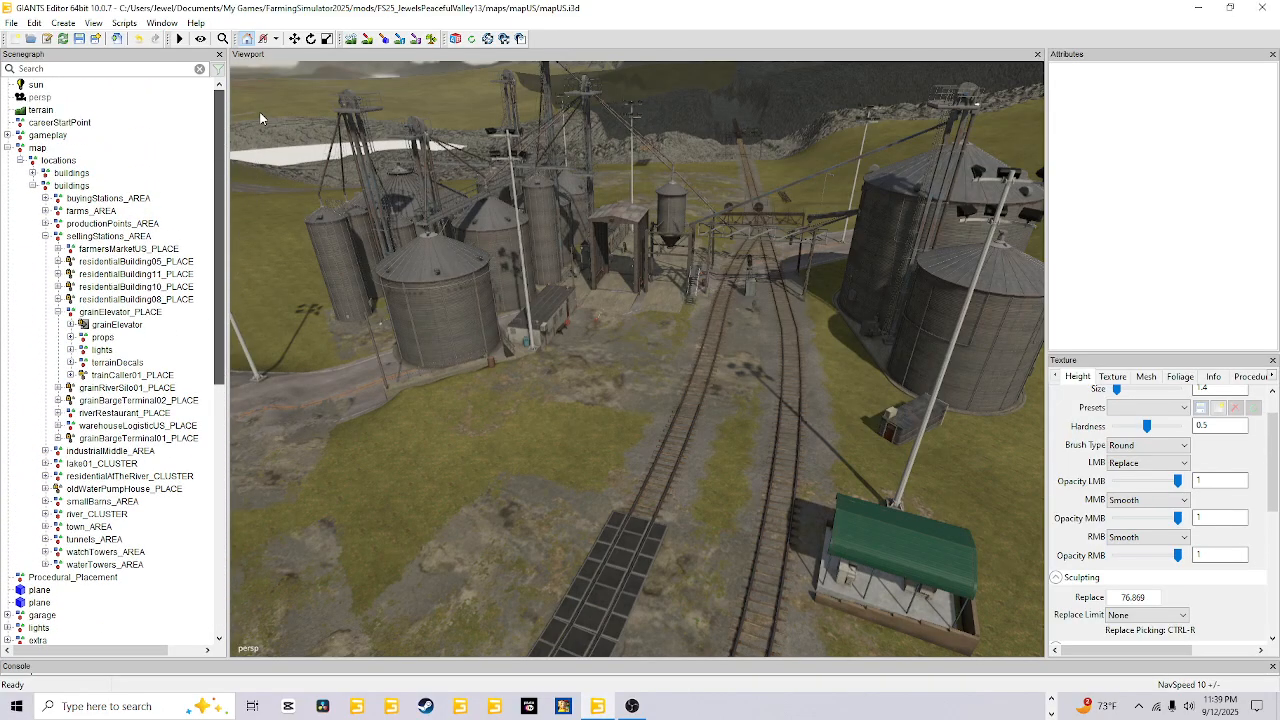
{"action": "left_click", "coordinate": [104, 238]}
{"action": "key", "text": "f"}
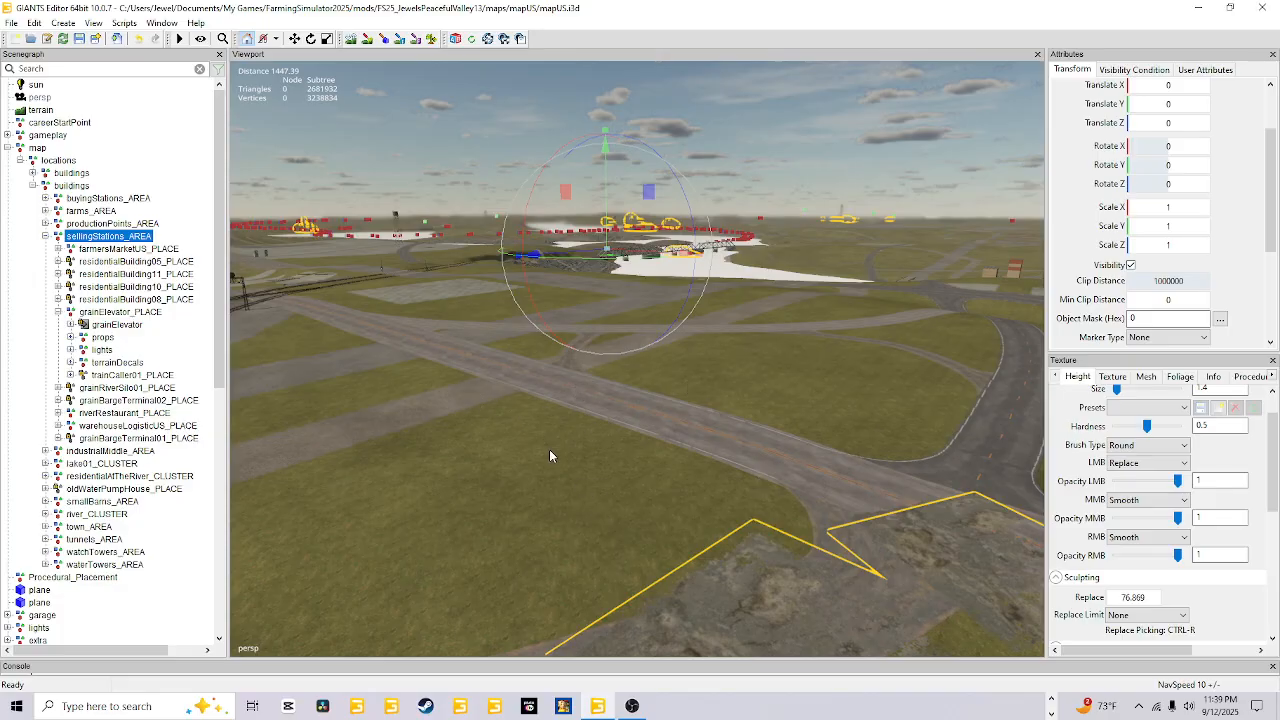
{"action": "left_click_drag", "start_coordinate": [476, 453], "coordinate": [760, 501], "text": "alt"}
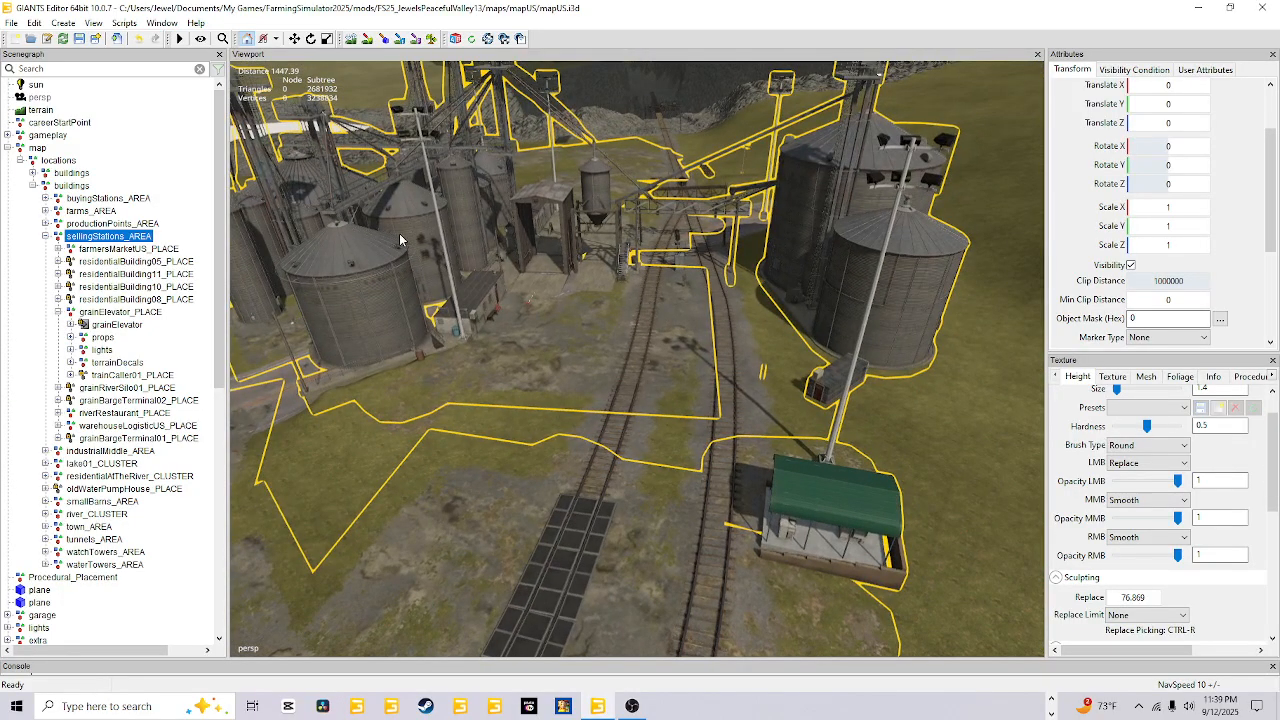
{"action": "left_click", "coordinate": [112, 312]}
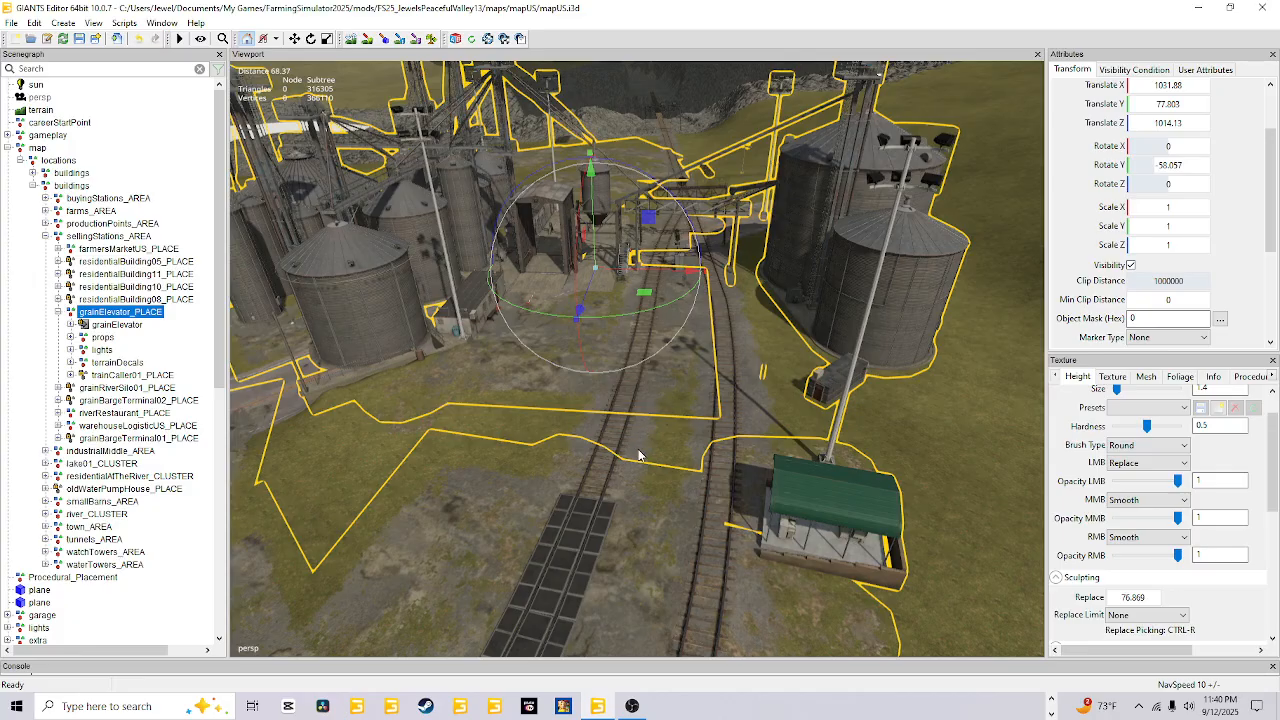
- Examine the grainElevator_PLACE silos, loading gantry, rail grates and shelter along the twin tracks from several sides
{"action": "right_click_drag", "start_coordinate": [640, 455], "coordinate": [590, 465]}
{"action": "left_click_drag", "start_coordinate": [587, 399], "coordinate": [590, 340], "text": "alt"}
{"action": "right_click_drag", "start_coordinate": [590, 340], "coordinate": [1044, 212], "text": "alt"}
{"action": "scroll", "coordinate": [675, 449], "scroll_direction": "up", "scroll_amount": 3}
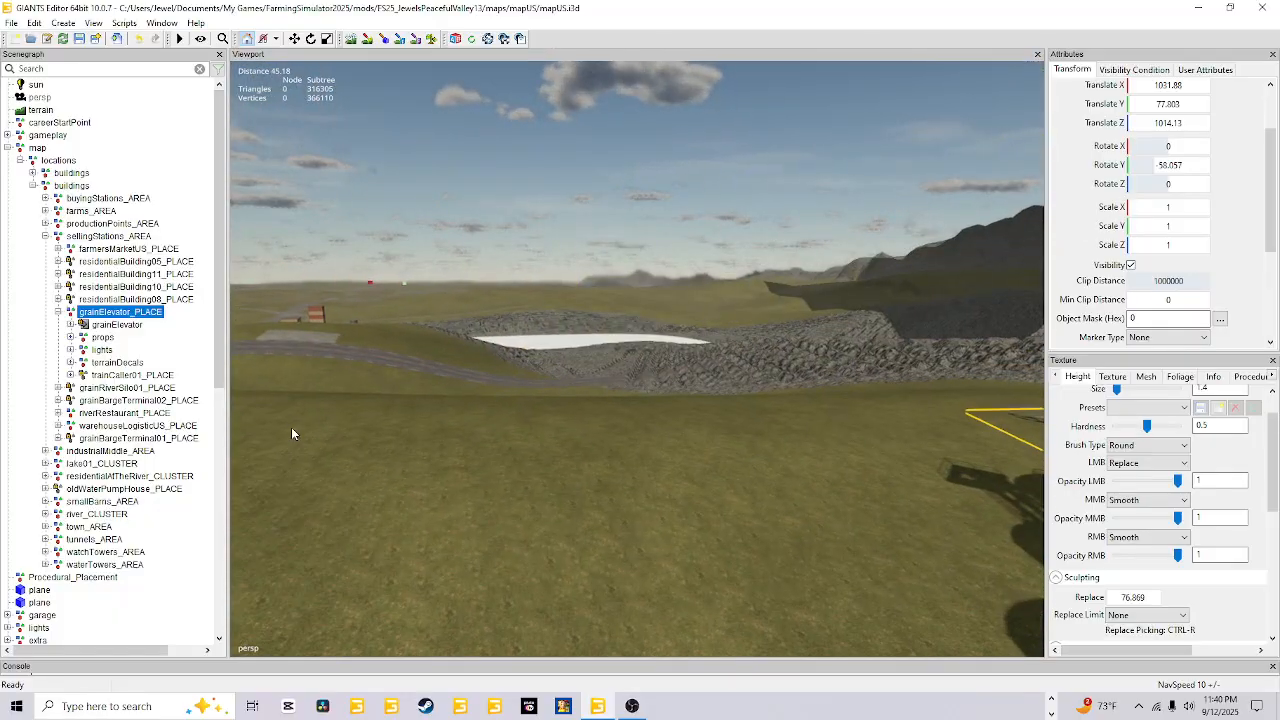
{"action": "left_click_drag", "start_coordinate": [291, 427], "coordinate": [848, 462], "text": "alt"}
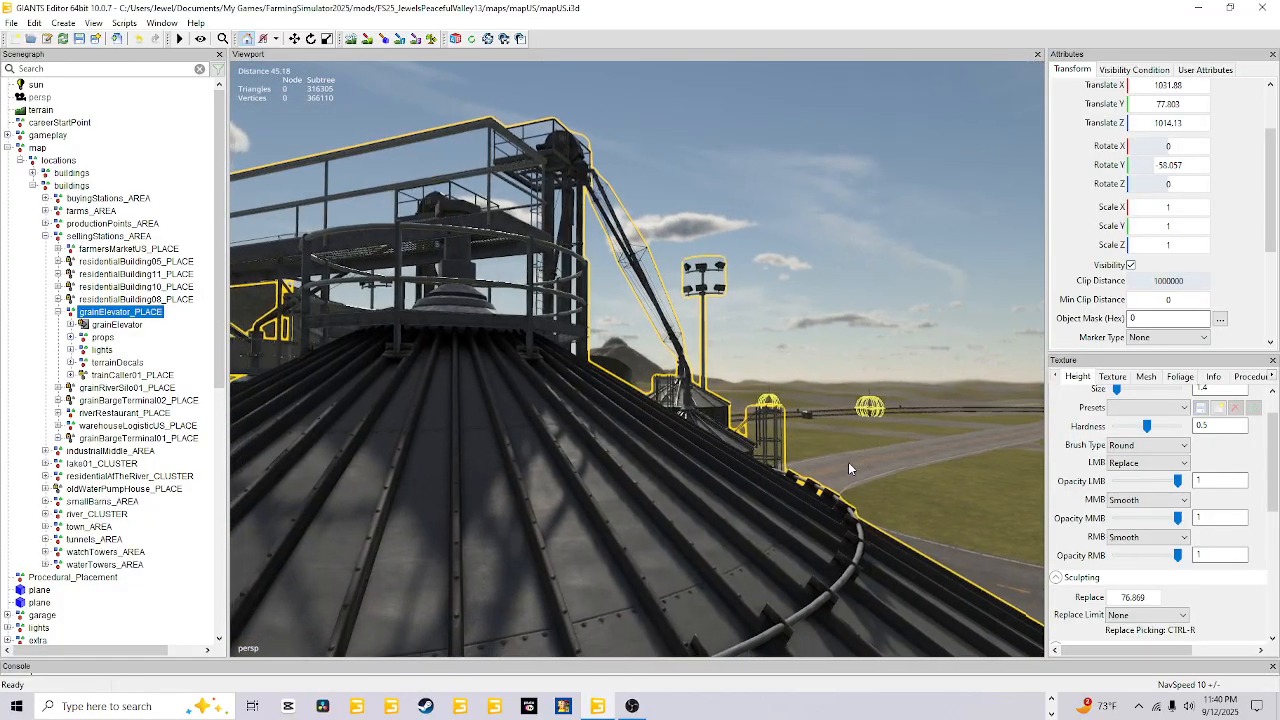
{"action": "right_click_drag", "start_coordinate": [848, 462], "coordinate": [891, 369], "text": "alt"}
{"action": "left_click_drag", "start_coordinate": [891, 369], "coordinate": [617, 510], "text": "alt"}
{"action": "right_click_drag", "start_coordinate": [617, 510], "coordinate": [809, 287], "text": "alt"}
{"action": "left_click_drag", "start_coordinate": [809, 287], "coordinate": [645, 390], "text": "alt"}
{"action": "right_click_drag", "start_coordinate": [383, 499], "coordinate": [466, 434], "text": "alt"}
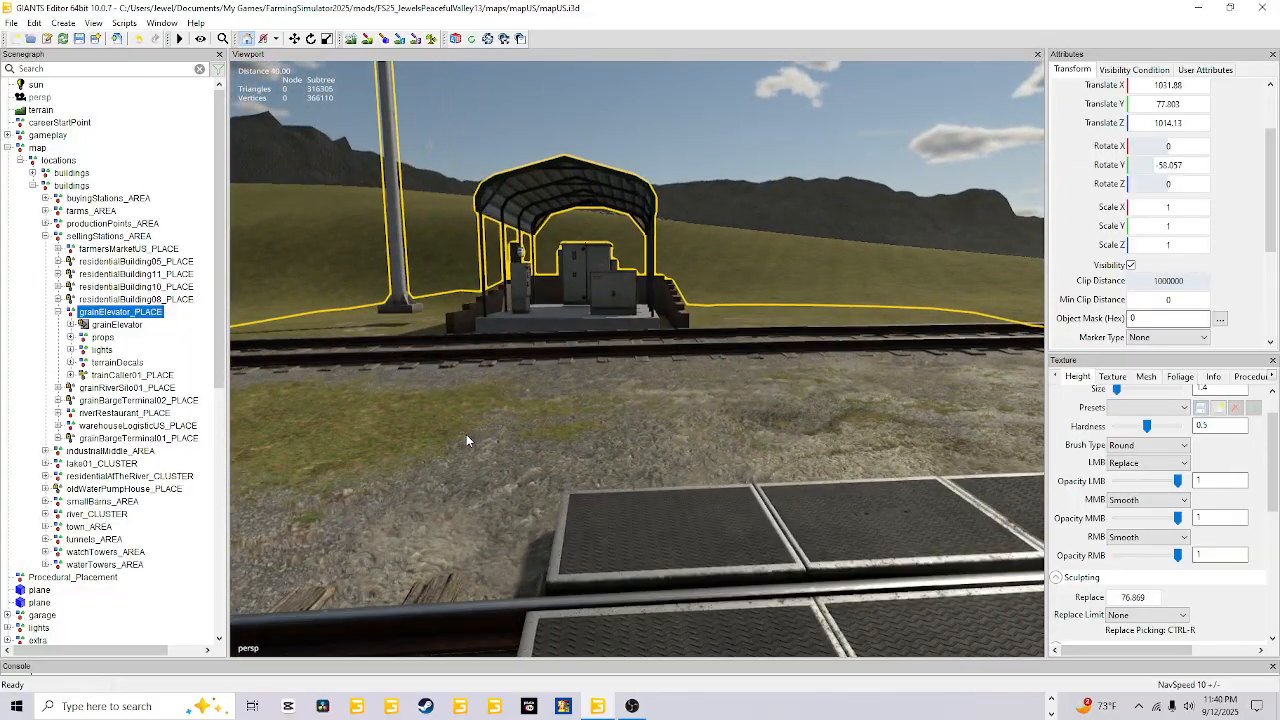
{"action": "left_click_drag", "start_coordinate": [466, 434], "coordinate": [559, 528], "text": "alt"}
{"action": "right_click_drag", "start_coordinate": [559, 528], "coordinate": [693, 472], "text": "alt"}
{"action": "left_click_drag", "start_coordinate": [693, 472], "coordinate": [512, 526], "text": "alt"}
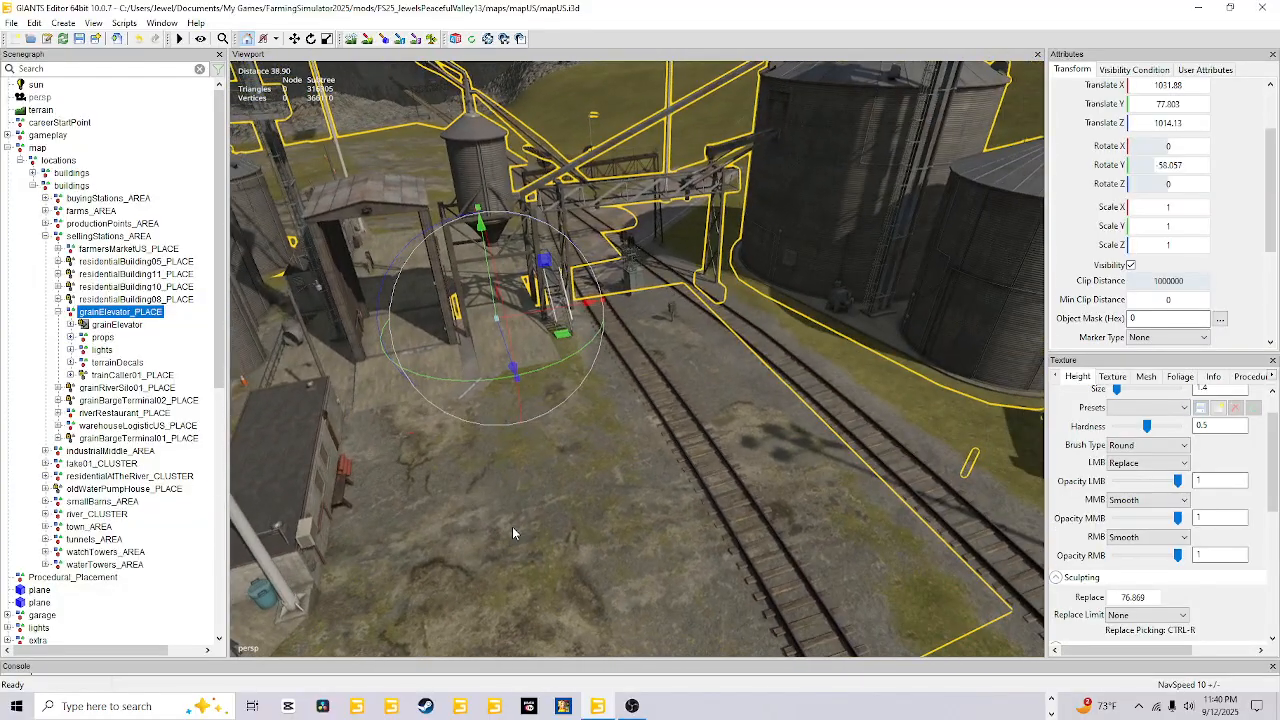
{"action": "right_click_drag", "start_coordinate": [512, 527], "coordinate": [655, 400], "text": "alt"}
{"action": "left_click_drag", "start_coordinate": [655, 400], "coordinate": [616, 296], "text": "alt"}
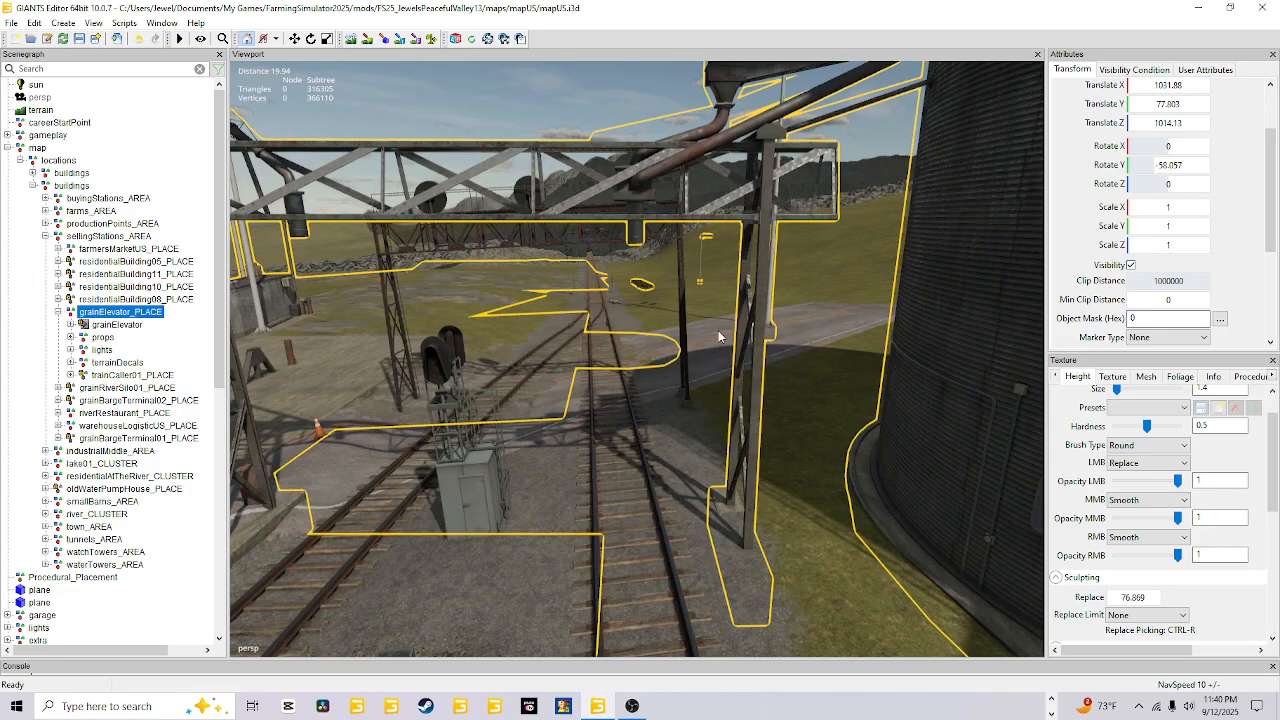
{"action": "left_click_drag", "start_coordinate": [718, 330], "coordinate": [525, 380], "text": "alt"}
{"action": "right_click_drag", "start_coordinate": [525, 380], "coordinate": [763, 183], "text": "alt"}
{"action": "left_click_drag", "start_coordinate": [633, 265], "coordinate": [766, 368], "text": "alt"}
{"action": "right_click_drag", "start_coordinate": [766, 368], "coordinate": [557, 521], "text": "alt"}
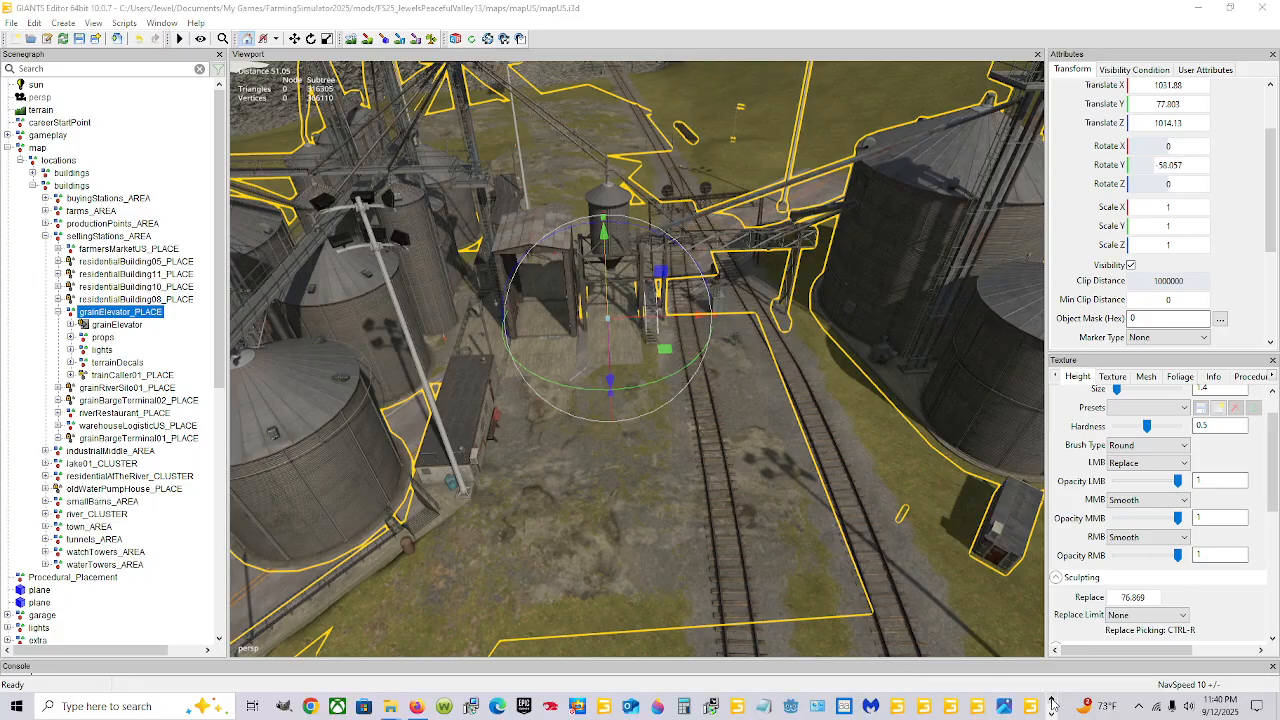
- Switch to the File Explorer window showing the base game's Farming Simulator 25 maps/mapUS folder
{"action": "mouse_move", "coordinate": [400, 712]}
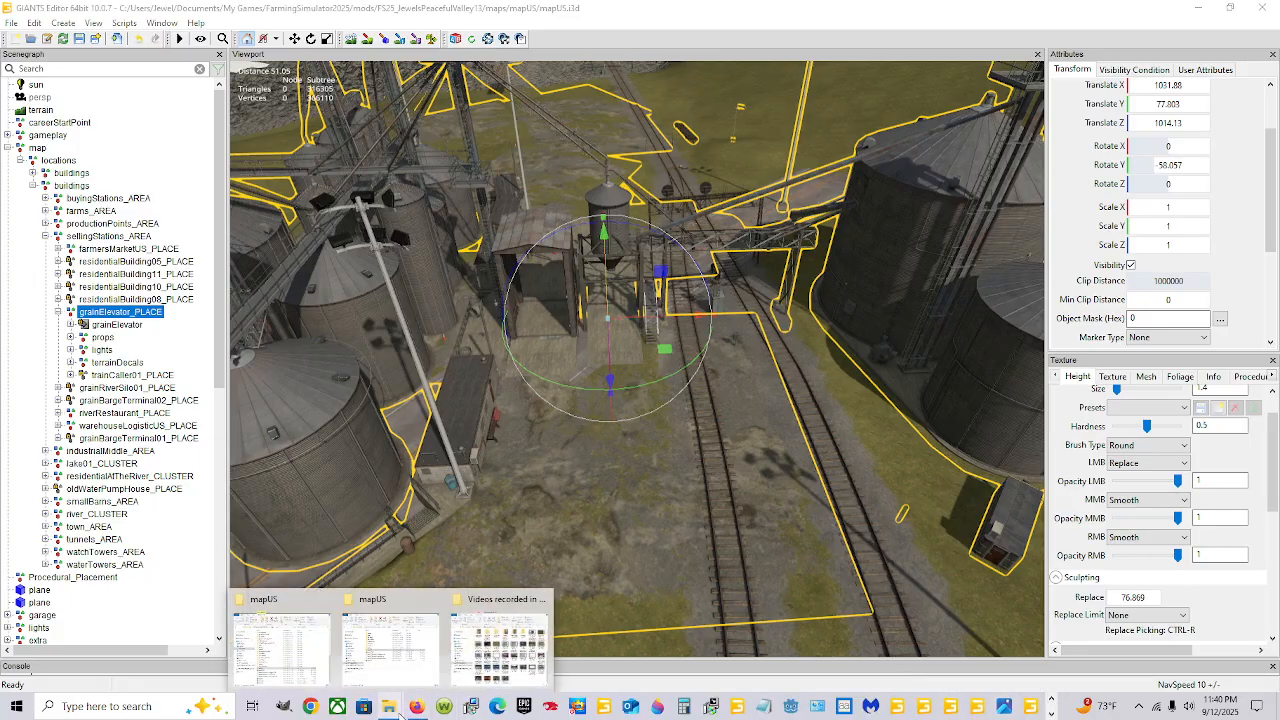
{"action": "mouse_move", "coordinate": [343, 652]}
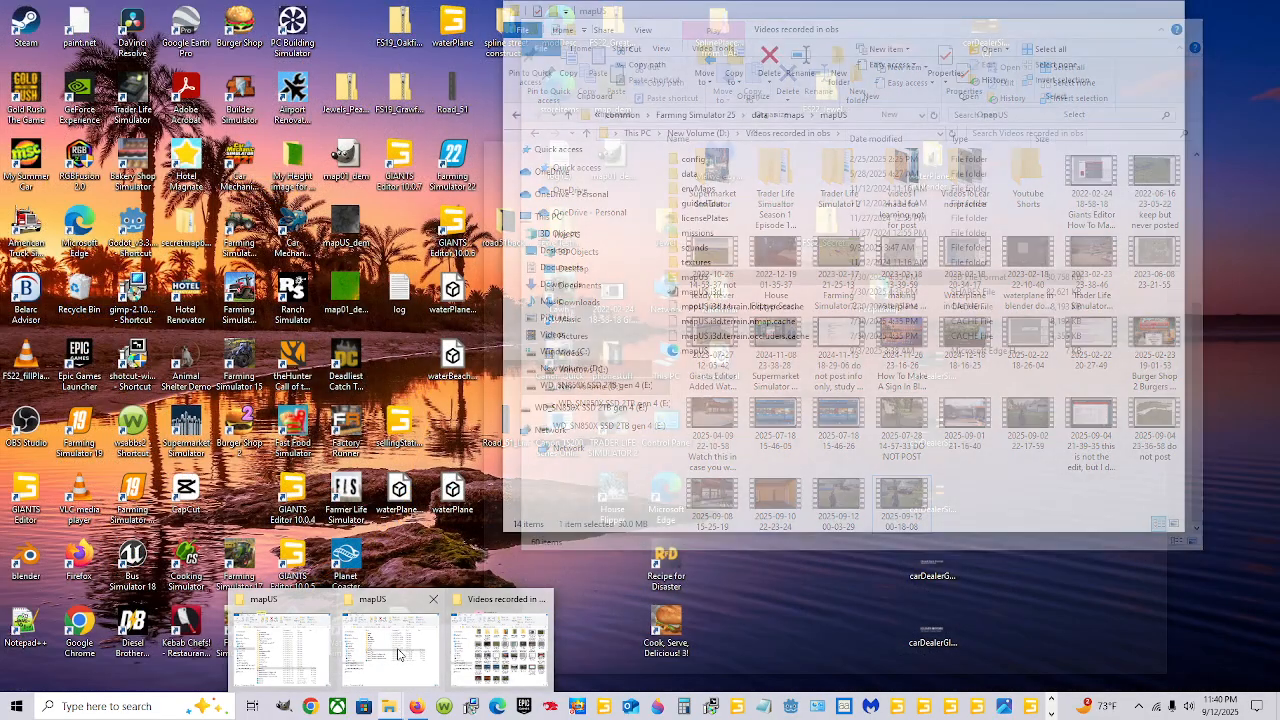
{"action": "left_click", "coordinate": [401, 652]}
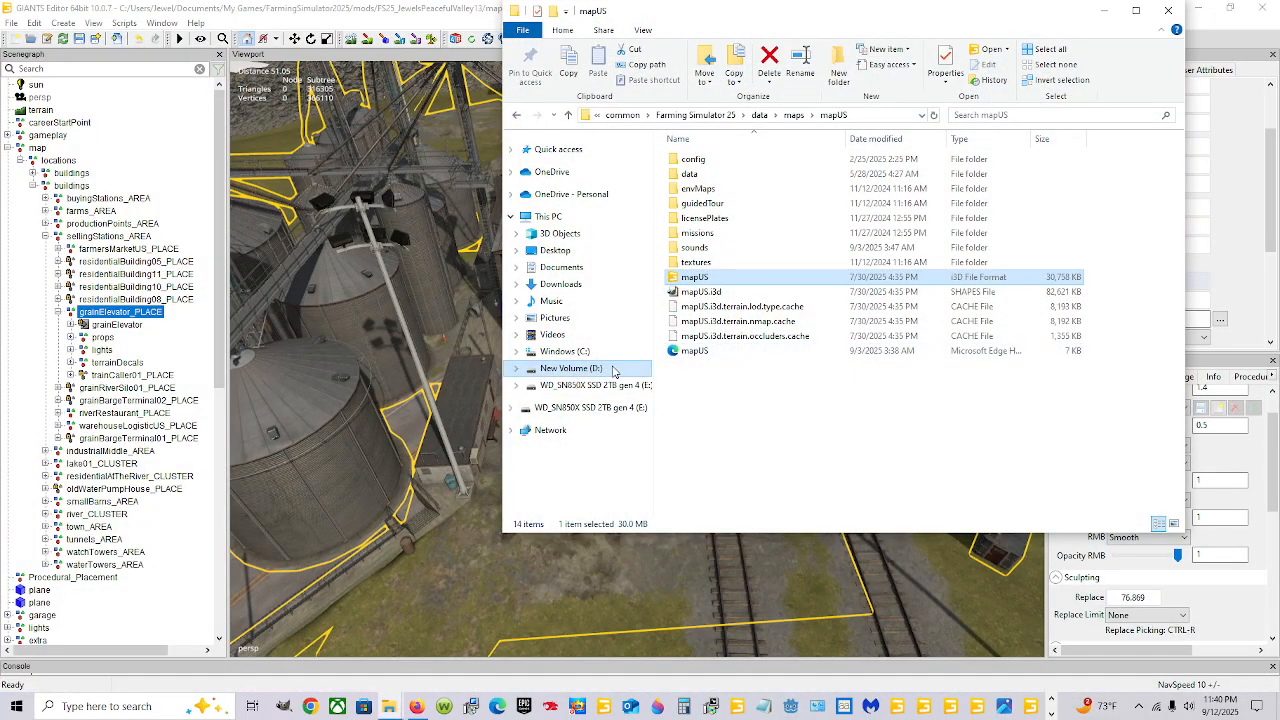
{"action": "left_click", "coordinate": [571, 368]}
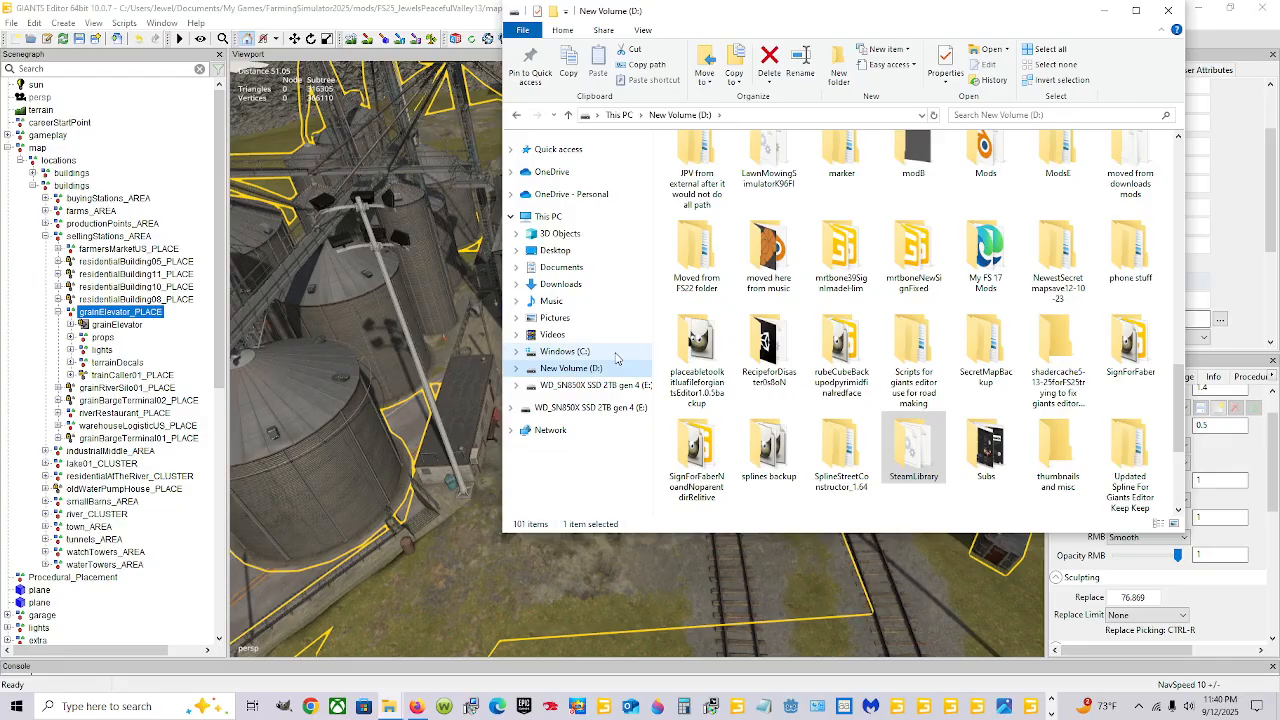
{"action": "left_click", "coordinate": [566, 352]}
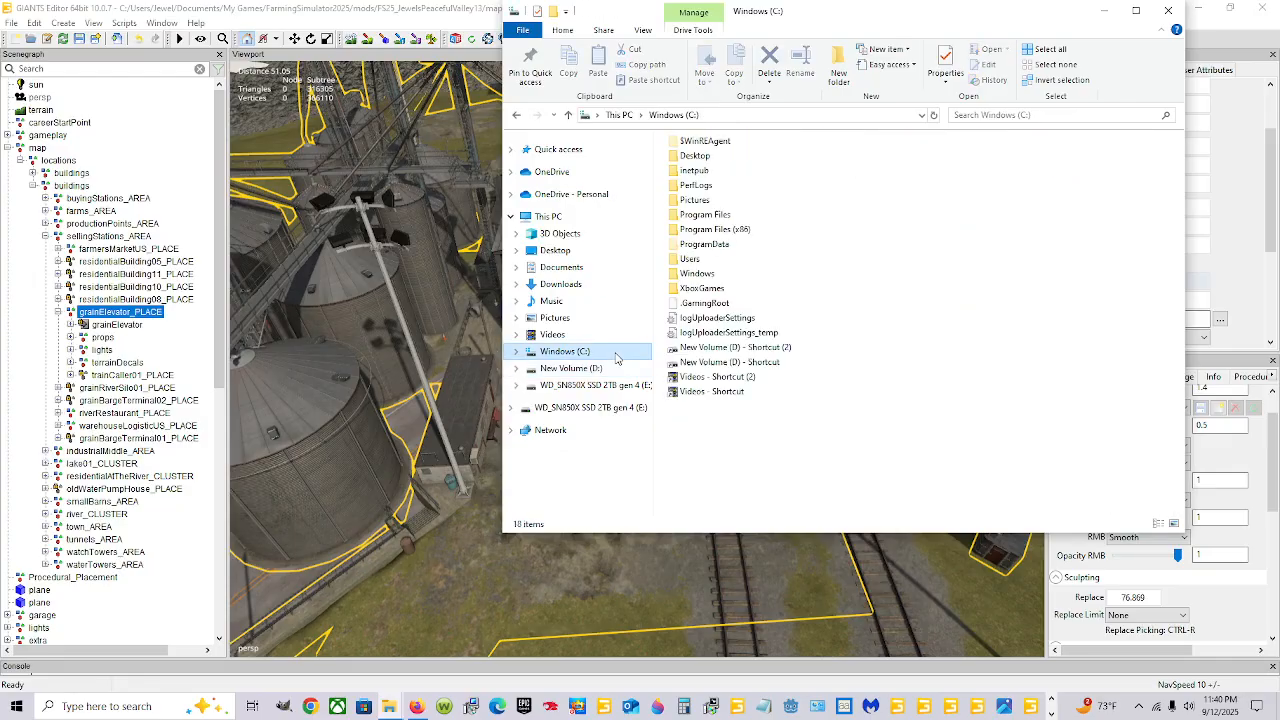
{"action": "double_click", "coordinate": [724, 232]}
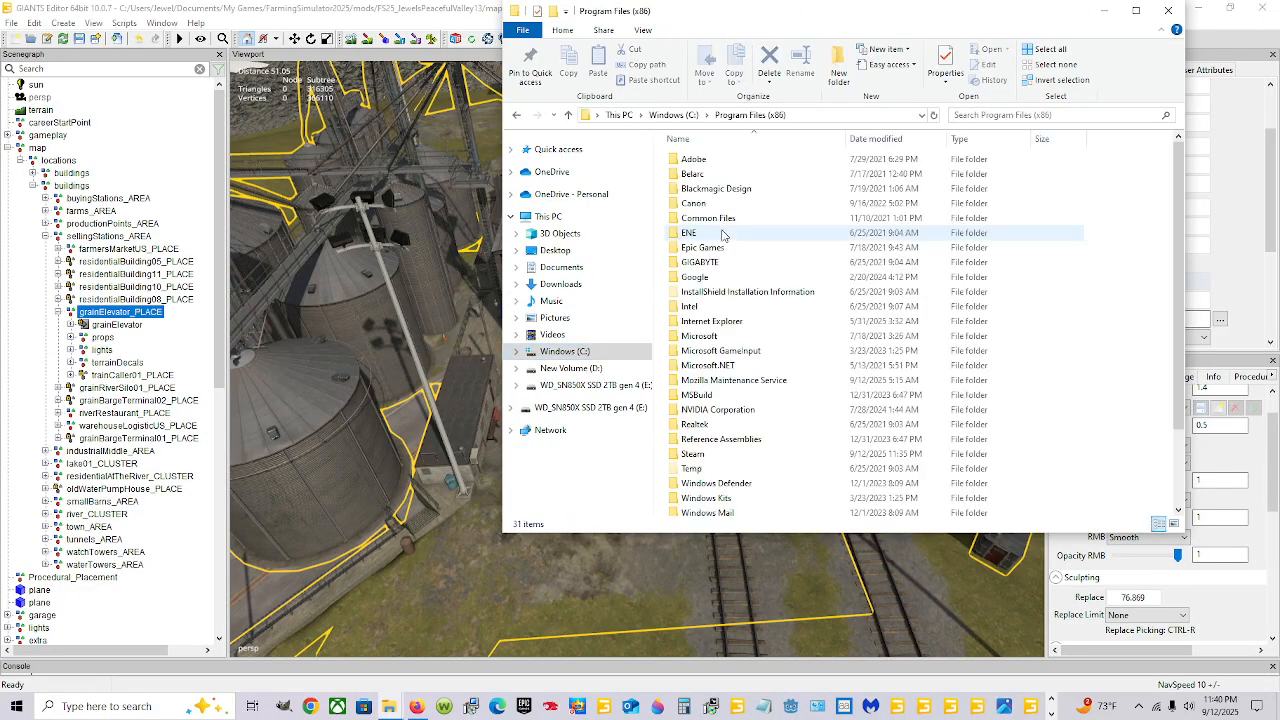
{"action": "double_click", "coordinate": [708, 454]}
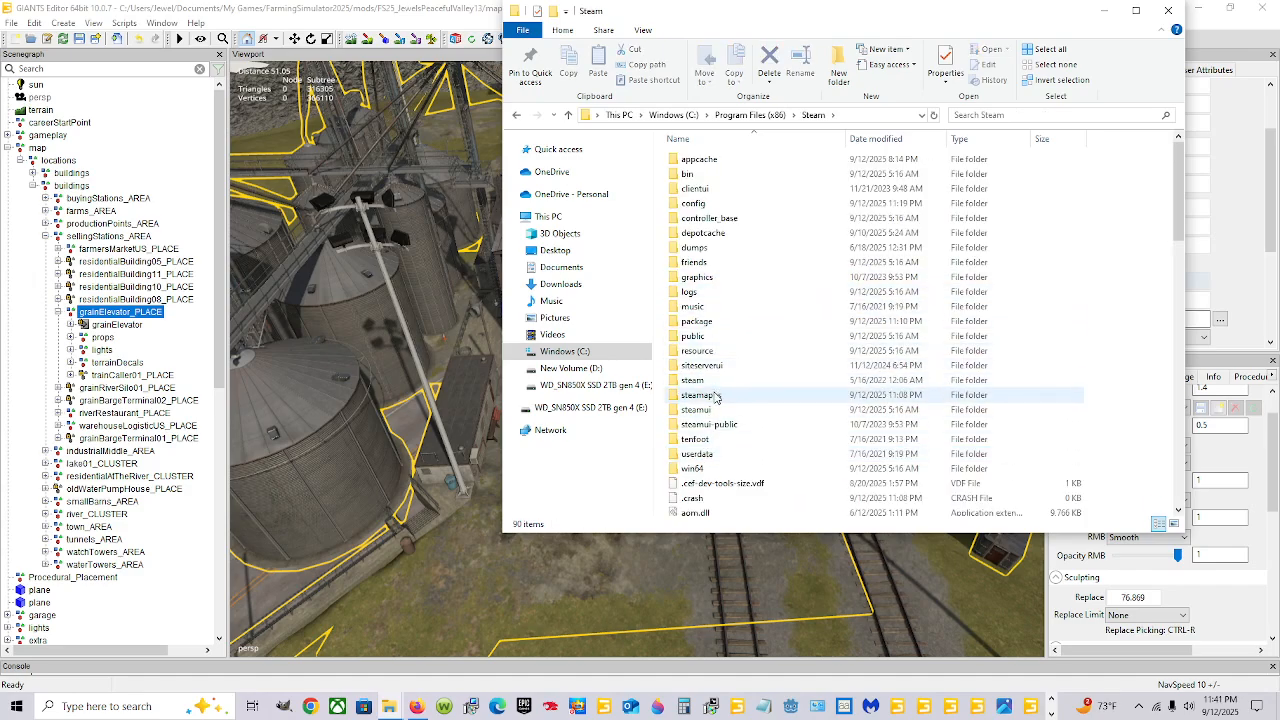
{"action": "double_click", "coordinate": [710, 396]}
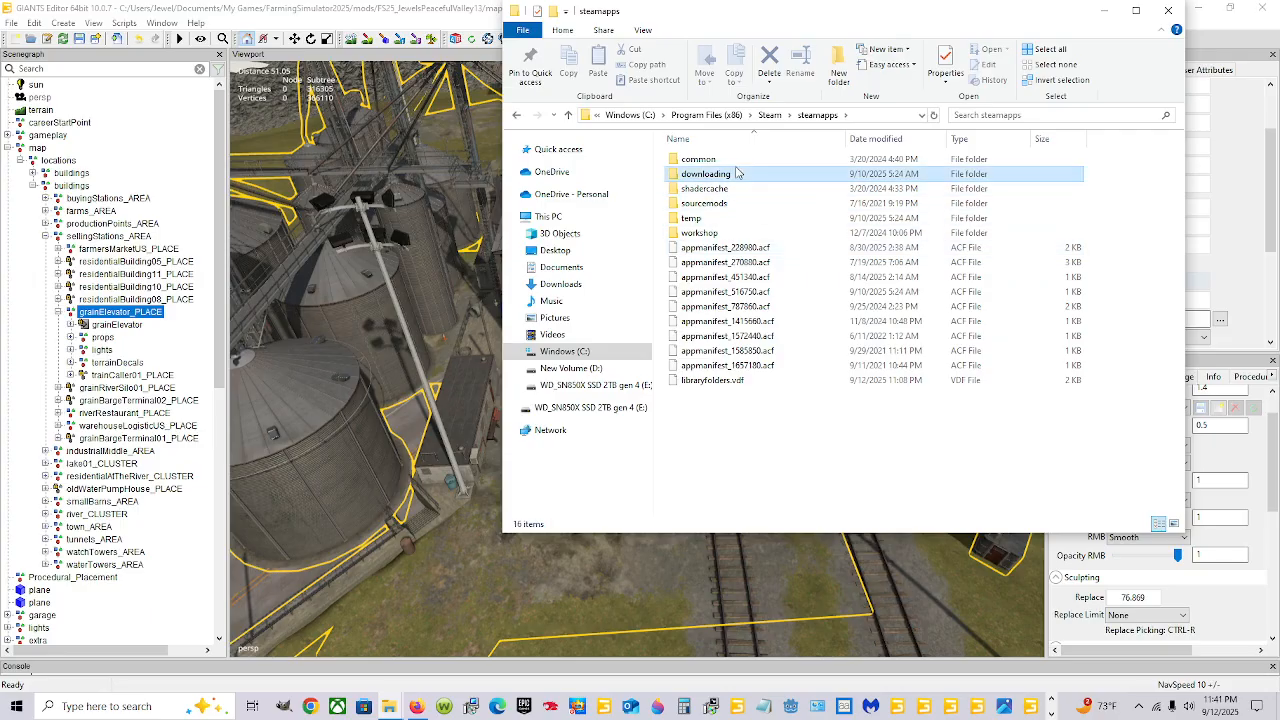
{"action": "double_click", "coordinate": [700, 160]}
{"action": "left_click", "coordinate": [730, 220]}
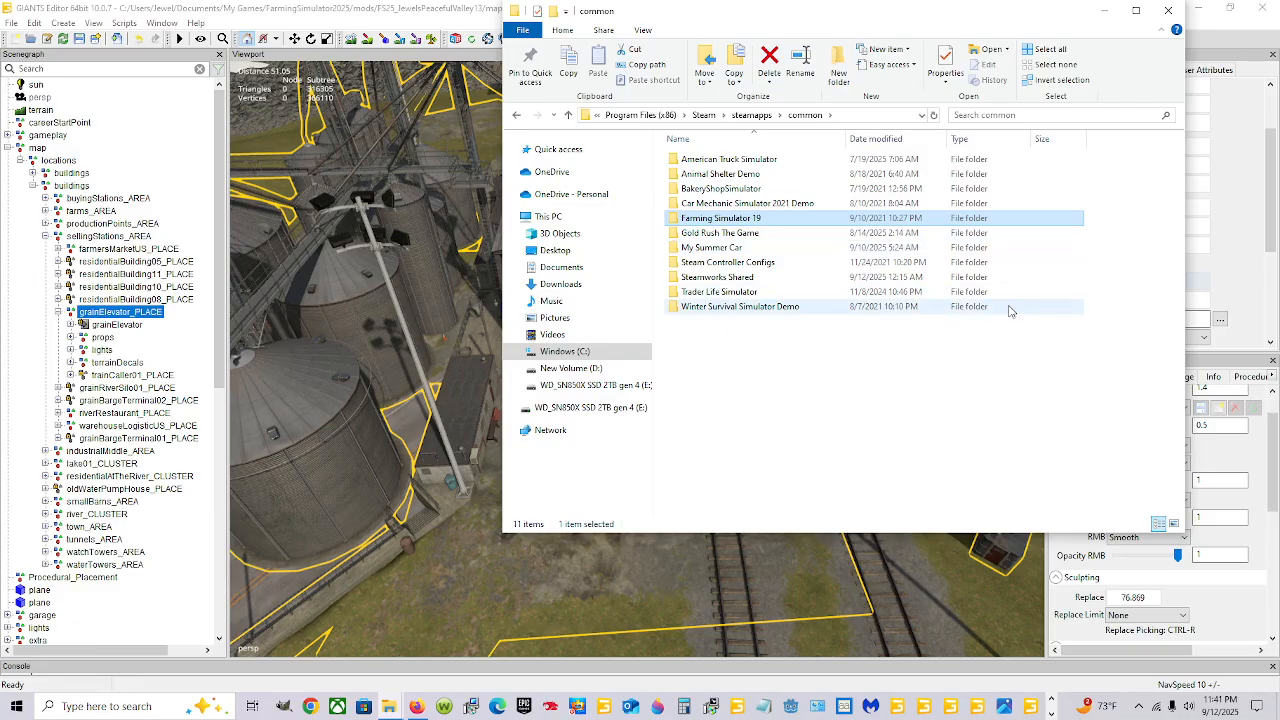
- Browse the D: drive to SteamLibrary/steamapps/common/Farming Simulator 25 and open its data folder
{"action": "left_click", "coordinate": [572, 368]}
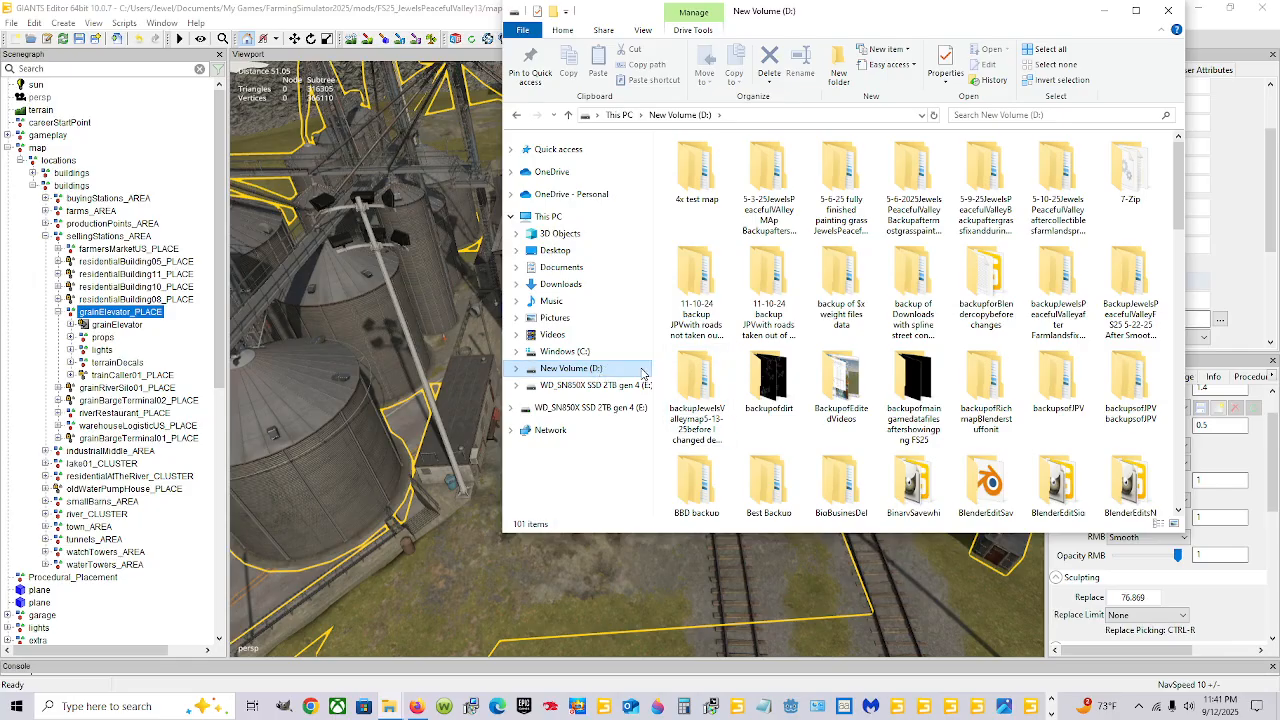
{"action": "scroll", "coordinate": [810, 415], "scroll_direction": "down", "scroll_amount": 10}
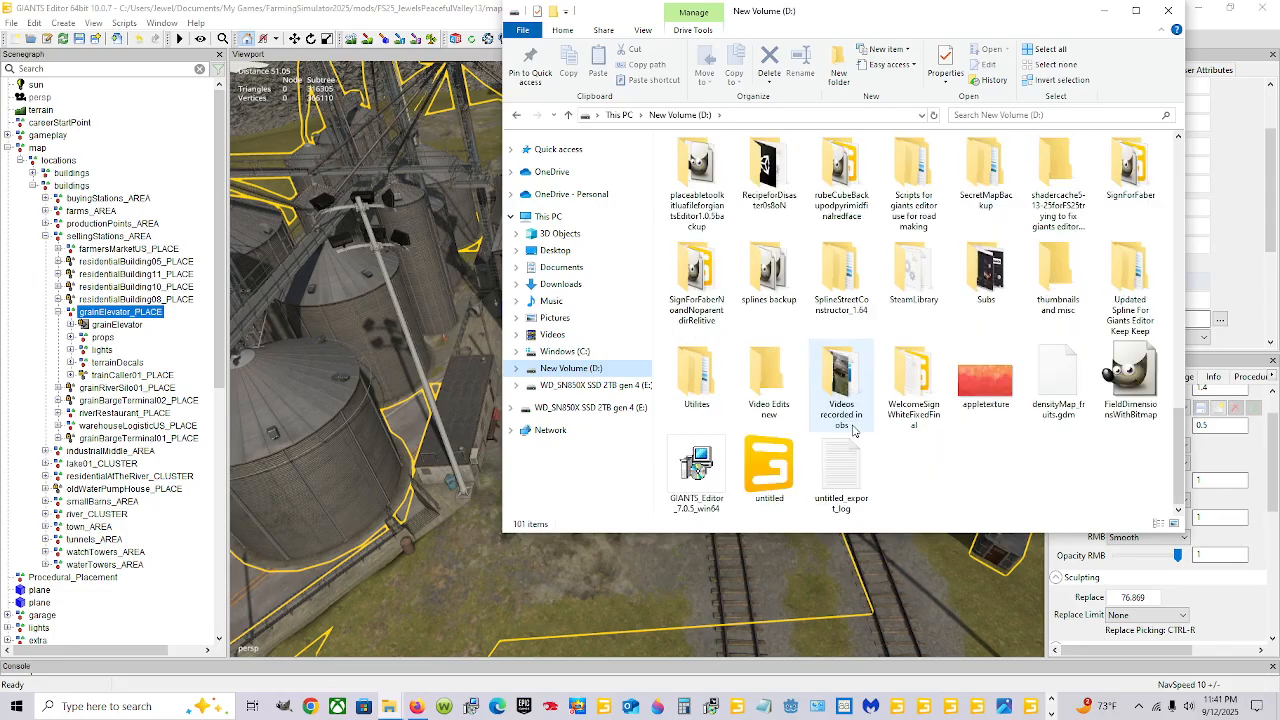
{"action": "double_click", "coordinate": [913, 275]}
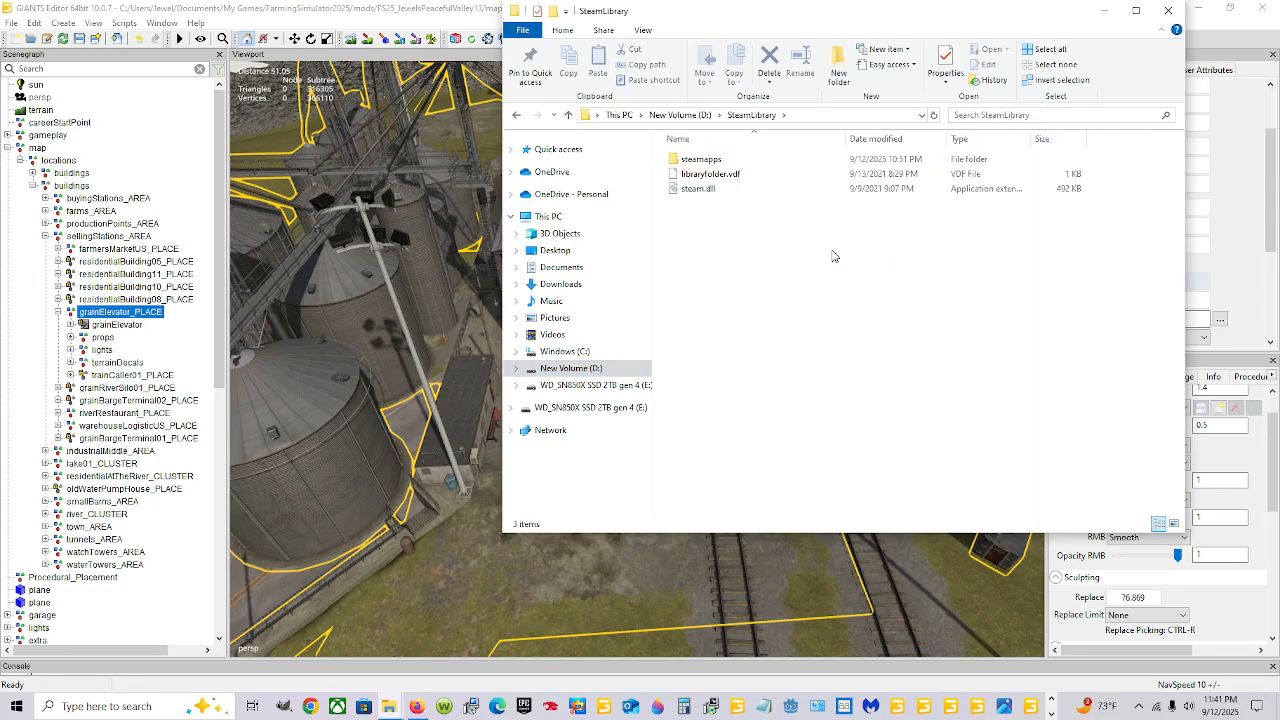
{"action": "double_click", "coordinate": [714, 162]}
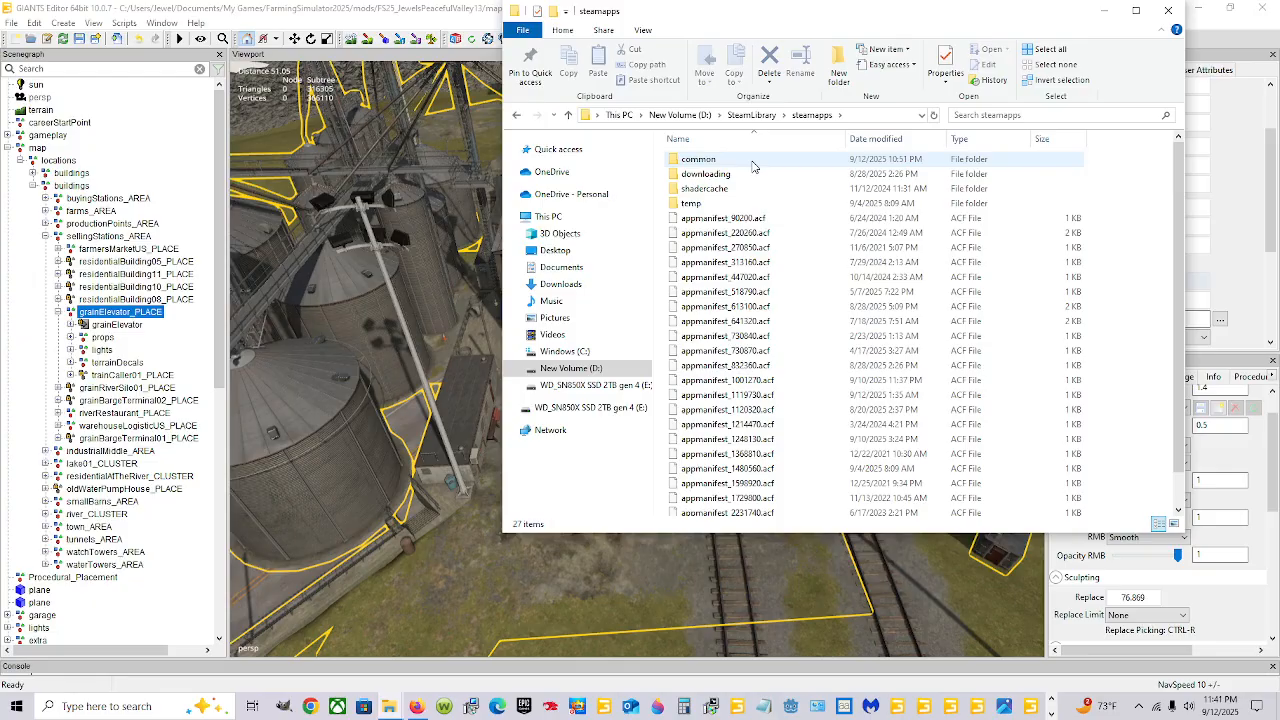
{"action": "double_click", "coordinate": [754, 163]}
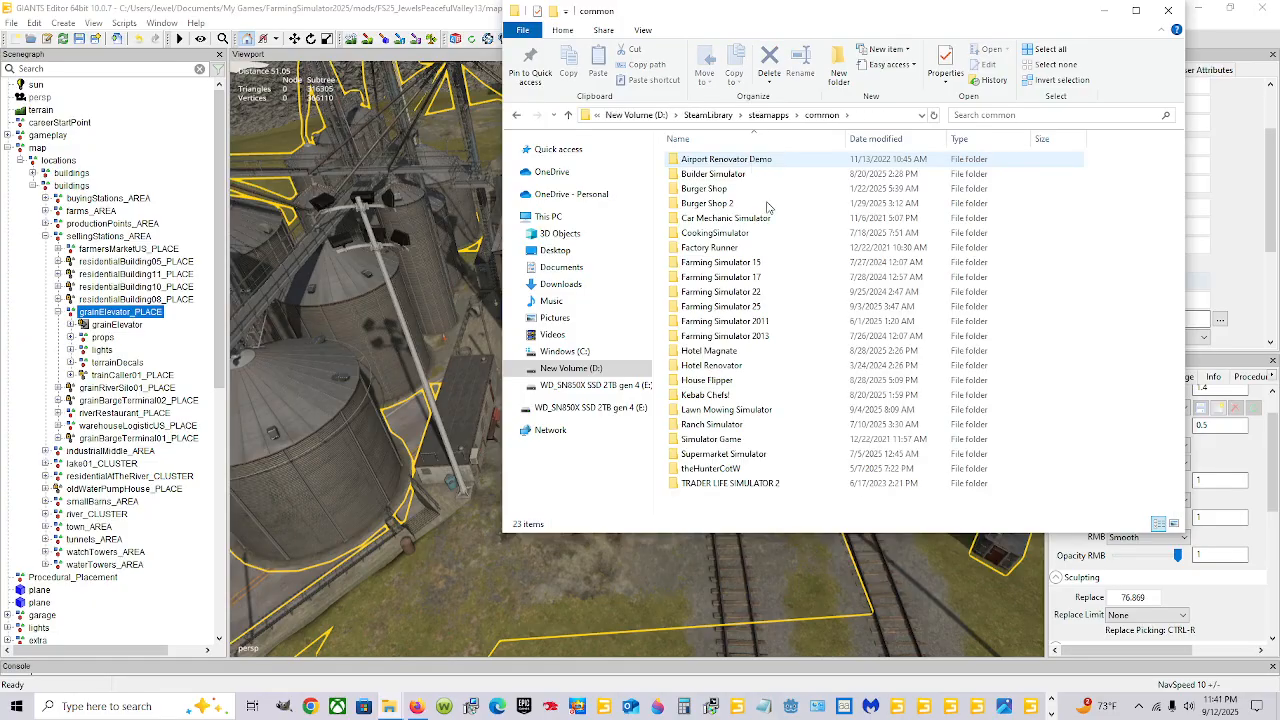
{"action": "double_click", "coordinate": [778, 305]}
{"action": "double_click", "coordinate": [741, 176]}
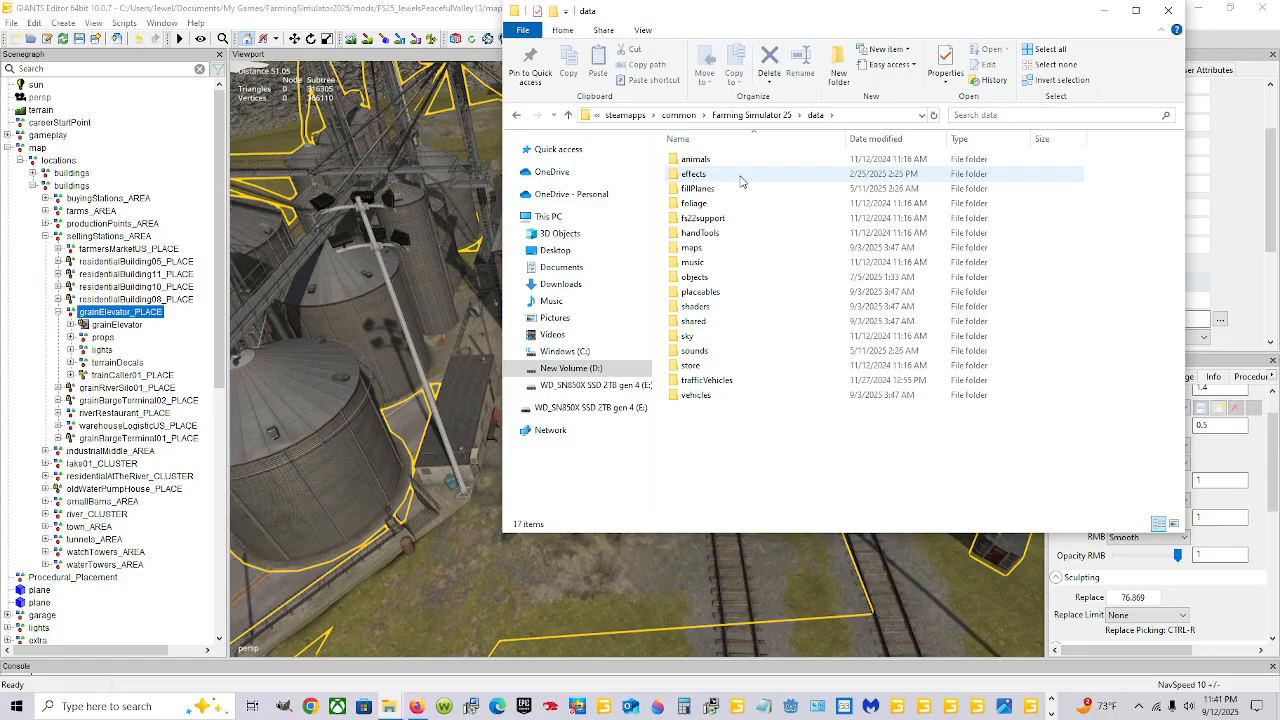
- Open the grainElevatorTriggers folder under placeables/mapUS/sellingPoints
{"action": "double_click", "coordinate": [724, 292]}
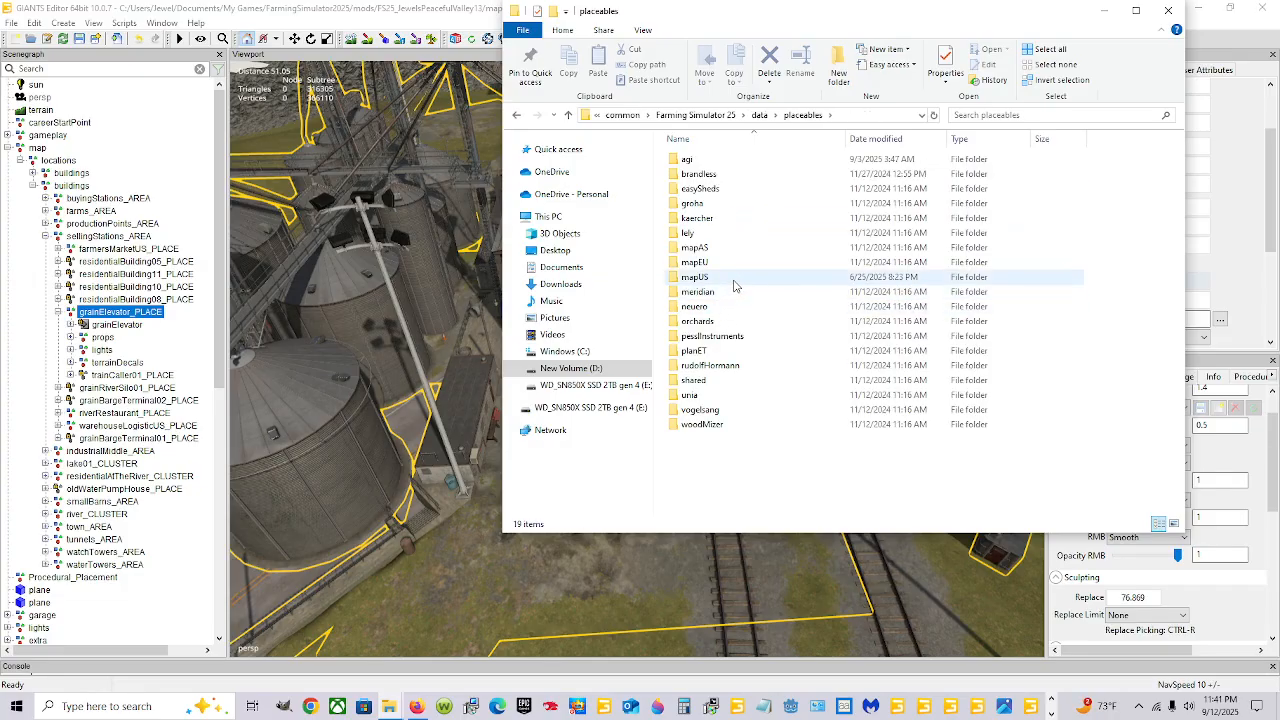
{"action": "double_click", "coordinate": [694, 277]}
{"action": "scroll", "coordinate": [745, 387], "scroll_direction": "down", "scroll_amount": 6}
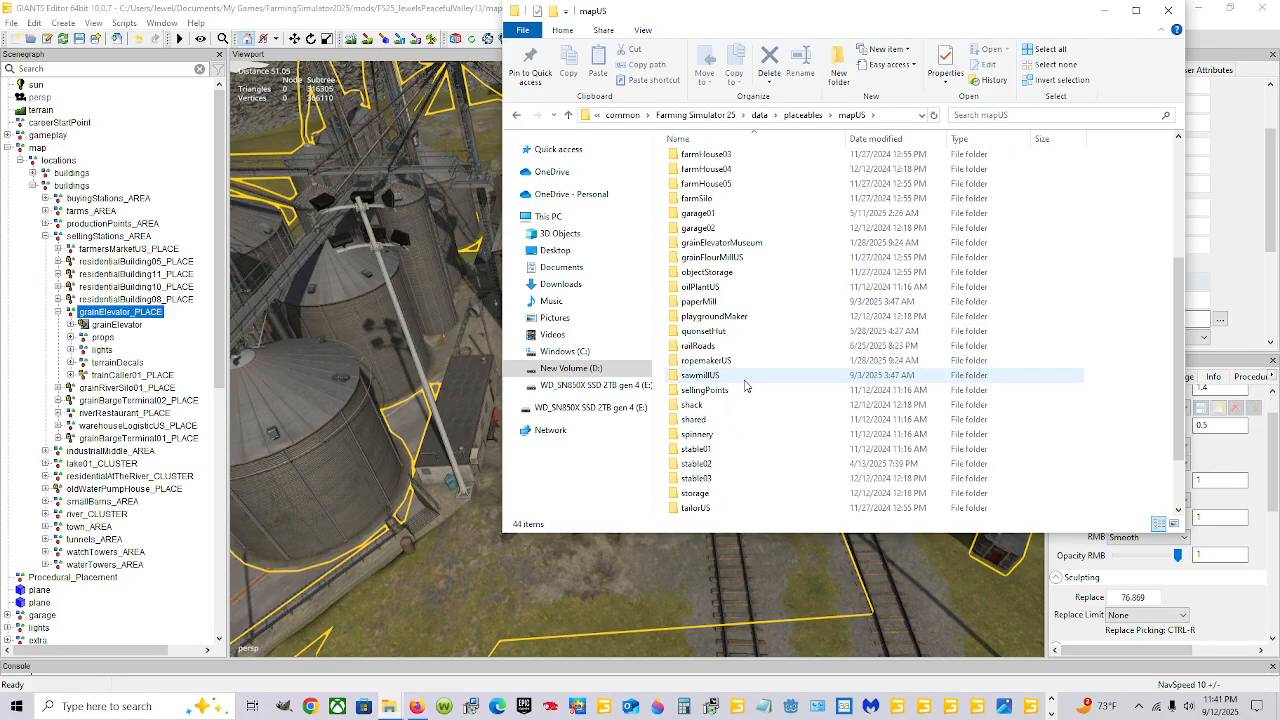
{"action": "double_click", "coordinate": [738, 391]}
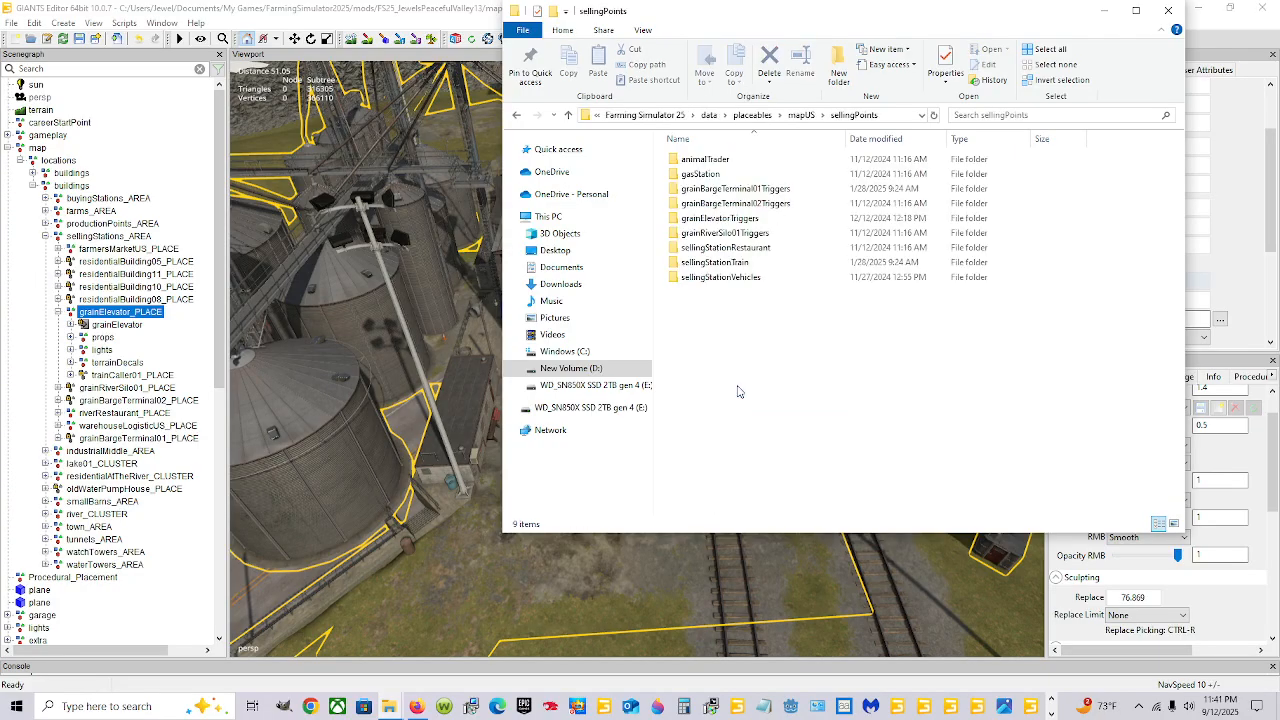
{"action": "left_click", "coordinate": [732, 221]}
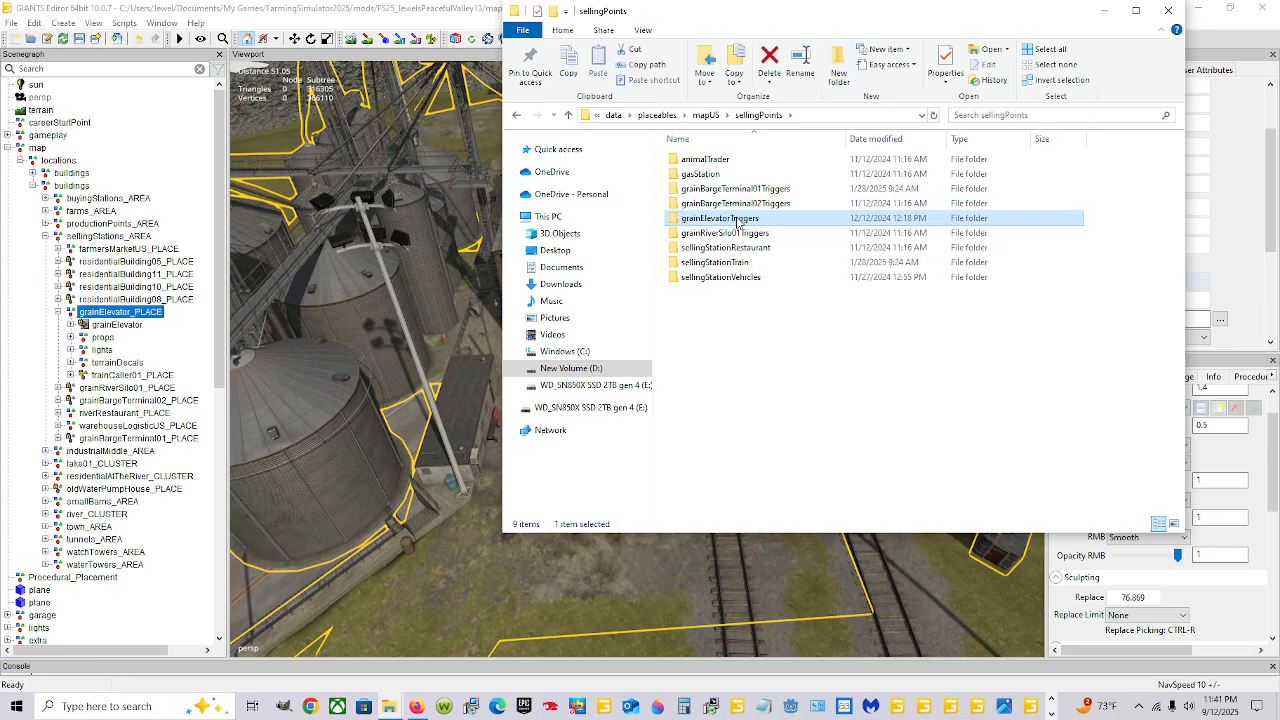
{"action": "double_click", "coordinate": [738, 222]}
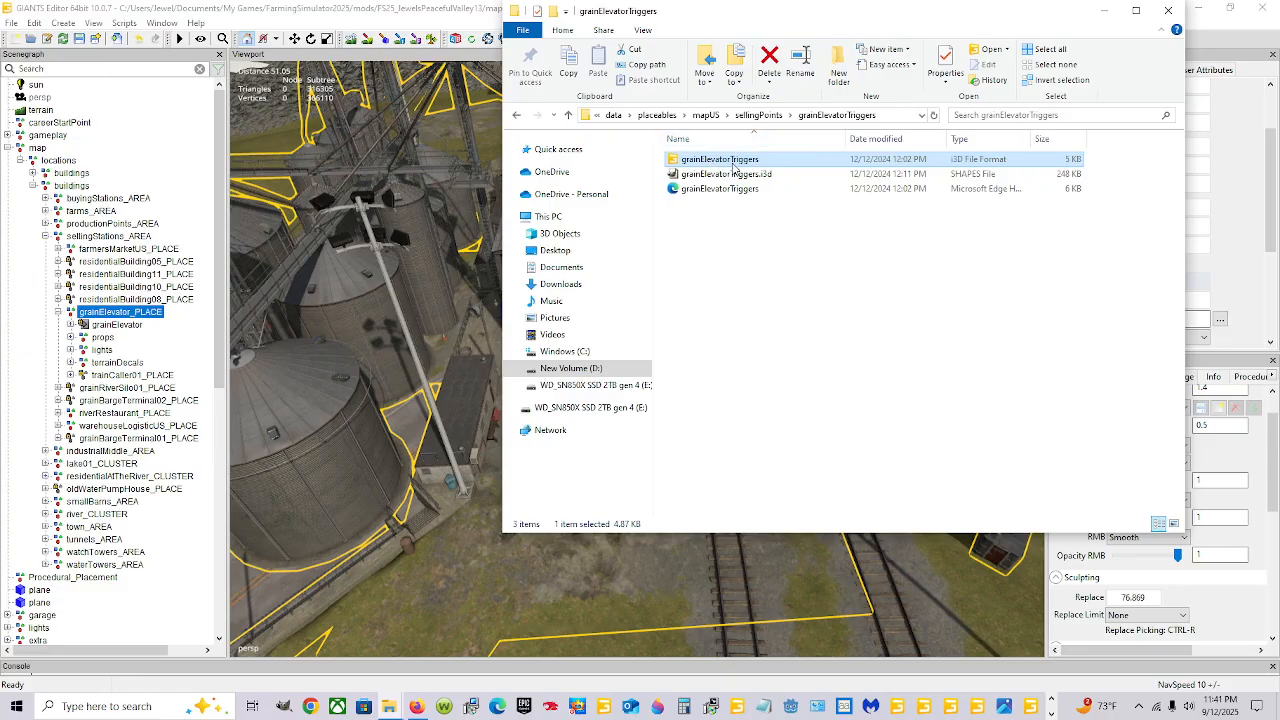
- Import the grainElevatorTriggers i3d file from the folder into the custom map and select the newly added node
{"action": "left_click_drag", "start_coordinate": [738, 163], "coordinate": [812, 168]}
{"action": "left_click_drag", "start_coordinate": [738, 165], "coordinate": [484, 340]}
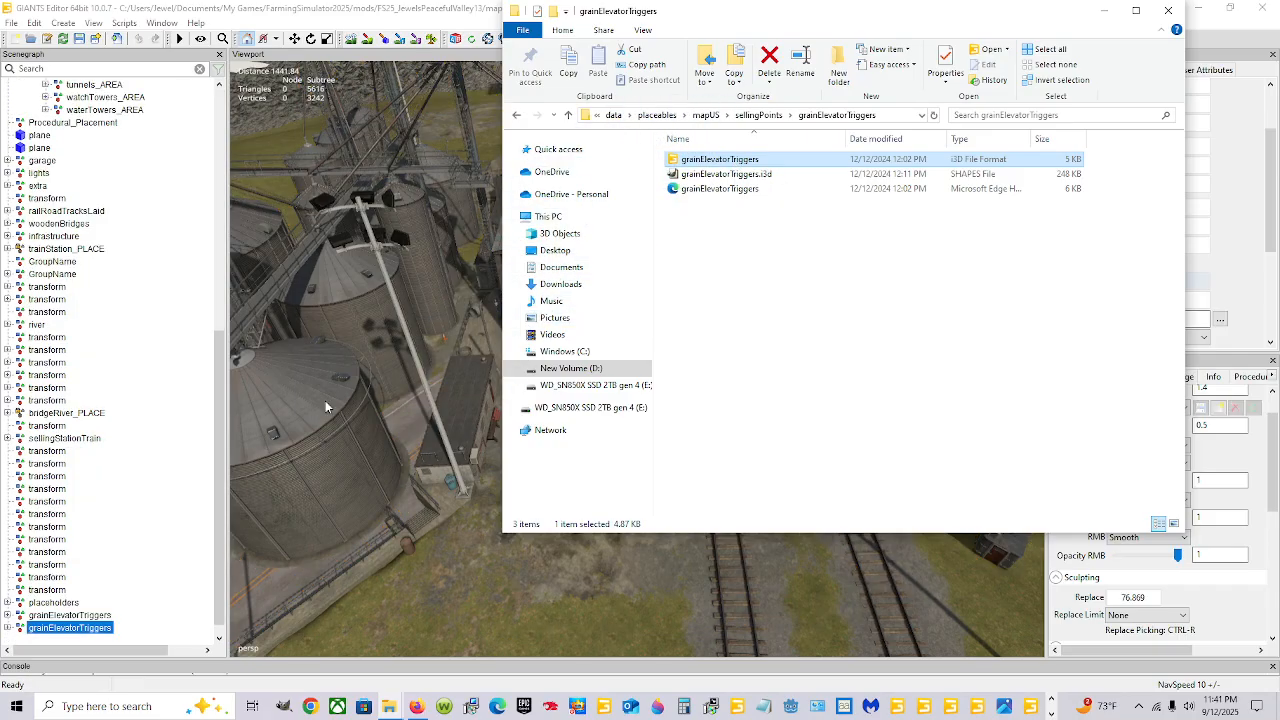
{"action": "scroll", "coordinate": [136, 512], "scroll_direction": "down", "scroll_amount": 1}
{"action": "left_click", "coordinate": [82, 615]}
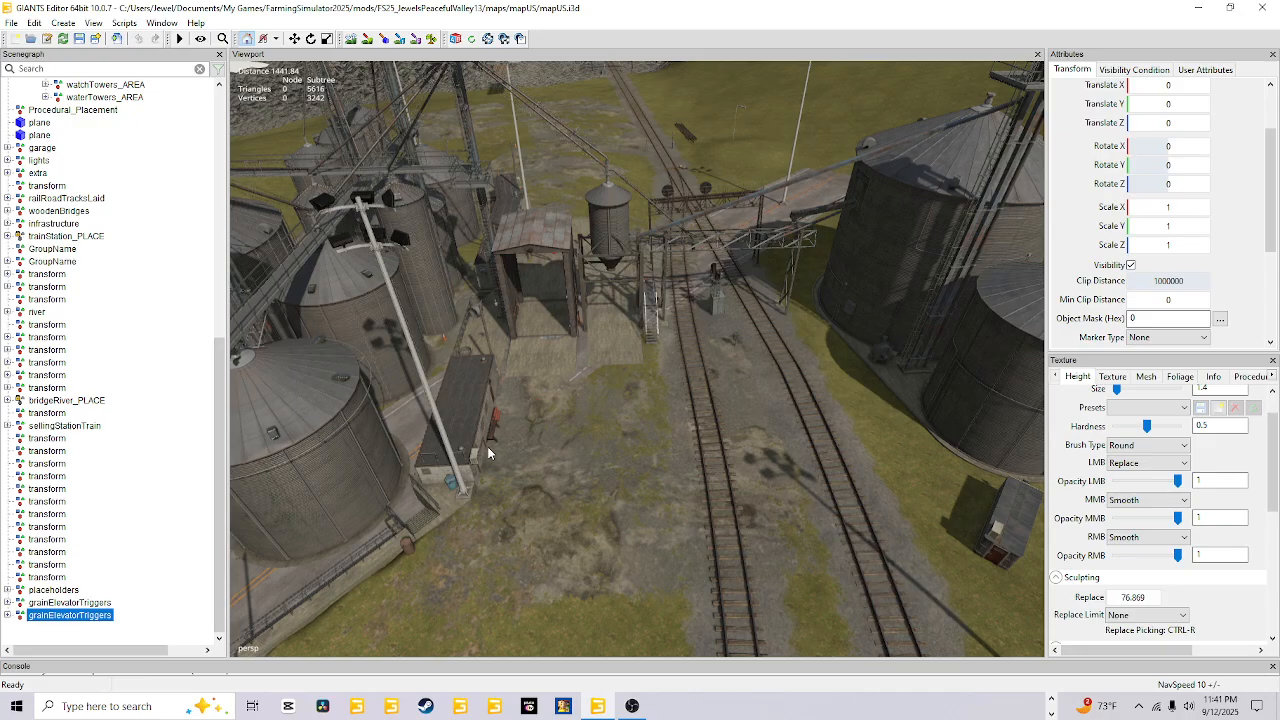
- Place the new grainElevatorTriggers at the elevator tracks, rotate it to about -51.4 on Y, and move it to about X 1033.9, Z 1014.9
{"action": "left_click", "coordinate": [717, 281]}
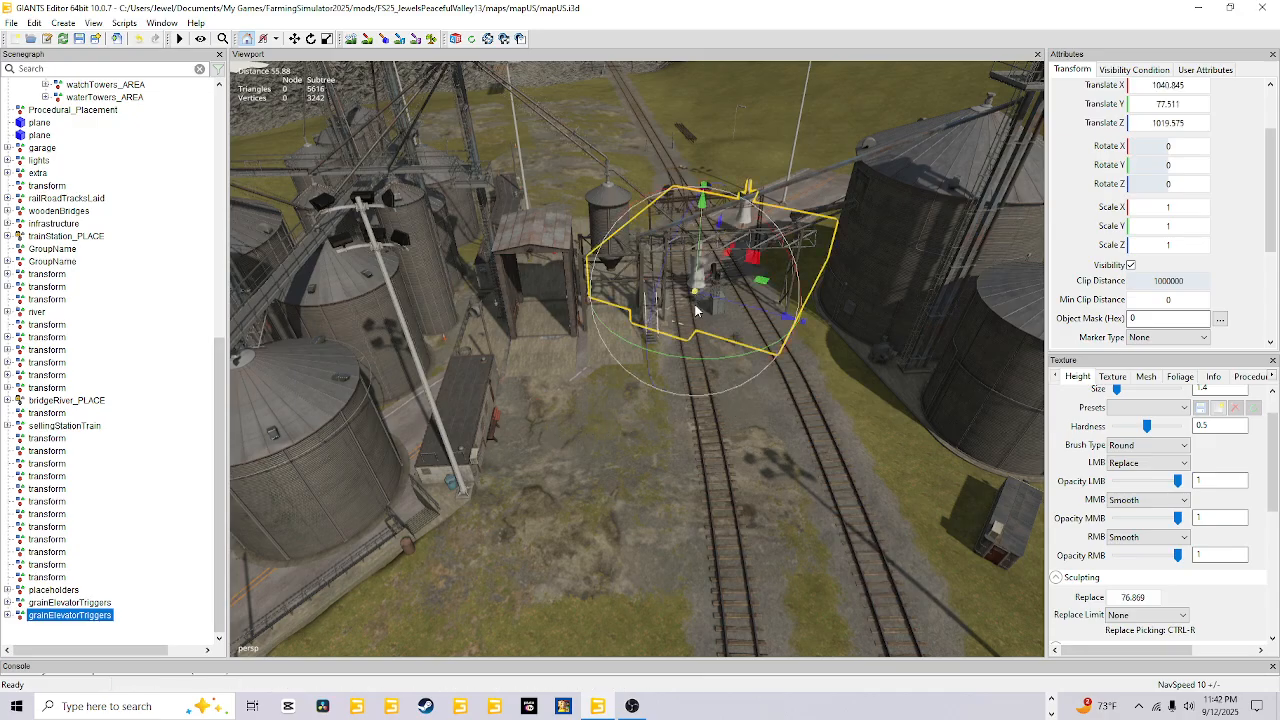
{"action": "left_click_drag", "start_coordinate": [717, 354], "coordinate": [463, 427]}
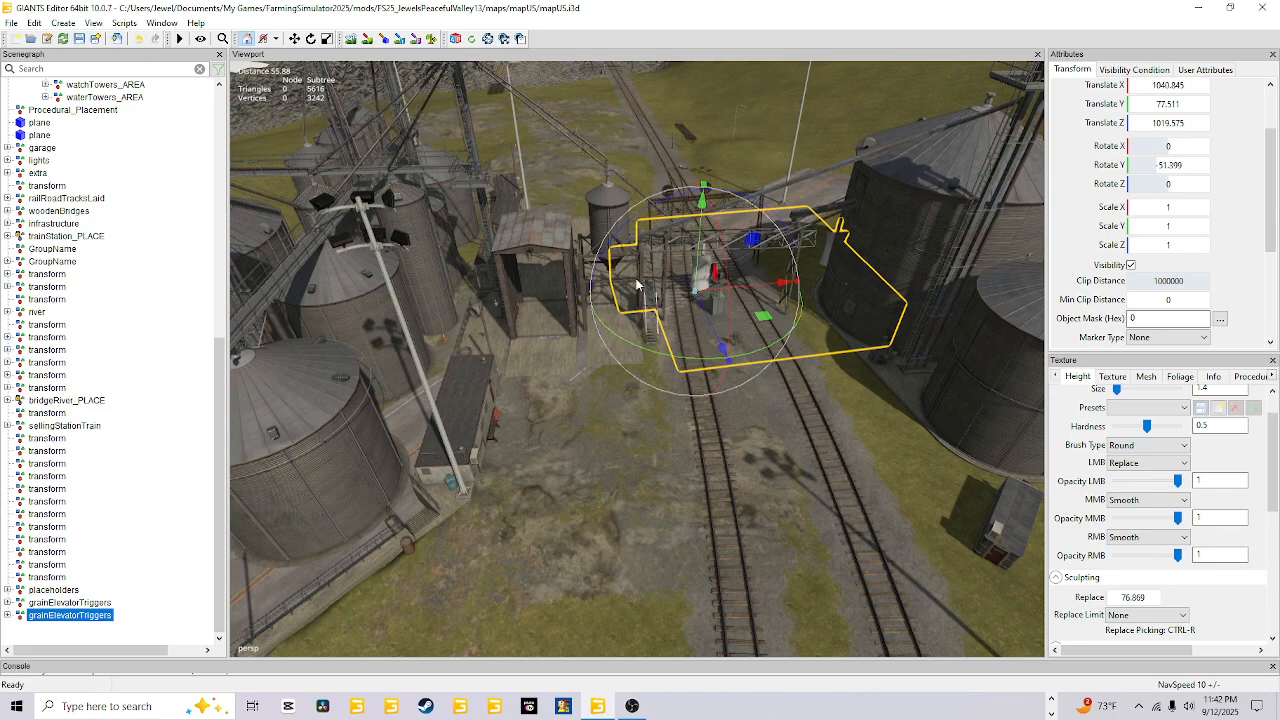
{"action": "left_click_drag", "start_coordinate": [763, 289], "coordinate": [686, 312]}
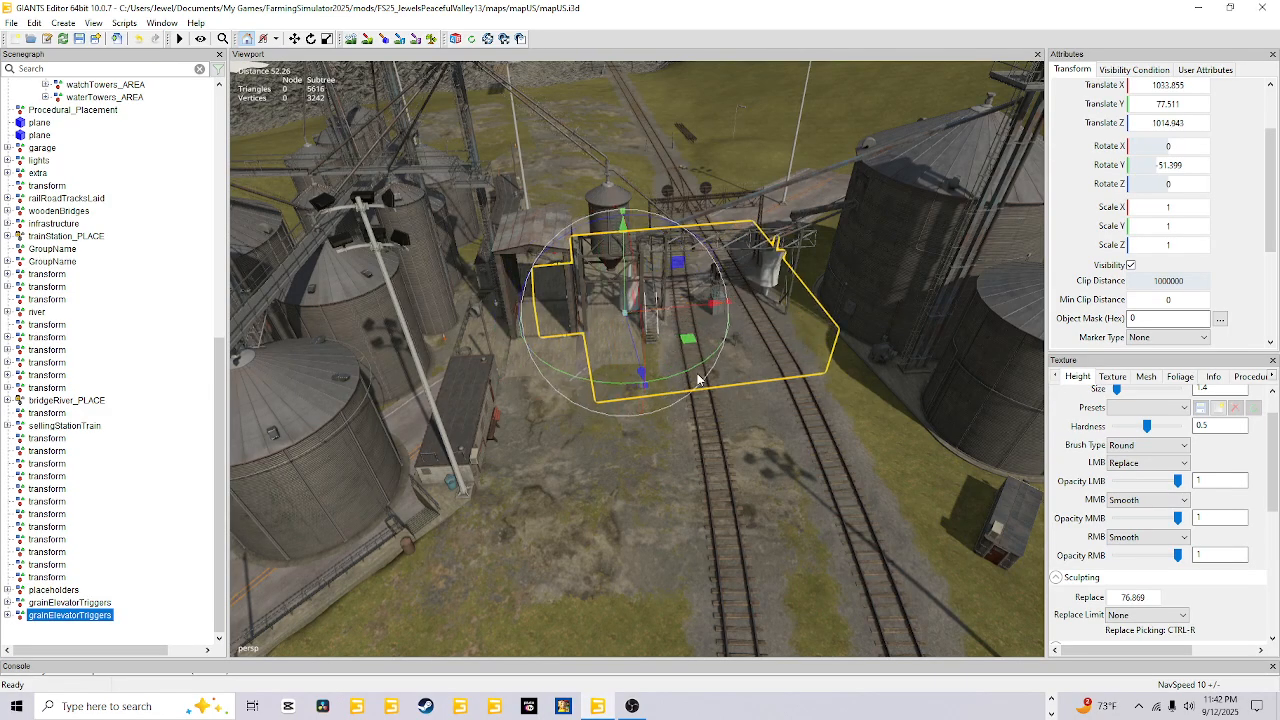
- Rotate the imported grainElevatorTriggers to about -56.05 on Y and move it to about X 1031.7, Z 1014.3 under the elevator hopper
{"action": "left_click_drag", "start_coordinate": [697, 374], "coordinate": [688, 373]}
{"action": "left_click_drag", "start_coordinate": [687, 310], "coordinate": [639, 345]}
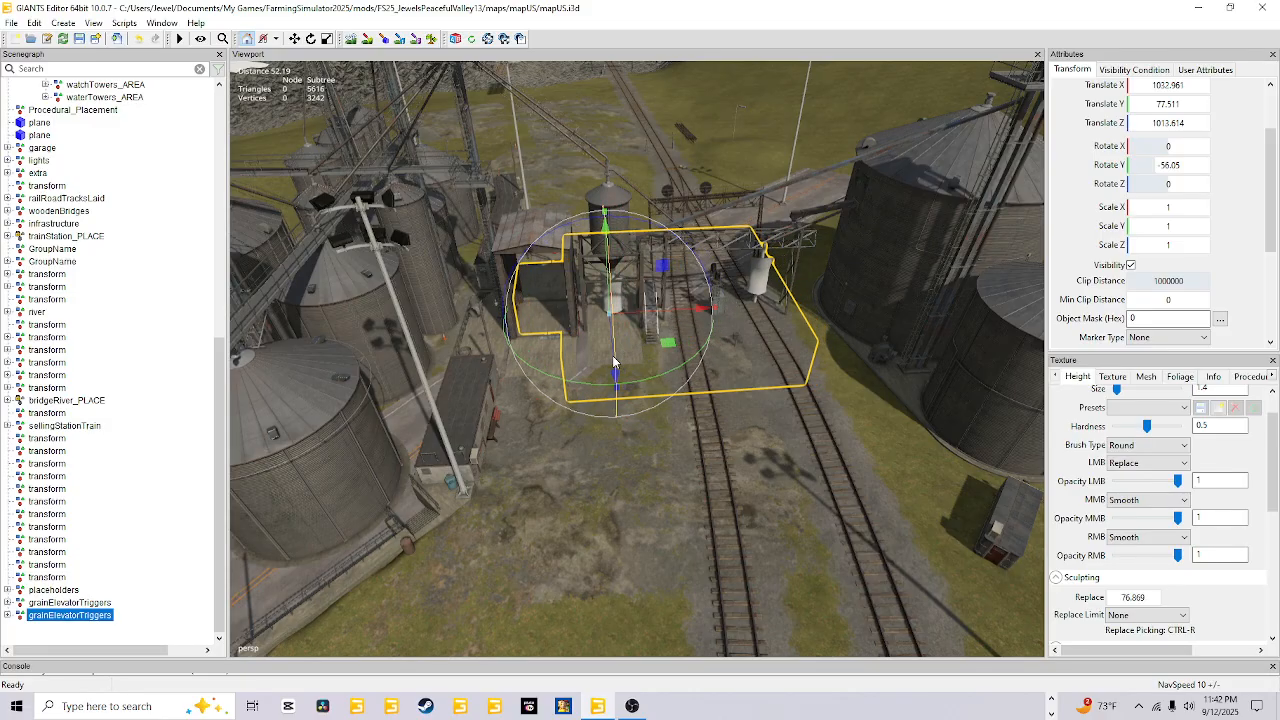
{"action": "left_click_drag", "start_coordinate": [611, 358], "coordinate": [548, 415]}
{"action": "scroll", "coordinate": [631, 394], "scroll_direction": "up", "scroll_amount": 1}
{"action": "scroll", "coordinate": [628, 389], "scroll_direction": "up", "scroll_amount": 4}
{"action": "scroll", "coordinate": [617, 392], "scroll_direction": "up", "scroll_amount": 3}
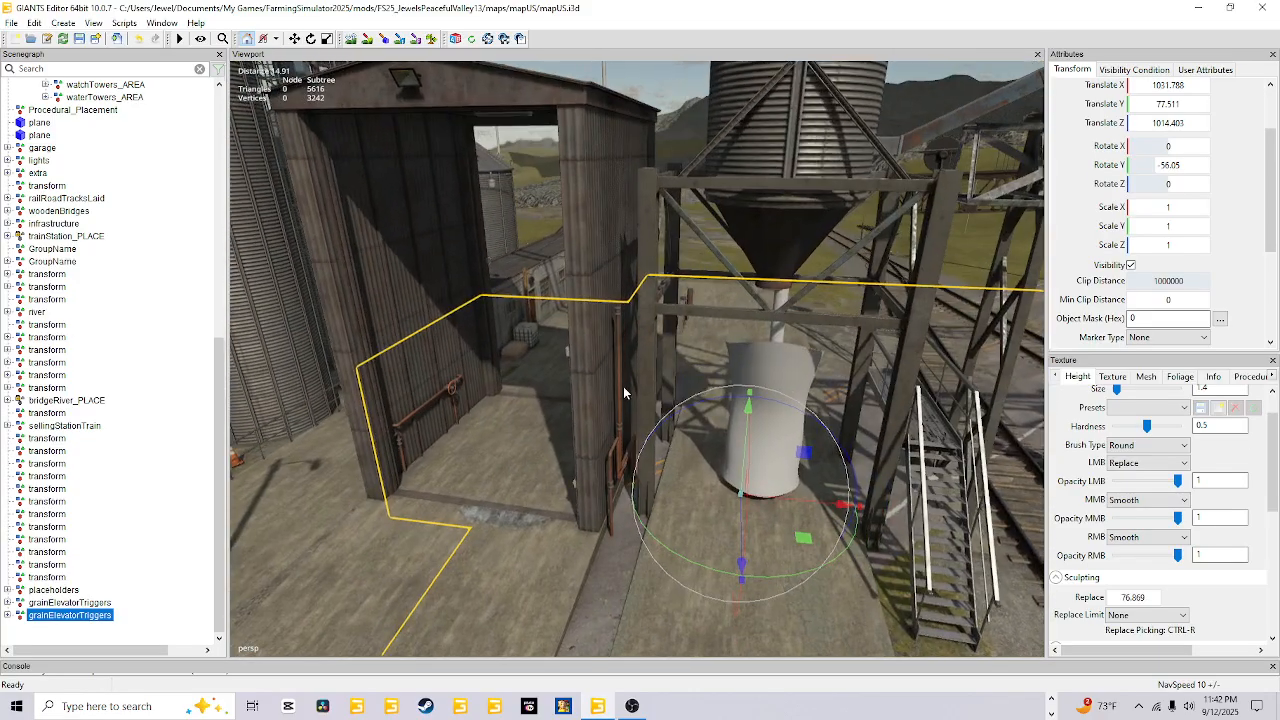
{"action": "left_click_drag", "start_coordinate": [623, 393], "coordinate": [599, 426], "text": "alt"}
{"action": "scroll", "coordinate": [598, 413], "scroll_direction": "up", "scroll_amount": 2}
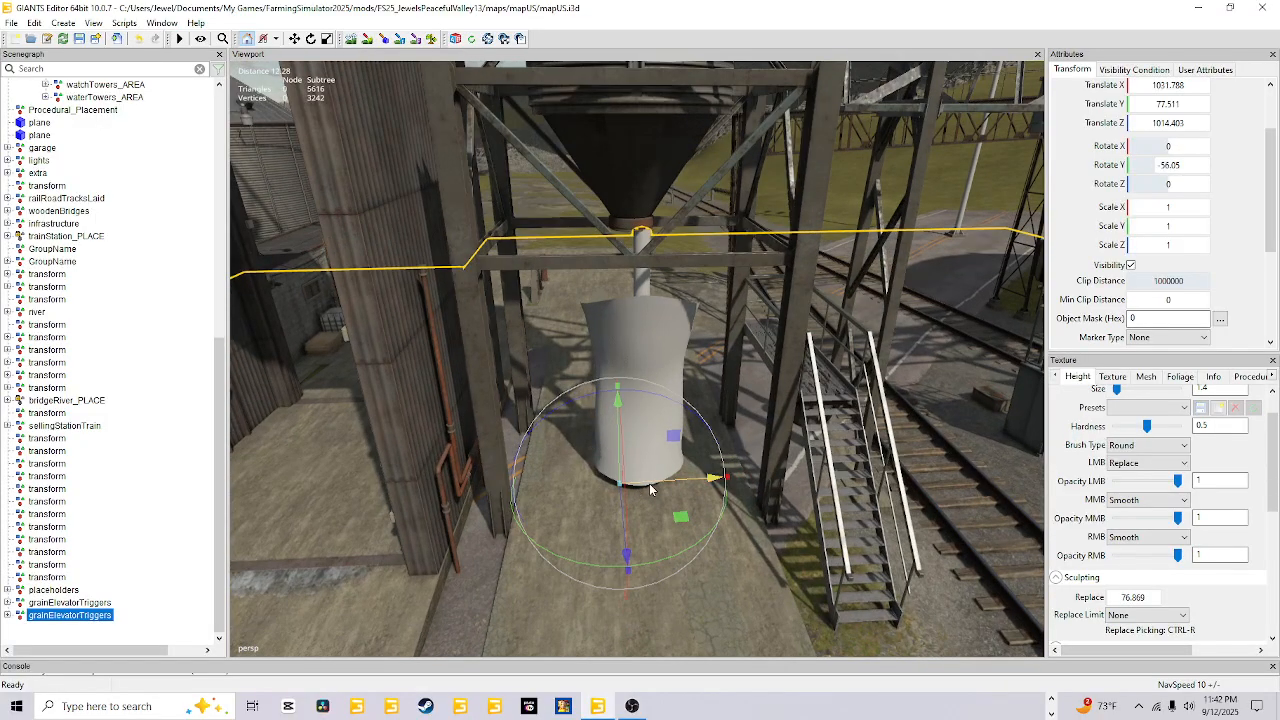
{"action": "left_click_drag", "start_coordinate": [650, 490], "coordinate": [643, 491]}
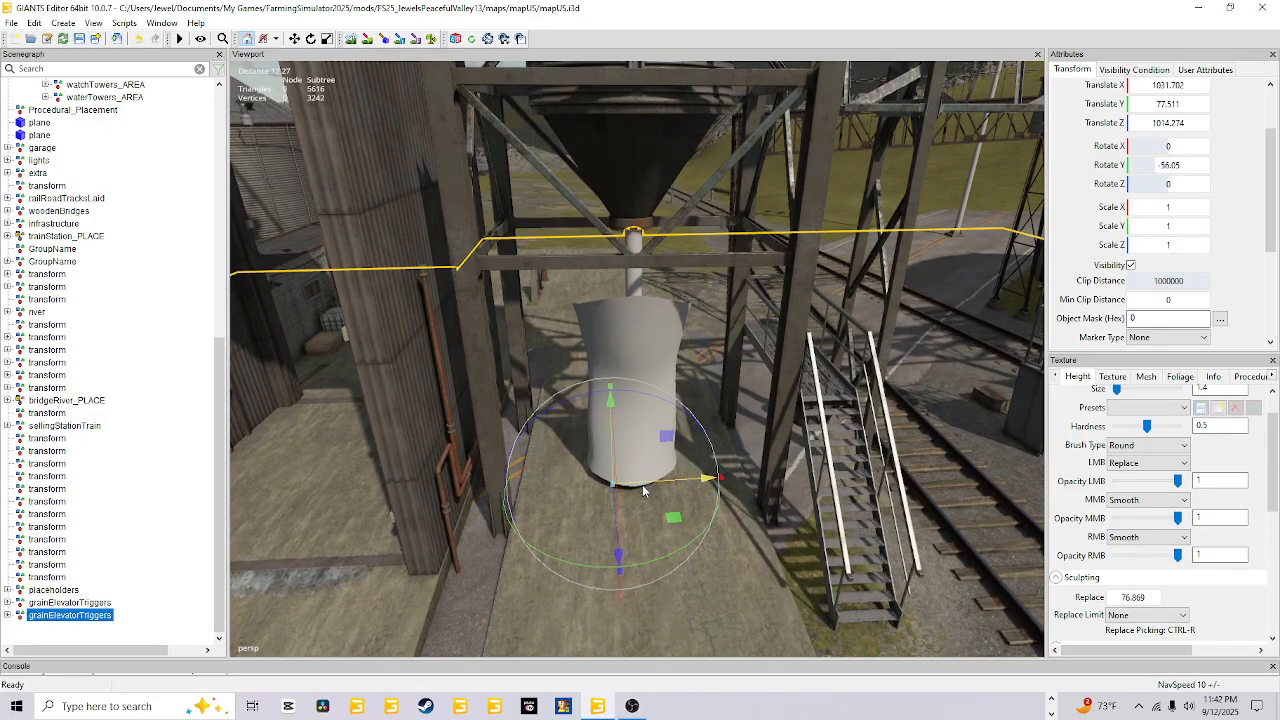
- Raise grainElevatorTriggers to about Y 77.7, rotate it to about -57.4 on Y, and shift it to about X 1031.78, Z 1014.23
{"action": "left_click_drag", "start_coordinate": [700, 522], "coordinate": [880, 472], "text": "alt"}
{"action": "scroll", "coordinate": [736, 483], "scroll_direction": "up", "scroll_amount": 4}
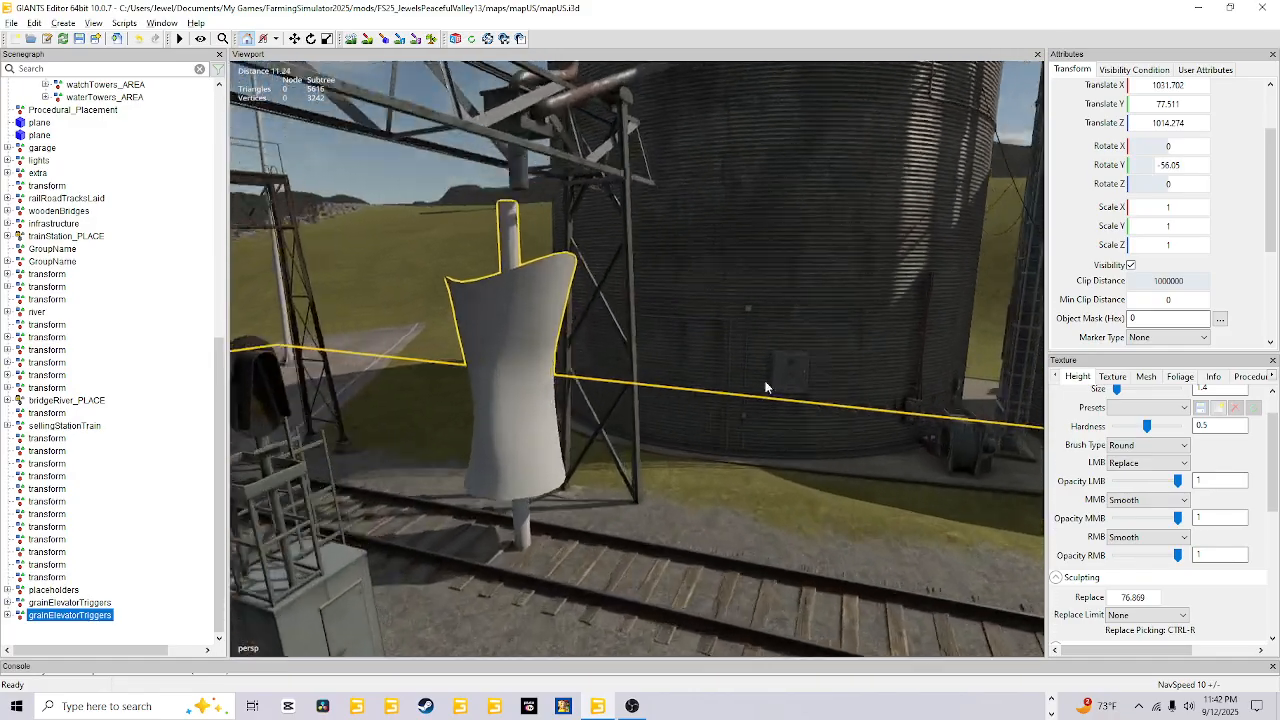
{"action": "left_click_drag", "start_coordinate": [765, 387], "coordinate": [503, 517], "text": "alt"}
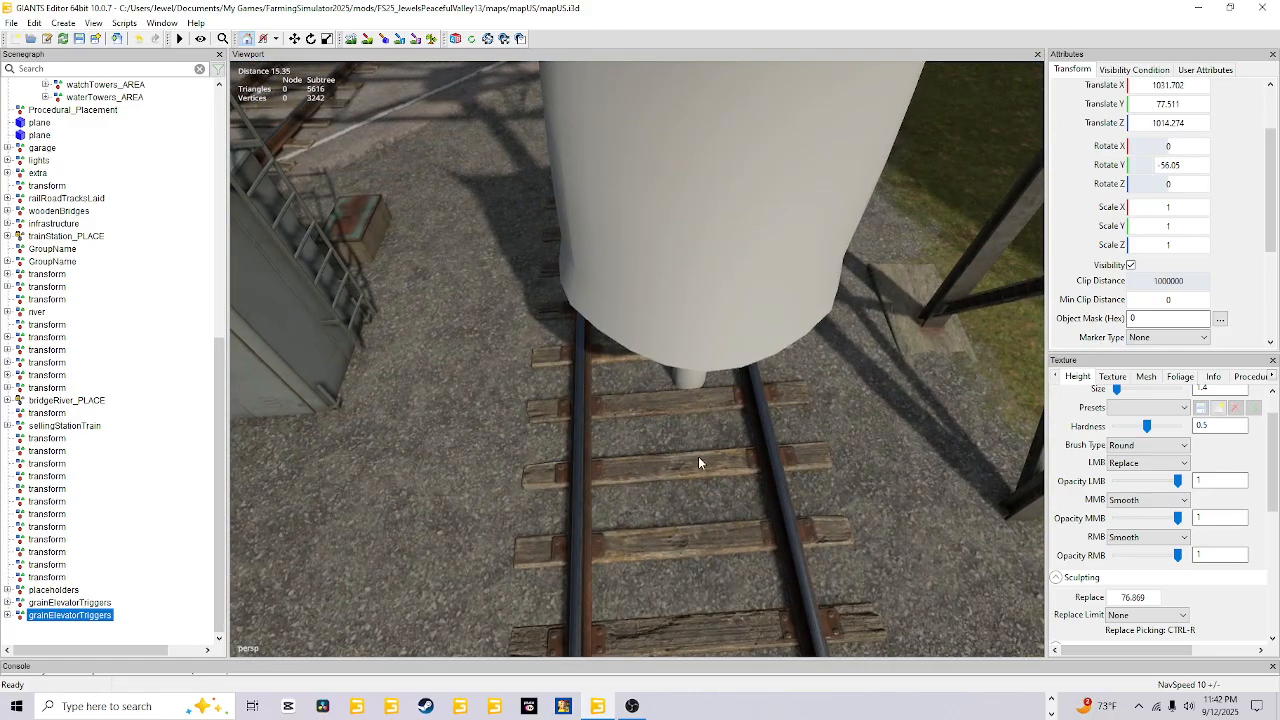
{"action": "left_click_drag", "start_coordinate": [698, 462], "coordinate": [695, 325], "text": "alt"}
{"action": "left_click_drag", "start_coordinate": [698, 192], "coordinate": [650, 398], "text": "alt"}
{"action": "mouse_move", "coordinate": [658, 488]}
{"action": "left_mouse_down"}
{"action": "mouse_move", "coordinate": [668, 495]}
{"action": "mouse_move", "coordinate": [660, 488]}
{"action": "left_mouse_up"}
{"action": "left_click_drag", "start_coordinate": [628, 412], "coordinate": [632, 440]}
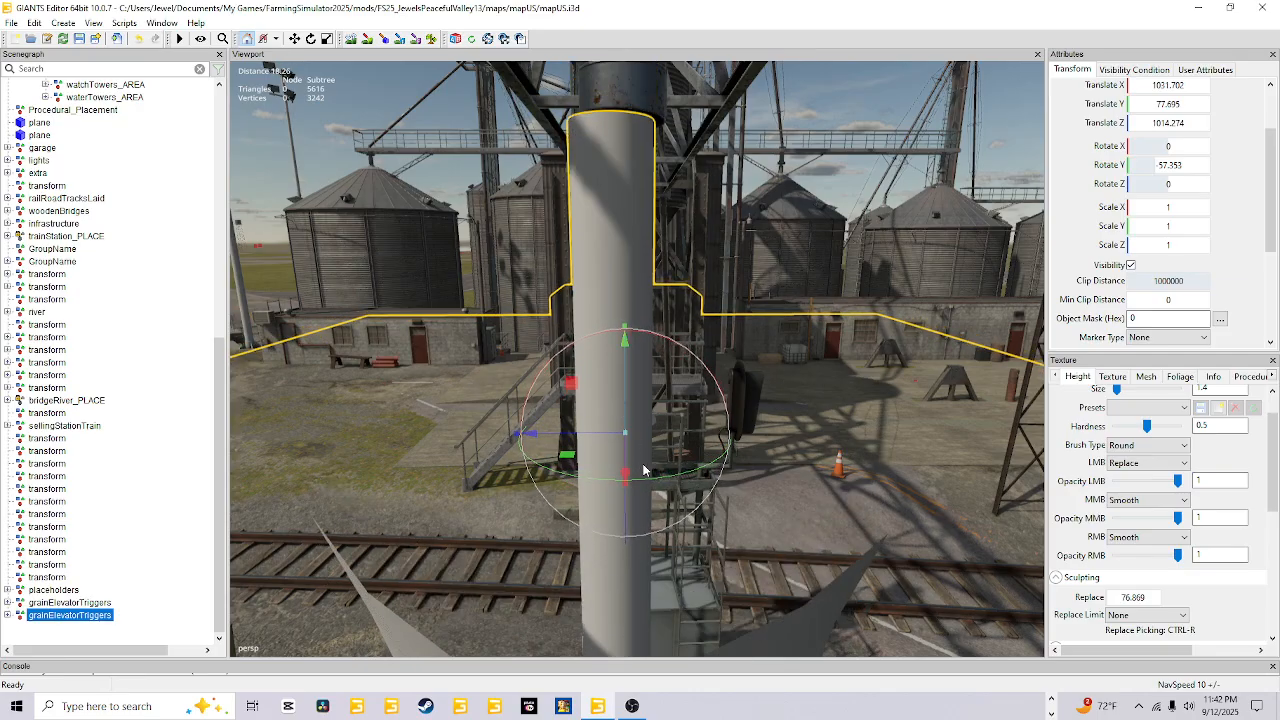
{"action": "left_click_drag", "start_coordinate": [648, 485], "coordinate": [645, 483]}
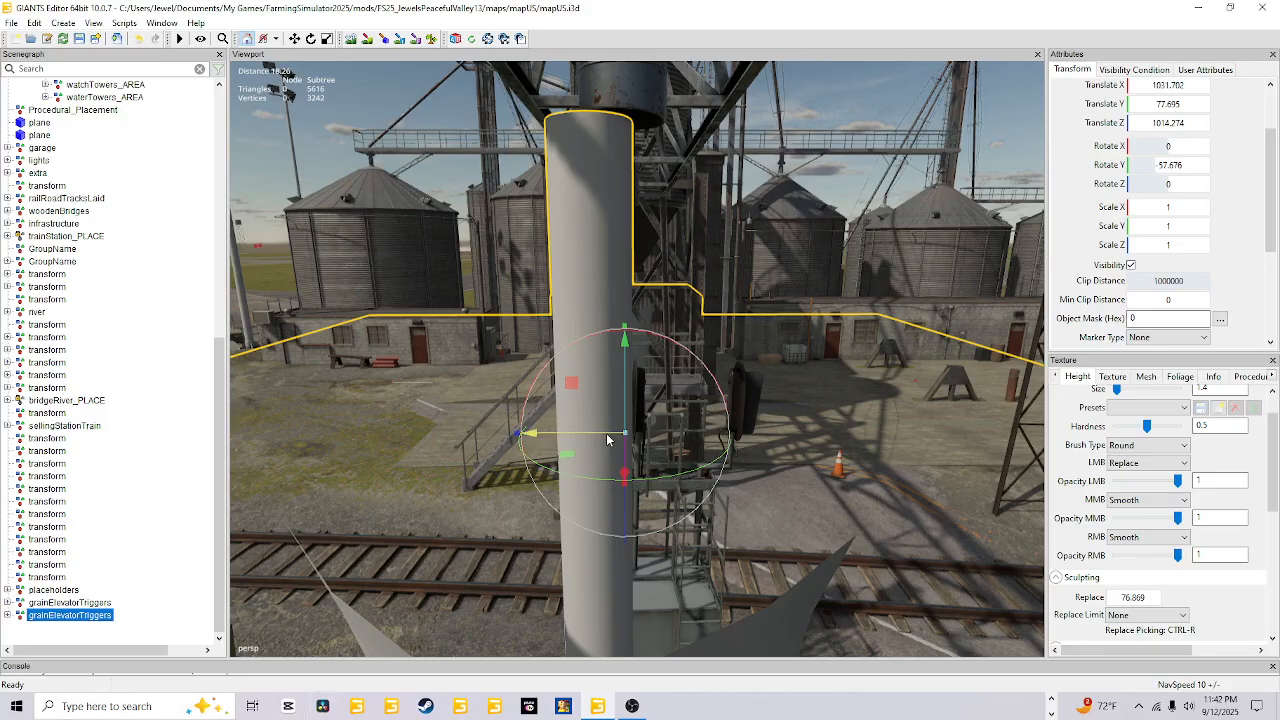
{"action": "left_click_drag", "start_coordinate": [607, 439], "coordinate": [655, 481]}
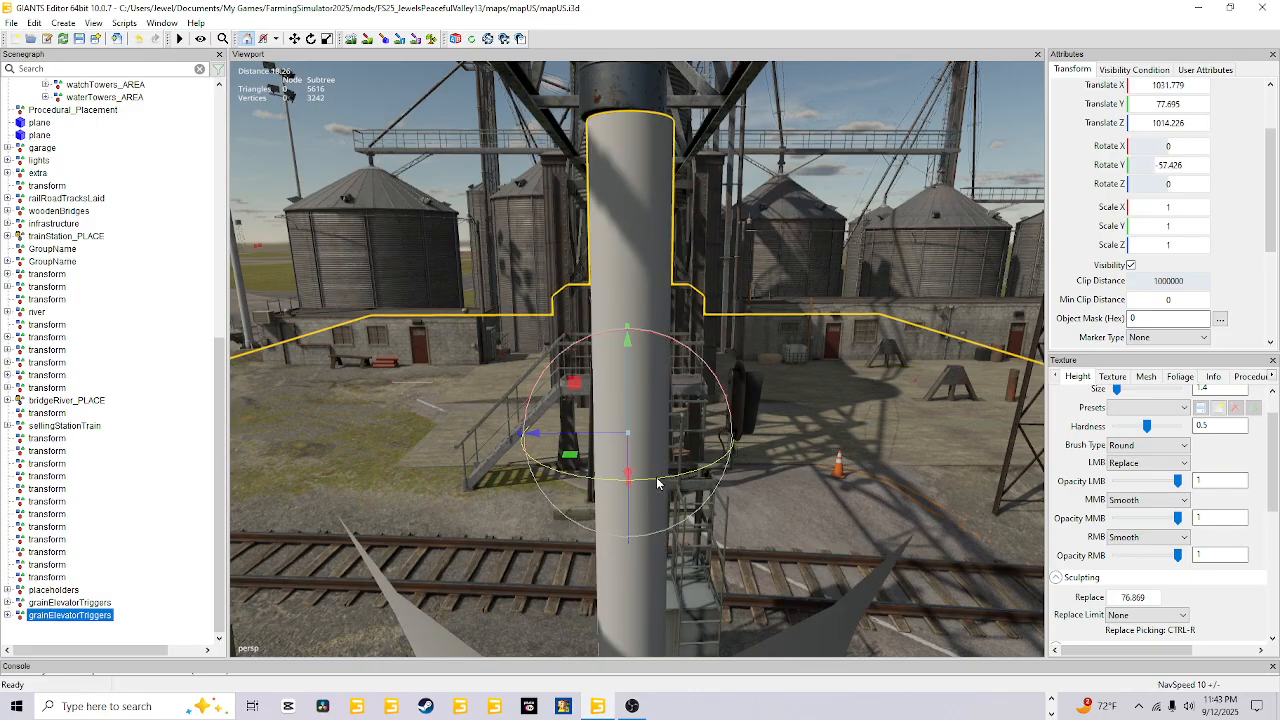
- Fine-tune grainElevatorTriggers under the hopper to about X 1031.87, Z 1014.17 with a Y rotation of about -58.7
{"action": "left_click_drag", "start_coordinate": [723, 509], "coordinate": [493, 513], "text": "alt"}
{"action": "scroll", "coordinate": [662, 478], "scroll_direction": "down", "scroll_amount": 3}
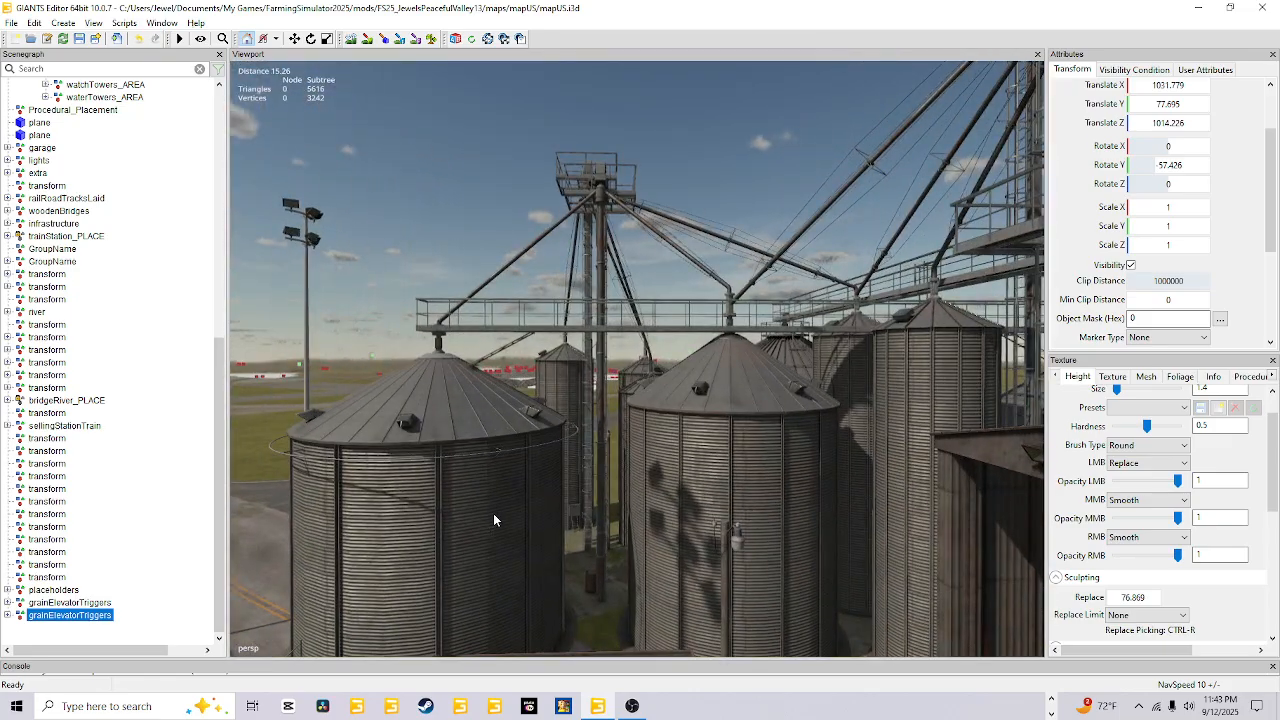
{"action": "key", "text": "f"}
{"action": "scroll", "coordinate": [653, 427], "scroll_direction": "up", "scroll_amount": 3}
{"action": "left_click_drag", "start_coordinate": [653, 427], "coordinate": [811, 540], "text": "alt"}
{"action": "right_click_drag", "start_coordinate": [812, 540], "coordinate": [657, 540], "text": "alt"}
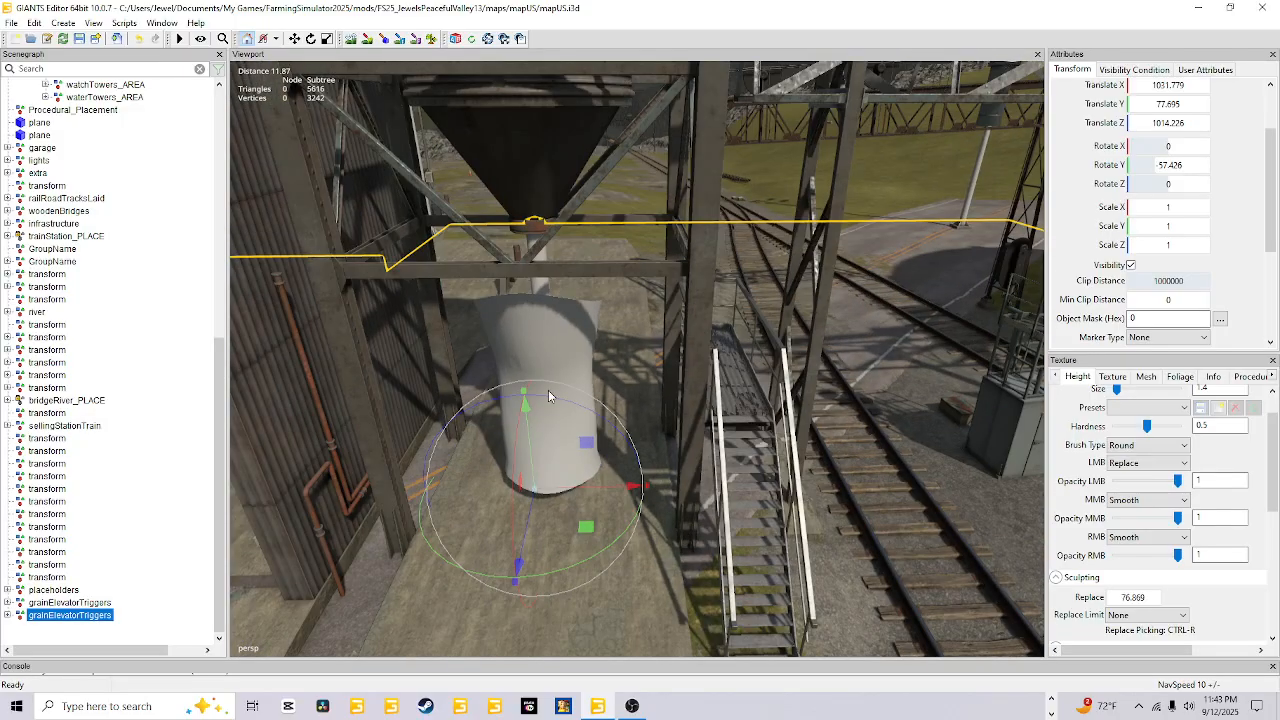
{"action": "left_click_drag", "start_coordinate": [527, 503], "coordinate": [706, 449]}
- Examine from several angles how the train and trailer discharge effects line up with their spouts and the tracks
{"action": "scroll", "coordinate": [695, 489], "scroll_direction": "up", "scroll_amount": 3}
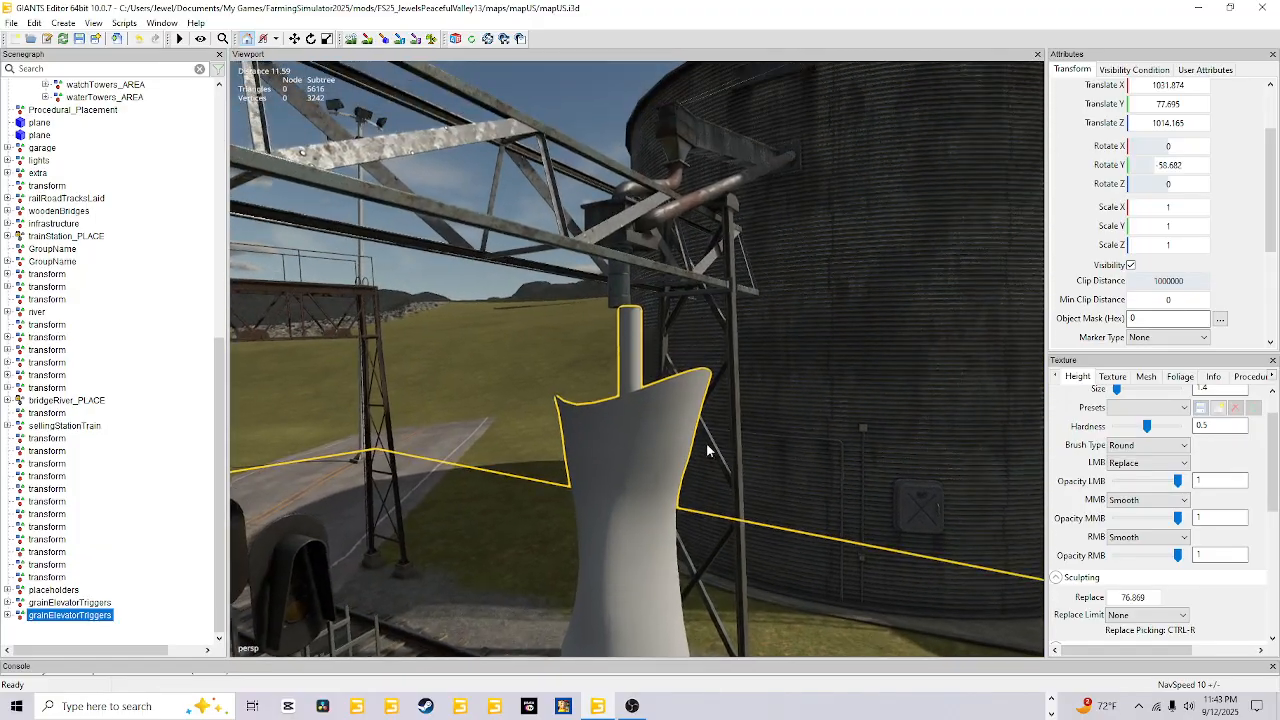
{"action": "scroll", "coordinate": [698, 446], "scroll_direction": "up", "scroll_amount": 2}
{"action": "scroll", "coordinate": [720, 430], "scroll_direction": "up", "scroll_amount": 2}
{"action": "left_click_drag", "start_coordinate": [745, 411], "coordinate": [155, 451], "text": "alt"}
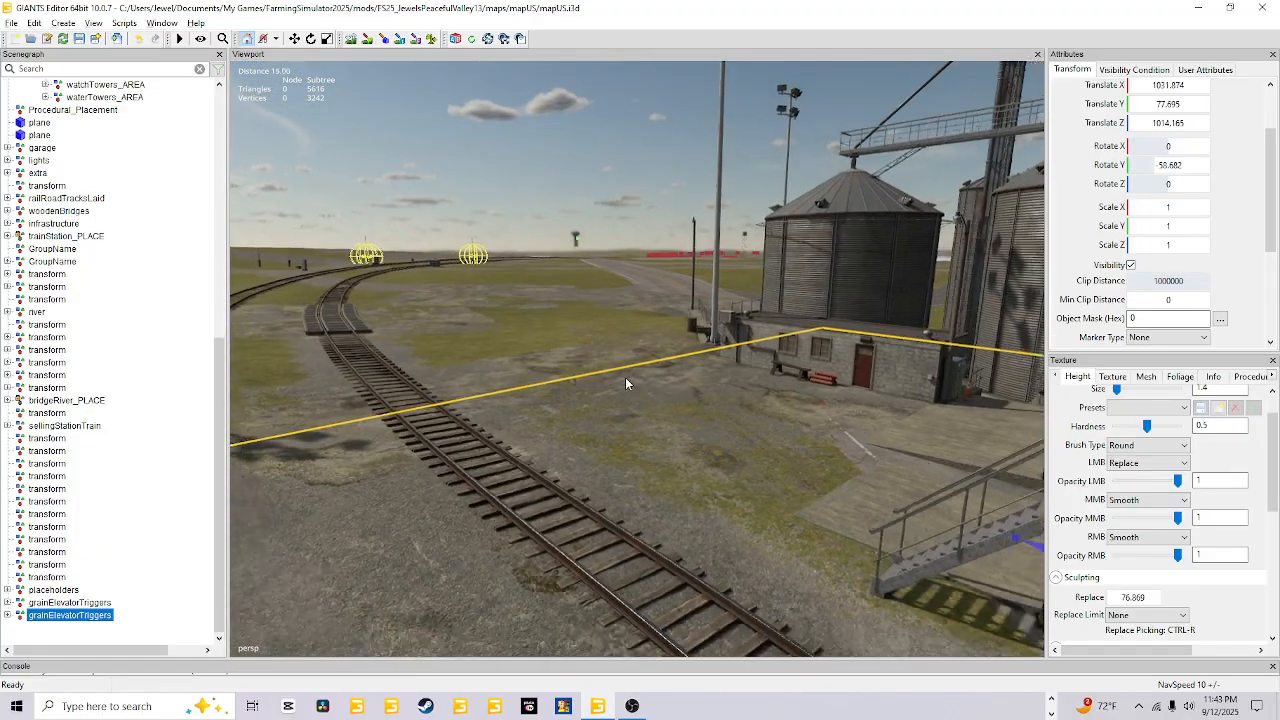
{"action": "left_click_drag", "start_coordinate": [625, 377], "coordinate": [756, 497], "text": "alt"}
{"action": "scroll", "coordinate": [700, 514], "scroll_direction": "down", "scroll_amount": 4}
{"action": "left_click_drag", "start_coordinate": [637, 560], "coordinate": [593, 470], "text": "alt"}
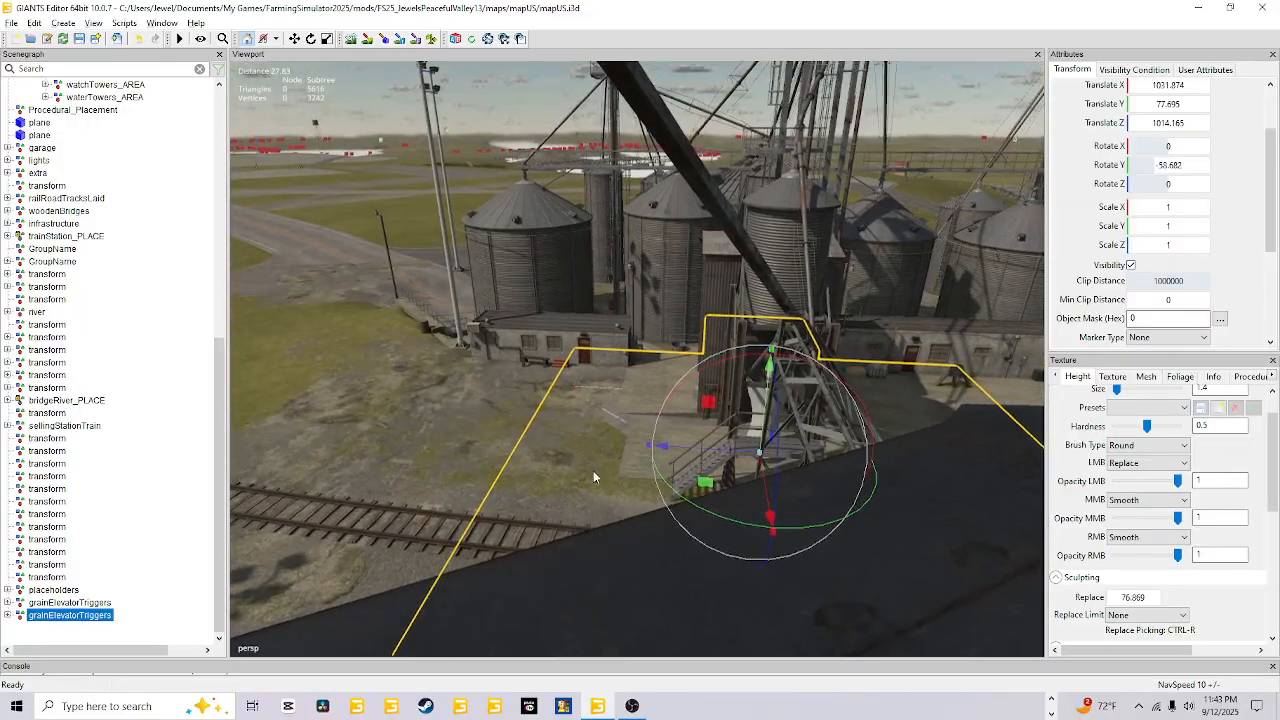
{"action": "scroll", "coordinate": [530, 466], "scroll_direction": "up", "scroll_amount": 4}
{"action": "key", "text": "f"}
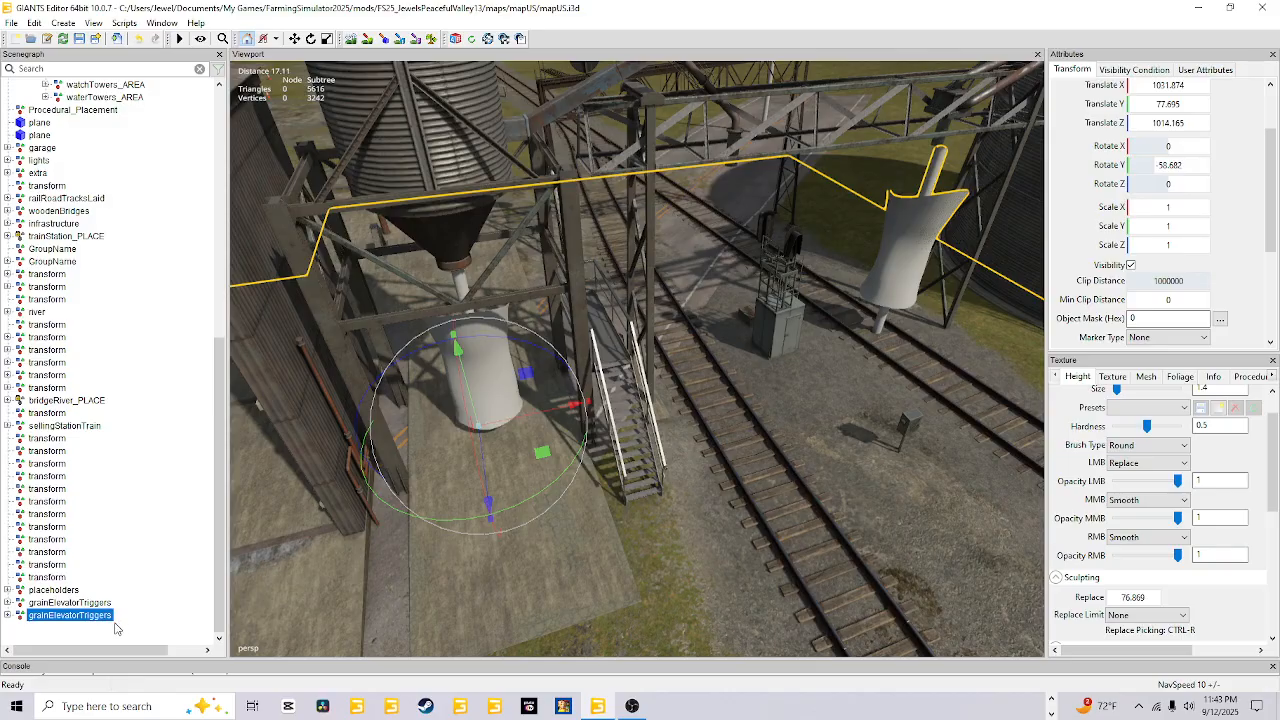
{"action": "left_click_drag", "start_coordinate": [723, 378], "coordinate": [673, 387], "text": "alt"}
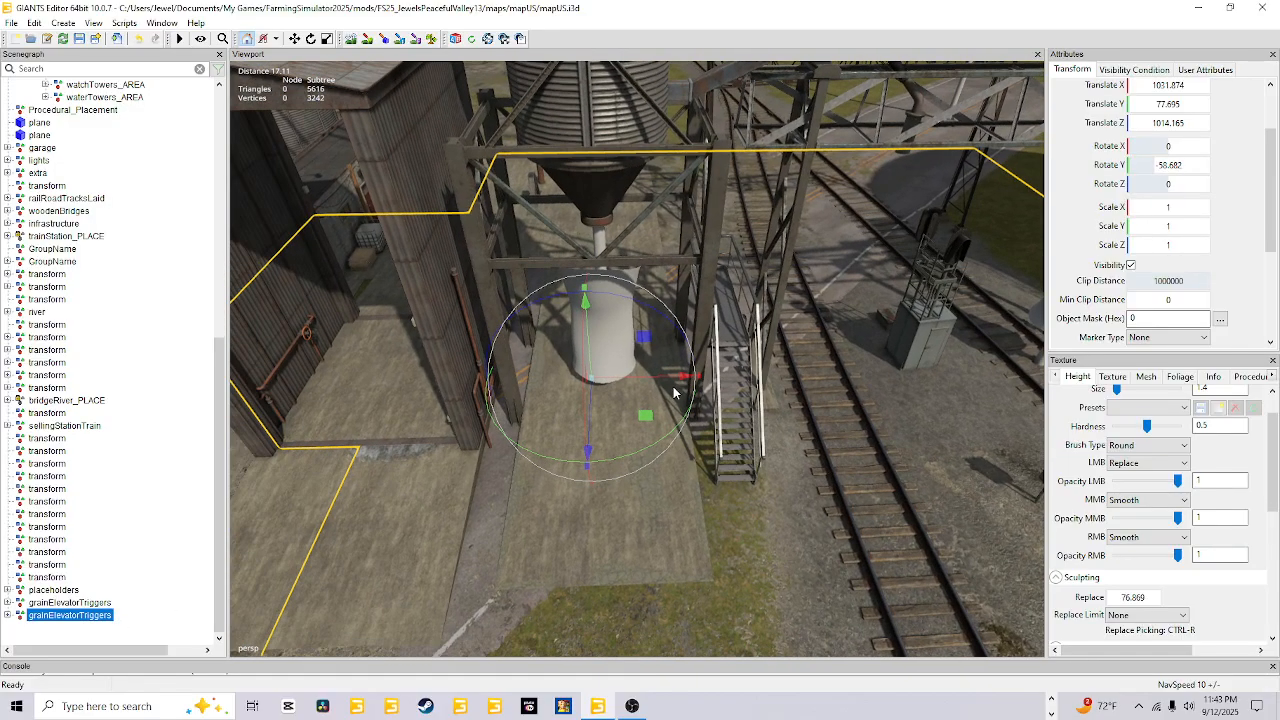
{"action": "scroll", "coordinate": [753, 283], "scroll_direction": "down", "scroll_amount": 6}
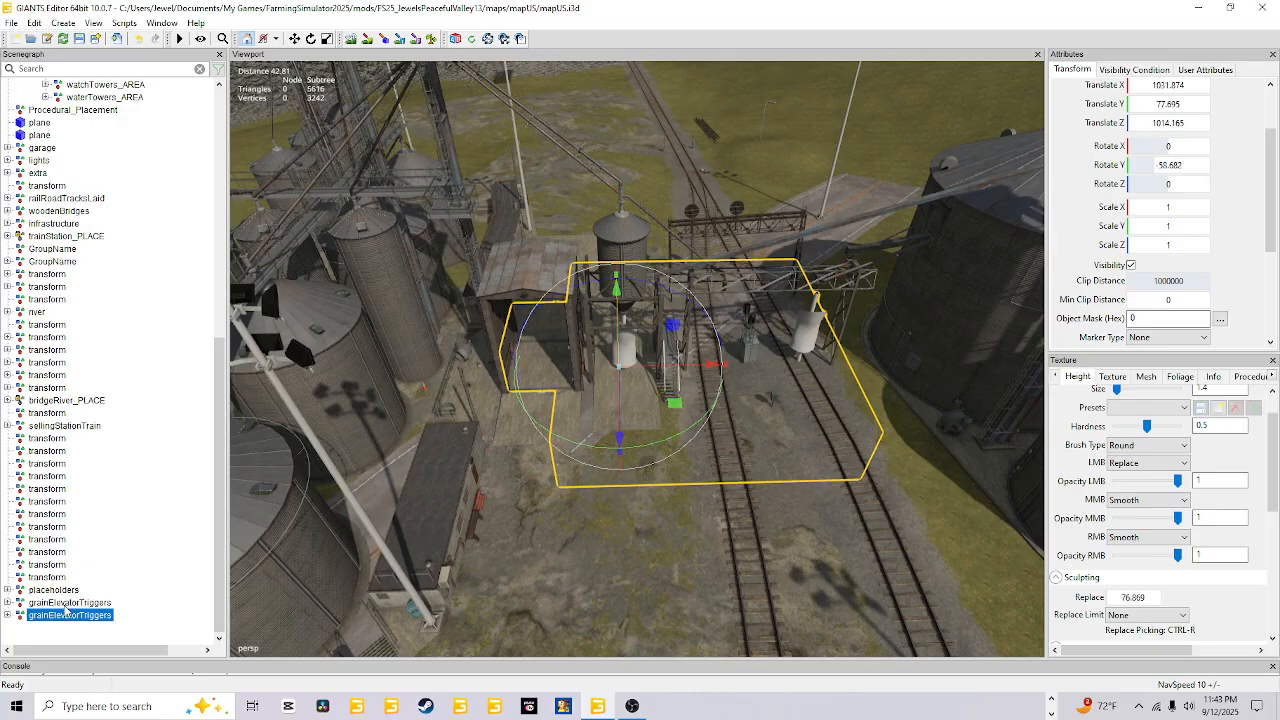
- Expand the imported grainElevatorTriggers and its loadingTriggerTrailer group, and turn off the visibility of the trailer's dischargeEffect
{"action": "left_click", "coordinate": [8, 615]}
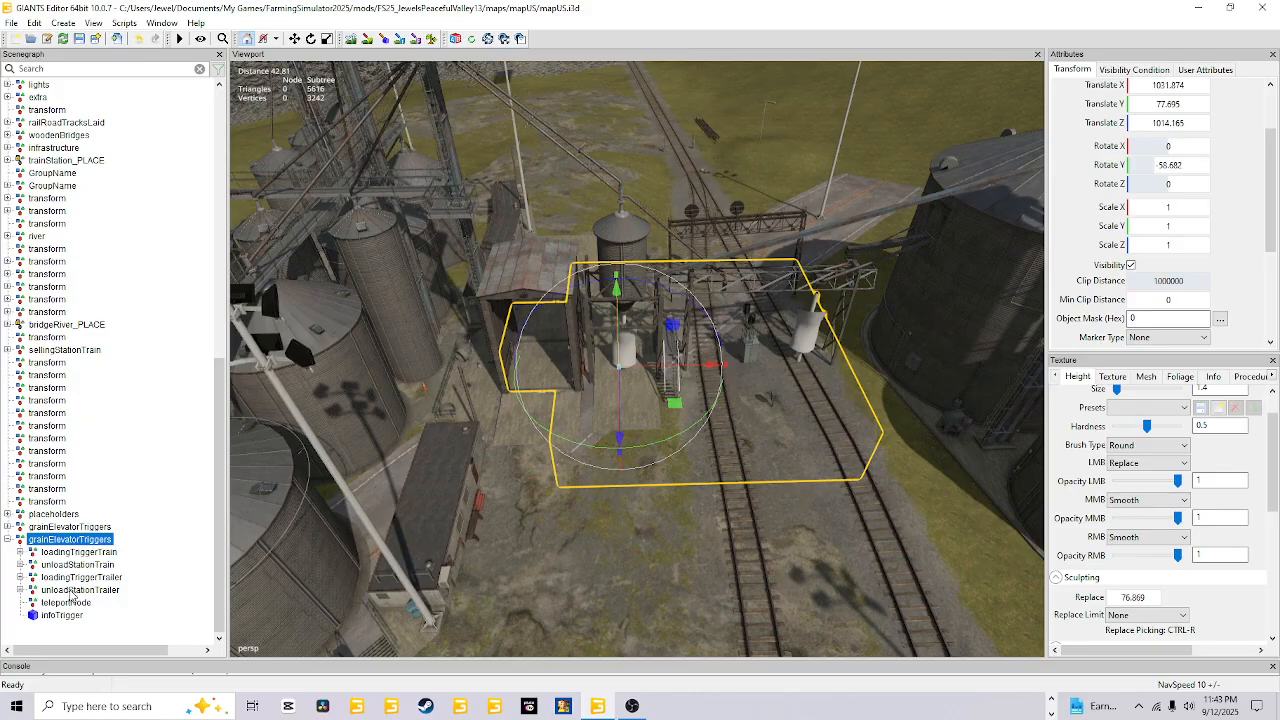
{"action": "left_click", "coordinate": [72, 590]}
{"action": "left_click", "coordinate": [82, 578]}
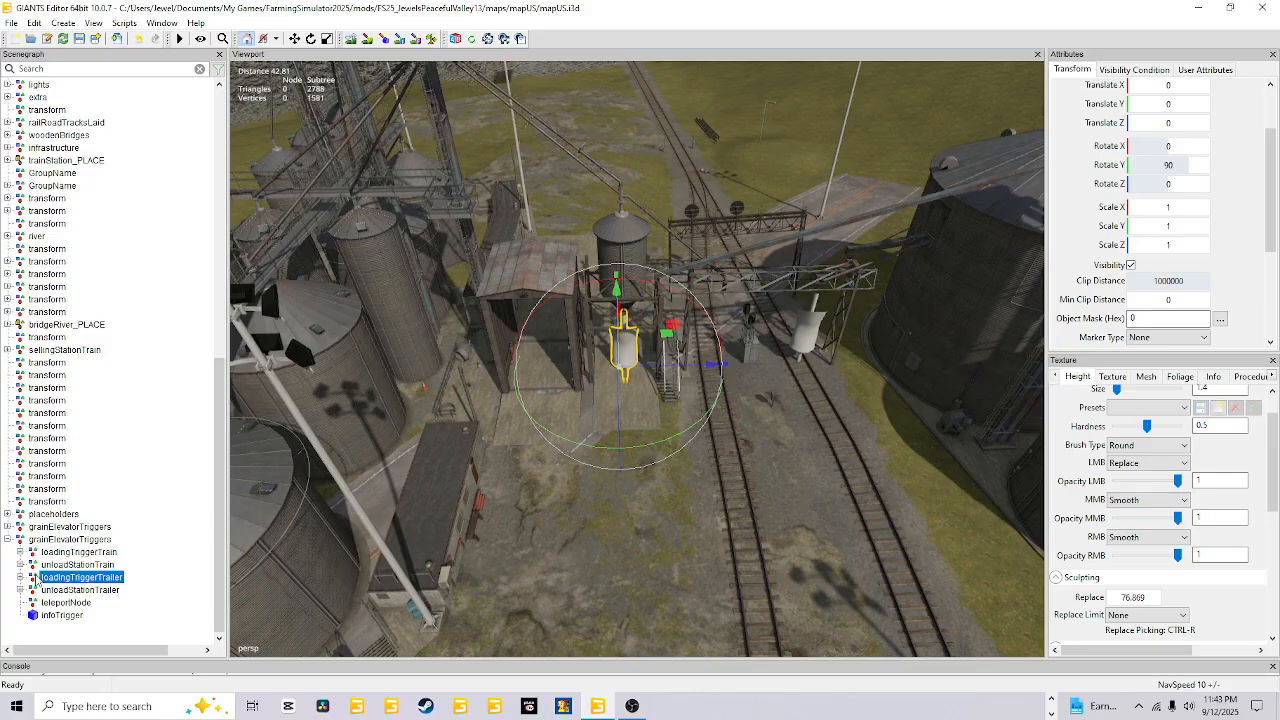
{"action": "left_click", "coordinate": [20, 578]}
{"action": "scroll", "coordinate": [22, 582], "scroll_direction": "down", "scroll_amount": 2}
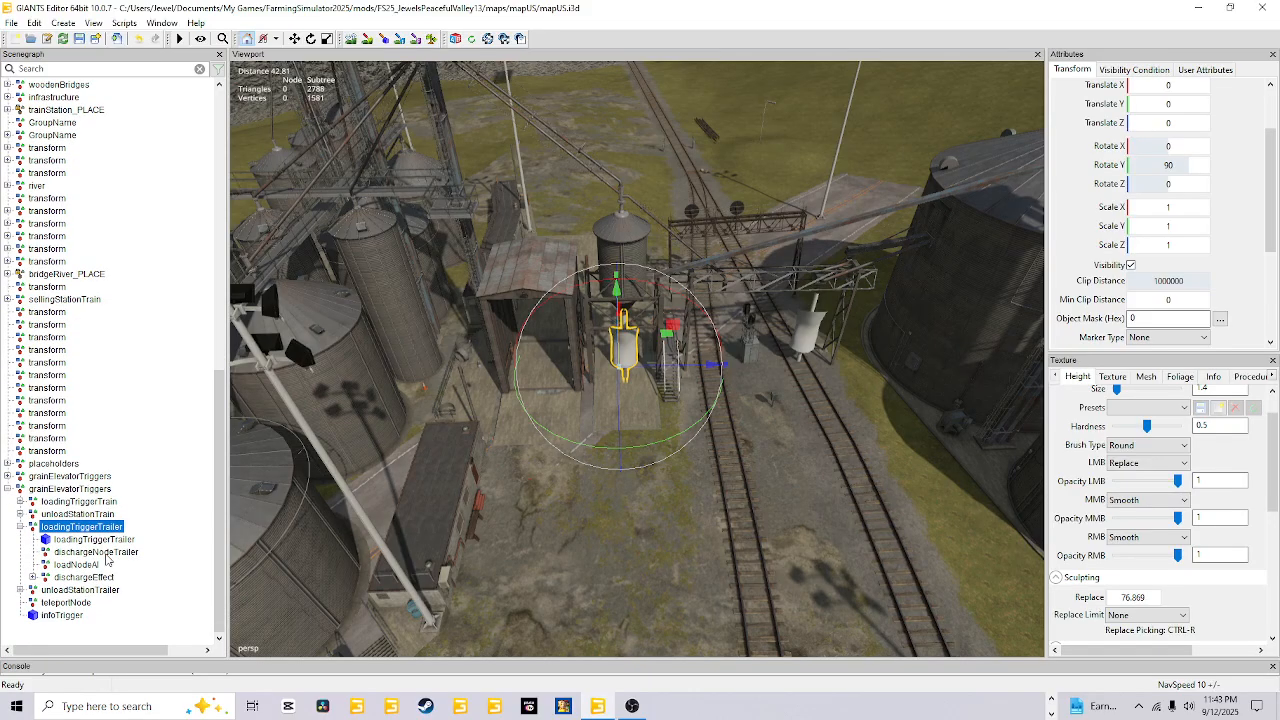
{"action": "left_click", "coordinate": [88, 578]}
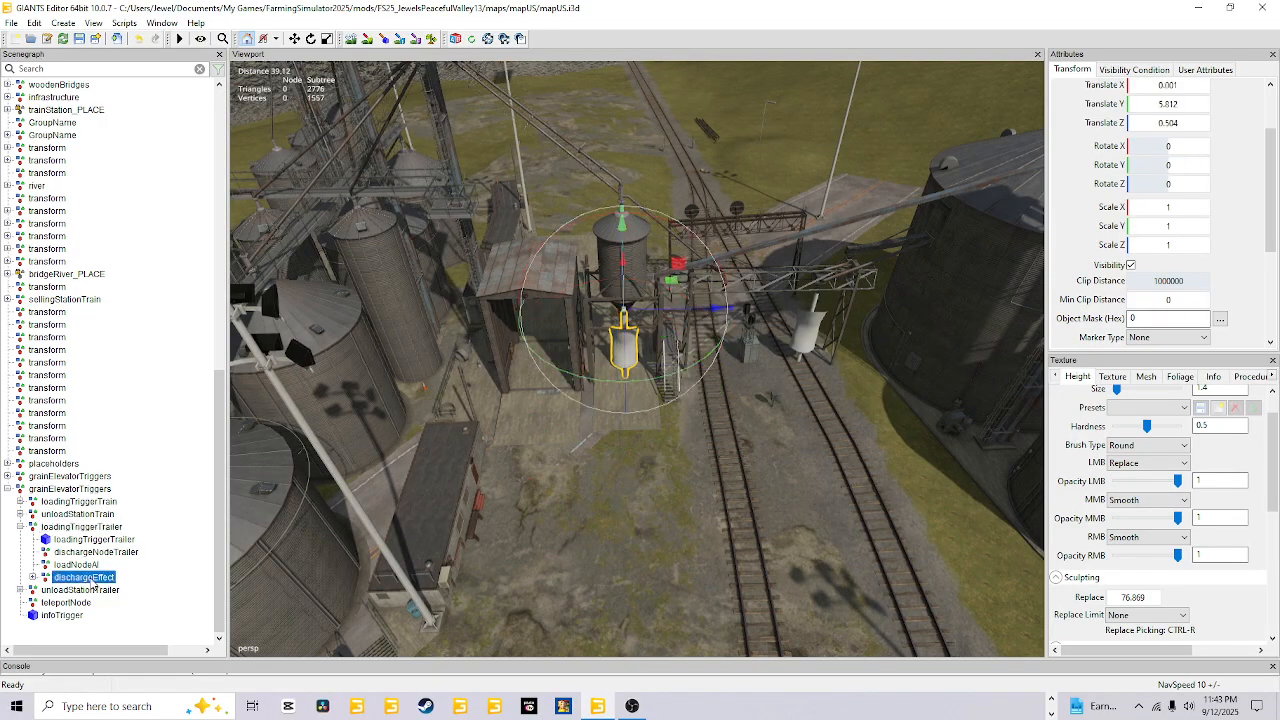
{"action": "left_click", "coordinate": [1131, 266]}
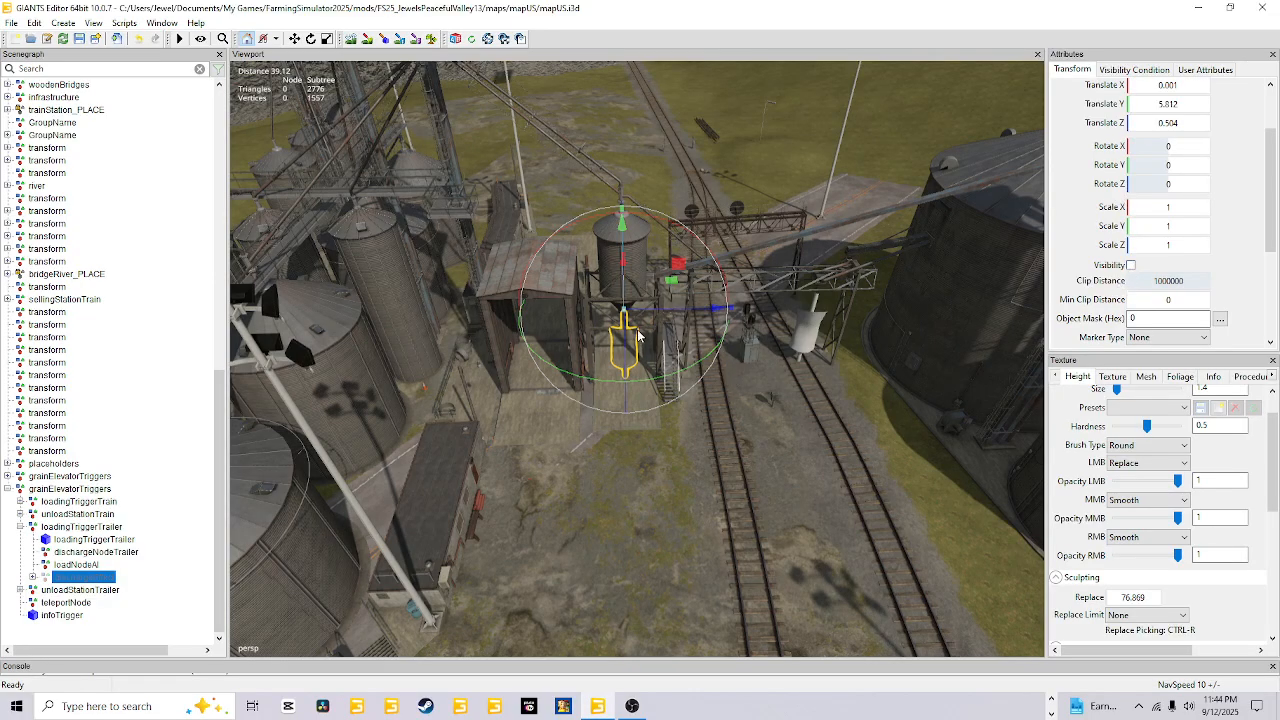
- Inspect the hidden trailer discharge outline below the hopper and the train discharge effect at the spout above the track
{"action": "scroll", "coordinate": [613, 508], "scroll_direction": "up", "scroll_amount": 8}
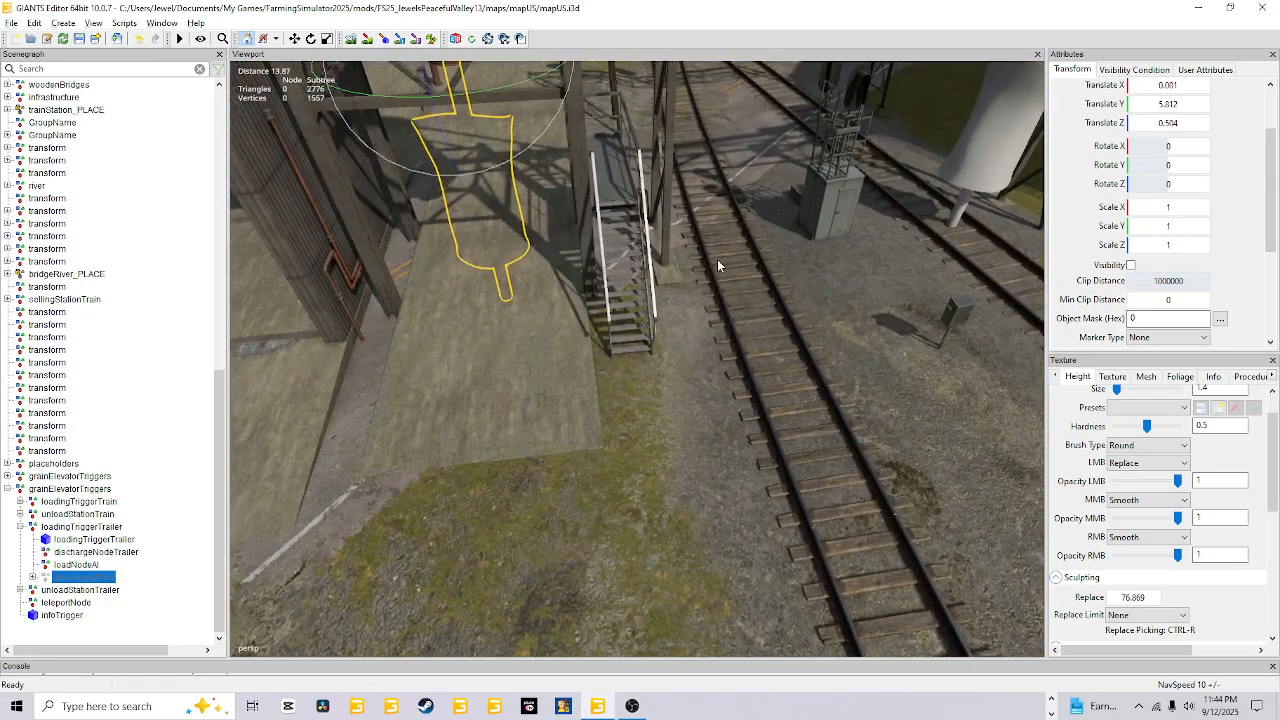
{"action": "scroll", "coordinate": [718, 261], "scroll_direction": "down", "scroll_amount": 4}
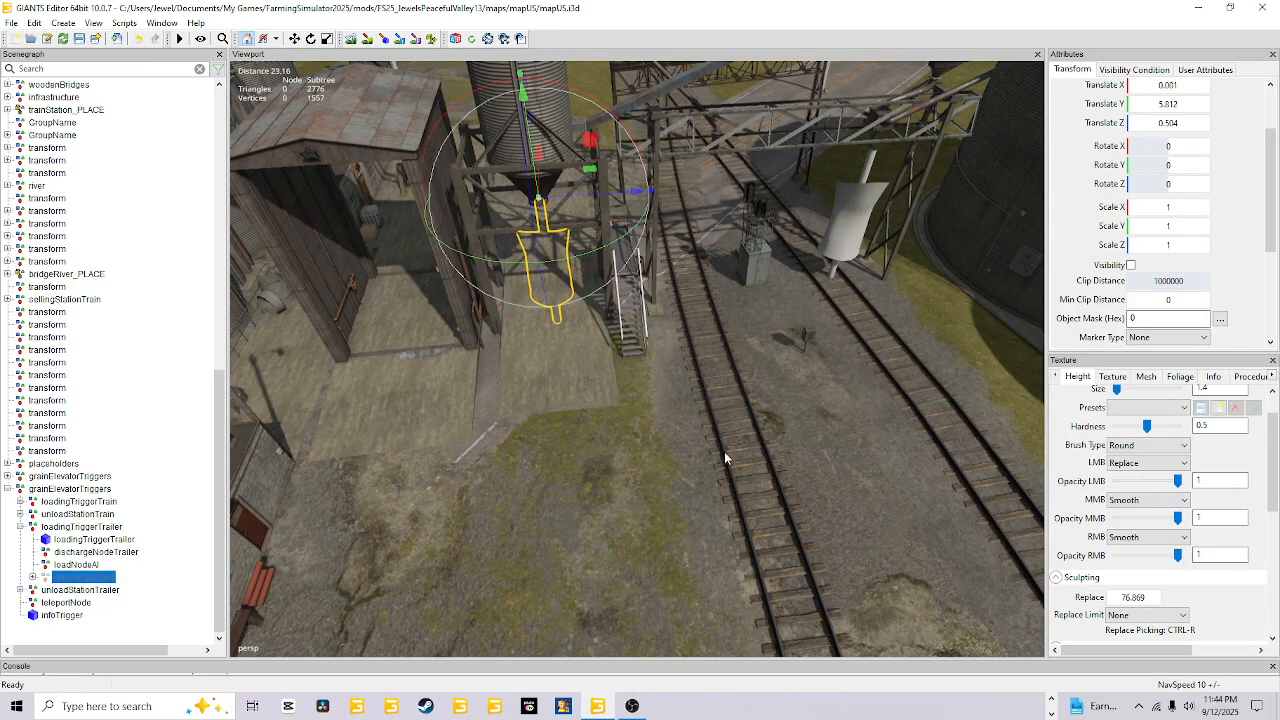
{"action": "left_click_drag", "start_coordinate": [724, 451], "coordinate": [634, 448], "text": "alt"}
{"action": "scroll", "coordinate": [679, 349], "scroll_direction": "up", "scroll_amount": 7}
{"action": "left_click_drag", "start_coordinate": [679, 349], "coordinate": [575, 380], "text": "alt"}
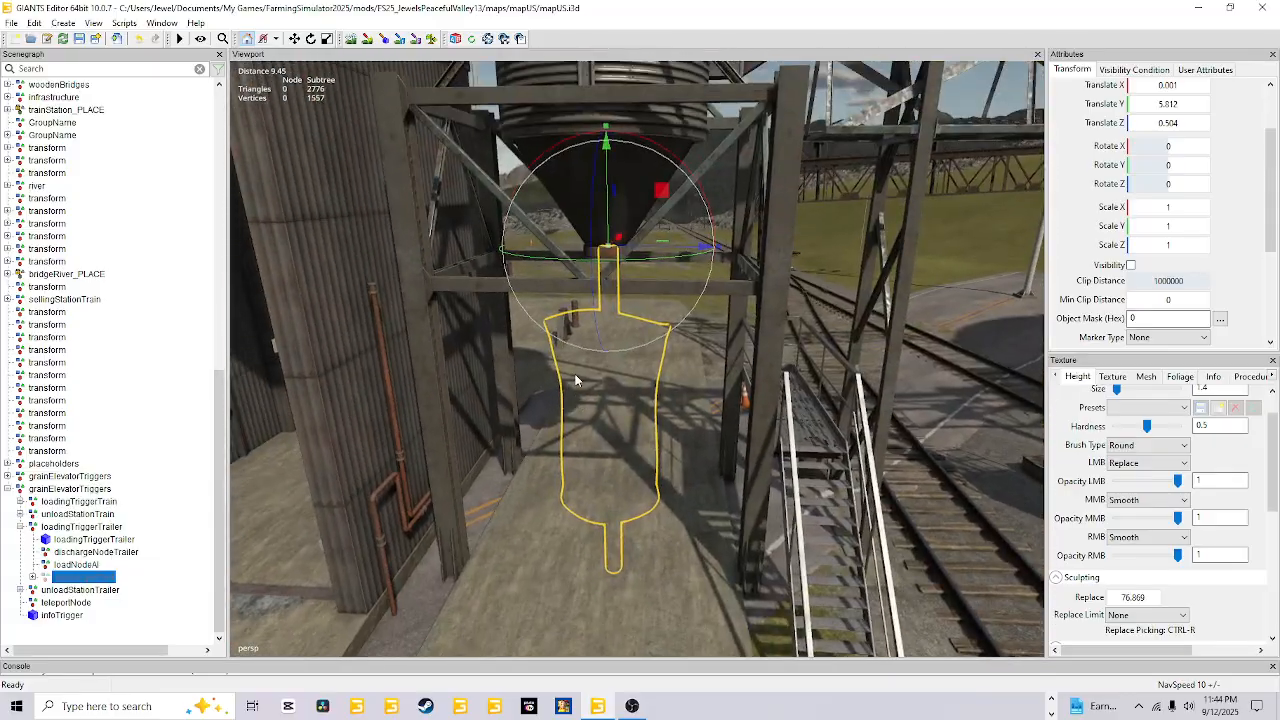
{"action": "left_click_drag", "start_coordinate": [607, 260], "coordinate": [743, 312], "text": "alt"}
{"action": "scroll", "coordinate": [634, 428], "scroll_direction": "up", "scroll_amount": 1}
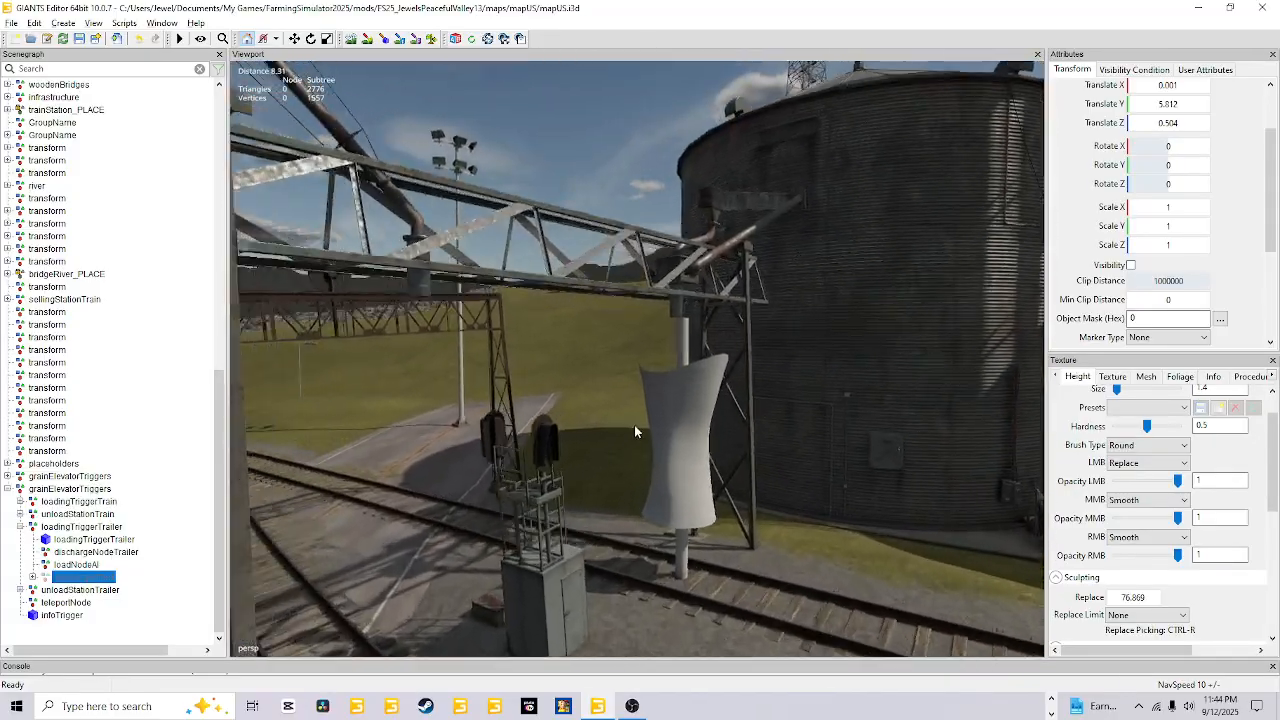
{"action": "left_click_drag", "start_coordinate": [634, 432], "coordinate": [735, 323], "text": "alt"}
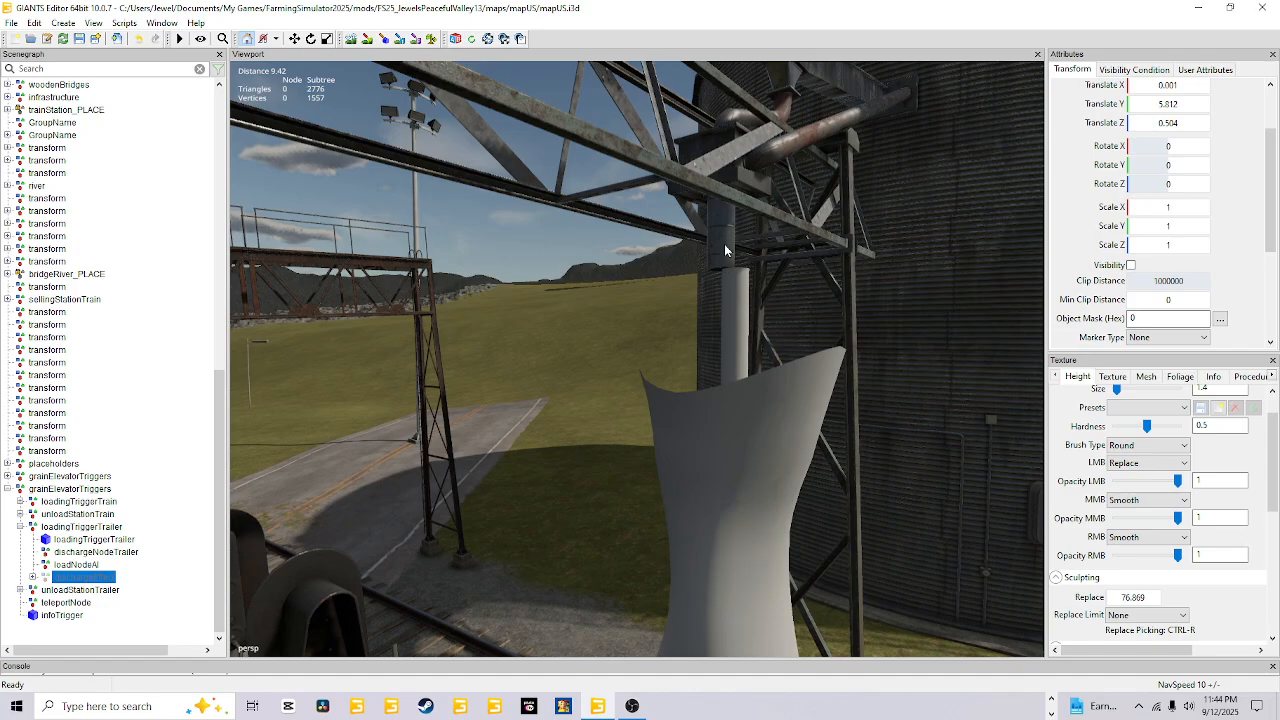
{"action": "left_click_drag", "start_coordinate": [727, 243], "coordinate": [706, 510], "text": "alt"}
{"action": "left_click_drag", "start_coordinate": [798, 450], "coordinate": [709, 446], "text": "alt"}
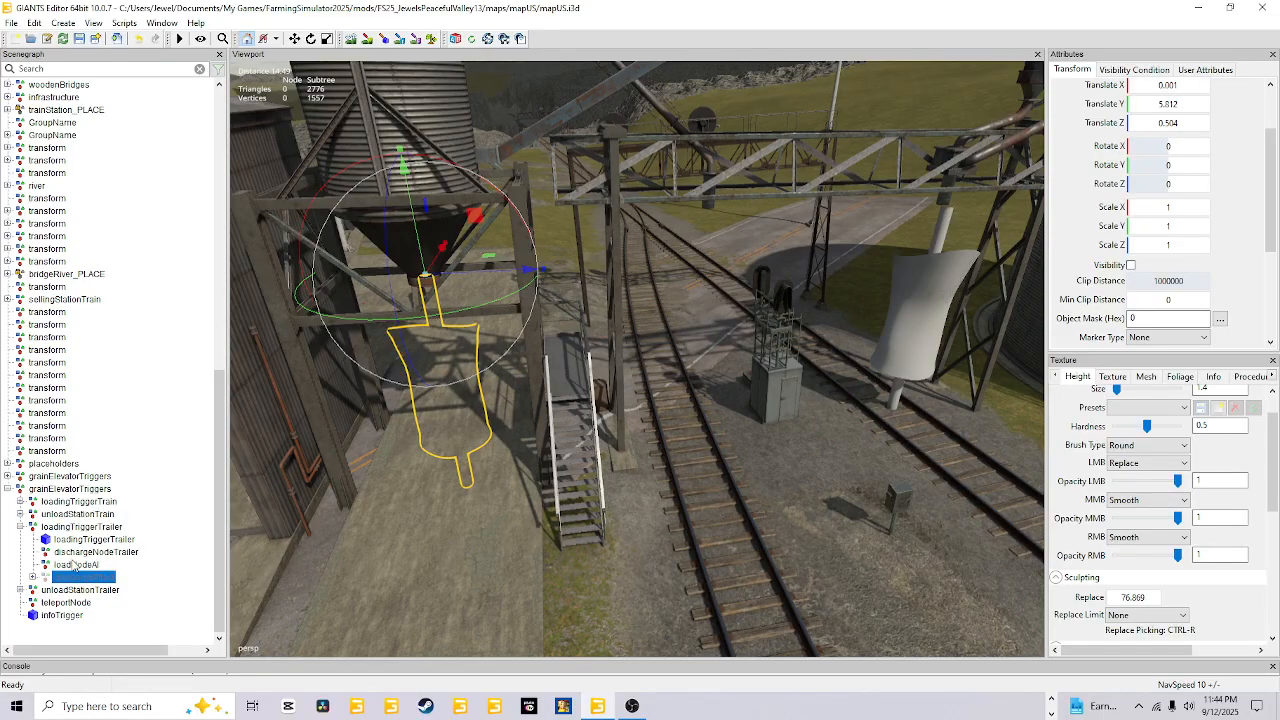
- Turn off the visibility of loadingTriggerTrain in the imported grainElevatorTriggers
{"action": "left_click", "coordinate": [88, 502]}
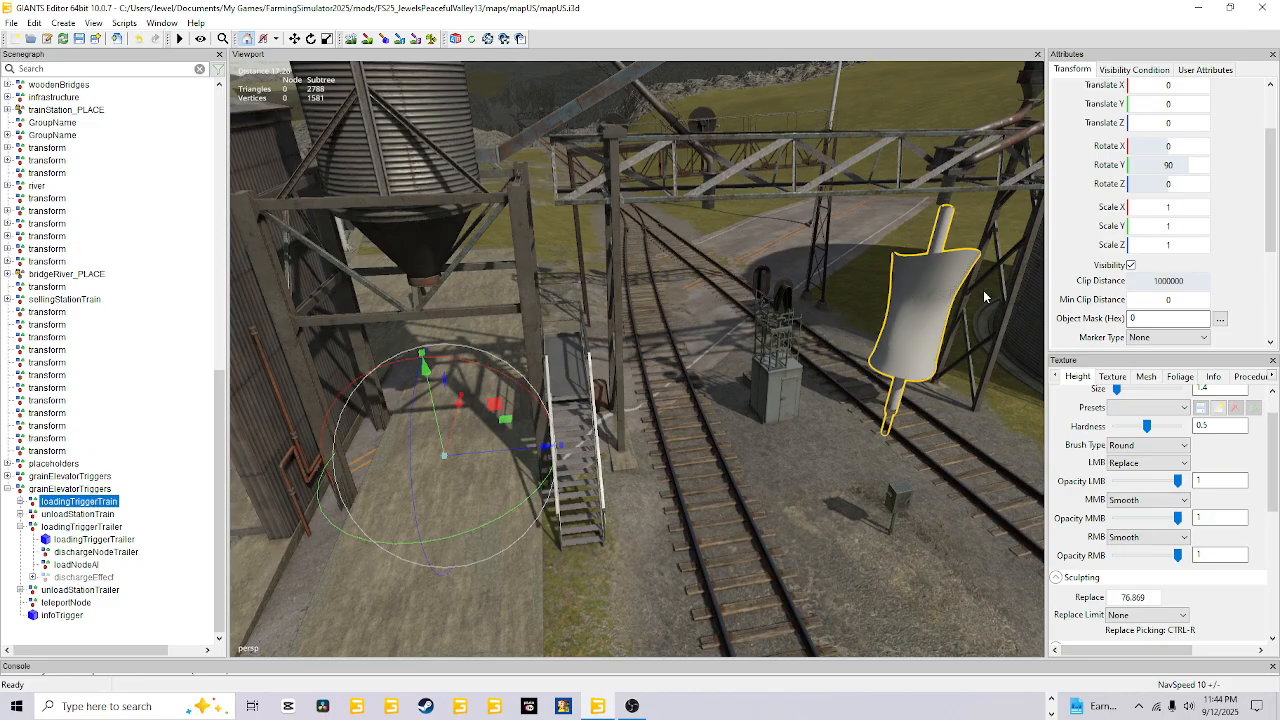
{"action": "left_click", "coordinate": [1131, 266]}
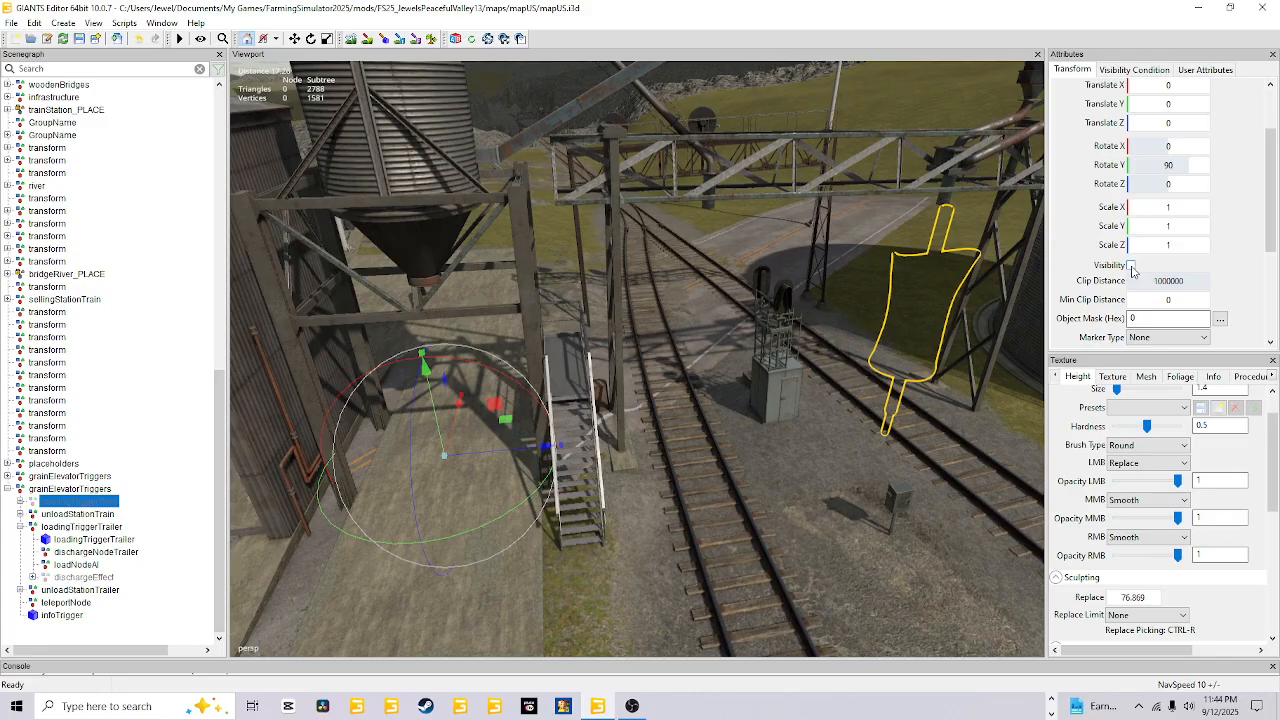
{"action": "left_click_drag", "start_coordinate": [857, 403], "coordinate": [758, 454], "text": "alt"}
{"action": "scroll", "coordinate": [700, 500], "scroll_direction": "down", "scroll_amount": 4}
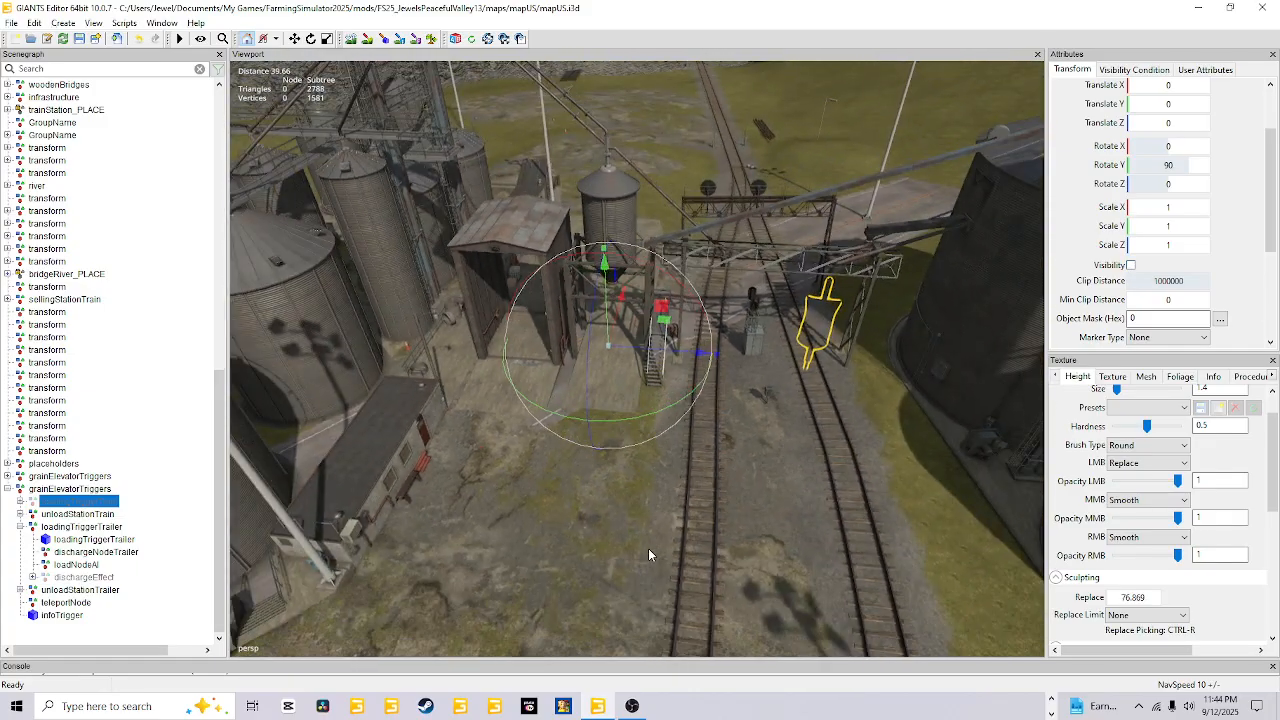
- Remove the duplicate imported grainElevatorTriggers and select the original one
{"action": "left_click", "coordinate": [52, 491]}
{"action": "key", "text": "ctrl+z"}
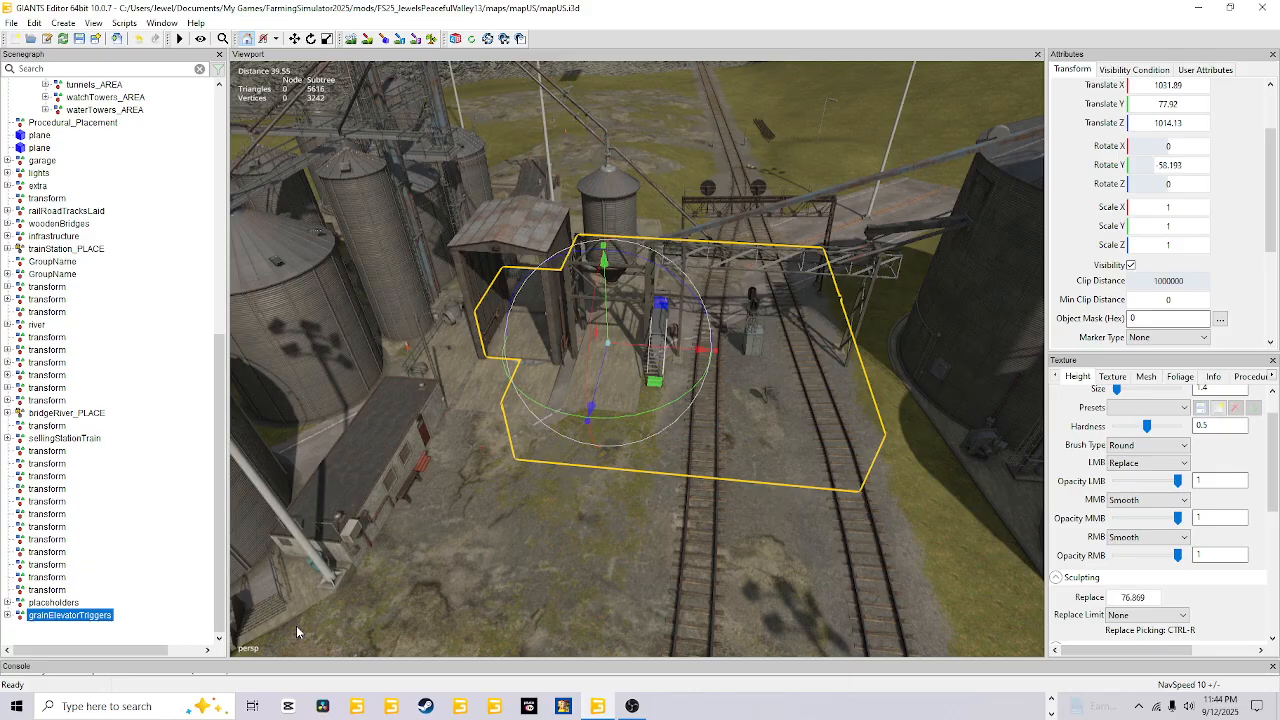
- Examine the ground at the unloading shed's entrance and the original trigger's outline beside it
{"action": "middle_click_drag", "start_coordinate": [700, 457], "coordinate": [584, 545]}
{"action": "left_click_drag", "start_coordinate": [686, 479], "coordinate": [566, 528], "text": "alt"}
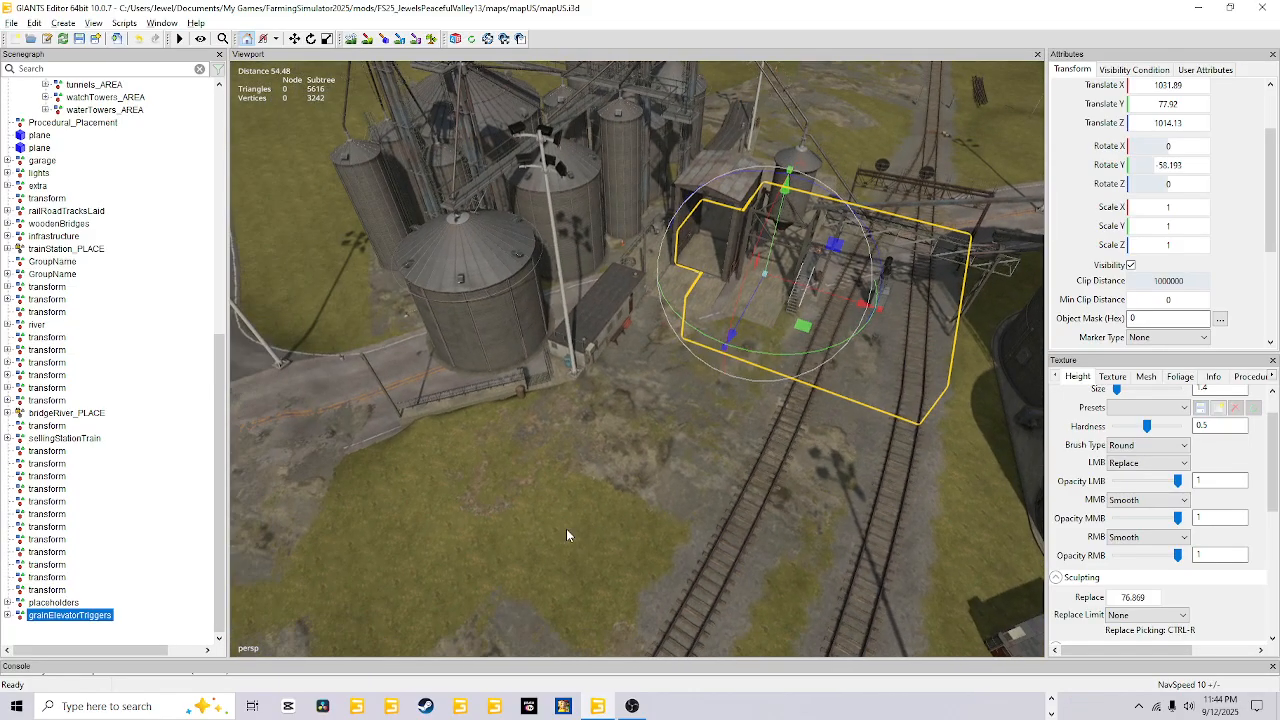
{"action": "scroll", "coordinate": [566, 528], "scroll_direction": "up", "scroll_amount": 4}
{"action": "left_click_drag", "start_coordinate": [744, 413], "coordinate": [709, 467], "text": "alt"}
{"action": "scroll", "coordinate": [600, 514], "scroll_direction": "up", "scroll_amount": 2}
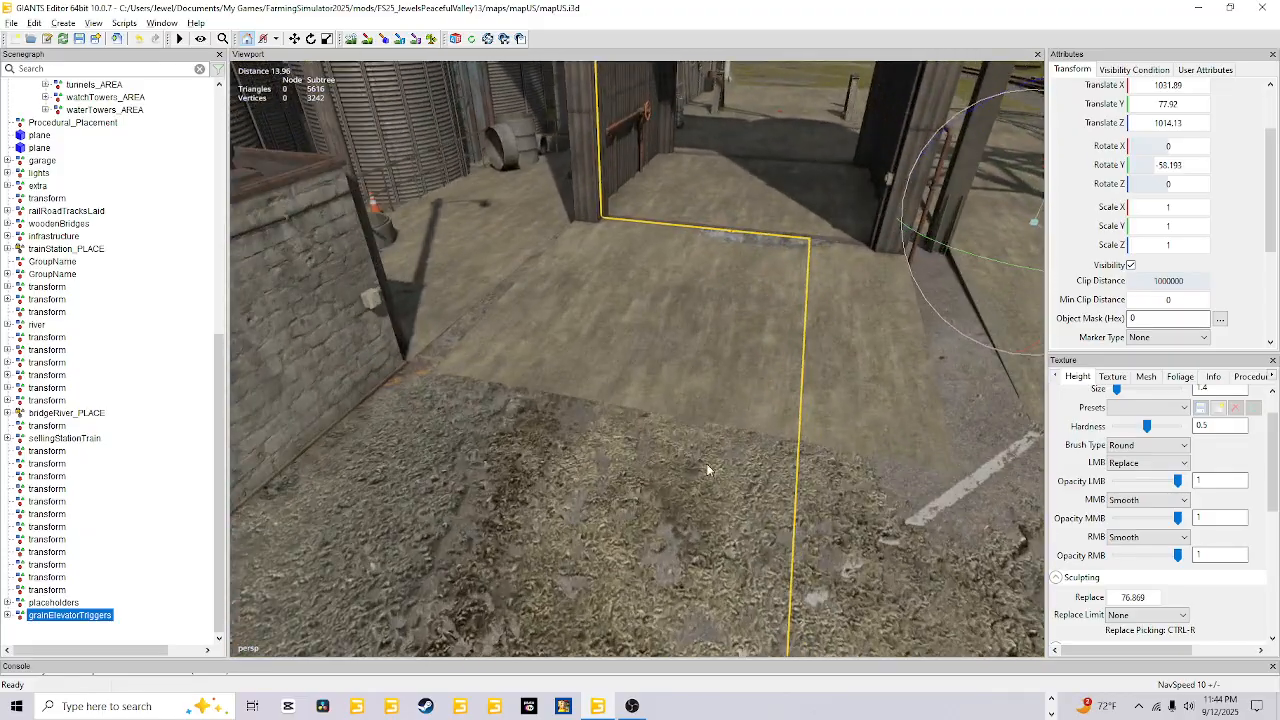
{"action": "scroll", "coordinate": [663, 507], "scroll_direction": "up", "scroll_amount": 3}
{"action": "left_click_drag", "start_coordinate": [663, 507], "coordinate": [733, 459], "text": "alt"}
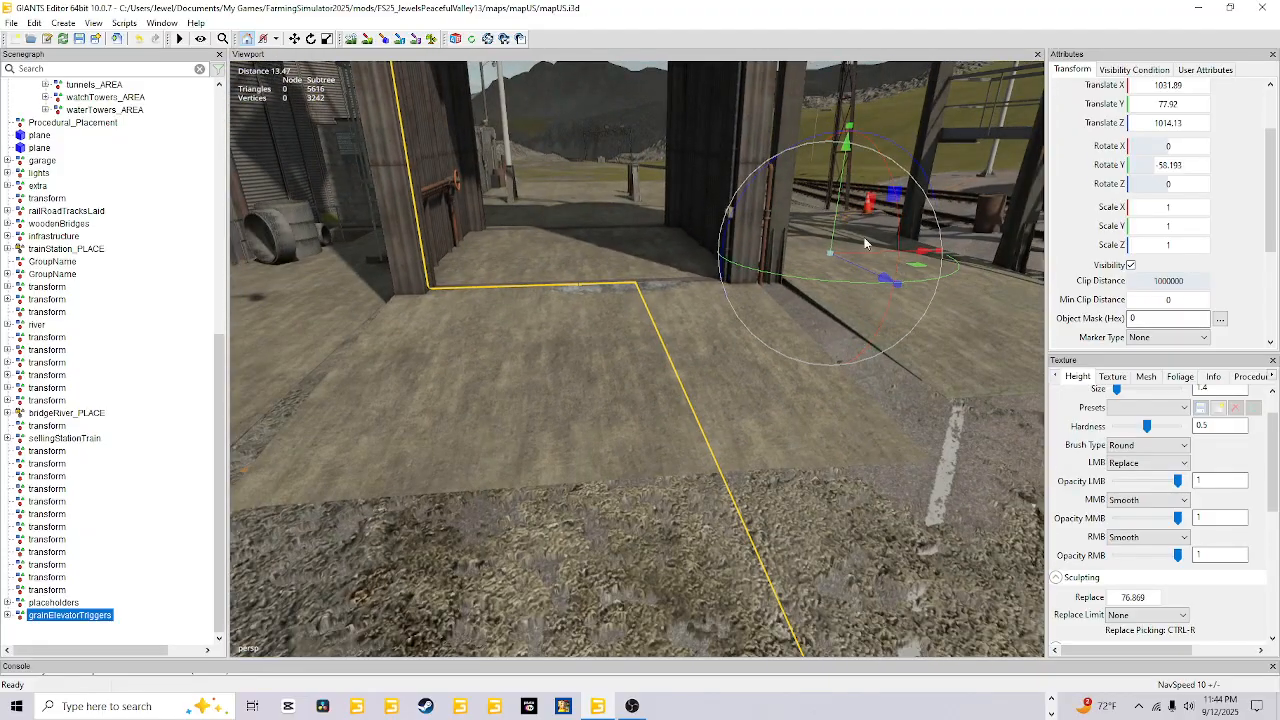
- Examine the ground in front of the unloading shed and the grainElevatorTriggers outline from above and at ground level
{"action": "left_click_drag", "start_coordinate": [577, 287], "coordinate": [644, 245], "text": "alt"}
{"action": "scroll", "coordinate": [529, 378], "scroll_direction": "up", "scroll_amount": 3}
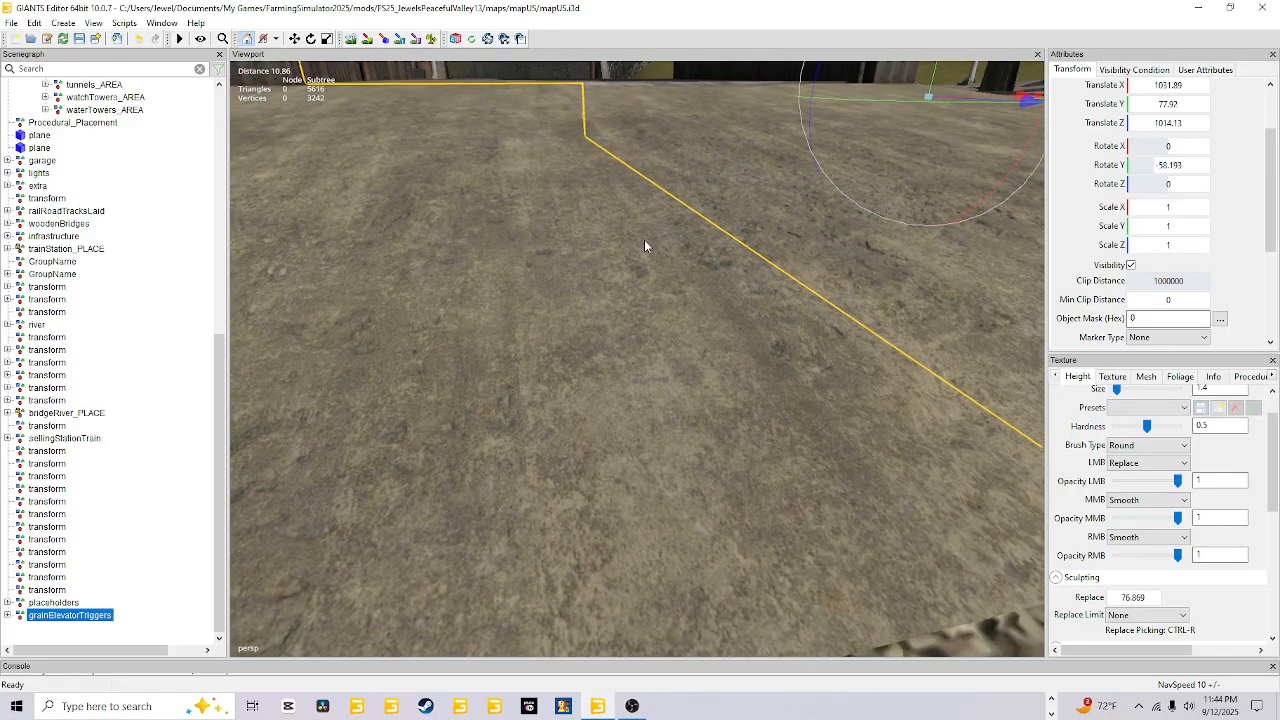
{"action": "left_click_drag", "start_coordinate": [647, 343], "coordinate": [603, 418], "text": "alt"}
{"action": "scroll", "coordinate": [605, 411], "scroll_direction": "up", "scroll_amount": 1}
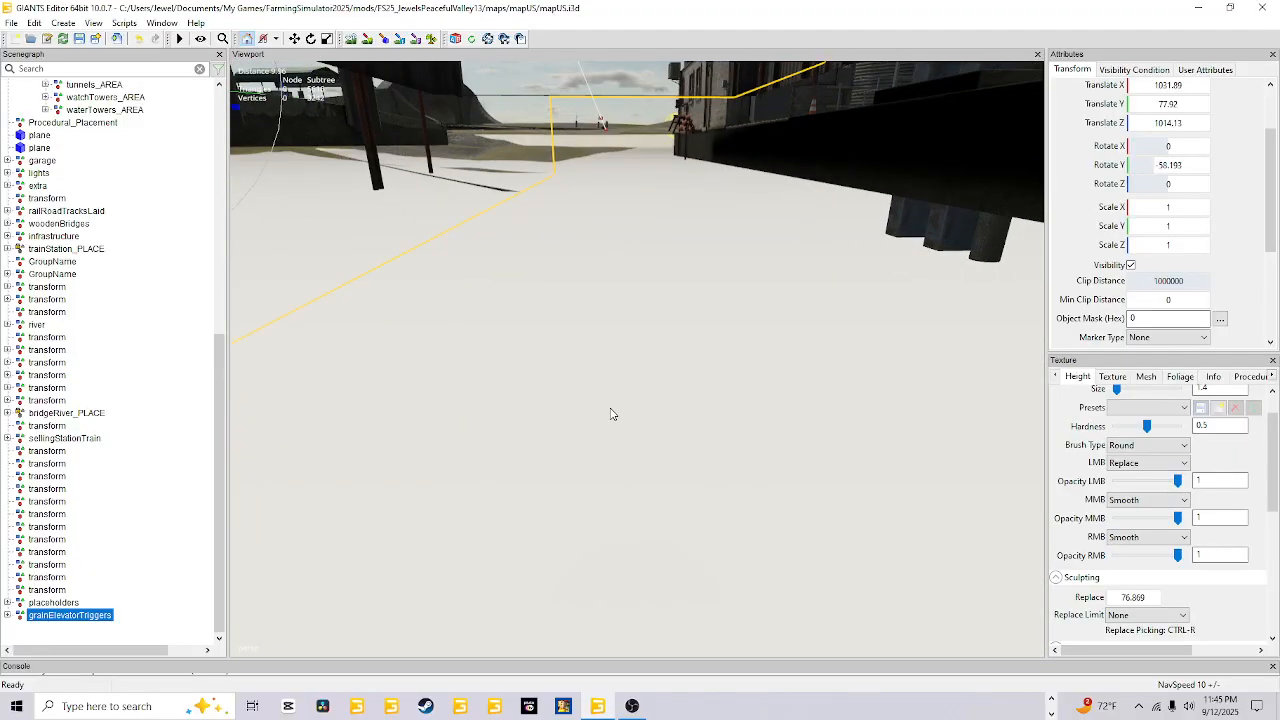
{"action": "left_click_drag", "start_coordinate": [711, 289], "coordinate": [660, 514], "text": "alt"}
{"action": "right_click_drag", "start_coordinate": [660, 514], "coordinate": [658, 420], "text": "alt"}
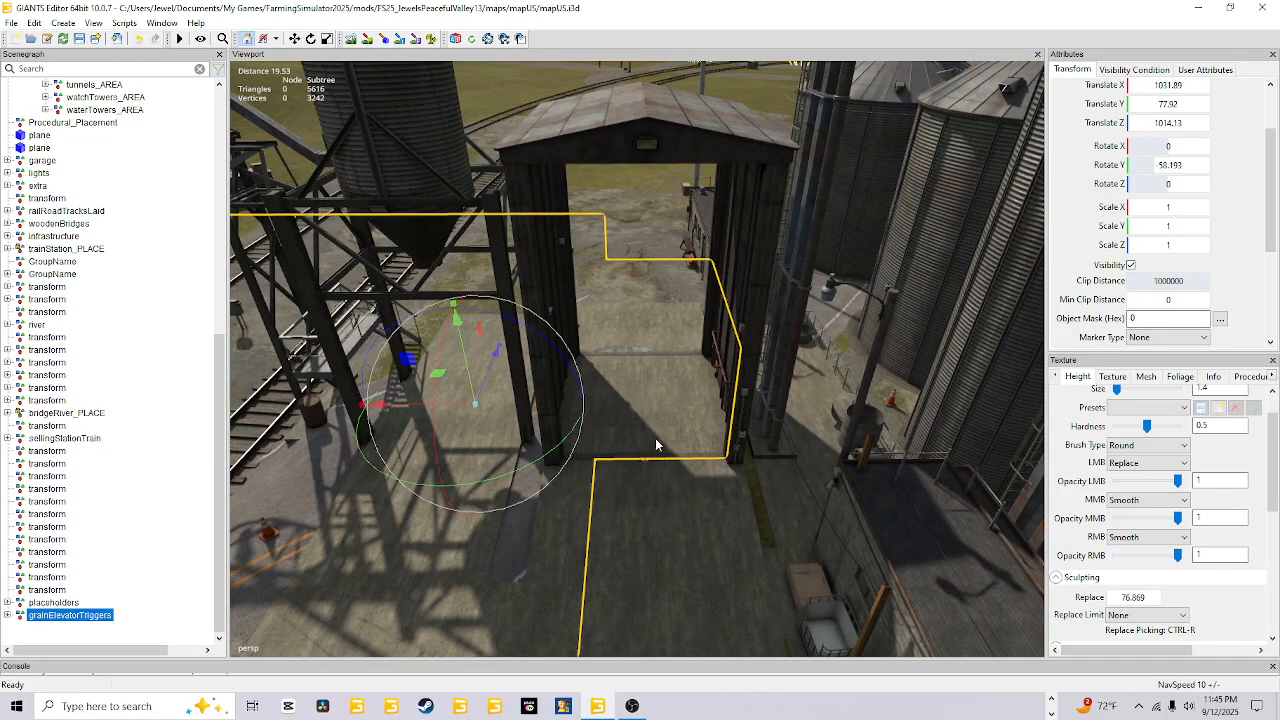
{"action": "left_click_drag", "start_coordinate": [660, 487], "coordinate": [667, 526], "text": "alt"}
{"action": "right_click_drag", "start_coordinate": [667, 526], "coordinate": [677, 326], "text": "alt"}
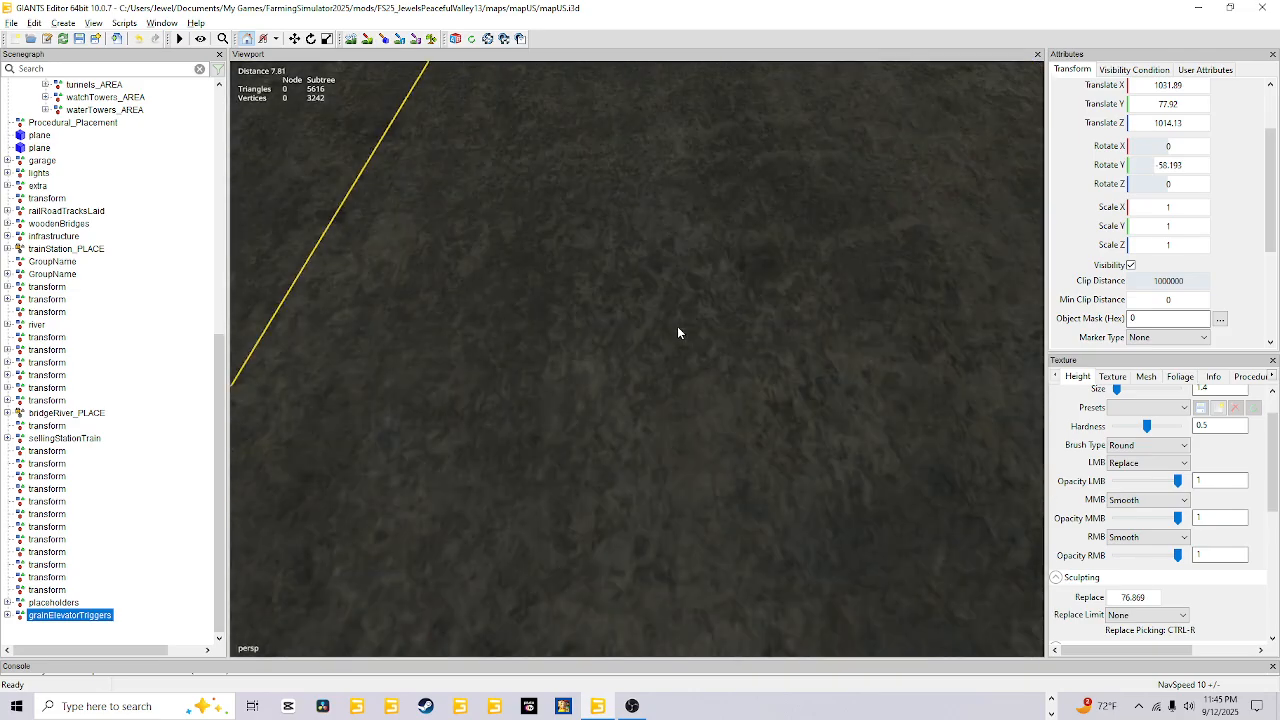
{"action": "left_click_drag", "start_coordinate": [677, 326], "coordinate": [669, 274], "text": "alt"}
{"action": "right_click_drag", "start_coordinate": [669, 274], "coordinate": [610, 330], "text": "alt"}
{"action": "left_click_drag", "start_coordinate": [610, 330], "coordinate": [596, 421], "text": "alt"}
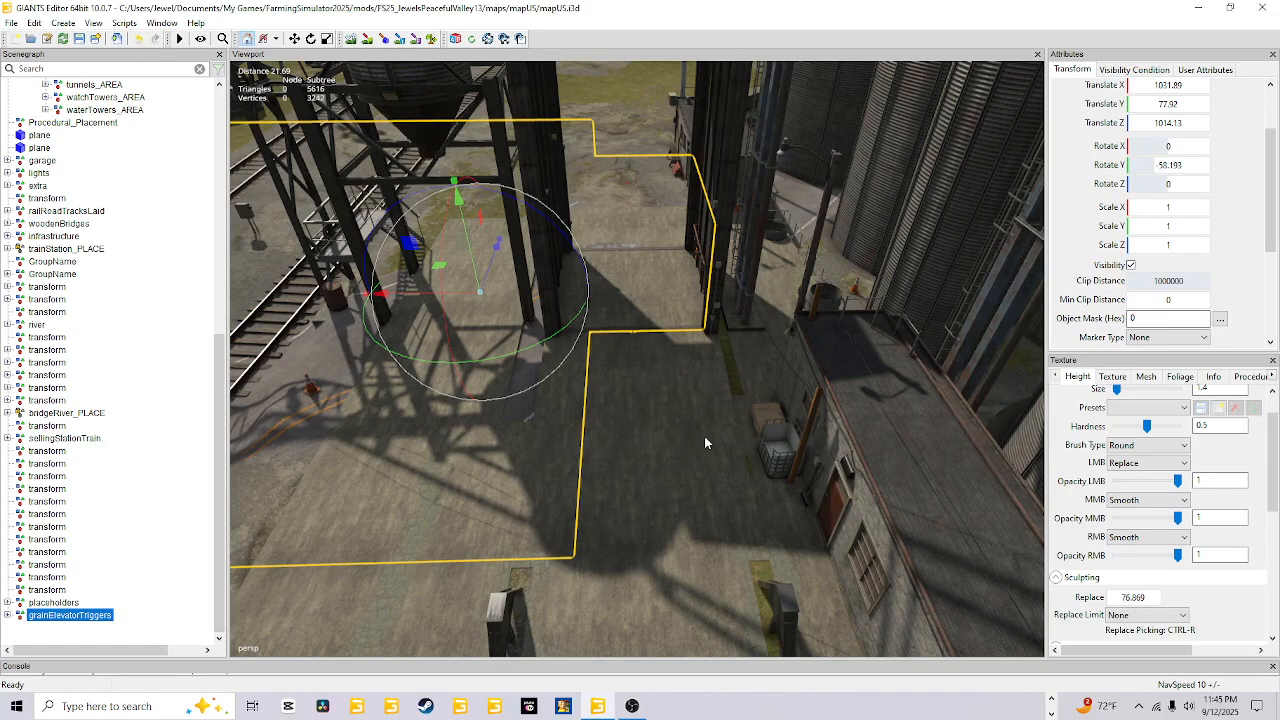
{"action": "right_click_drag", "start_coordinate": [643, 500], "coordinate": [687, 392], "text": "alt"}
{"action": "left_click_drag", "start_coordinate": [687, 392], "coordinate": [667, 481], "text": "alt"}
{"action": "right_click_drag", "start_coordinate": [712, 463], "coordinate": [620, 548], "text": "alt"}
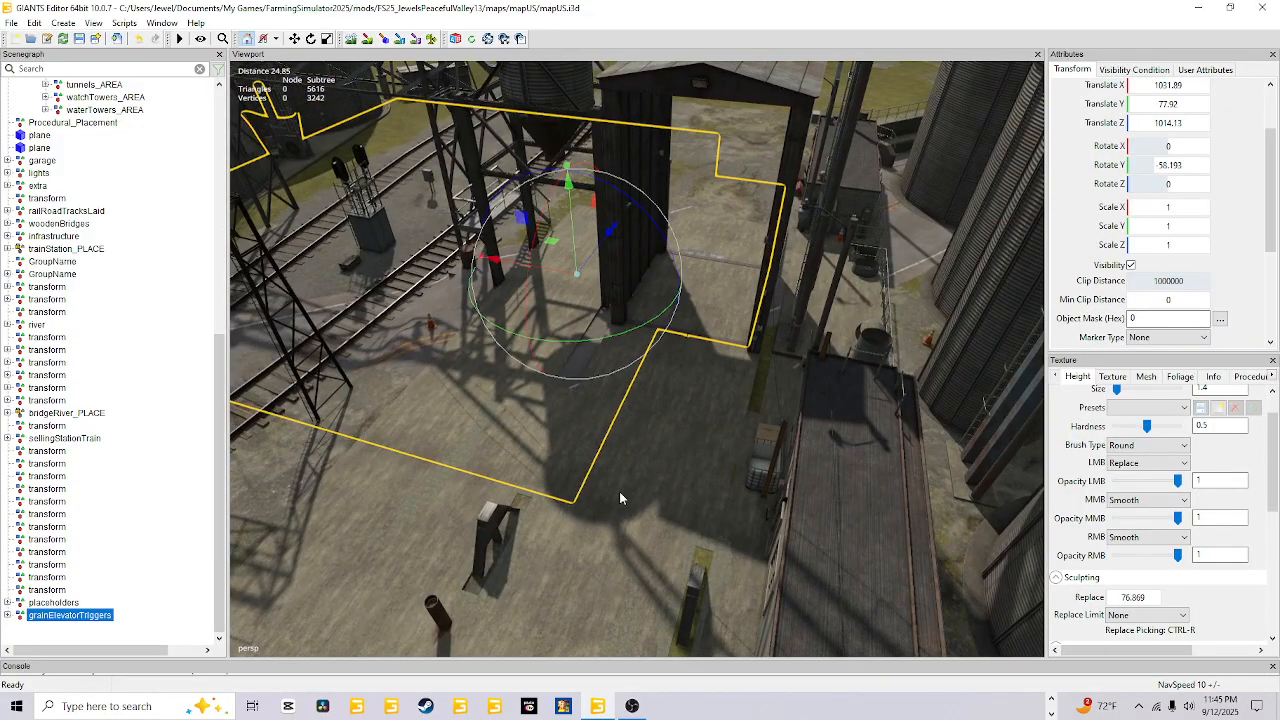
{"action": "right_click_drag", "start_coordinate": [545, 523], "coordinate": [701, 512], "text": "alt"}
{"action": "left_click_drag", "start_coordinate": [701, 512], "coordinate": [597, 294], "text": "alt"}
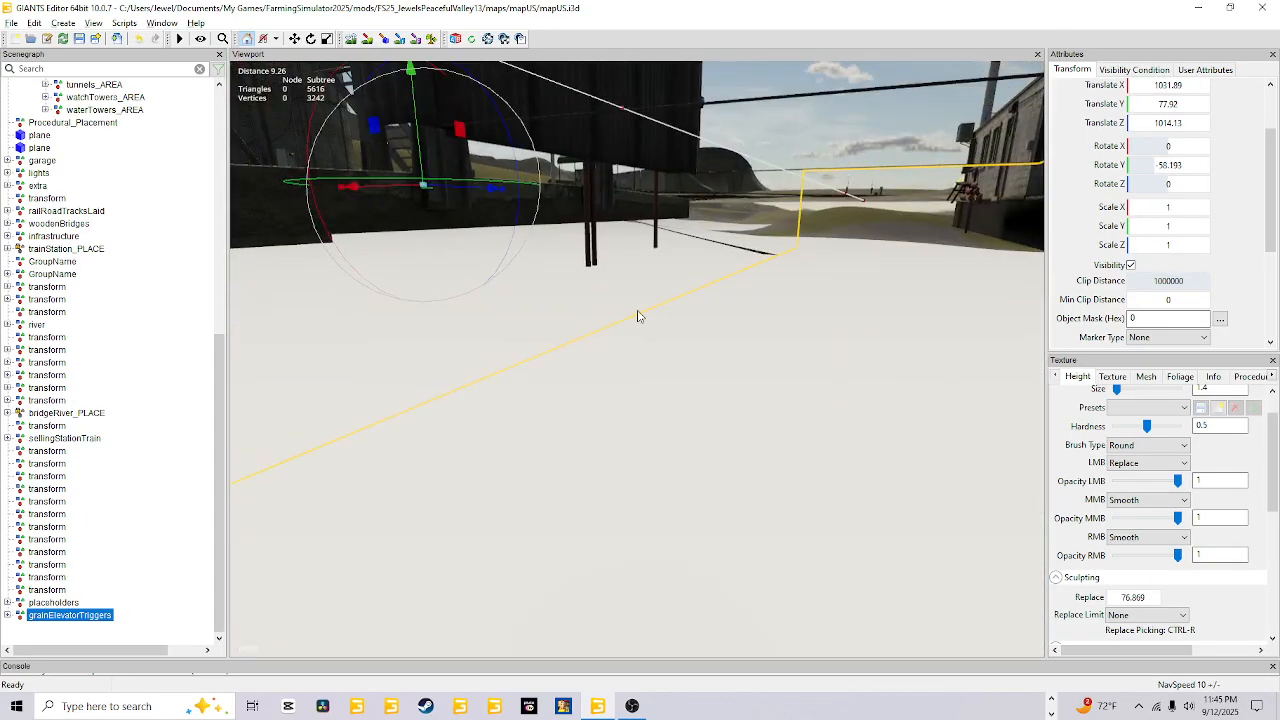
{"action": "scroll", "coordinate": [633, 321], "scroll_direction": "down", "scroll_amount": 1}
{"action": "scroll", "coordinate": [634, 325], "scroll_direction": "up", "scroll_amount": 2}
{"action": "scroll", "coordinate": [634, 326], "scroll_direction": "down", "scroll_amount": 3}
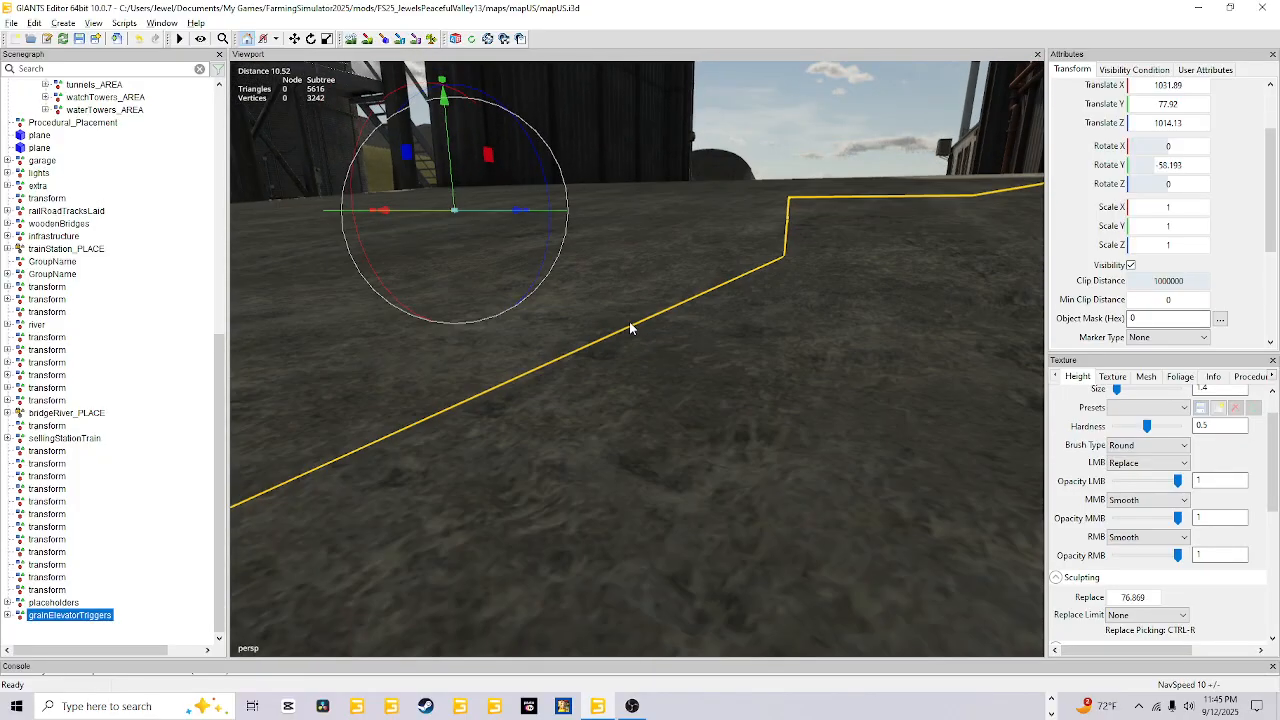
- Check the whole grainElevatorTriggers outline beside the tracks and save the mapUS.i3d file
{"action": "left_click_drag", "start_coordinate": [643, 377], "coordinate": [669, 403], "text": "alt"}
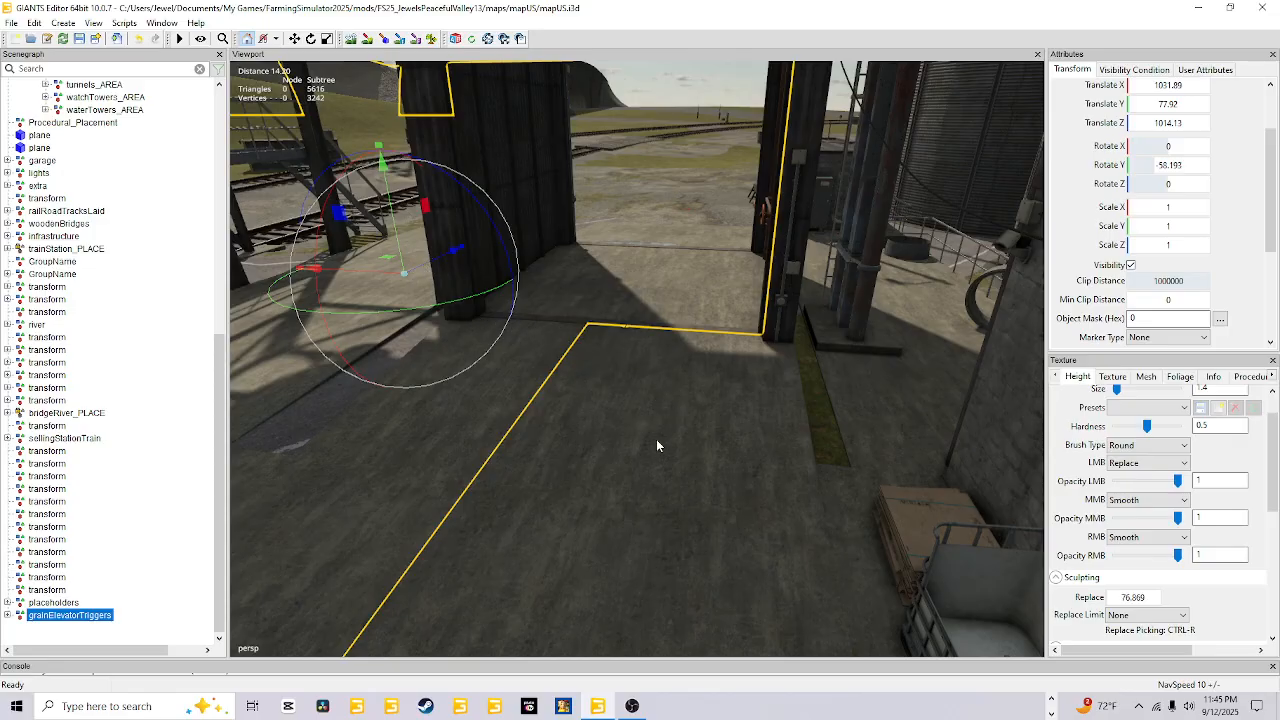
{"action": "left_click_drag", "start_coordinate": [679, 483], "coordinate": [611, 479], "text": "alt"}
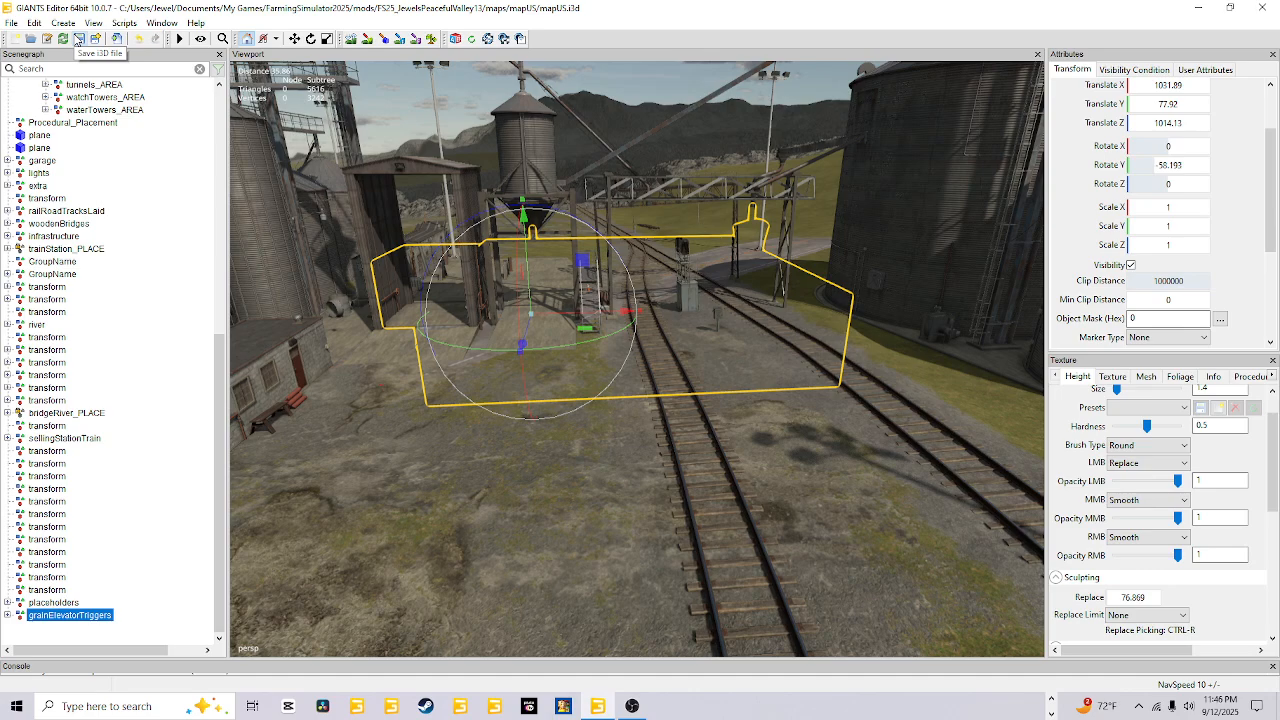
{"action": "left_click", "coordinate": [79, 40]}
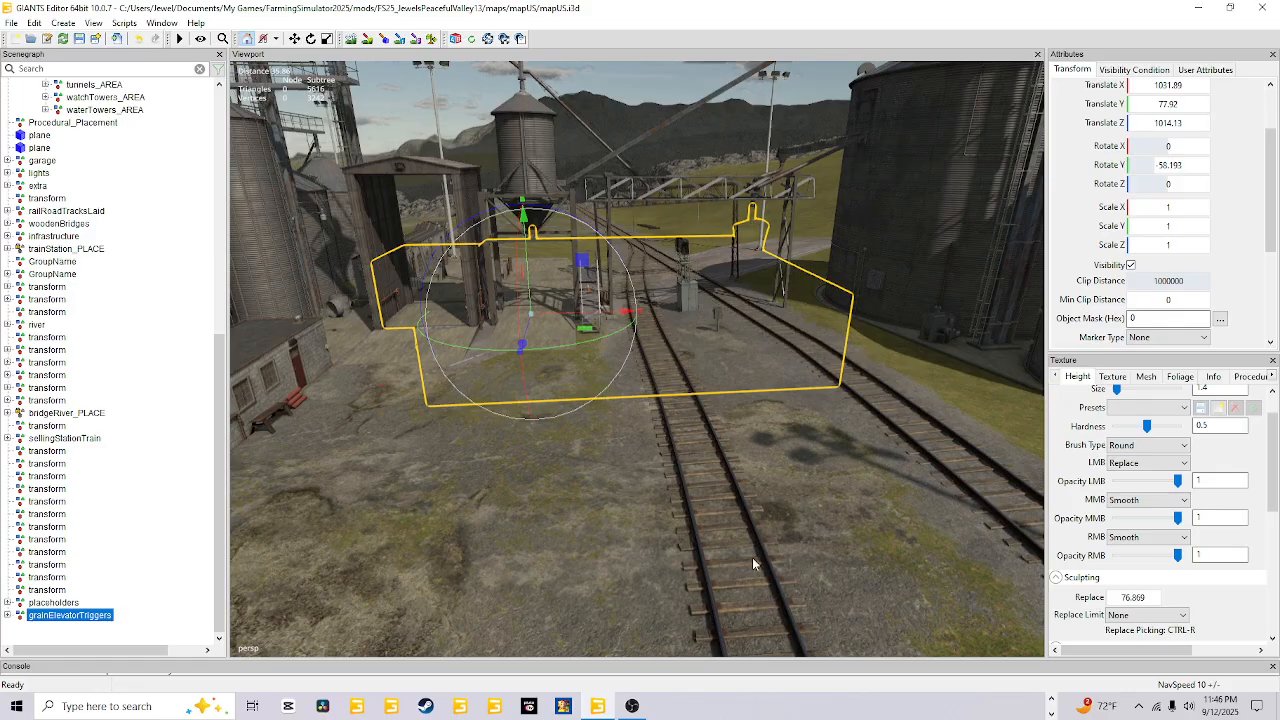
- Switch to the mapUS File Explorer window and browse to Documents/My Games/FarmingSimulator2025/mods
{"action": "left_click", "coordinate": [1055, 703]}
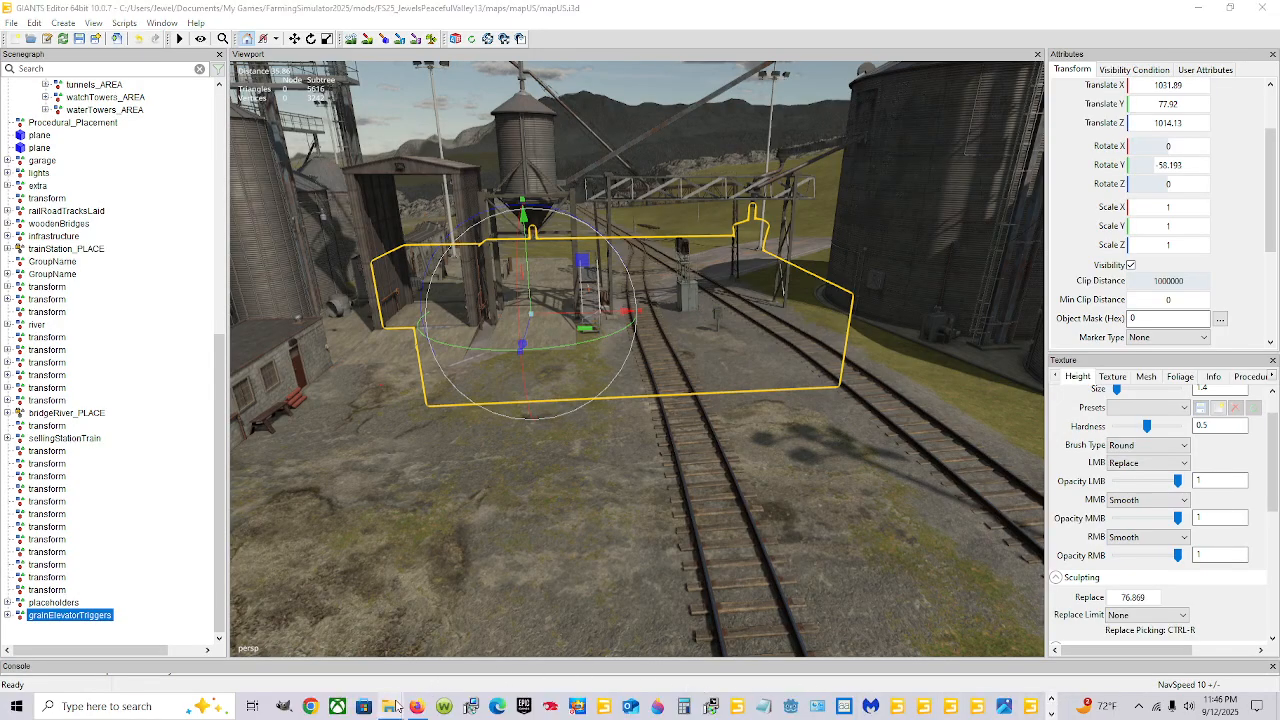
{"action": "mouse_move", "coordinate": [396, 706]}
{"action": "mouse_move", "coordinate": [406, 645]}
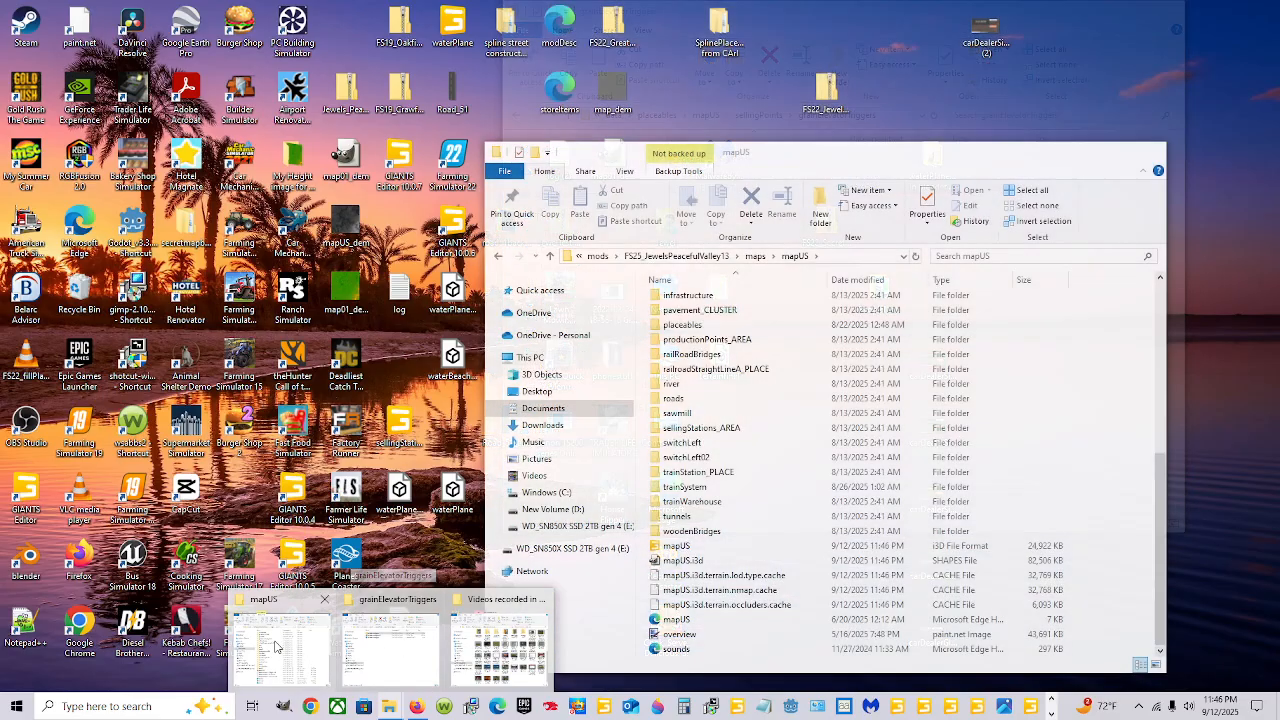
{"action": "left_click", "coordinate": [282, 645]}
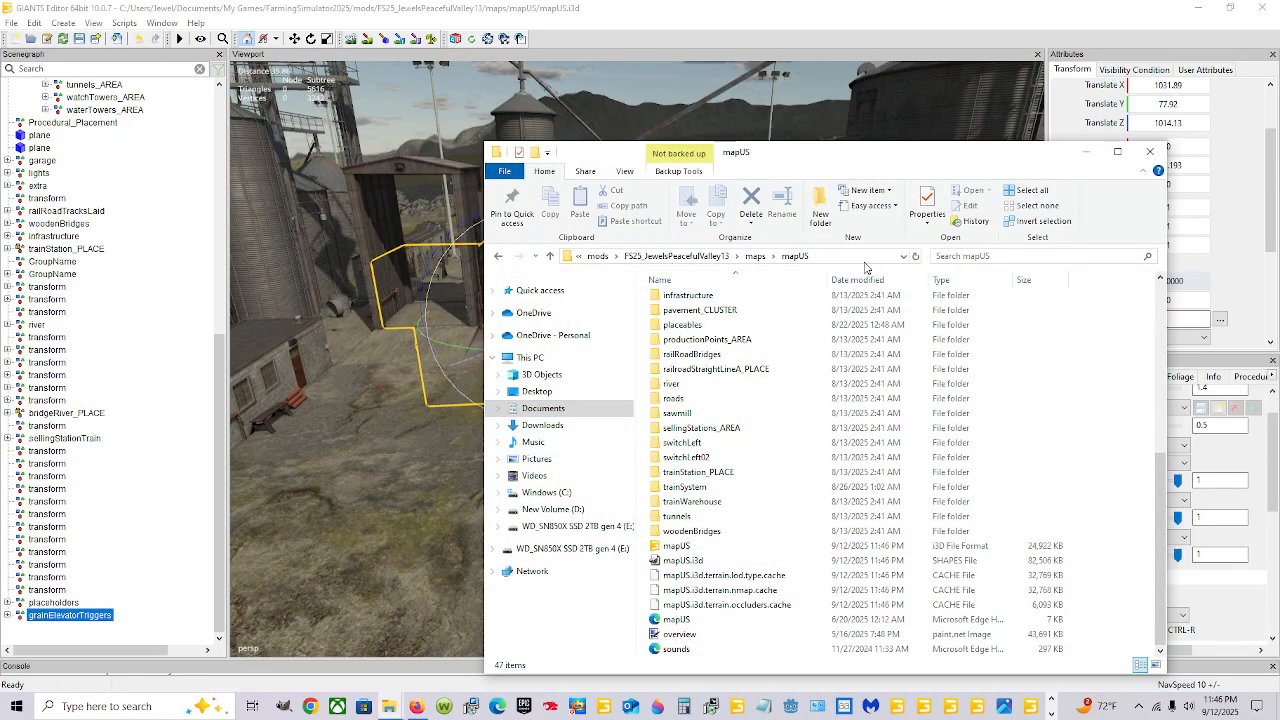
{"action": "left_click", "coordinate": [573, 408]}
{"action": "double_click", "coordinate": [705, 520]}
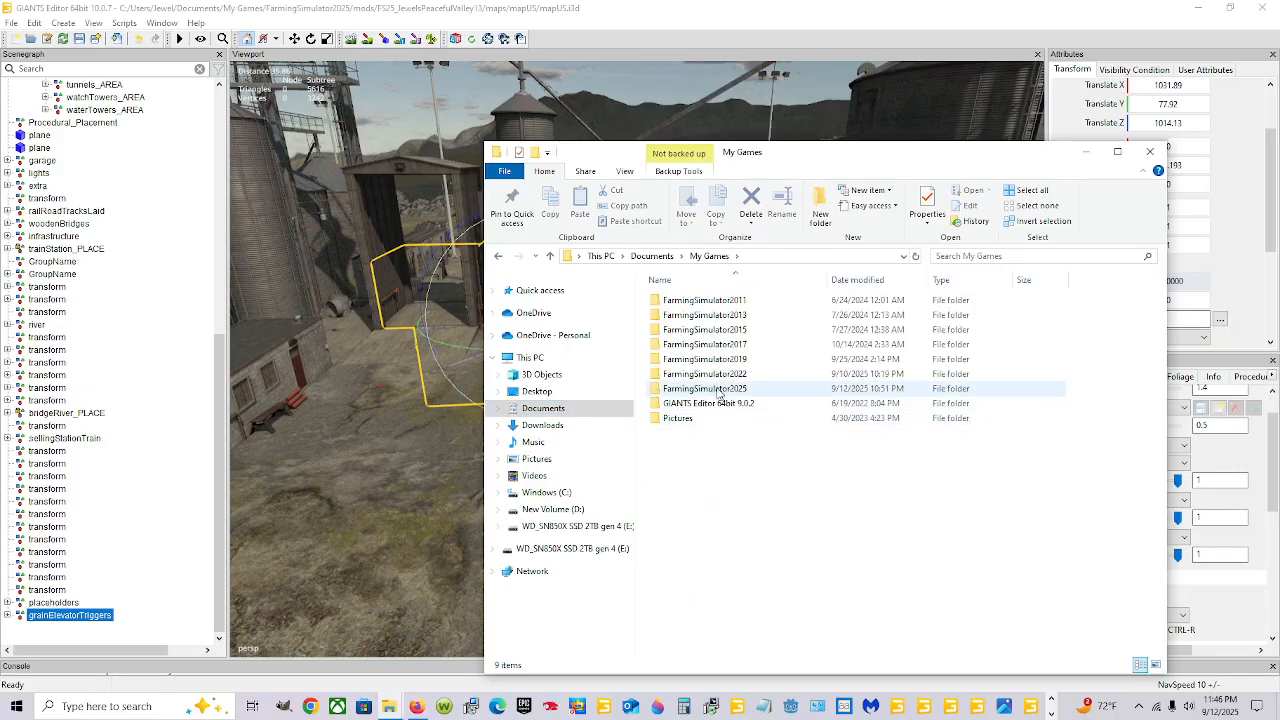
{"action": "double_click", "coordinate": [702, 388]}
{"action": "double_click", "coordinate": [690, 432]}
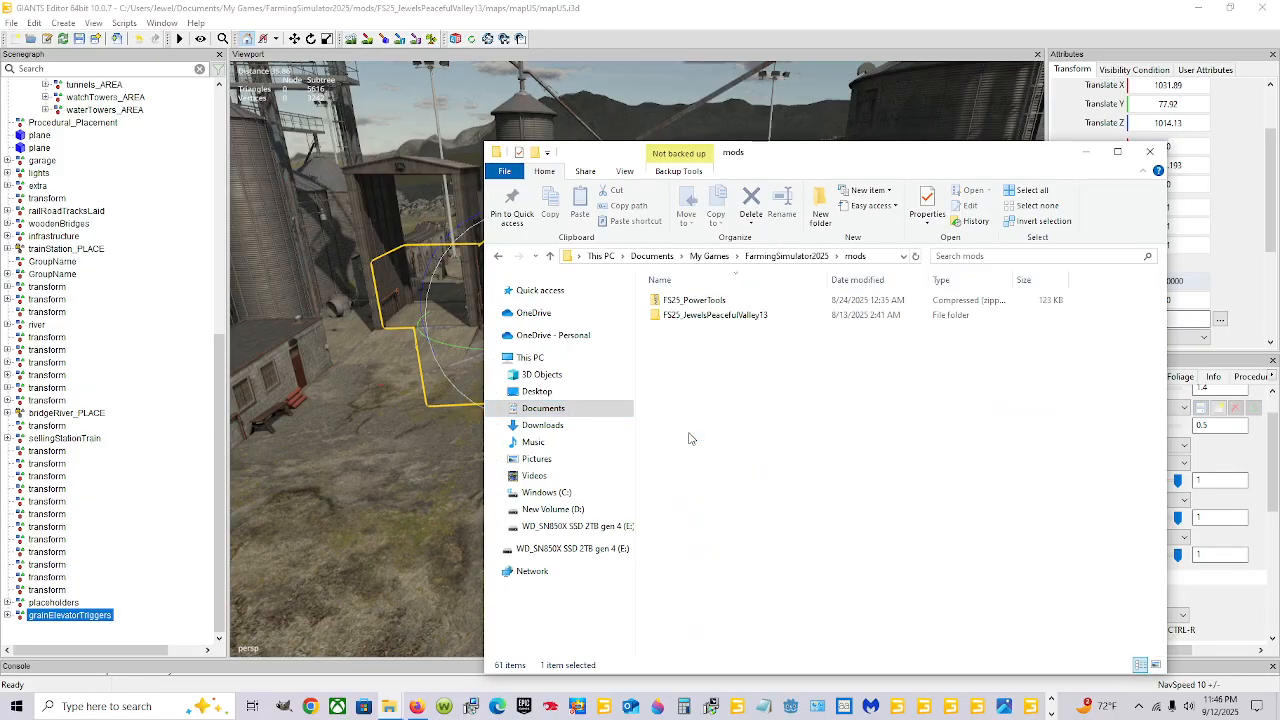
- Open placeables.xml from the FS25_JewelsPeacefulValley13/maps/mapUS/config folder in Notepad++
{"action": "left_click", "coordinate": [715, 322]}
{"action": "double_click", "coordinate": [715, 322]}
{"action": "double_click", "coordinate": [700, 322]}
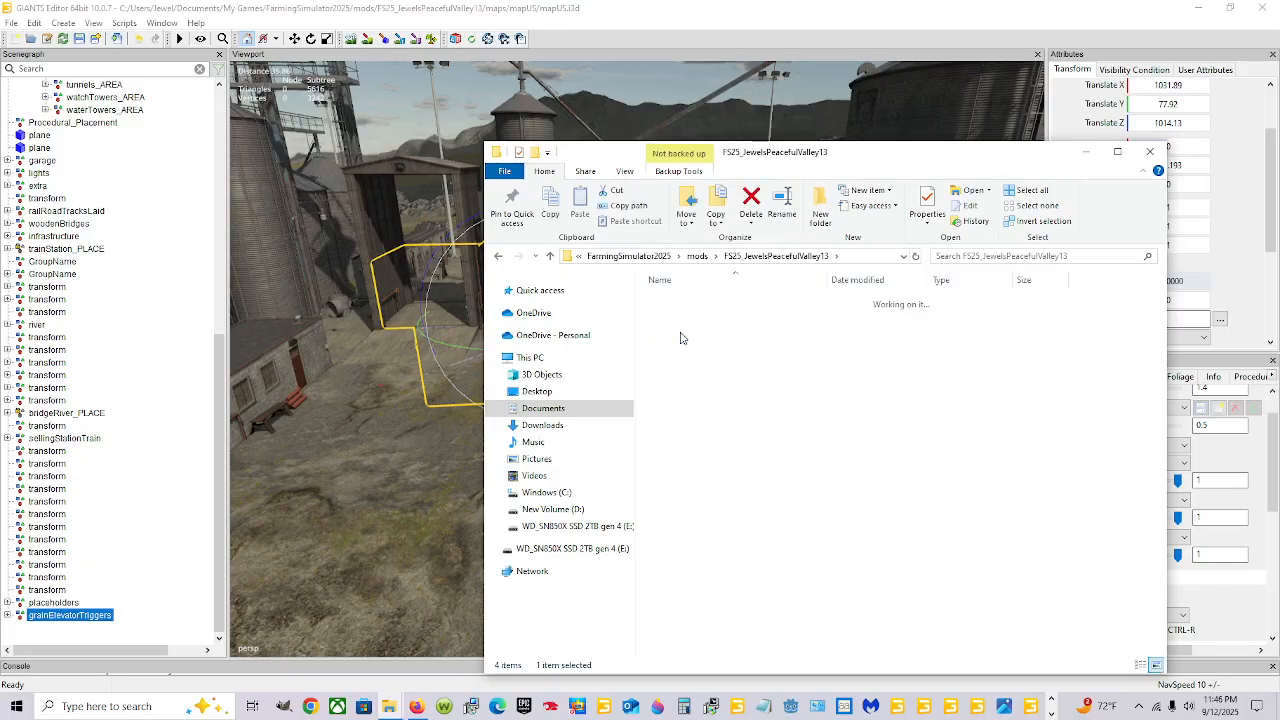
{"action": "double_click", "coordinate": [688, 300]}
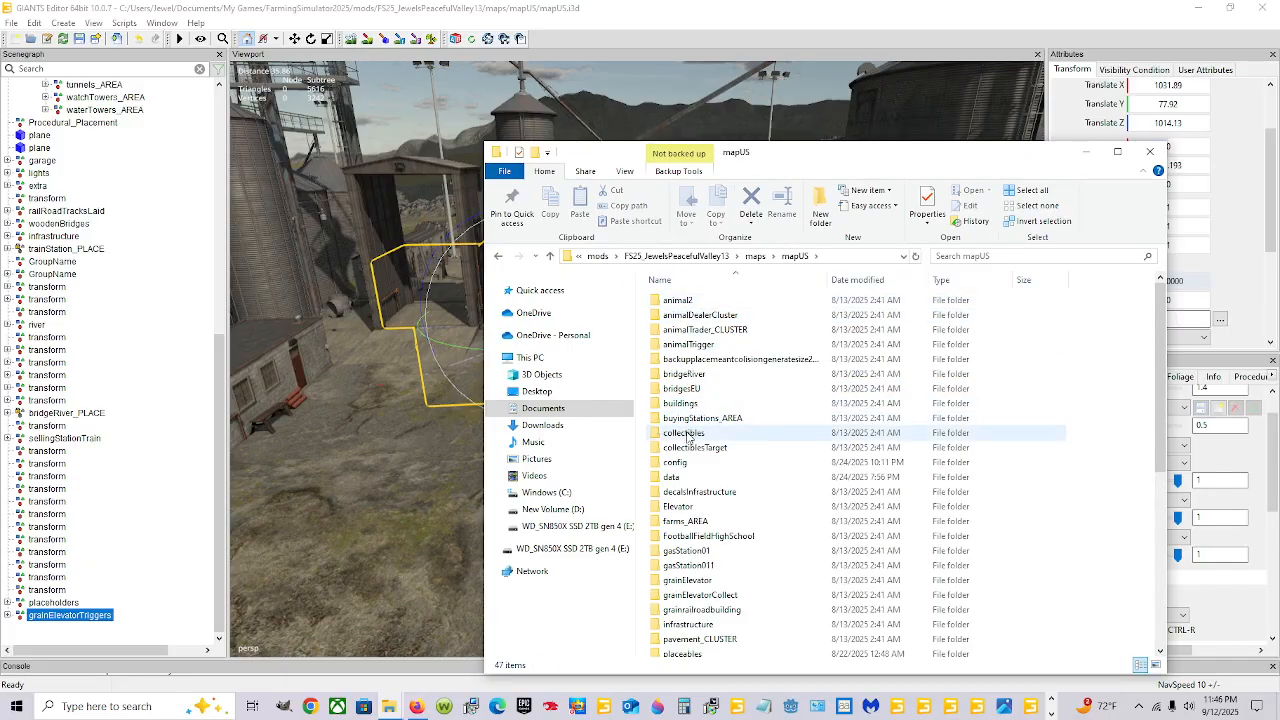
{"action": "double_click", "coordinate": [690, 464]}
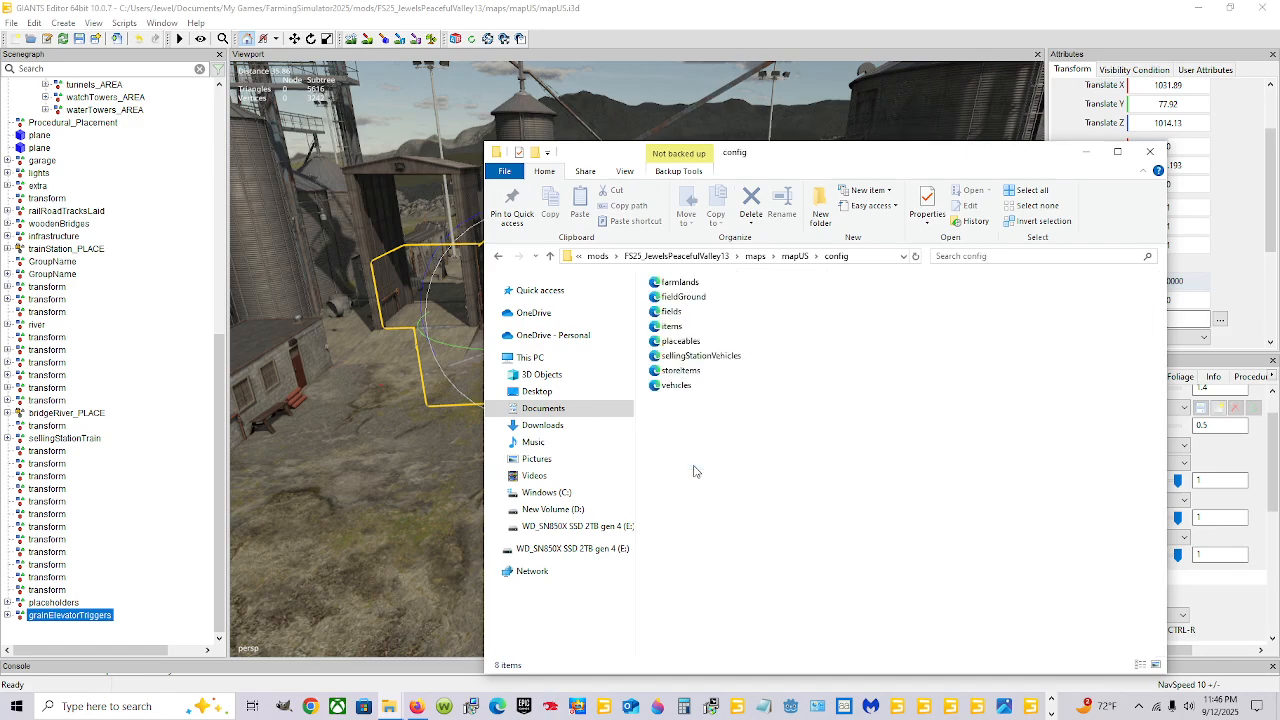
{"action": "right_click", "coordinate": [711, 341]}
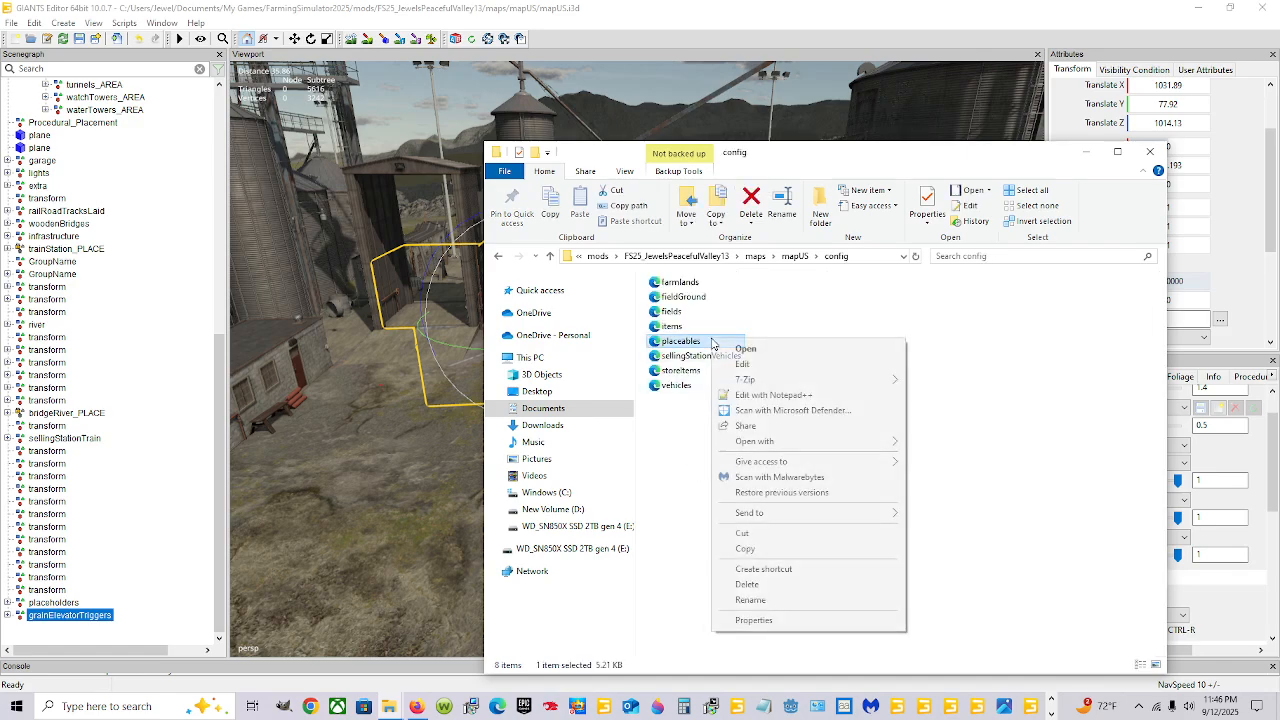
{"action": "left_click", "coordinate": [770, 395]}
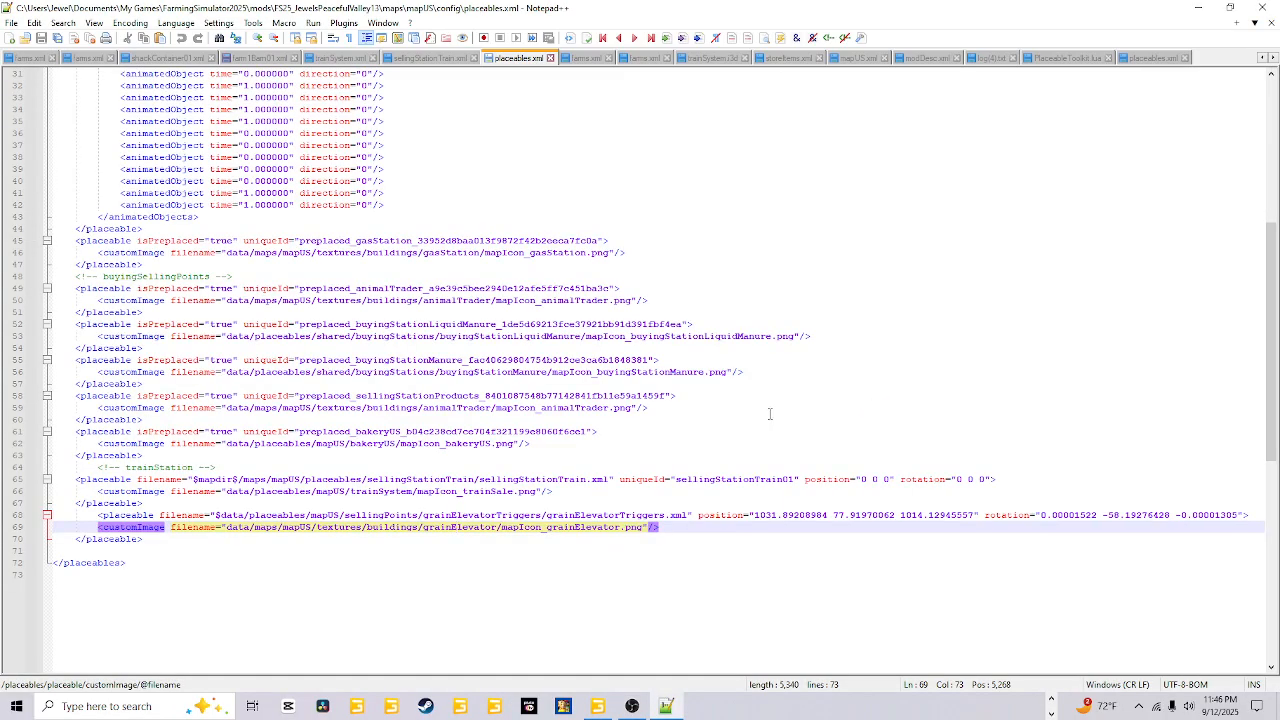
- Highlight the three-line grainElevatorTriggers placeable entry to review its file path, position and rotation, and clear the selection
{"action": "left_click", "coordinate": [668, 539]}
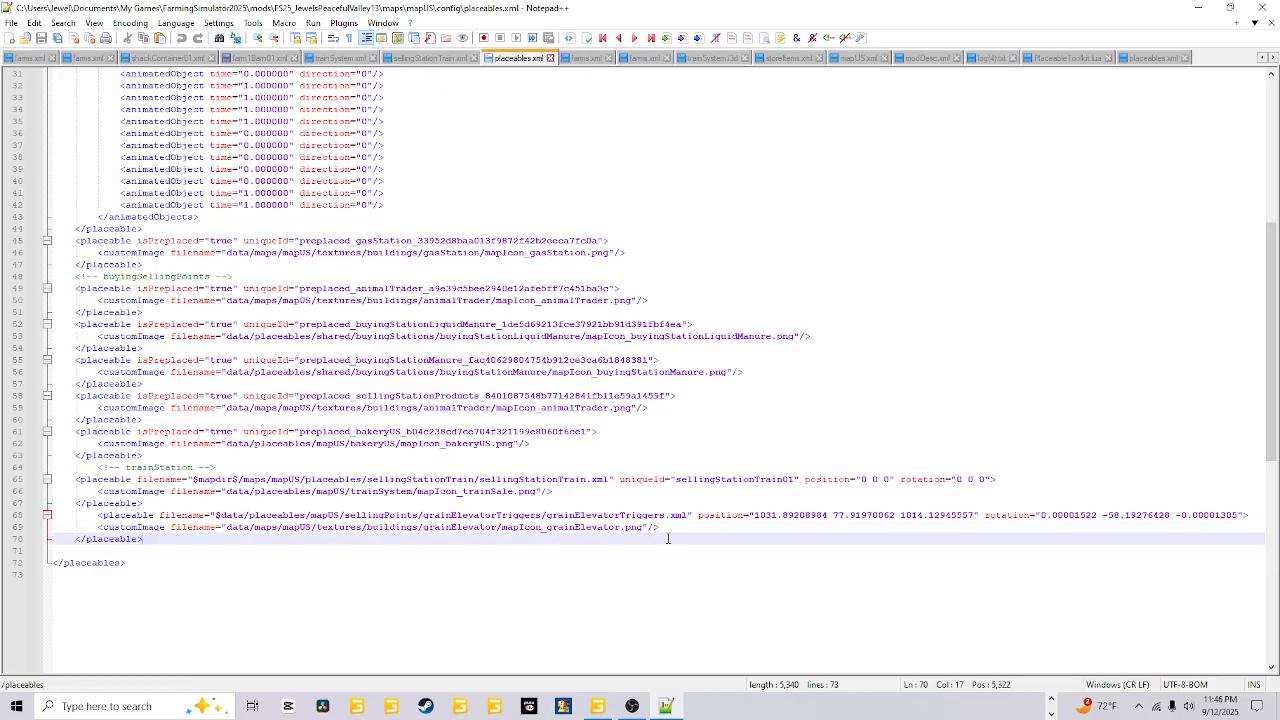
{"action": "key", "text": "shift+Up"}
{"action": "key", "text": "shift+Up"}
{"action": "key", "text": "shift+Home"}
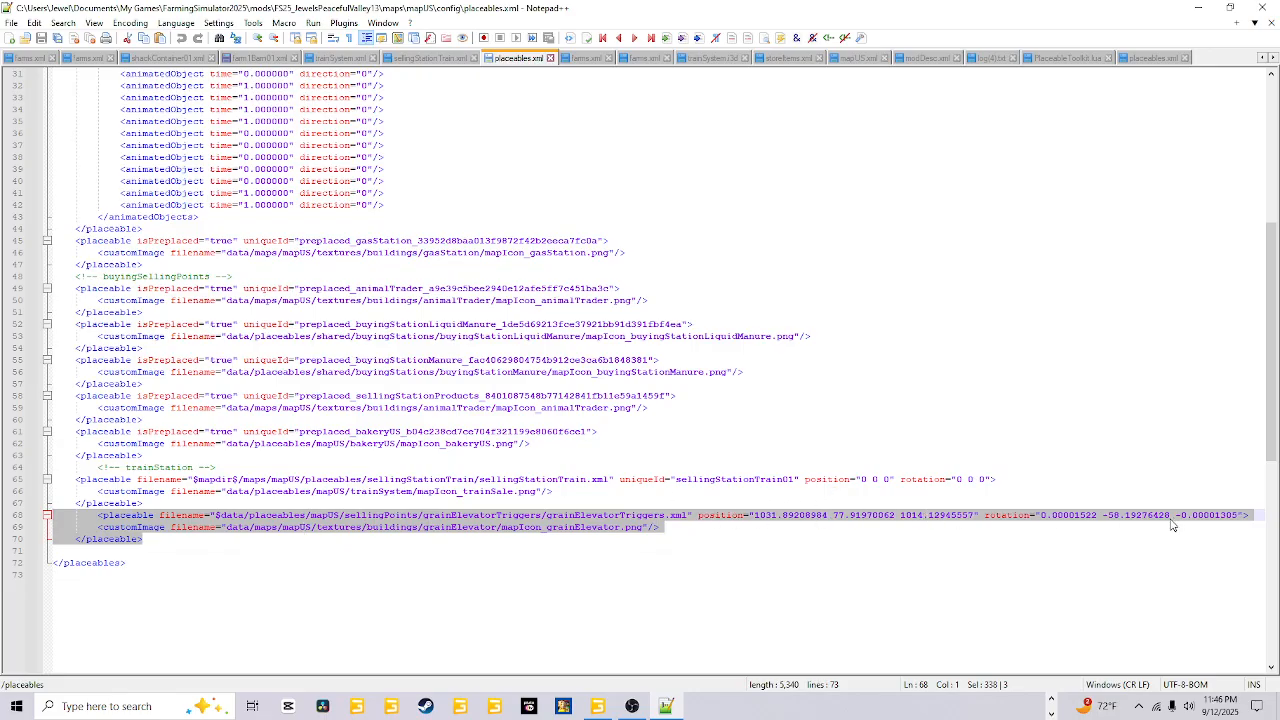
{"action": "left_click", "coordinate": [688, 529]}
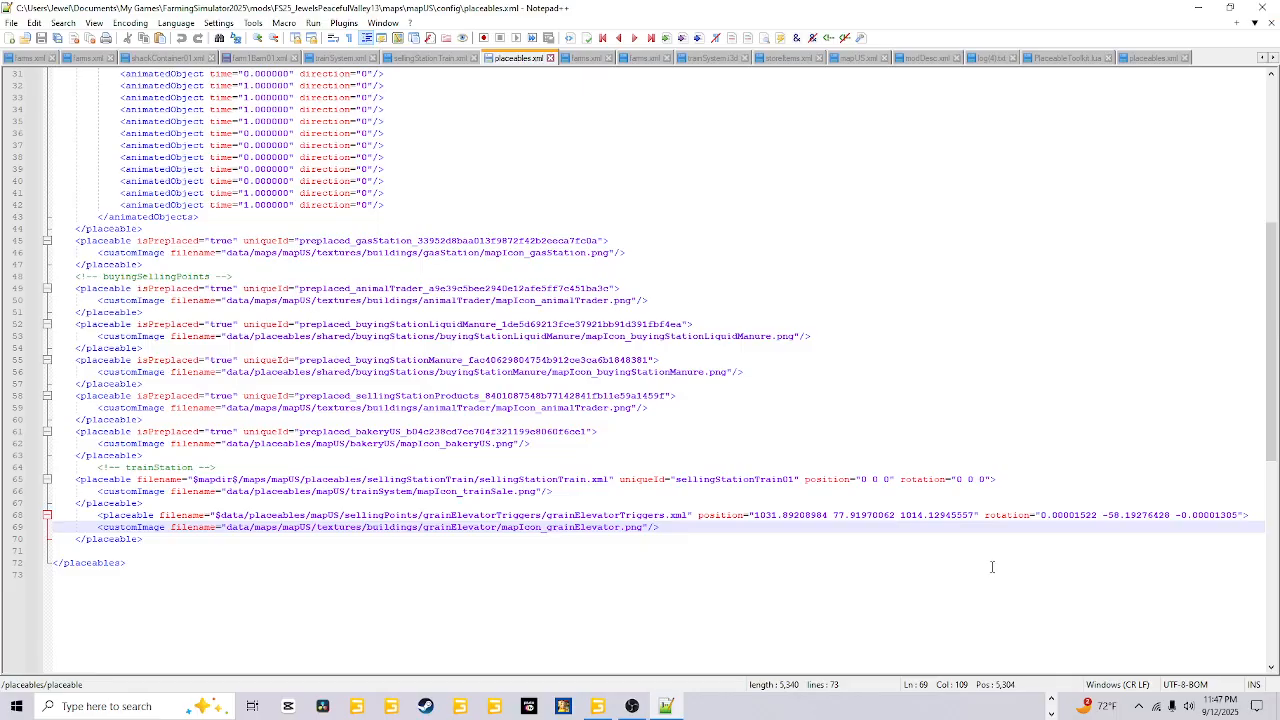
- Switch to the grainElevatorTriggers File Explorer window and browse to SteamLibrary/steamapps/common/Farming Simulator 25/data on the New Volume drive
{"action": "left_click", "coordinate": [1048, 697]}
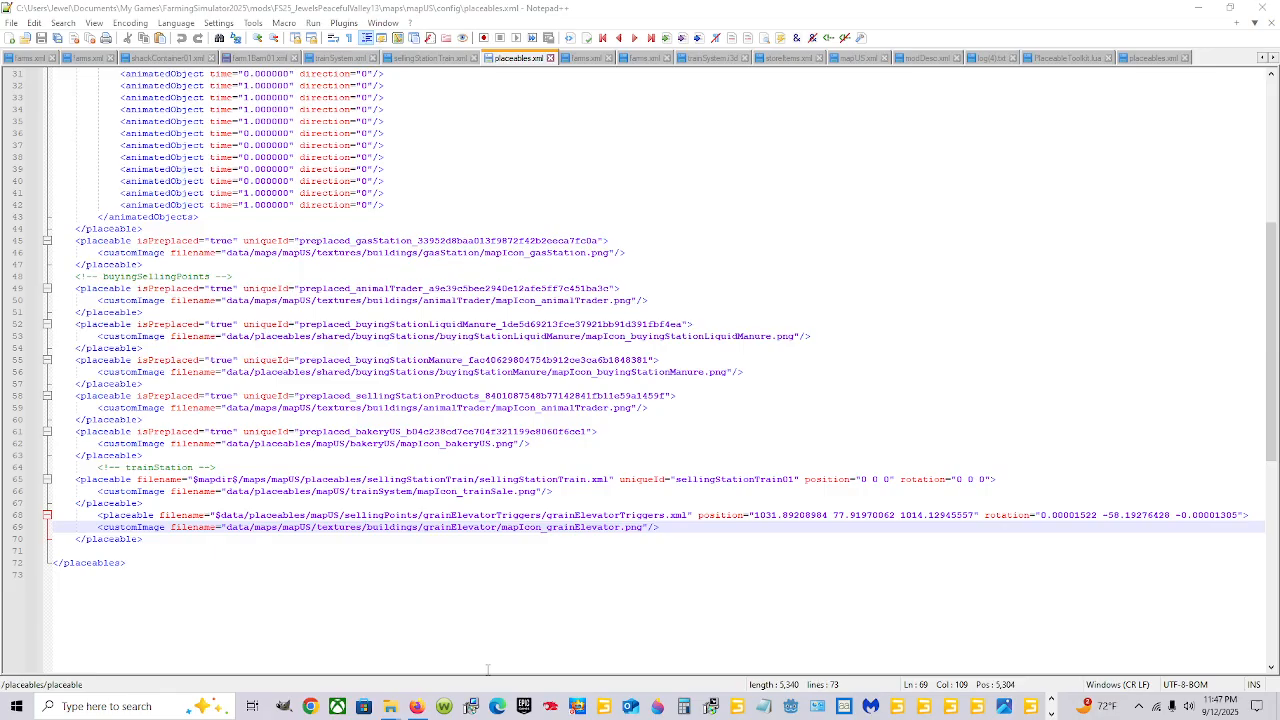
{"action": "mouse_move", "coordinate": [392, 706]}
{"action": "left_click", "coordinate": [427, 668]}
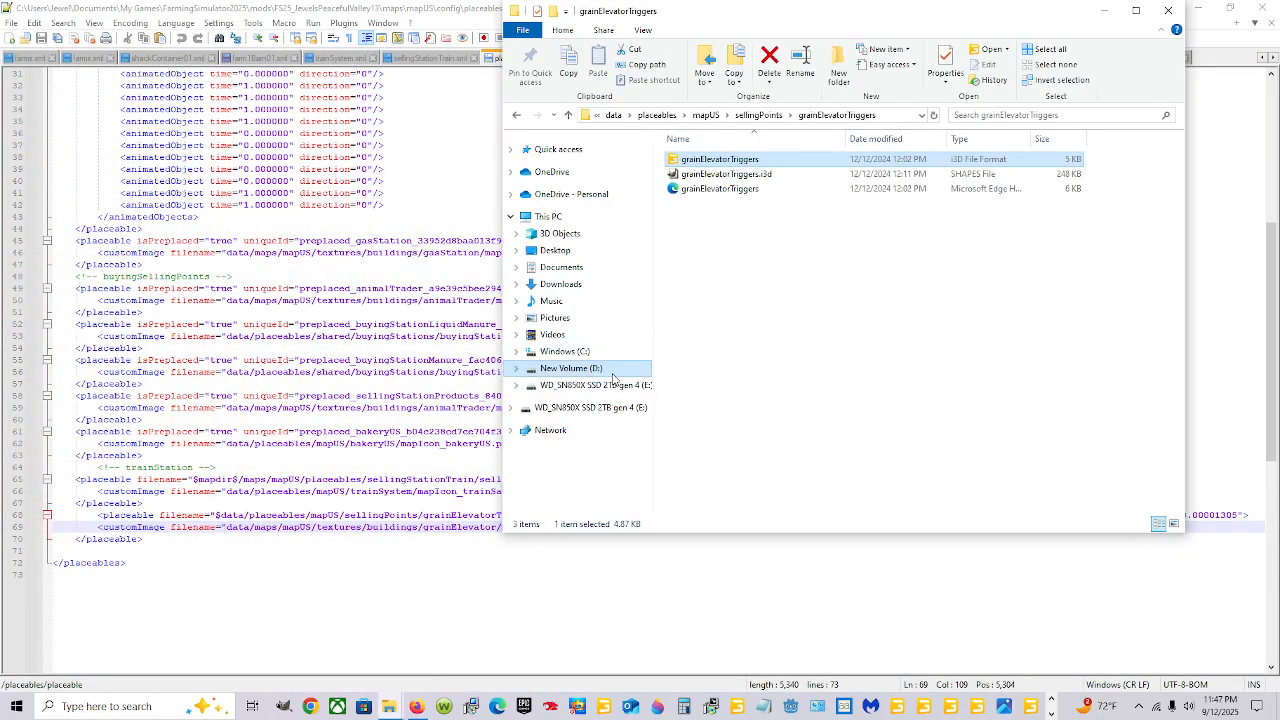
{"action": "left_click", "coordinate": [613, 374]}
{"action": "double_click", "coordinate": [930, 447]}
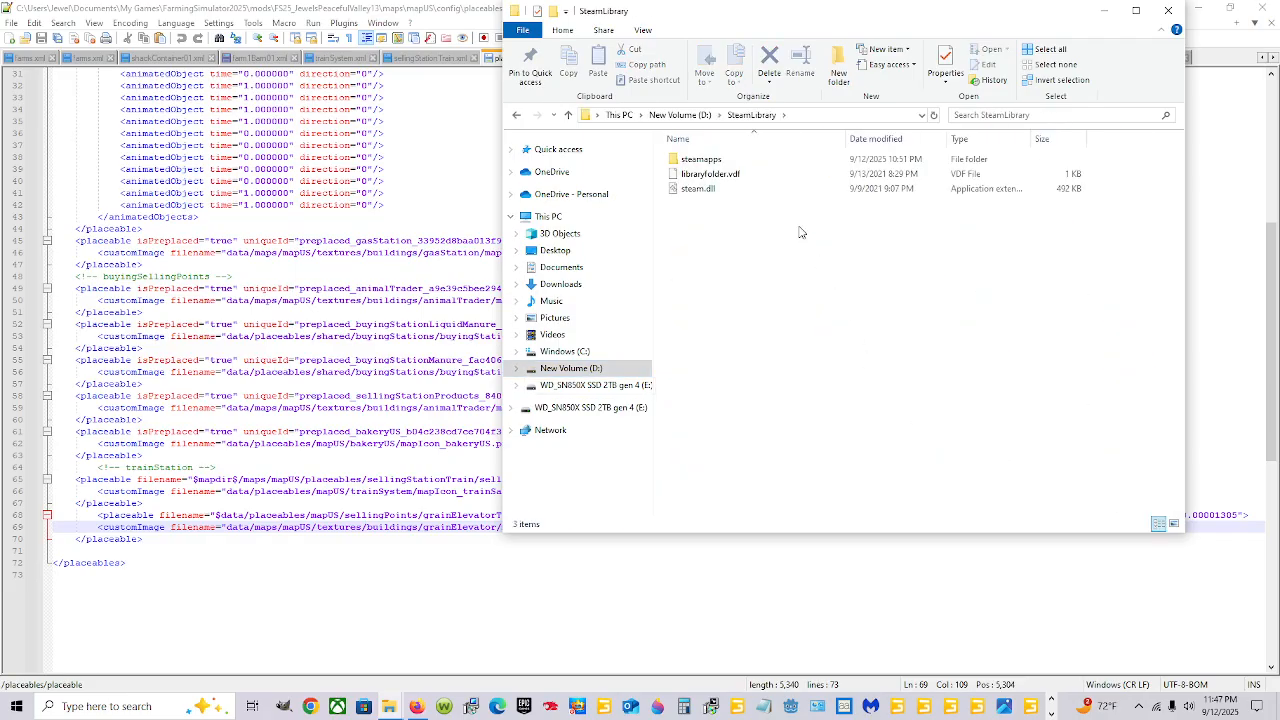
{"action": "double_click", "coordinate": [735, 160]}
{"action": "left_click", "coordinate": [735, 161]}
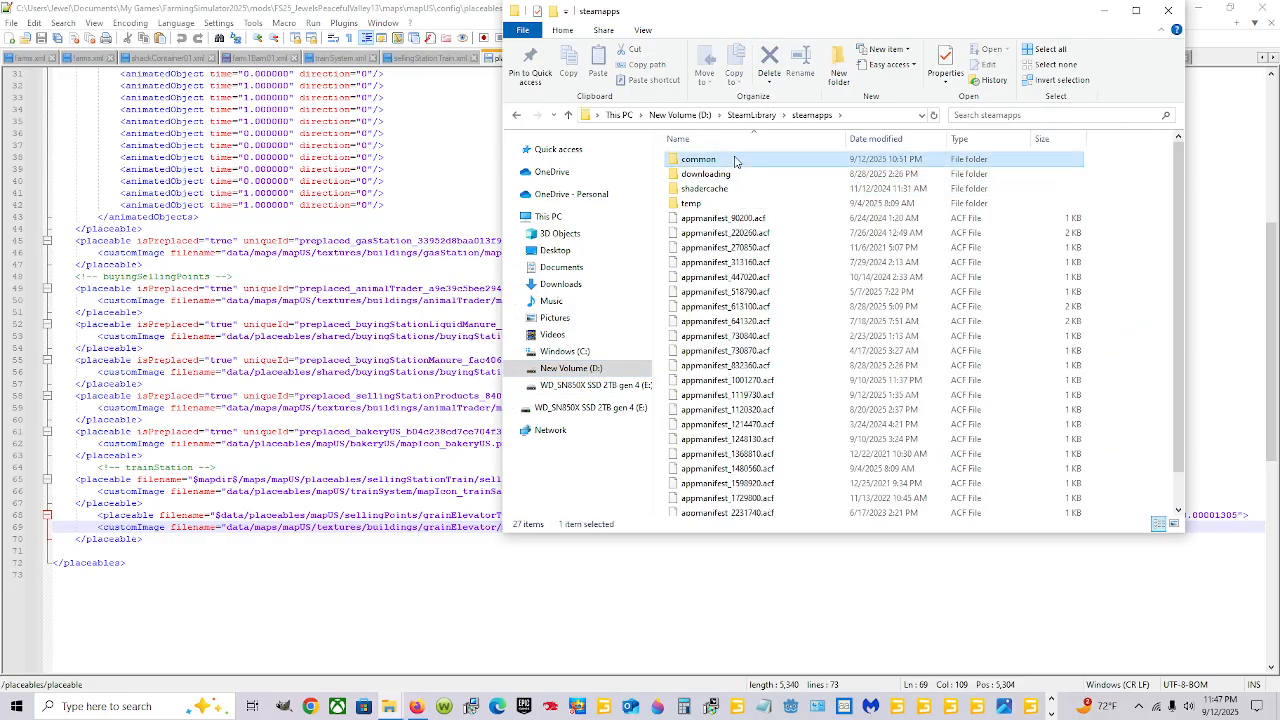
{"action": "double_click", "coordinate": [735, 160]}
{"action": "double_click", "coordinate": [730, 302]}
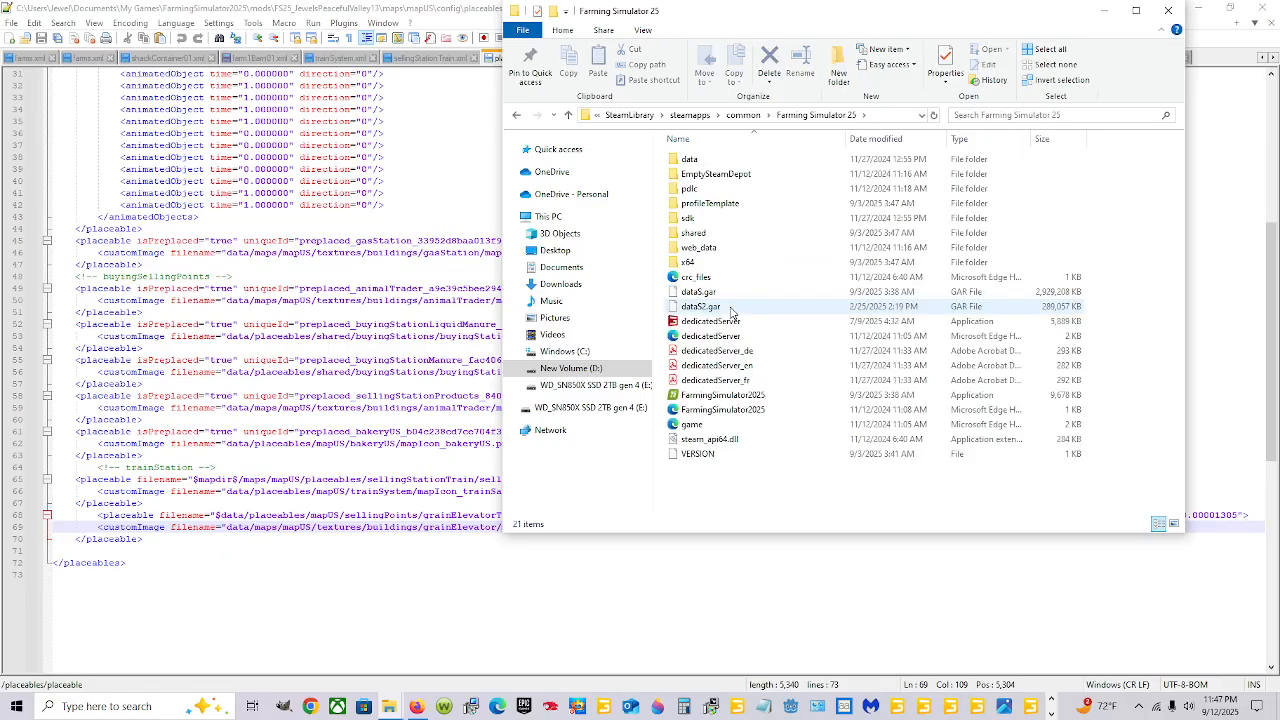
{"action": "double_click", "coordinate": [714, 162]}
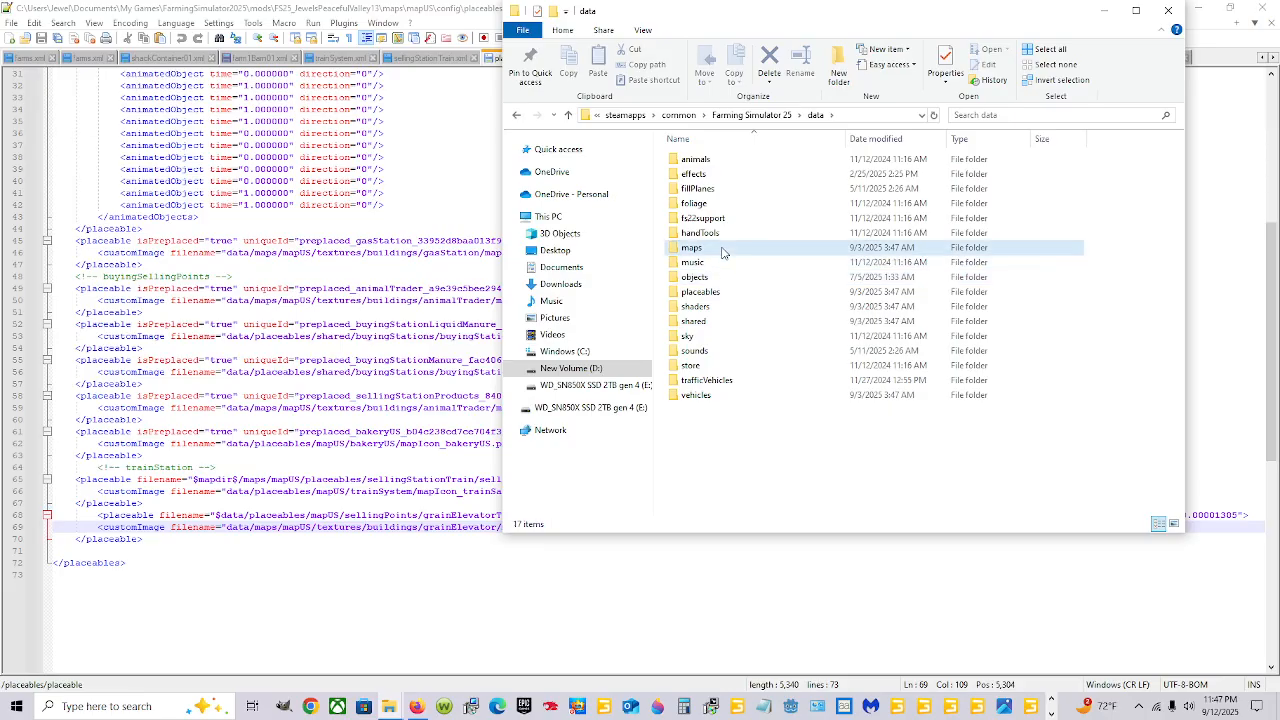
- Open the base game's placeables.xml from maps/mapUS/config in Notepad++ and examine its grainElevatorTriggers entry under the separate selling points
{"action": "double_click", "coordinate": [723, 250]}
{"action": "left_click", "coordinate": [725, 189]}
{"action": "double_click", "coordinate": [725, 189]}
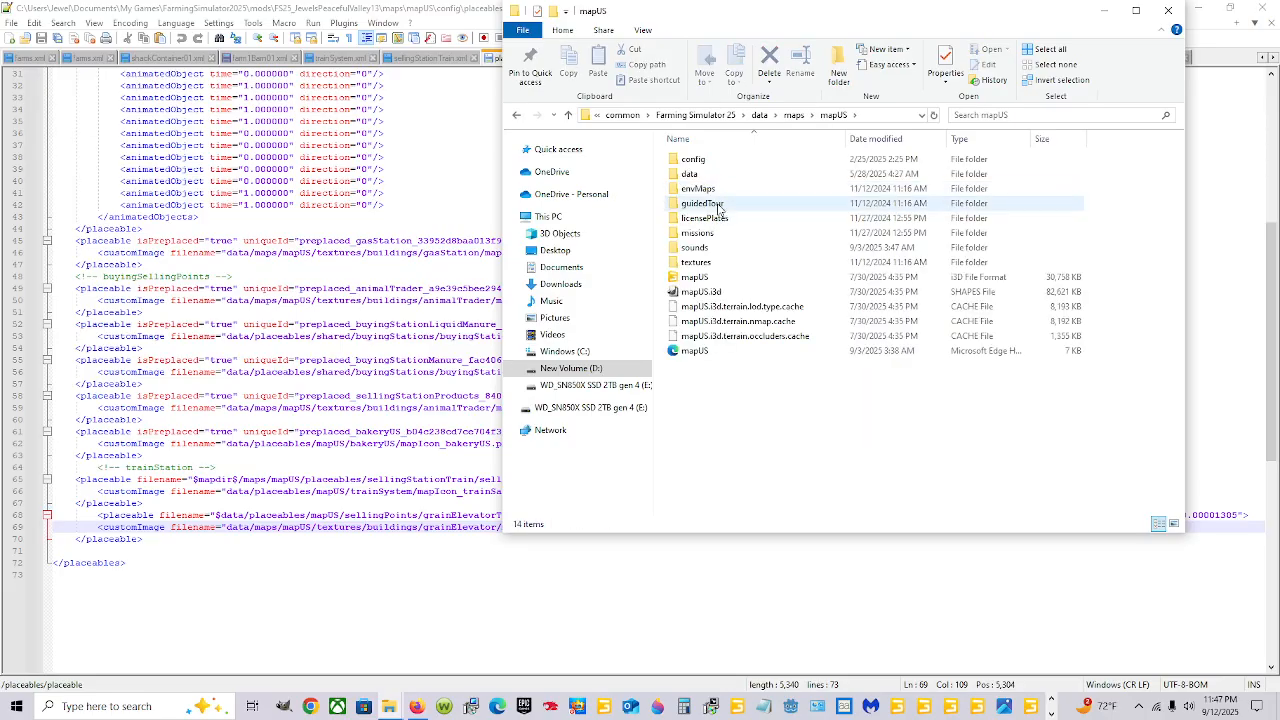
{"action": "double_click", "coordinate": [730, 161]}
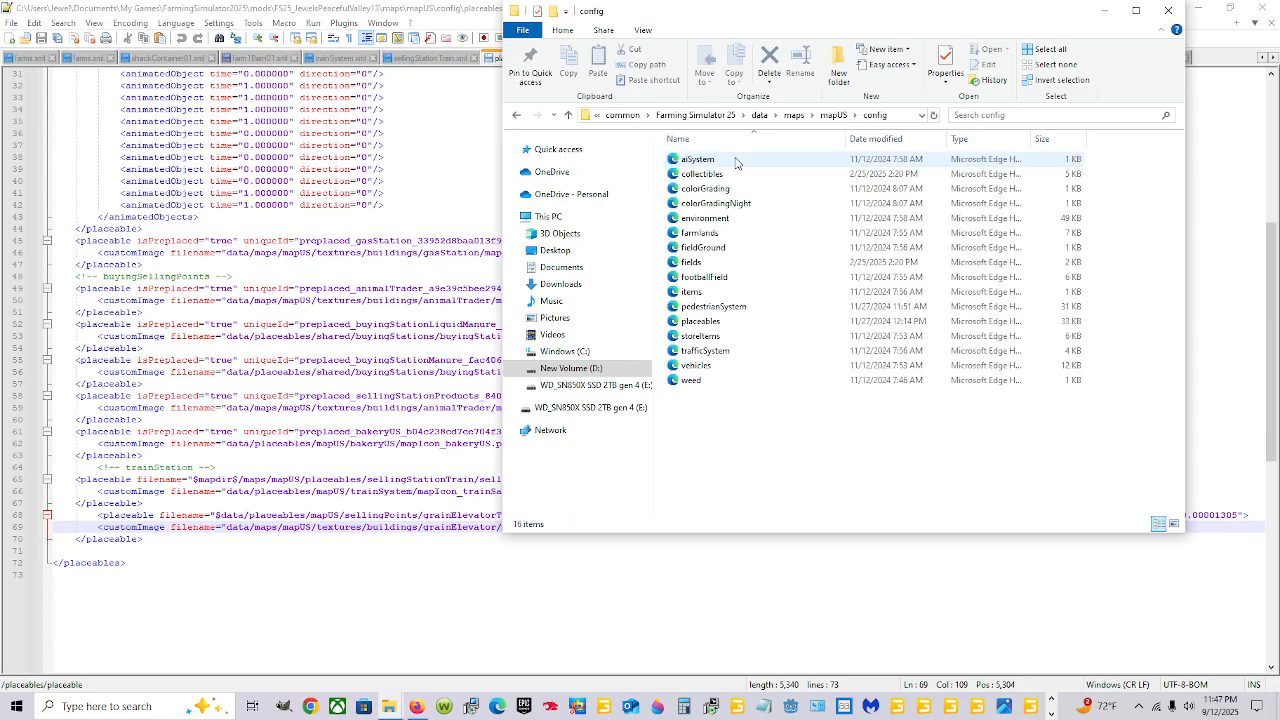
{"action": "left_click", "coordinate": [727, 321]}
{"action": "right_click", "coordinate": [727, 322]}
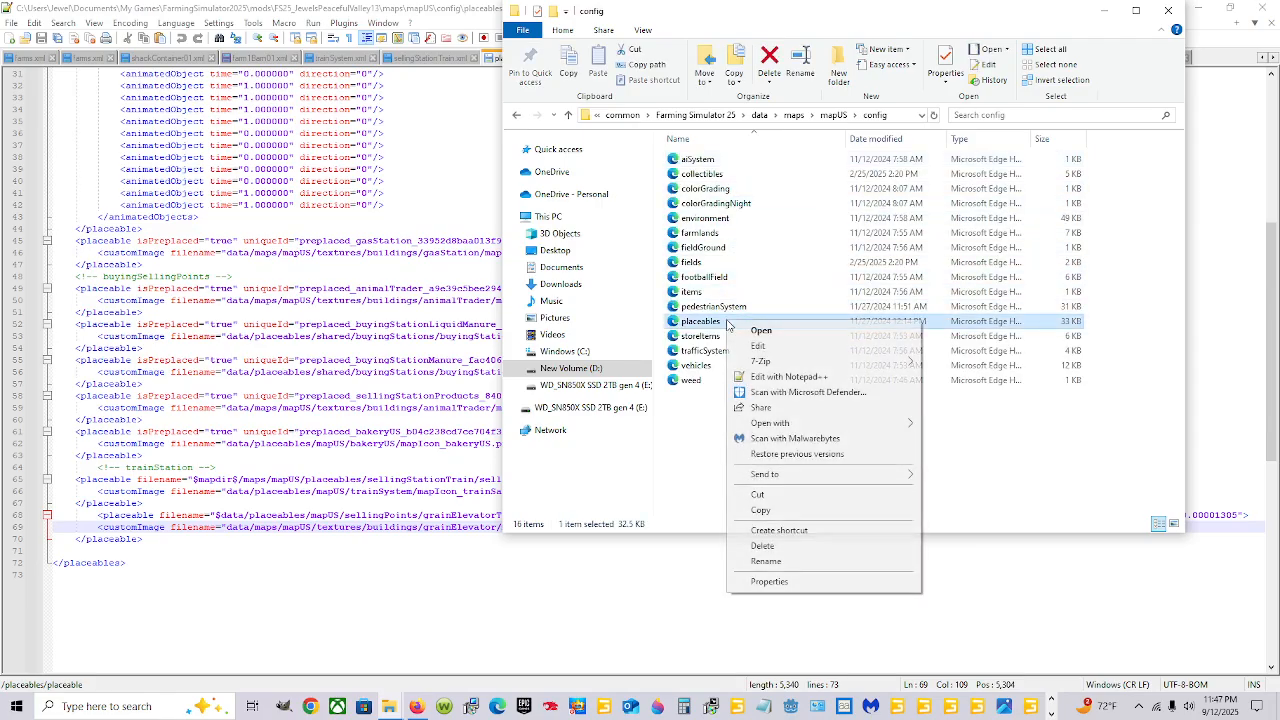
{"action": "left_click", "coordinate": [751, 379]}
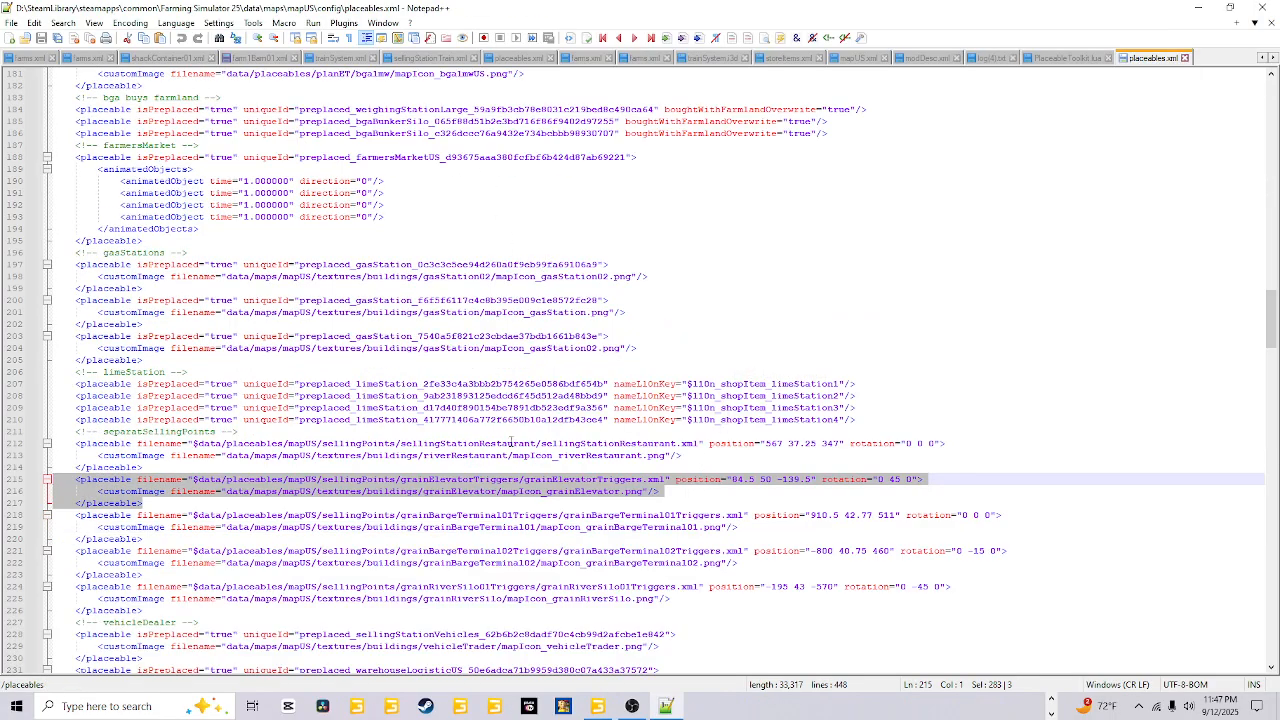
{"action": "scroll", "coordinate": [540, 480], "scroll_direction": "up", "scroll_amount": 4}
{"action": "scroll", "coordinate": [548, 455], "scroll_direction": "down", "scroll_amount": 8}
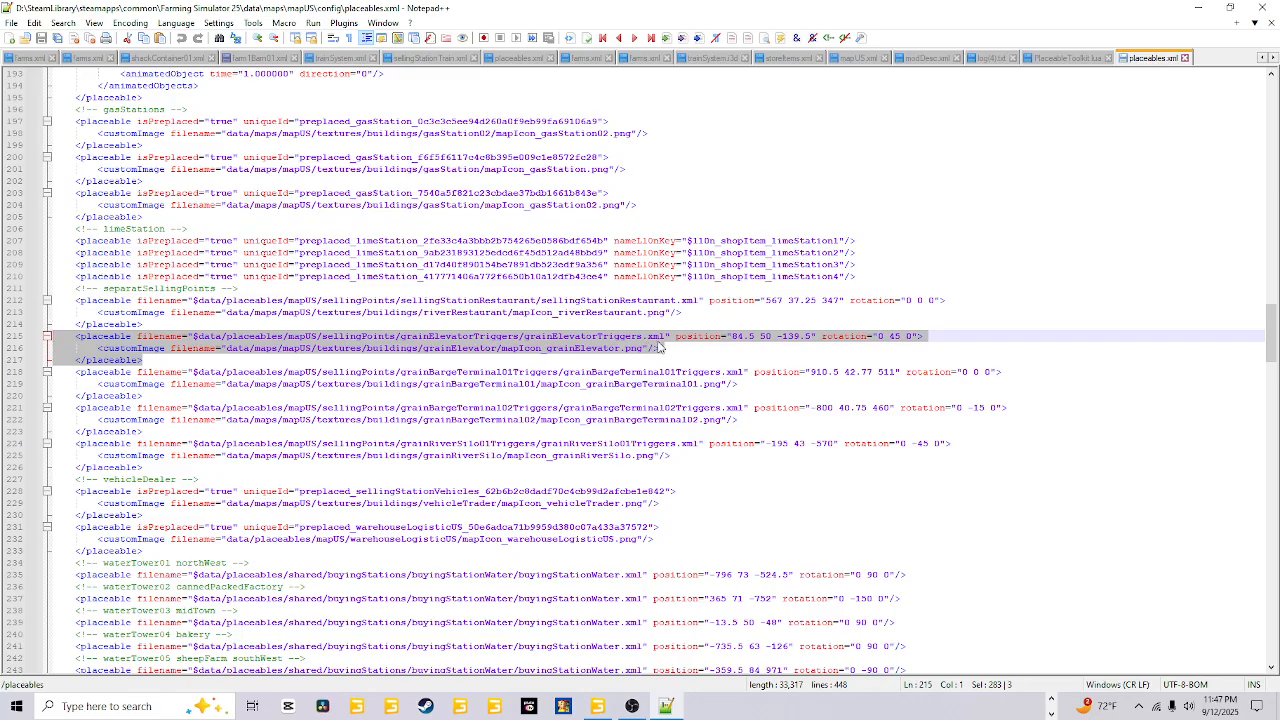
- Copy the three-line grainElevatorTriggers placeable entry from the base game's placeables.xml
{"action": "left_click", "coordinate": [146, 359]}
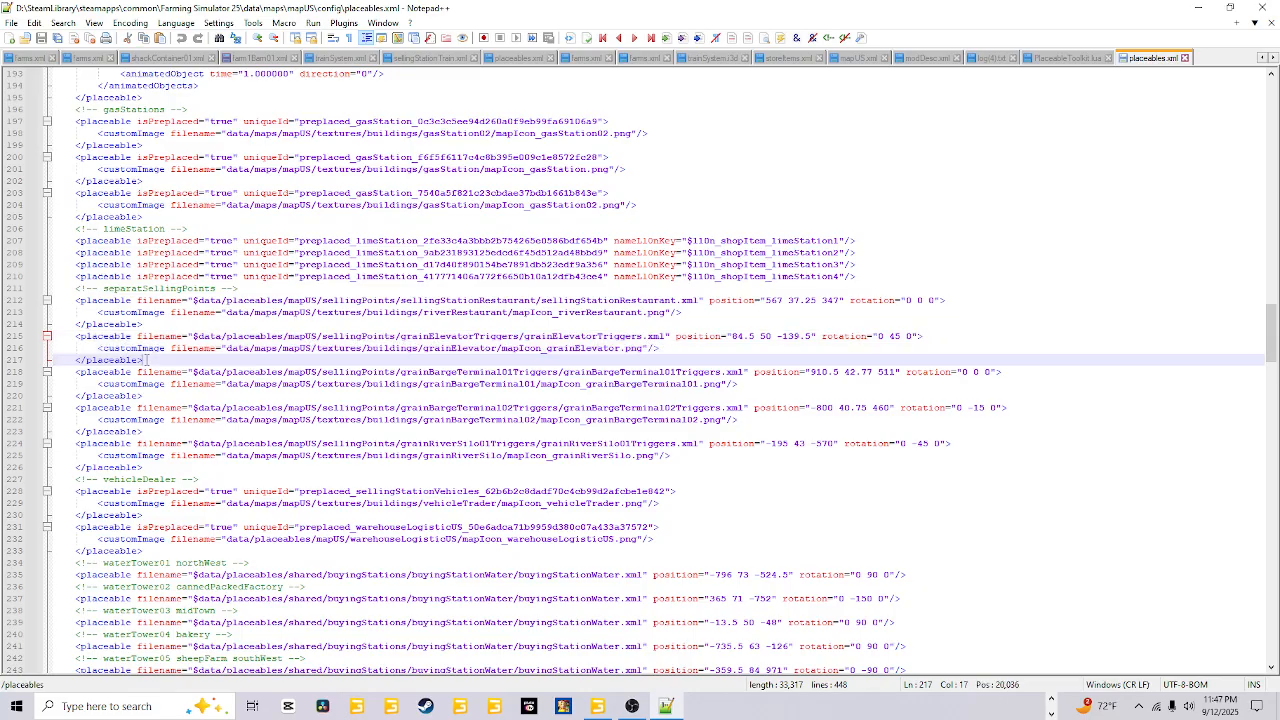
{"action": "left_click_drag", "start_coordinate": [146, 359], "coordinate": [37, 341]}
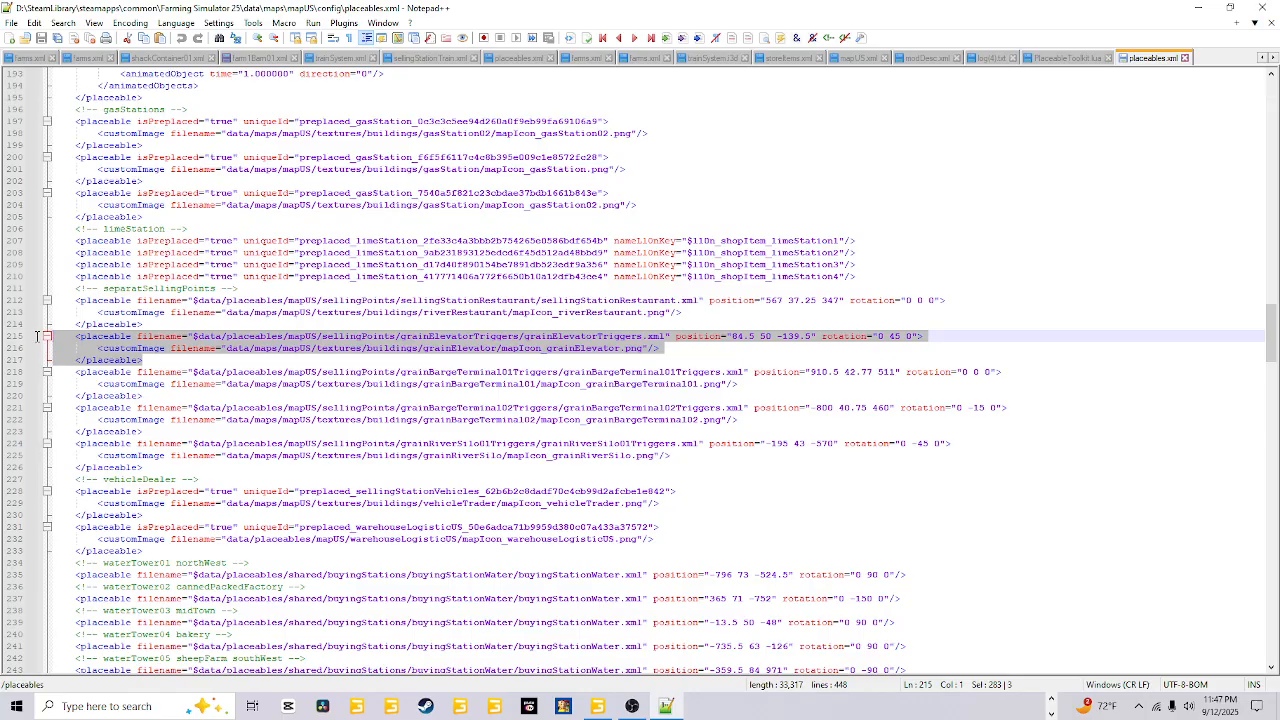
{"action": "right_click", "coordinate": [69, 339]}
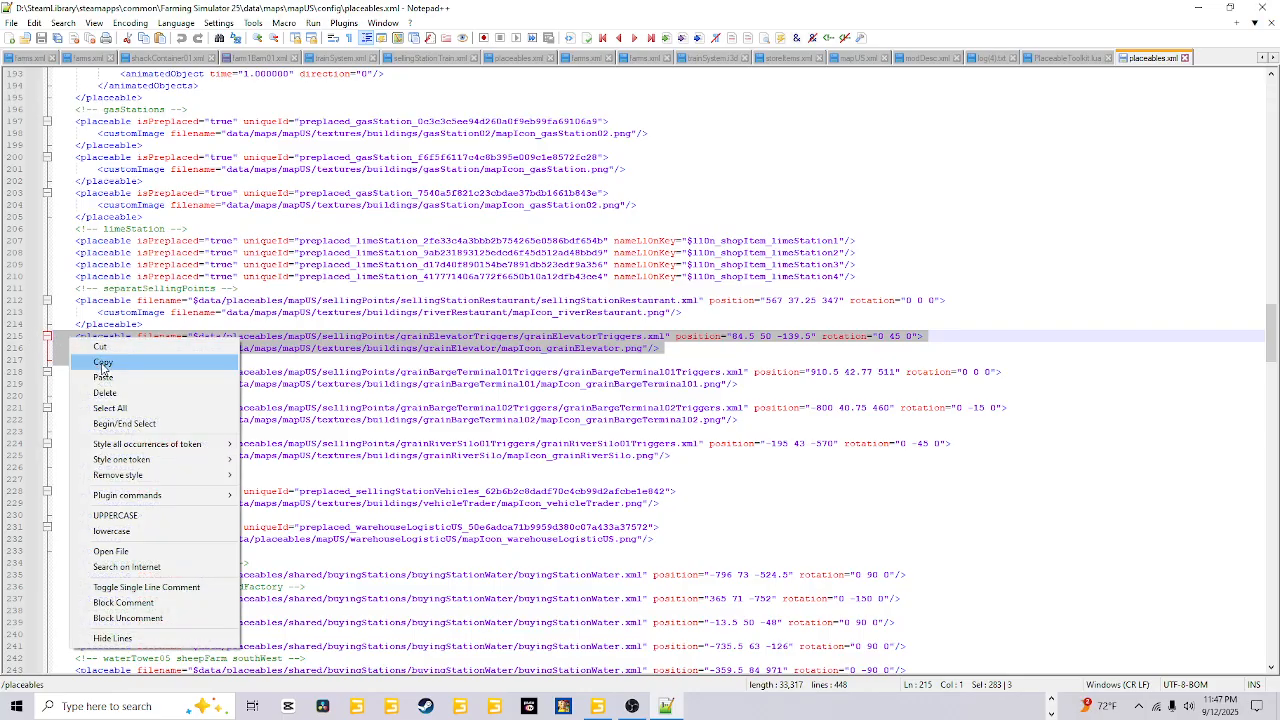
{"action": "left_click", "coordinate": [102, 363]}
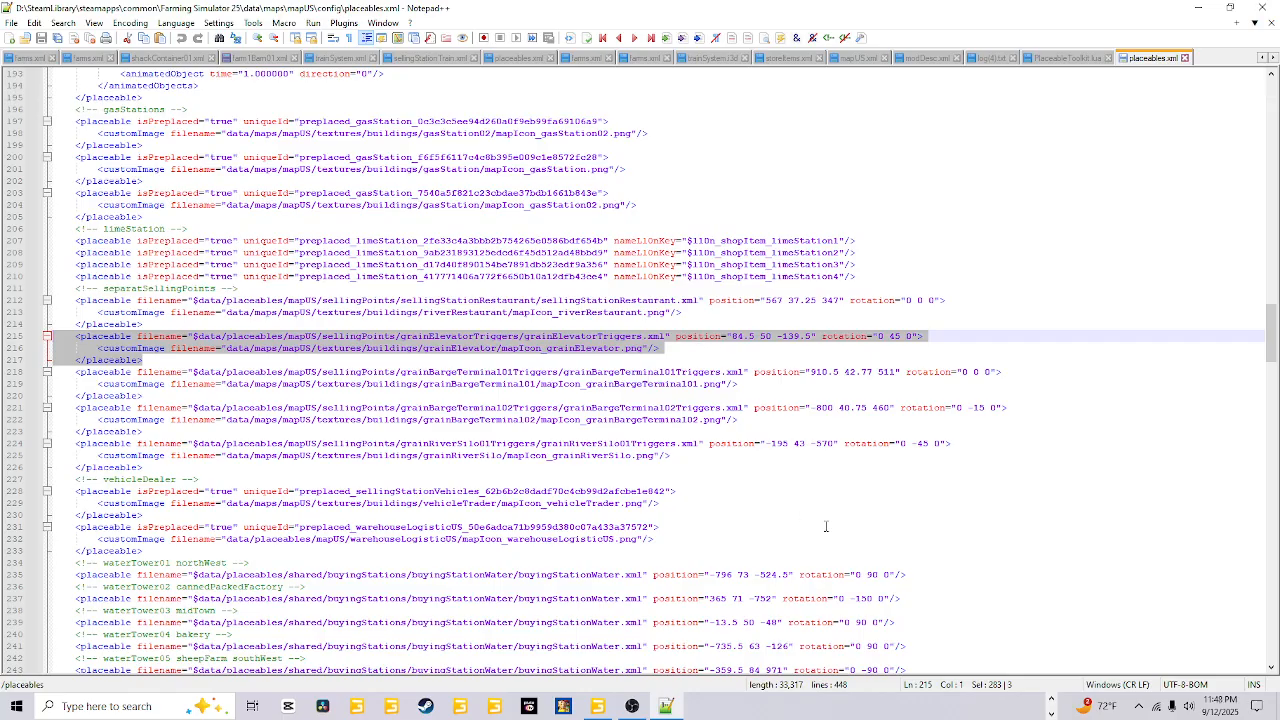
- Open placeables.xml from the FS25_JewelsPeacefulValley13/maps/mapUS/config folder in Notepad++
{"action": "left_click", "coordinate": [1050, 700]}
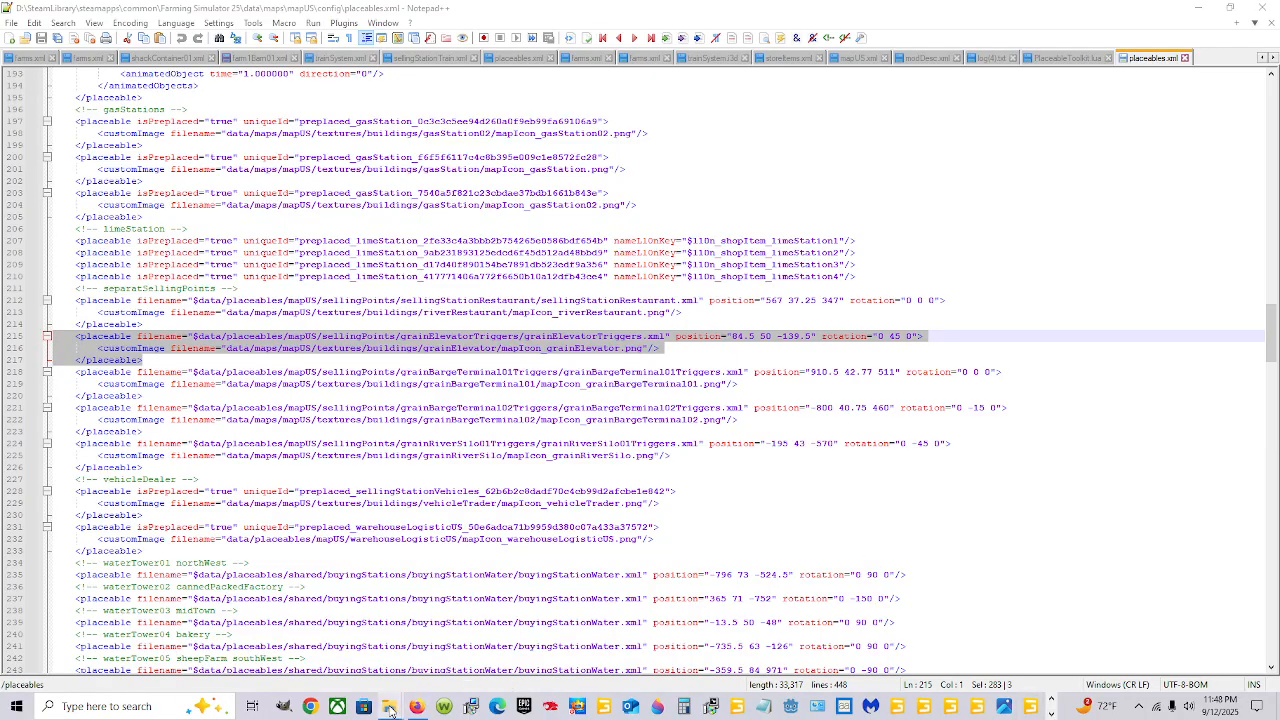
{"action": "mouse_move", "coordinate": [390, 705]}
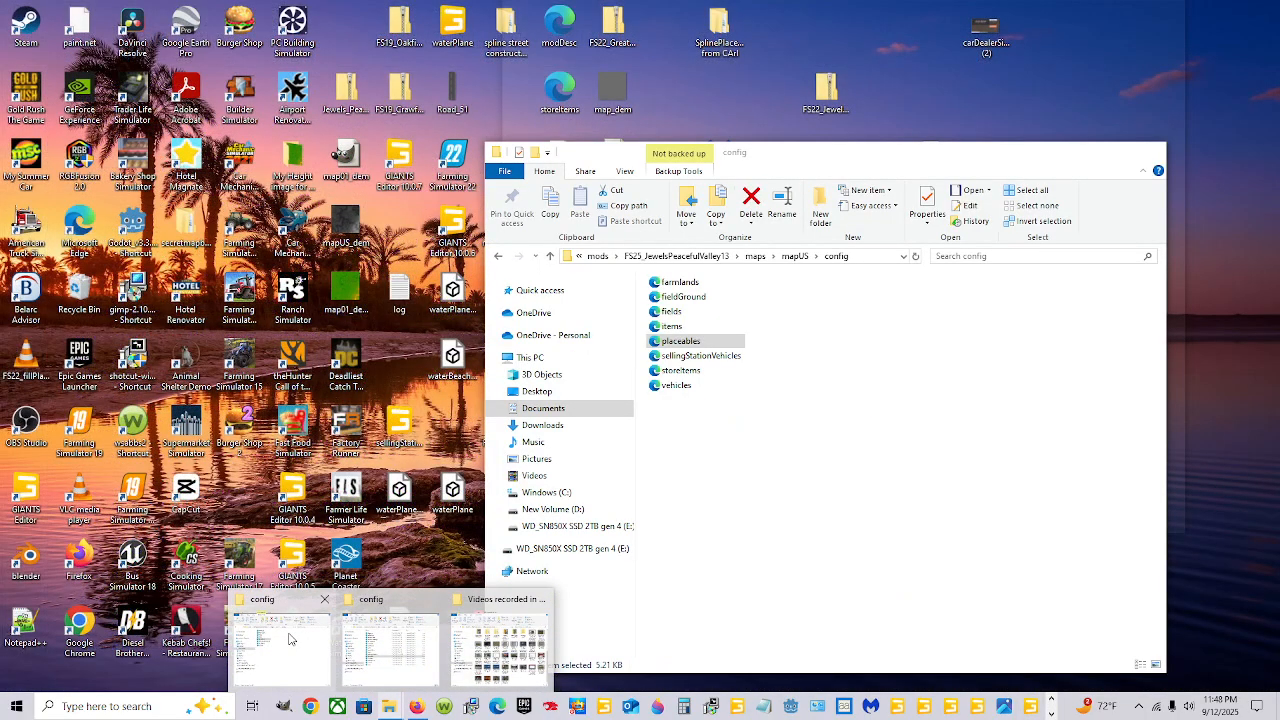
{"action": "left_click", "coordinate": [289, 638]}
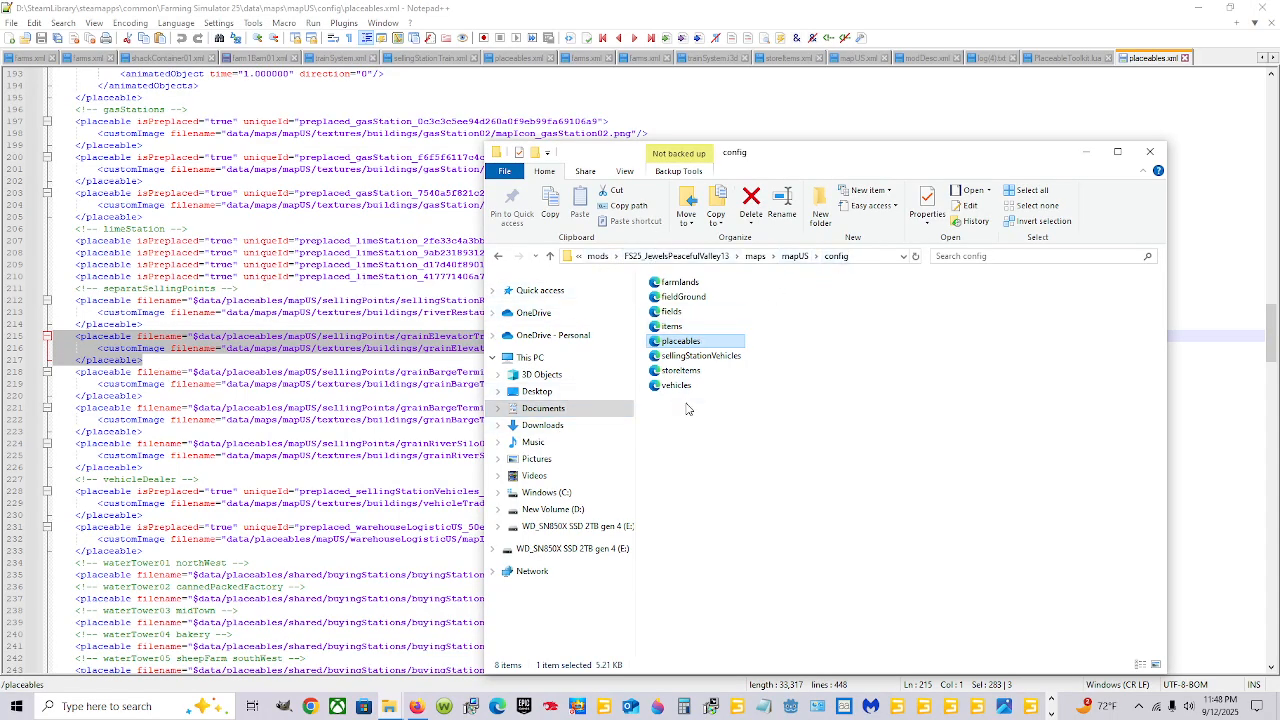
{"action": "right_click", "coordinate": [690, 345]}
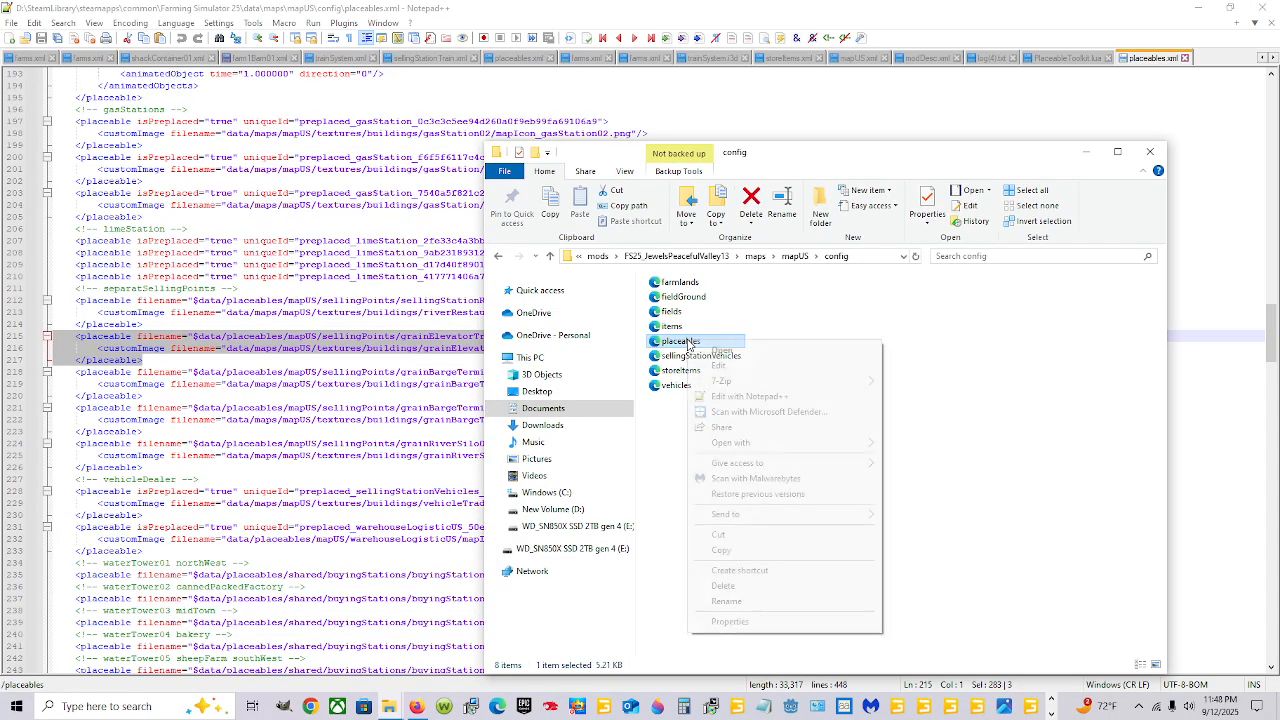
{"action": "left_click", "coordinate": [745, 396]}
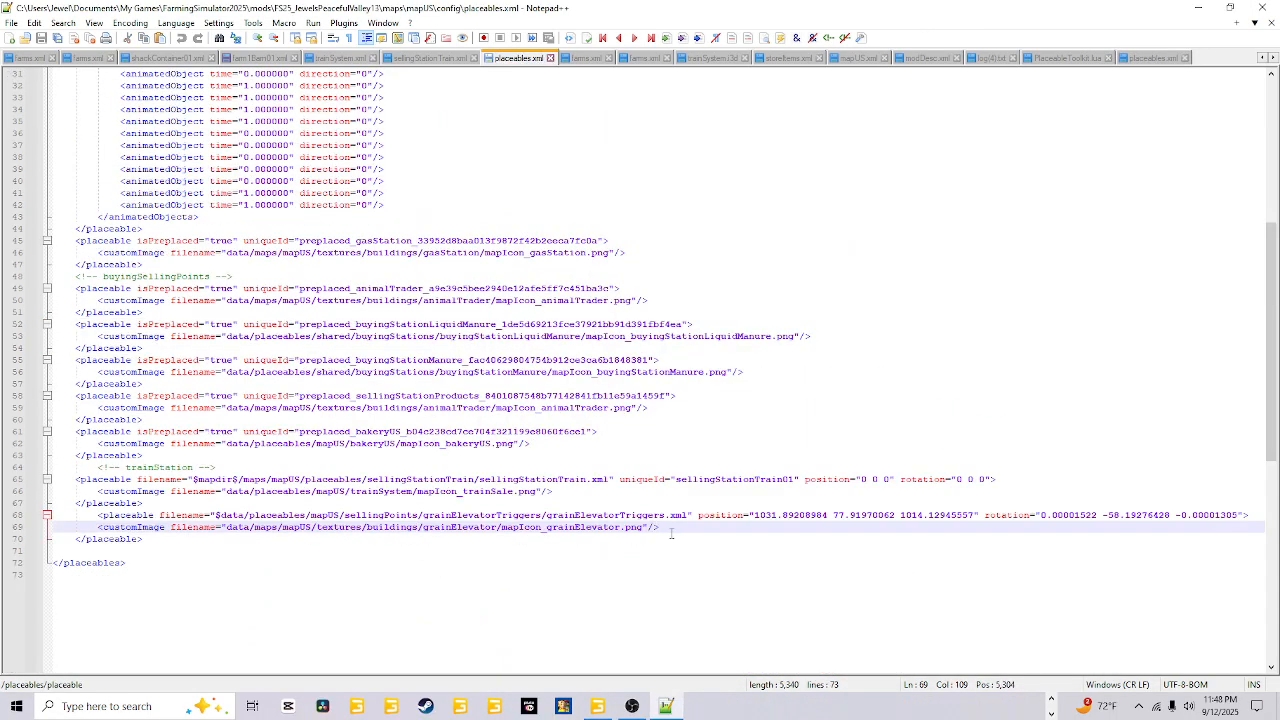
- Paste the copied grainElevatorTriggers entry on a new line after the last placeable in the mod's placeables.xml
{"action": "left_click", "coordinate": [150, 541]}
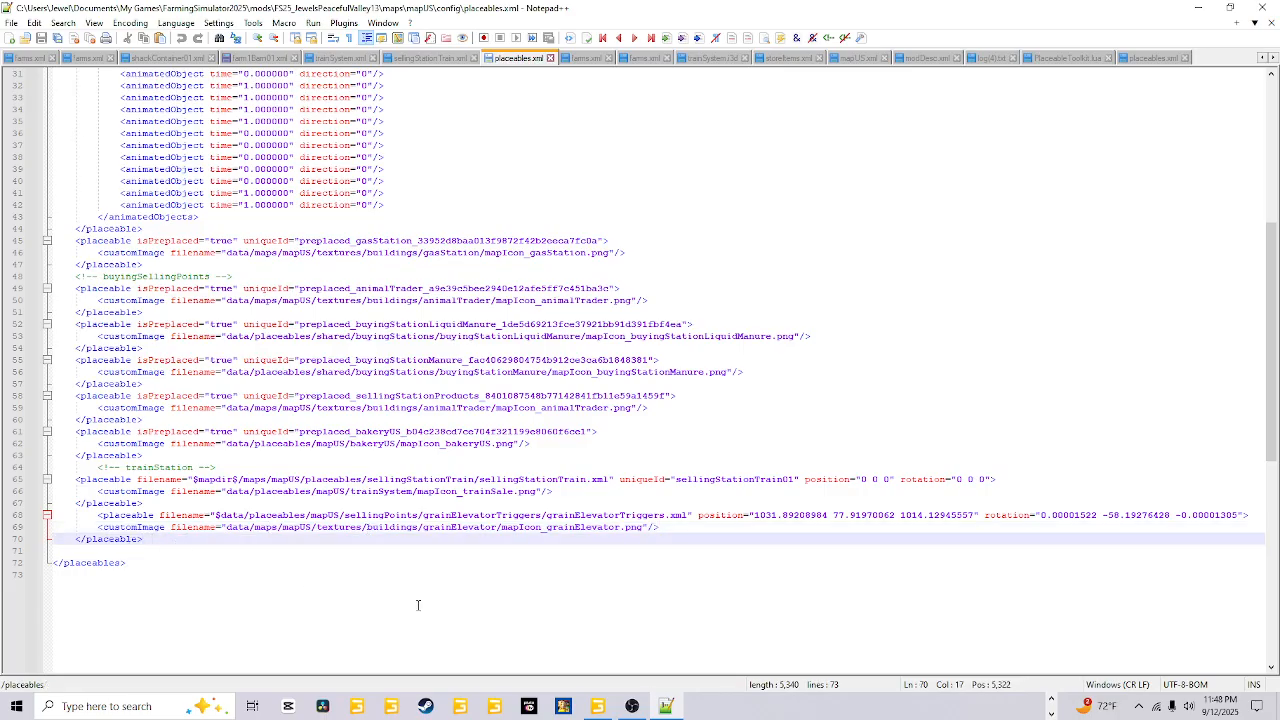
{"action": "key", "text": "Return"}
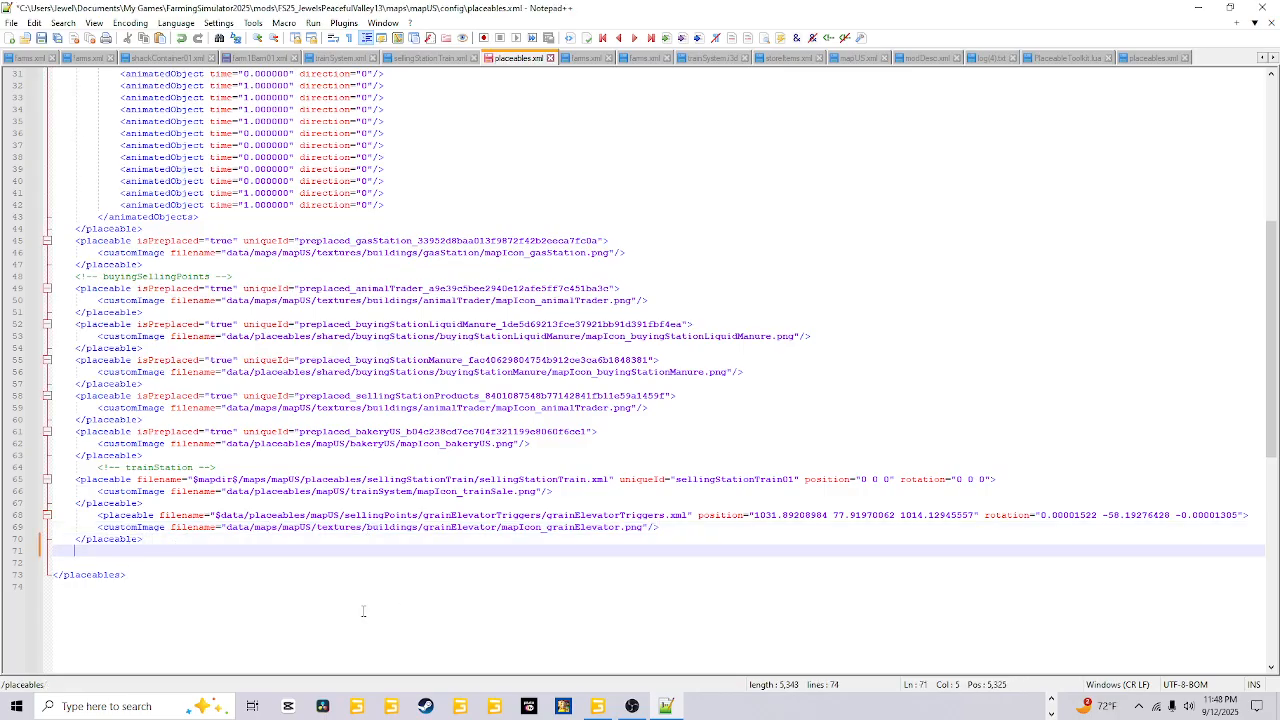
{"action": "right_click", "coordinate": [77, 550]}
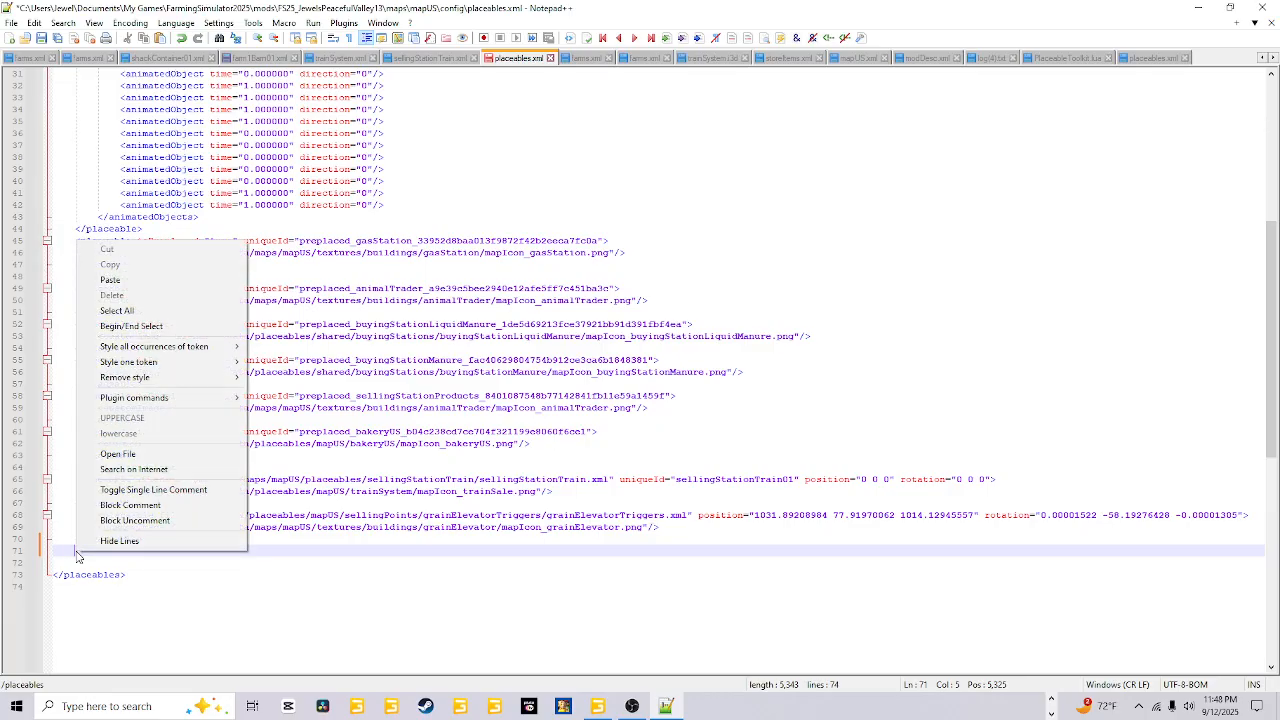
{"action": "left_click", "coordinate": [190, 280]}
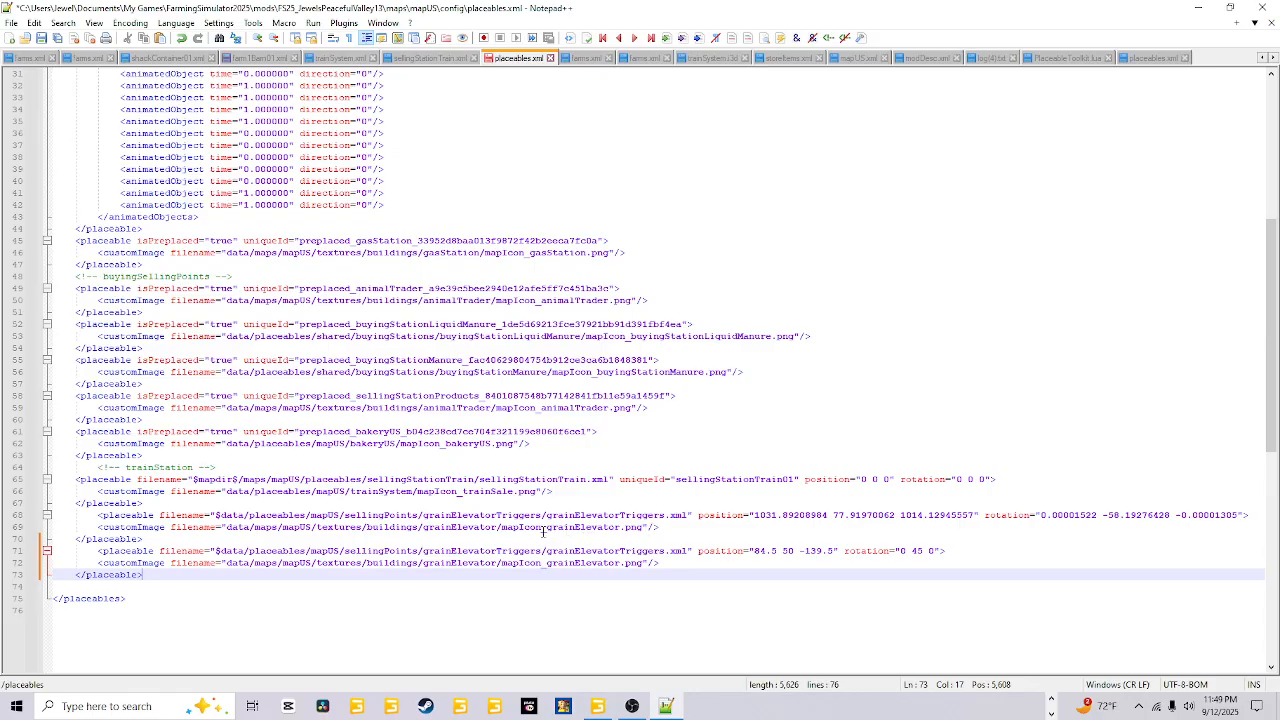
{"action": "mouse_move", "coordinate": [660, 530]}
{"action": "left_mouse_down"}
{"action": "mouse_move", "coordinate": [60, 540]}
{"action": "mouse_move", "coordinate": [50, 516]}
{"action": "mouse_move", "coordinate": [663, 530]}
{"action": "left_mouse_up"}
{"action": "left_click", "coordinate": [665, 527]}
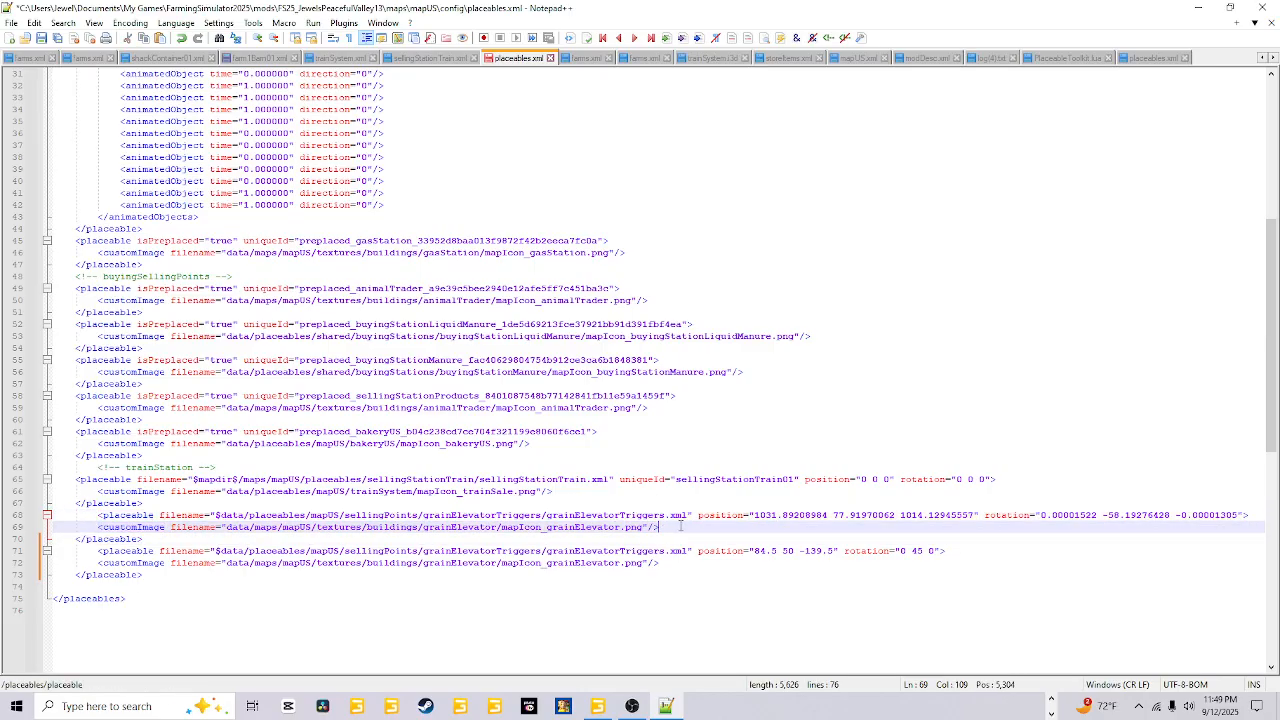
- Copy the grainElevatorTriggers translation from GIANTS Editor into the pasted entry's position in Notepad++, giving 1031.89001465 77.91970062 1014.13000488
{"action": "left_click", "coordinate": [597, 706]}
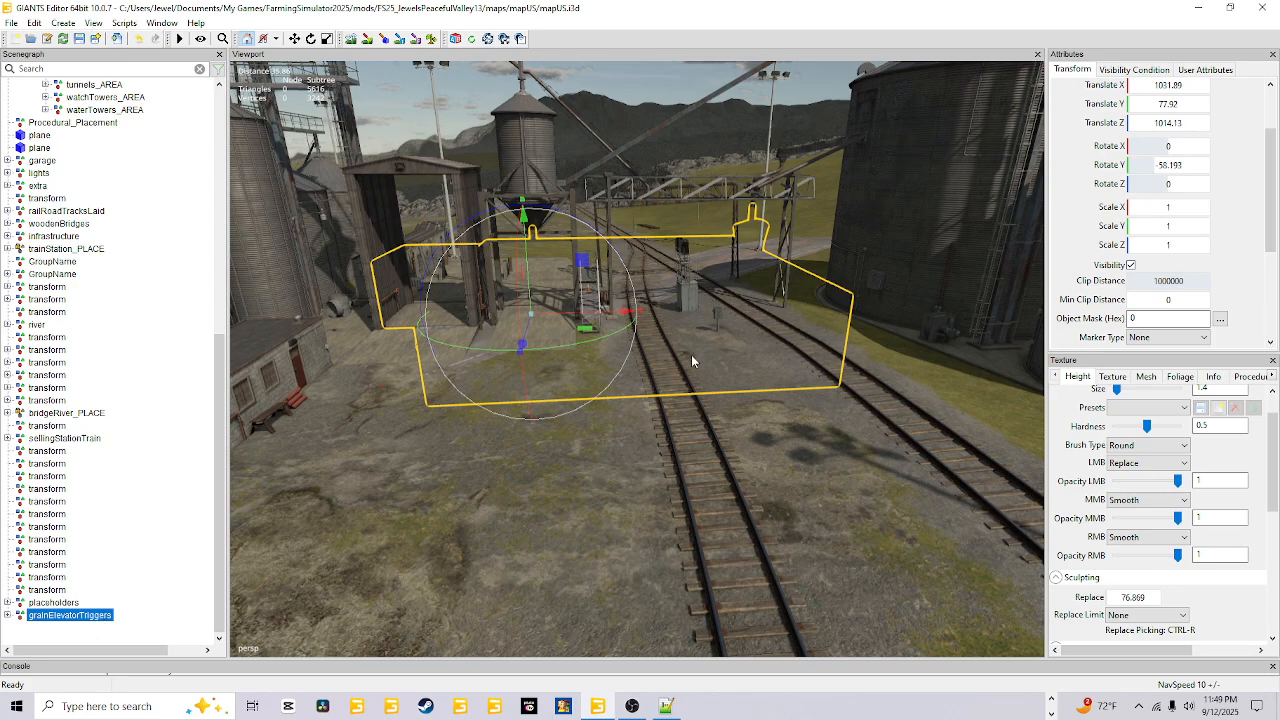
{"action": "scroll", "coordinate": [1215, 166], "scroll_direction": "up", "scroll_amount": 2}
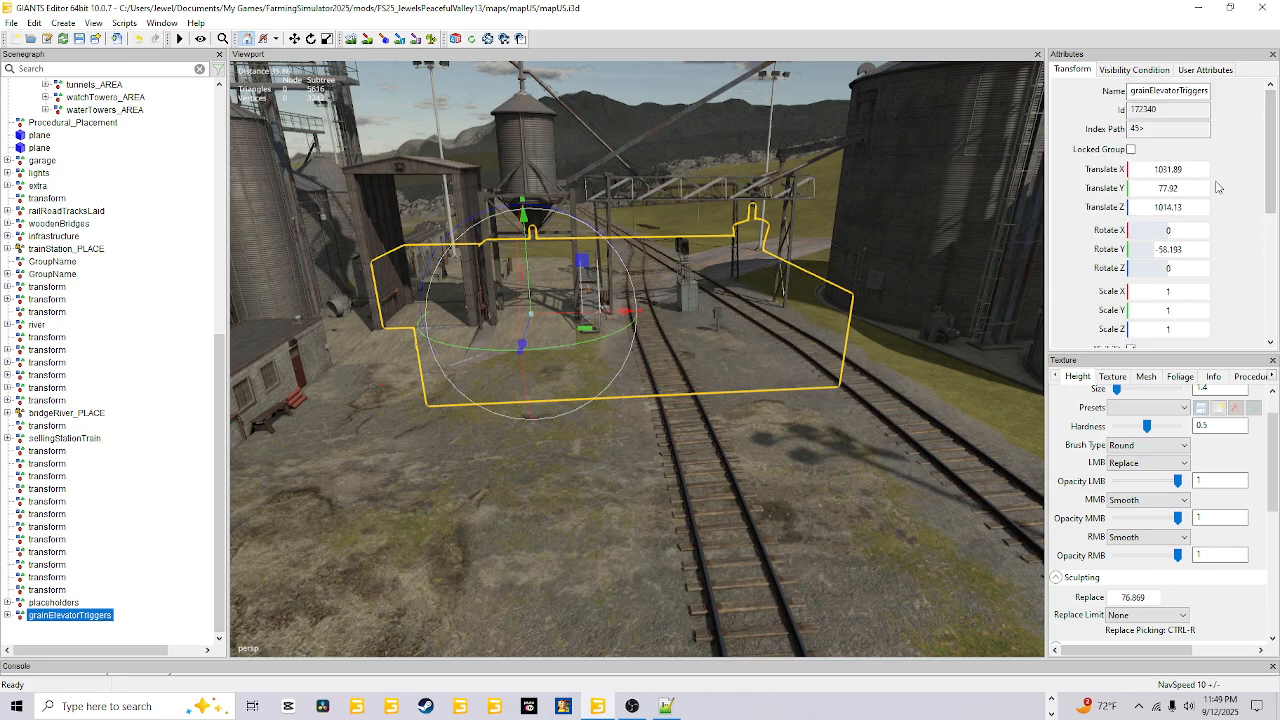
{"action": "double_click", "coordinate": [1193, 168]}
{"action": "left_click", "coordinate": [1193, 168]}
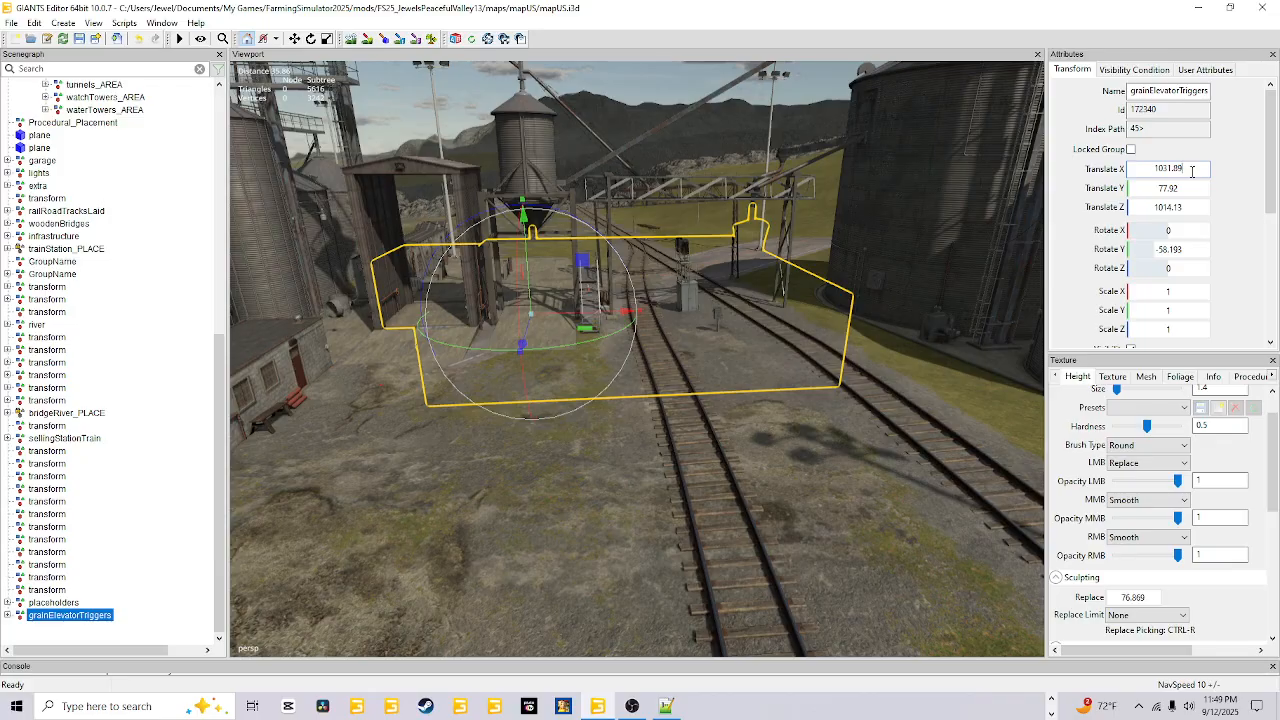
{"action": "left_click", "coordinate": [667, 706]}
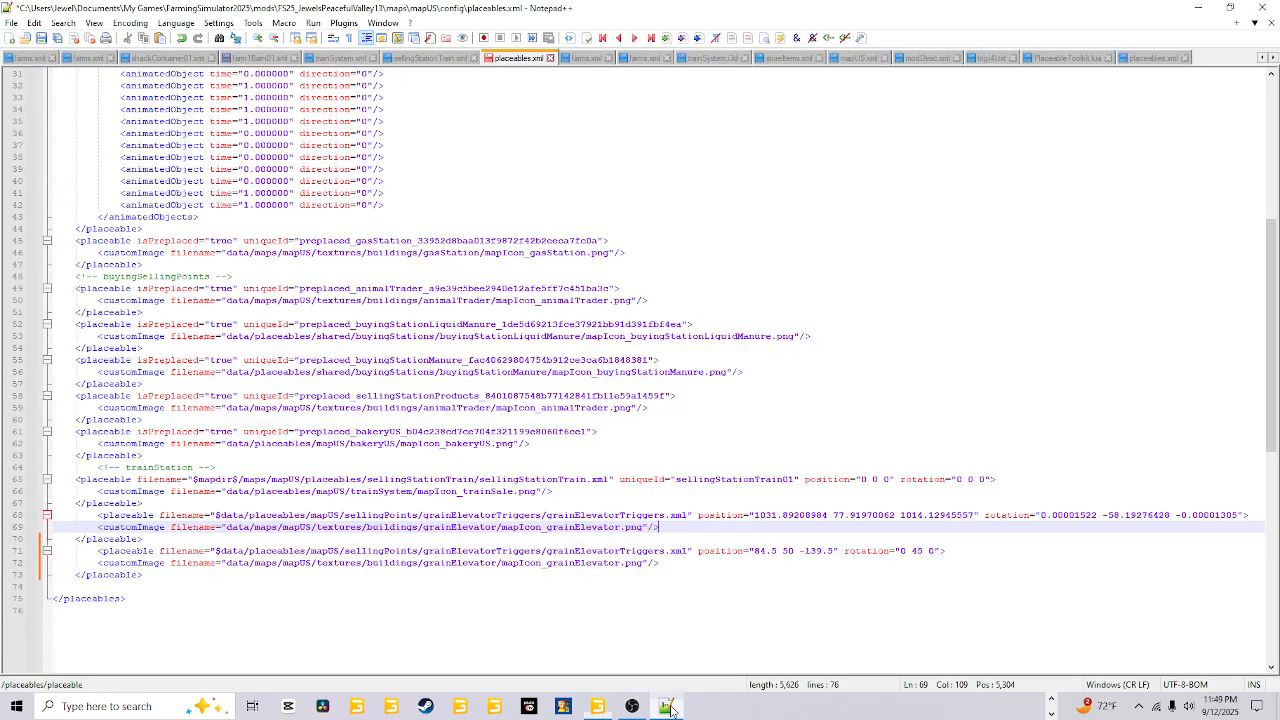
{"action": "left_click", "coordinate": [756, 551]}
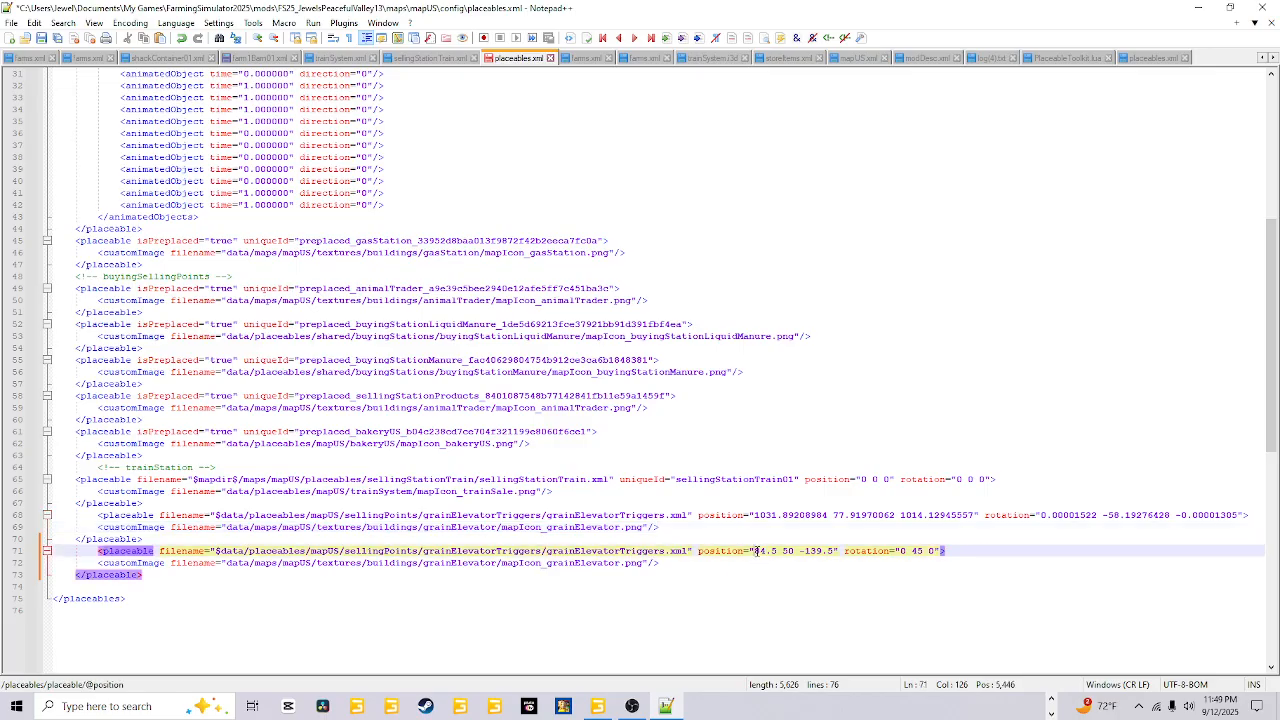
{"action": "left_click_drag", "start_coordinate": [756, 551], "coordinate": [832, 547]}
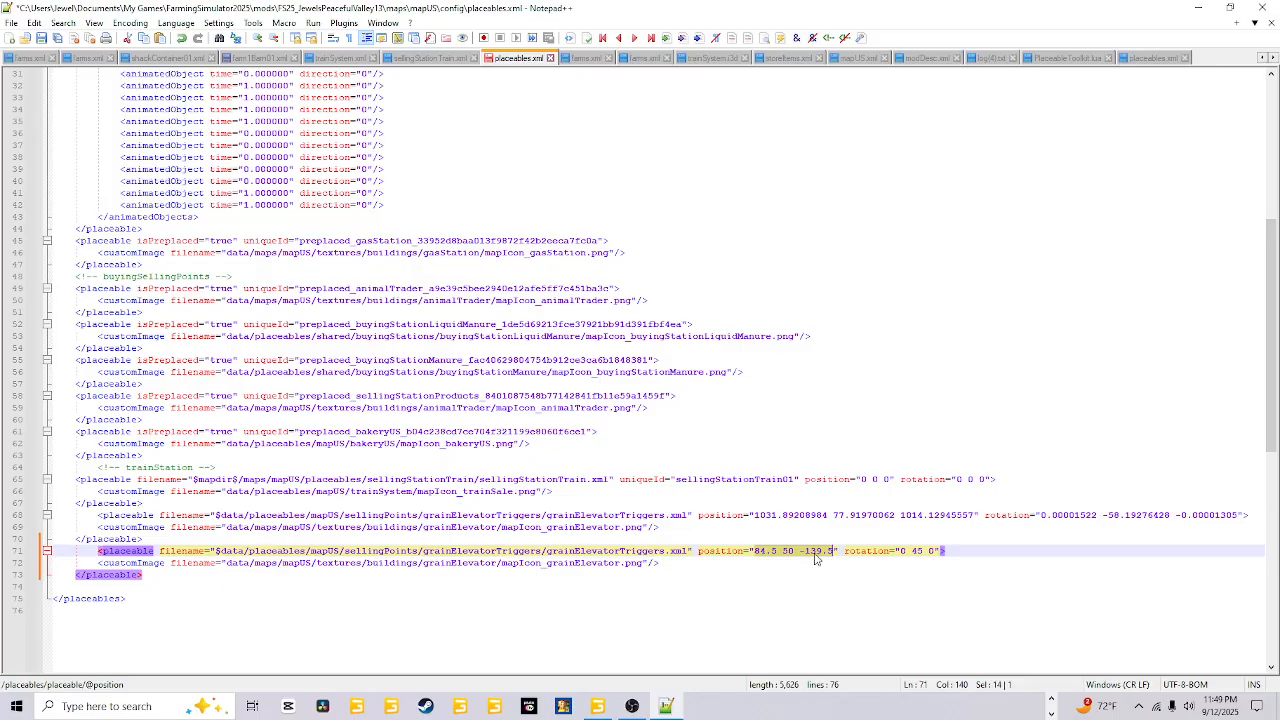
{"action": "right_click", "coordinate": [815, 558]}
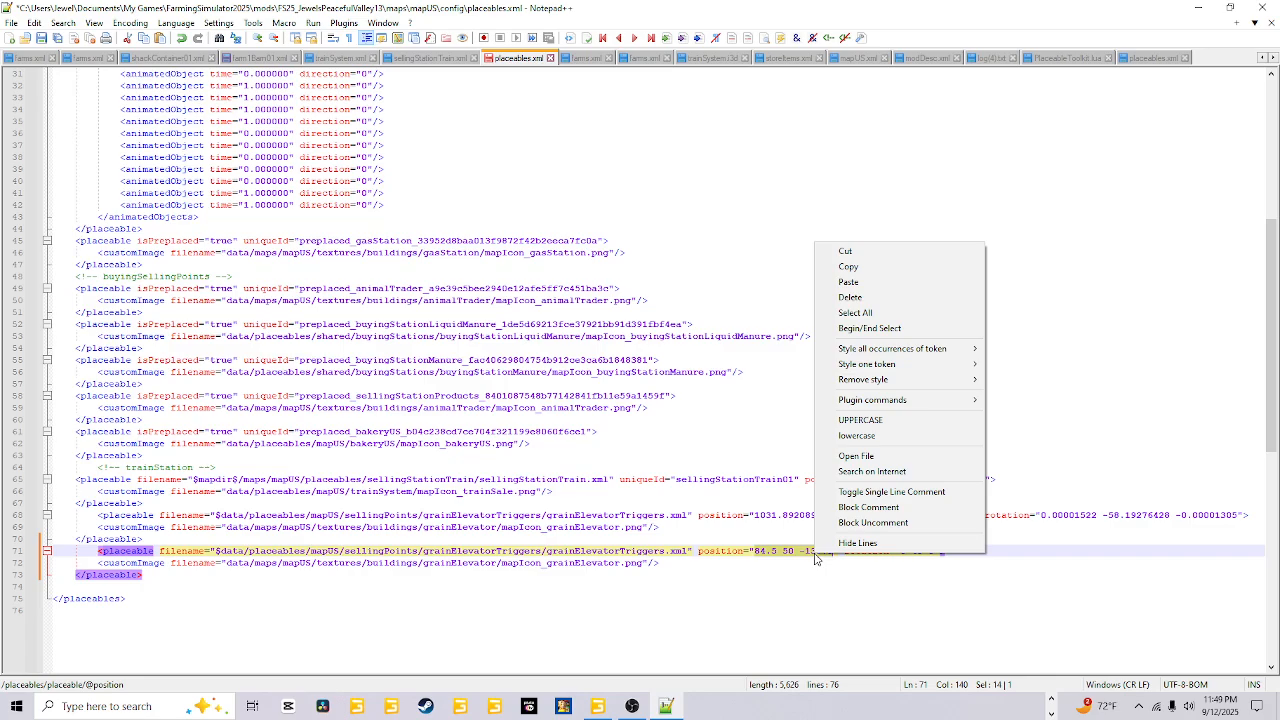
{"action": "left_click", "coordinate": [865, 285]}
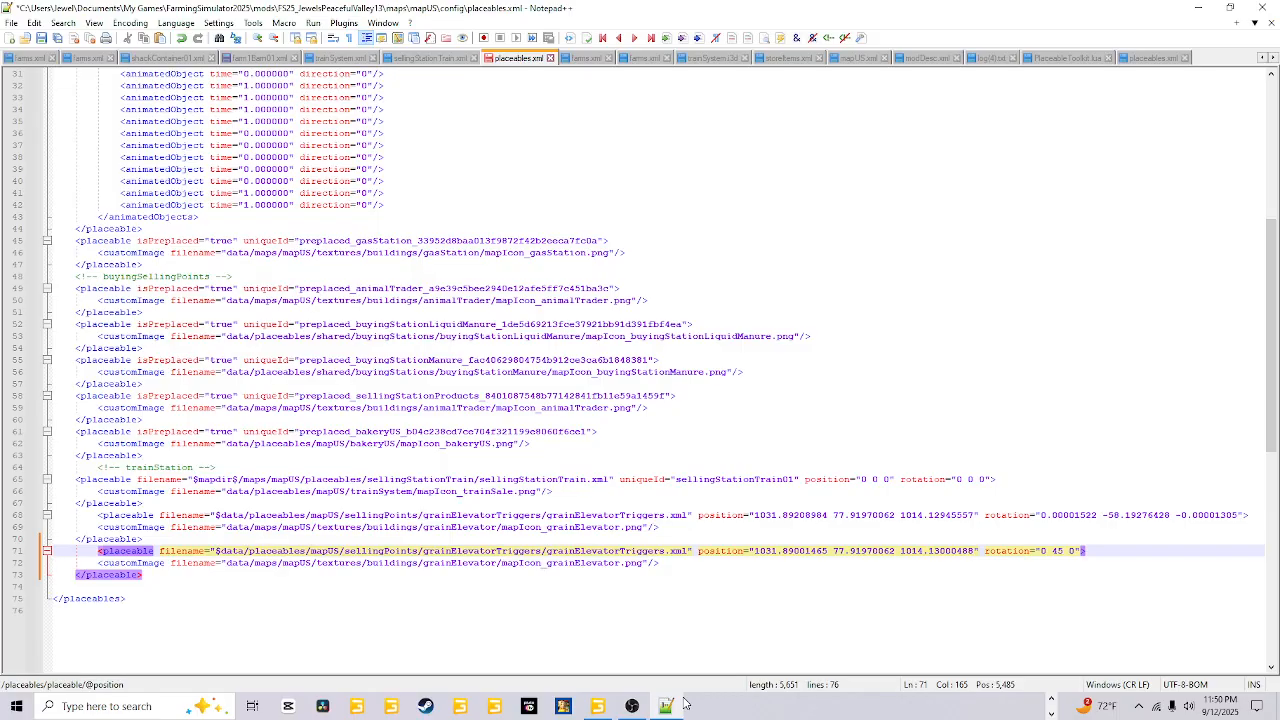
- Copy the grainElevatorTriggers rotation from GIANTS Editor into the pasted entry's rotation in Notepad++, giving 0 -58.19279861 -0.00001305
{"action": "left_click", "coordinate": [632, 706]}
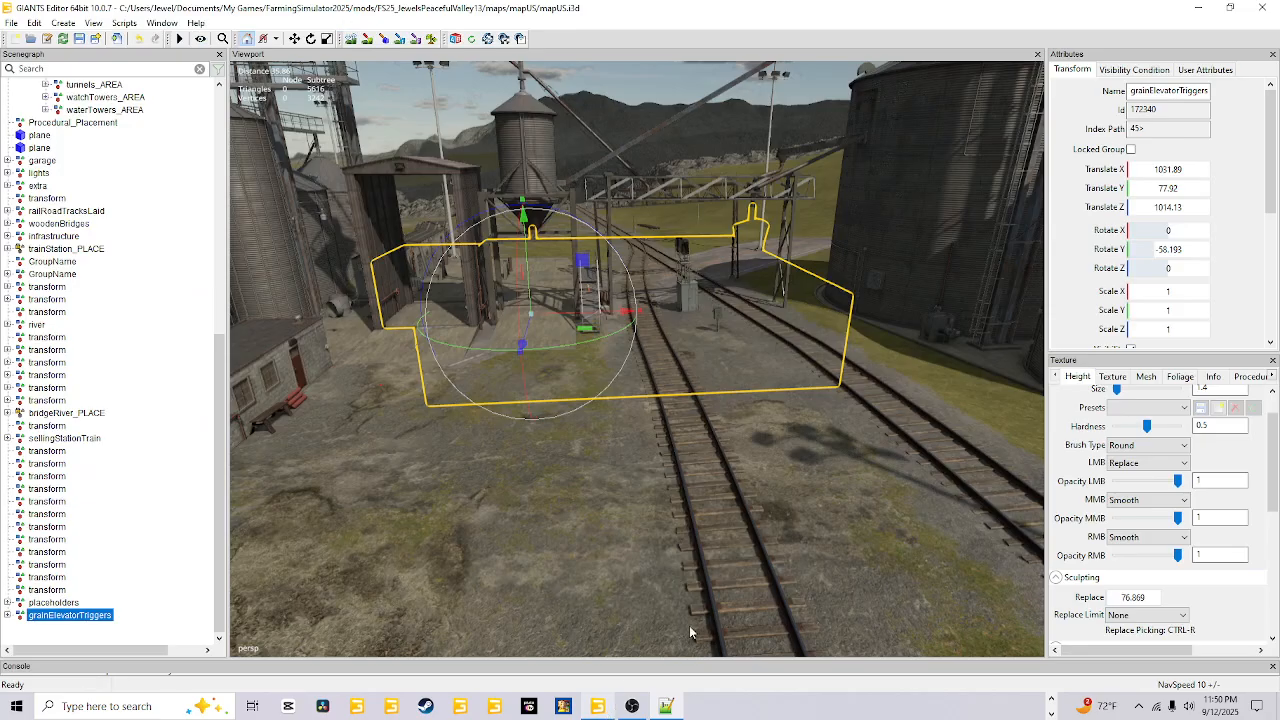
{"action": "double_click", "coordinate": [1189, 232]}
{"action": "type", "text": "0"}
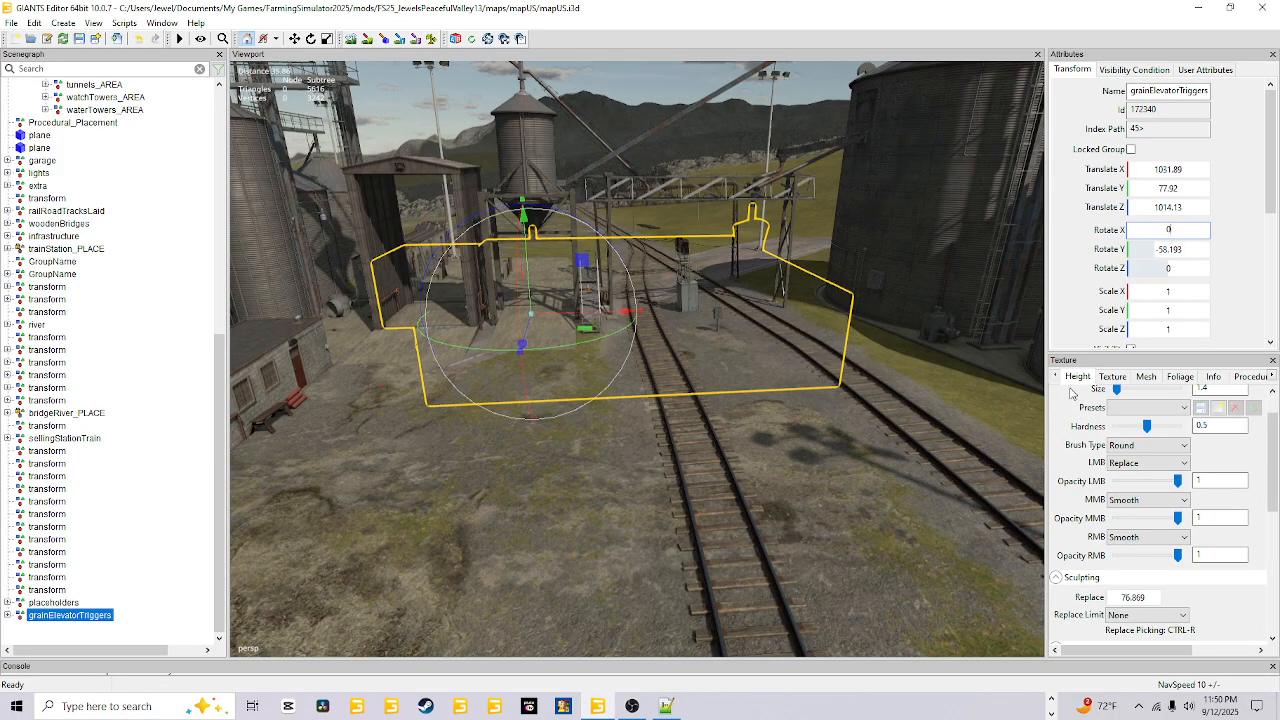
{"action": "left_click", "coordinate": [665, 706]}
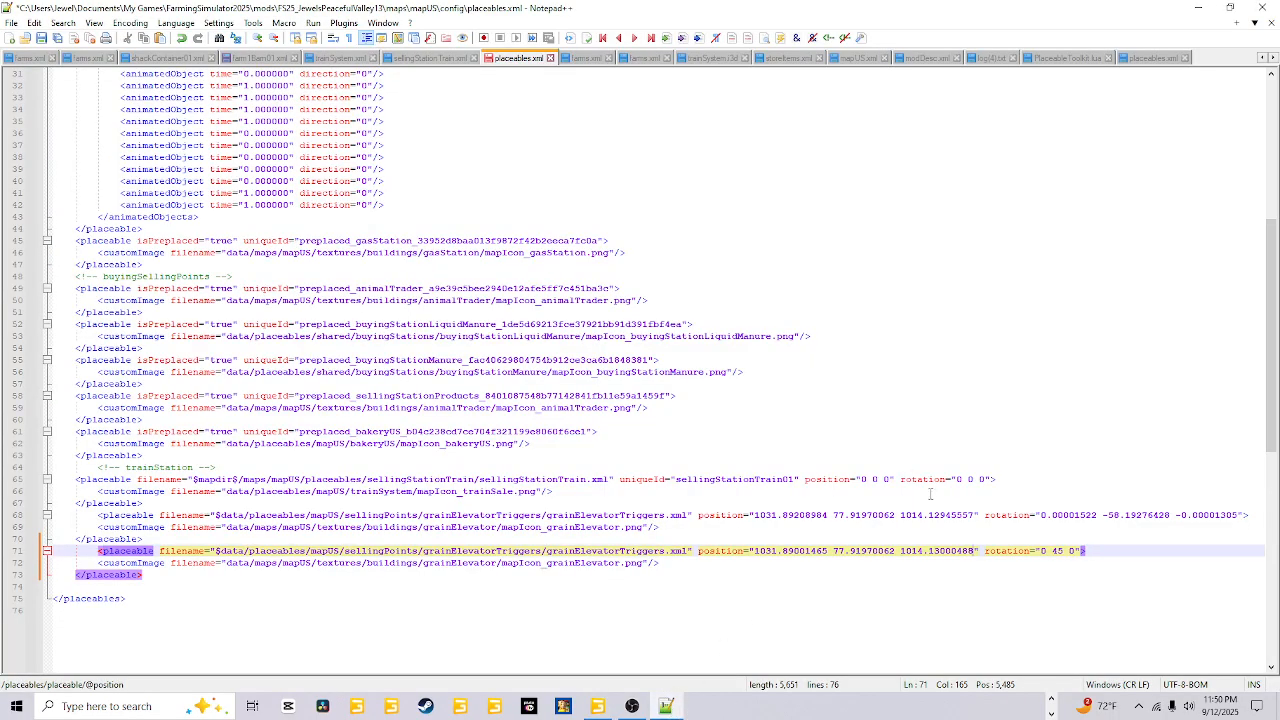
{"action": "left_click_drag", "start_coordinate": [1041, 550], "coordinate": [1077, 550]}
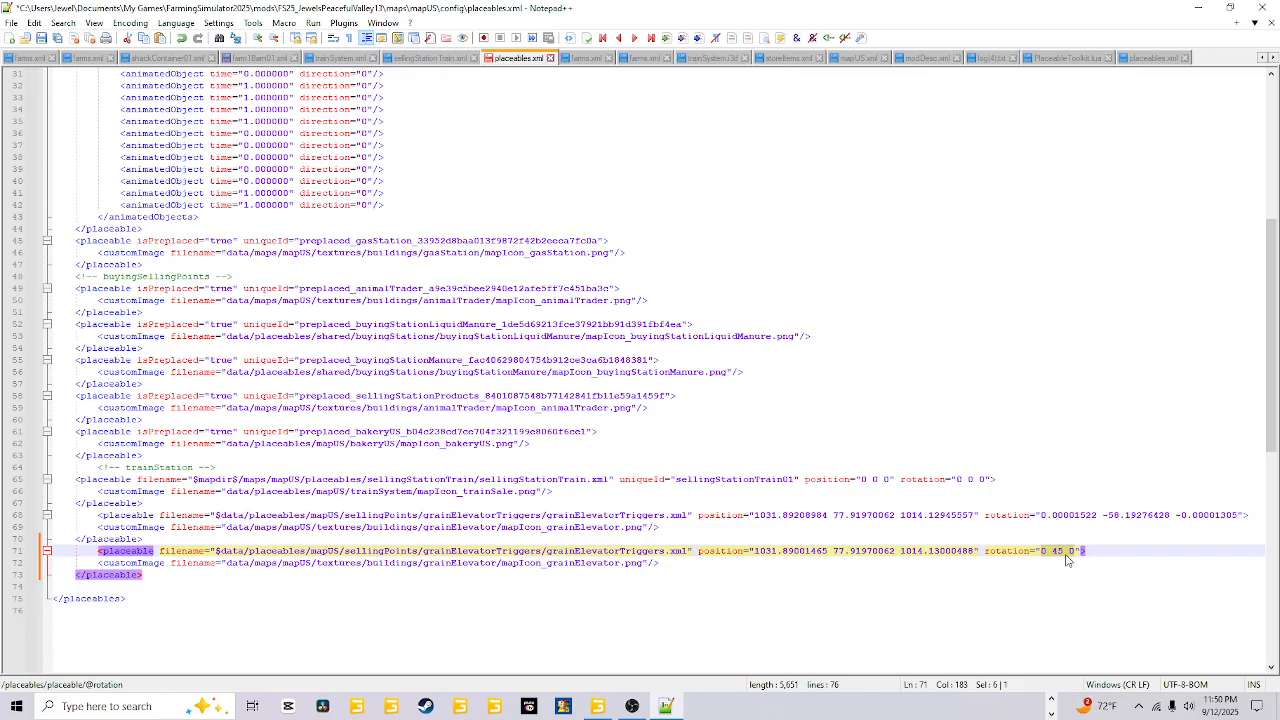
{"action": "right_click", "coordinate": [1066, 560]}
{"action": "left_click", "coordinate": [1098, 288]}
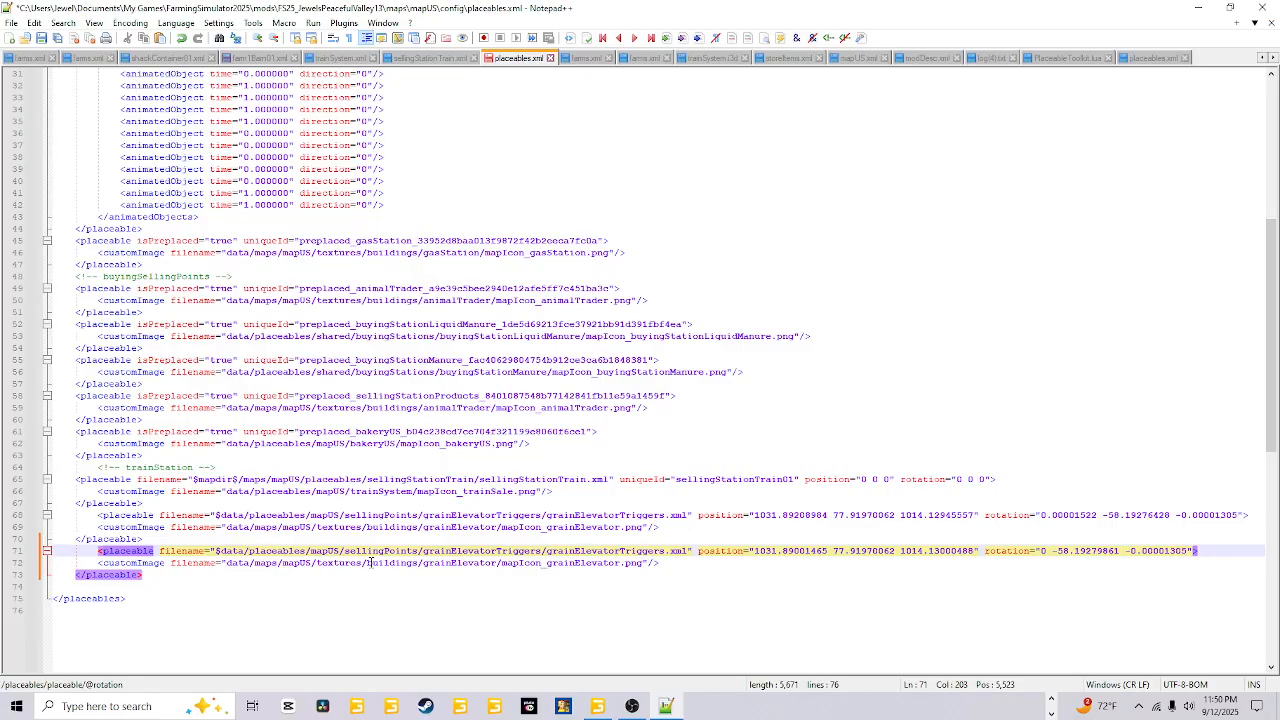
- Delete the duplicate grainElevatorTriggers entry at the end of the mod's placeables.xml and save the file
{"action": "left_click_drag", "start_coordinate": [145, 575], "coordinate": [52, 551]}
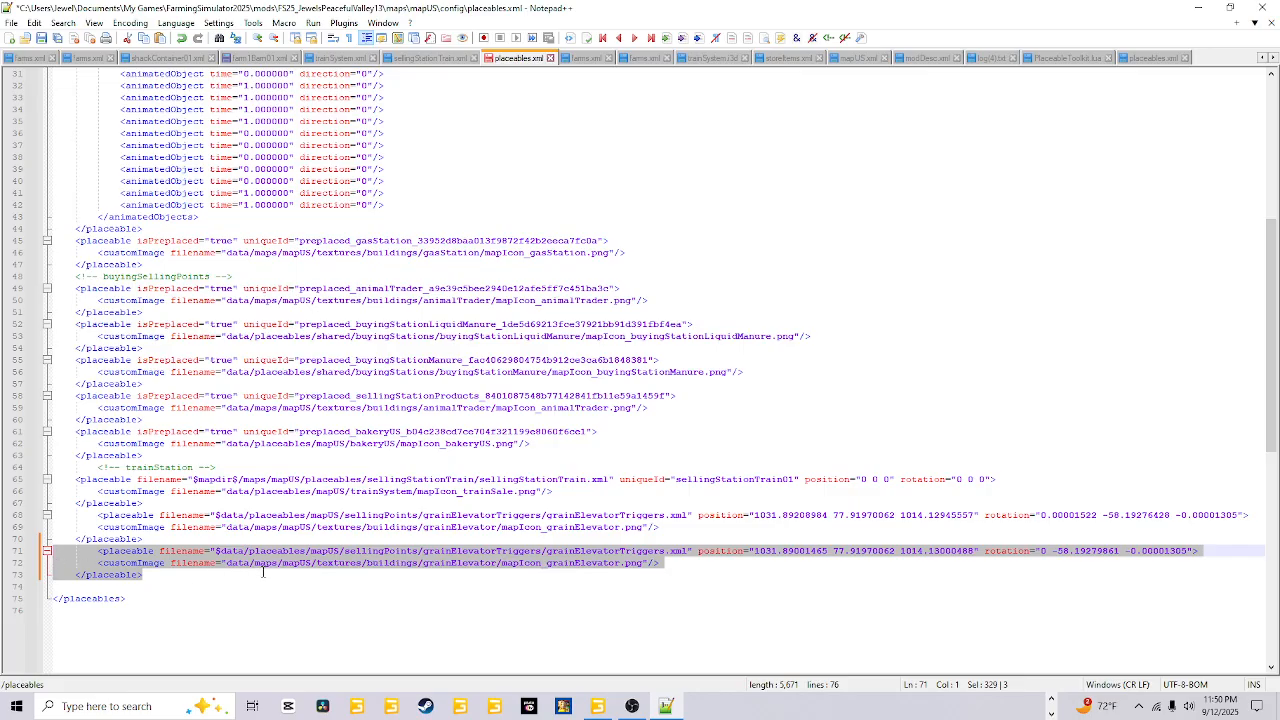
{"action": "key", "text": "Delete"}
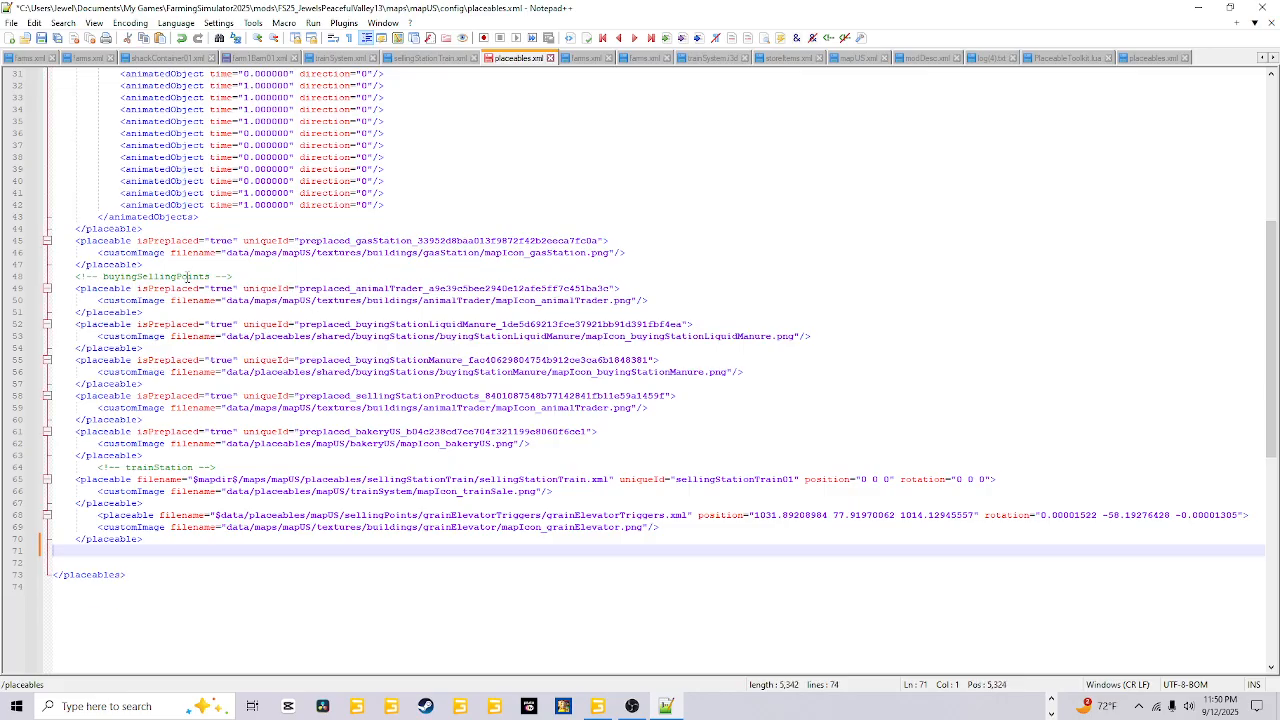
{"action": "left_click", "coordinate": [41, 38]}
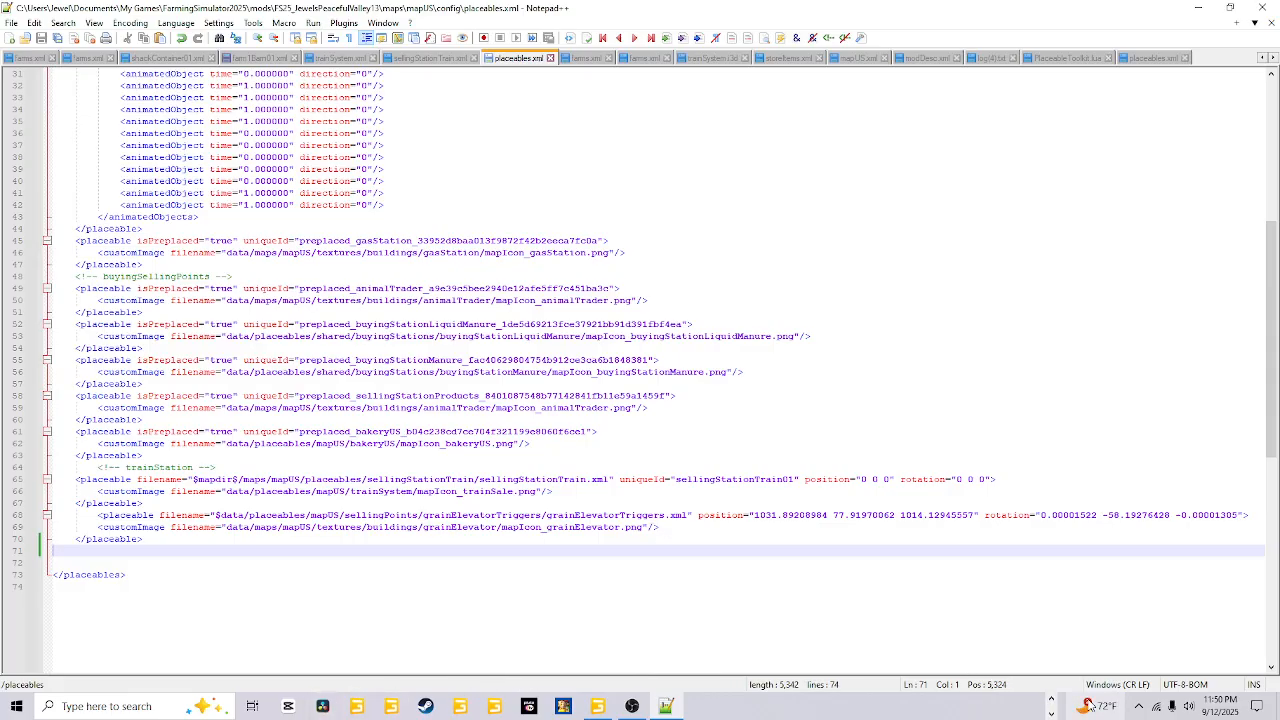
- Open storeItems.xml from the FS25_JewelsPeacefulValley13/maps/mapUS/config folder in Notepad++
{"action": "left_click", "coordinate": [1051, 699]}
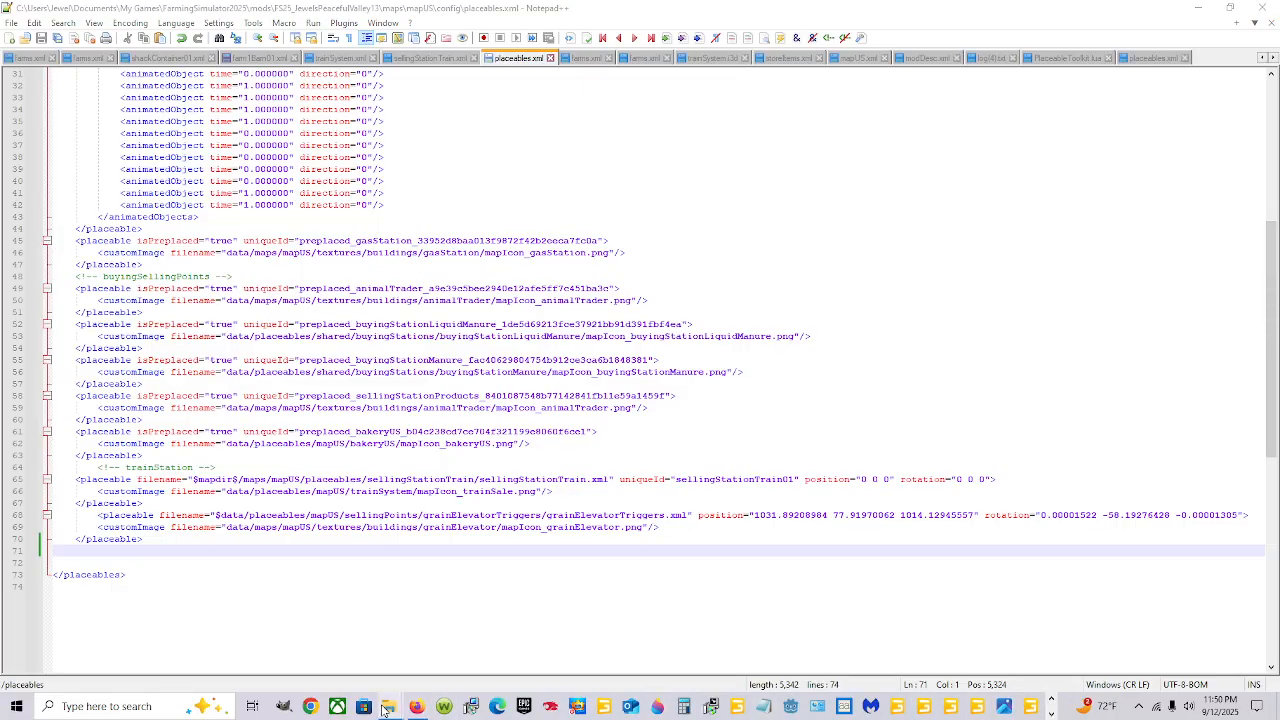
{"action": "mouse_move", "coordinate": [390, 706]}
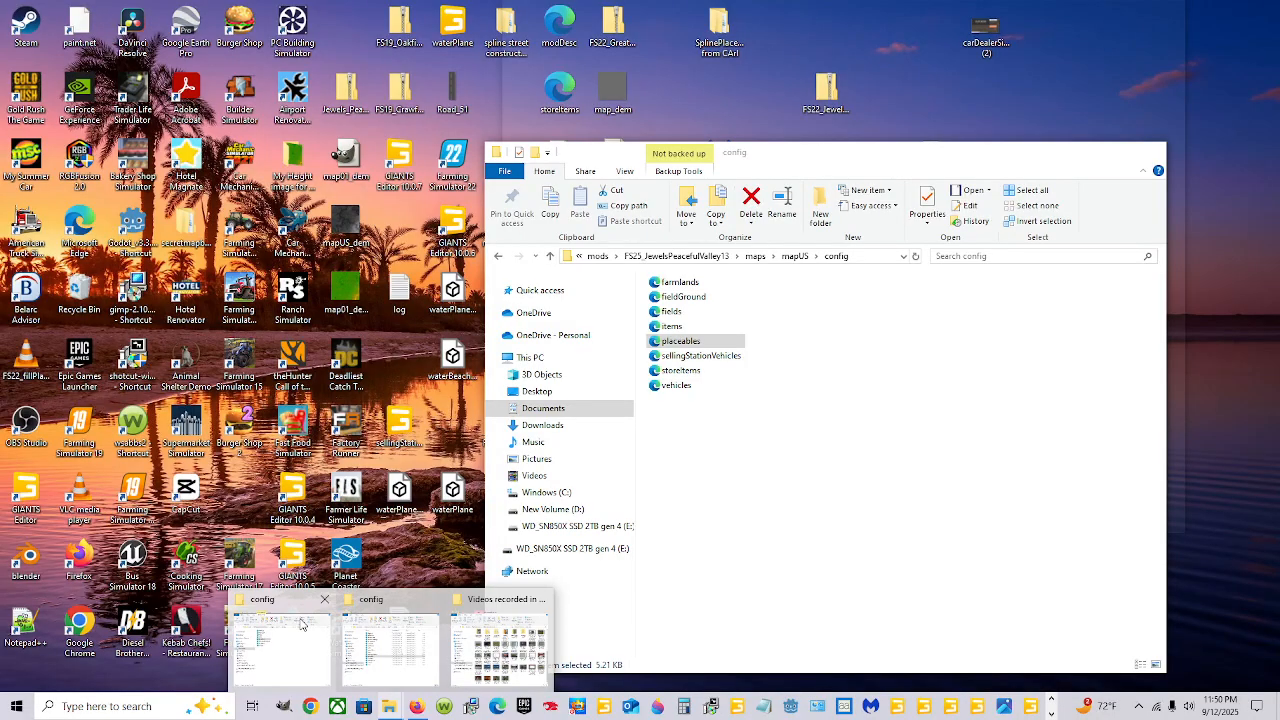
{"action": "left_click", "coordinate": [302, 624]}
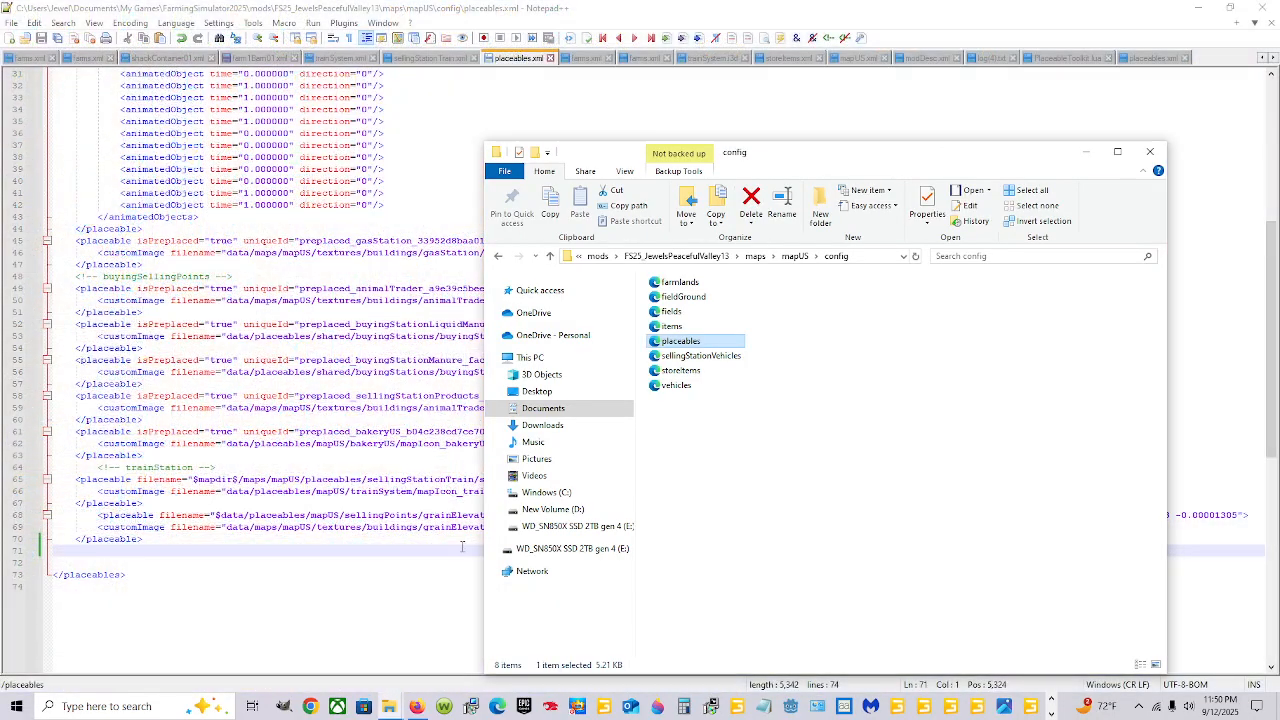
{"action": "right_click", "coordinate": [700, 372]}
{"action": "left_click", "coordinate": [750, 431]}
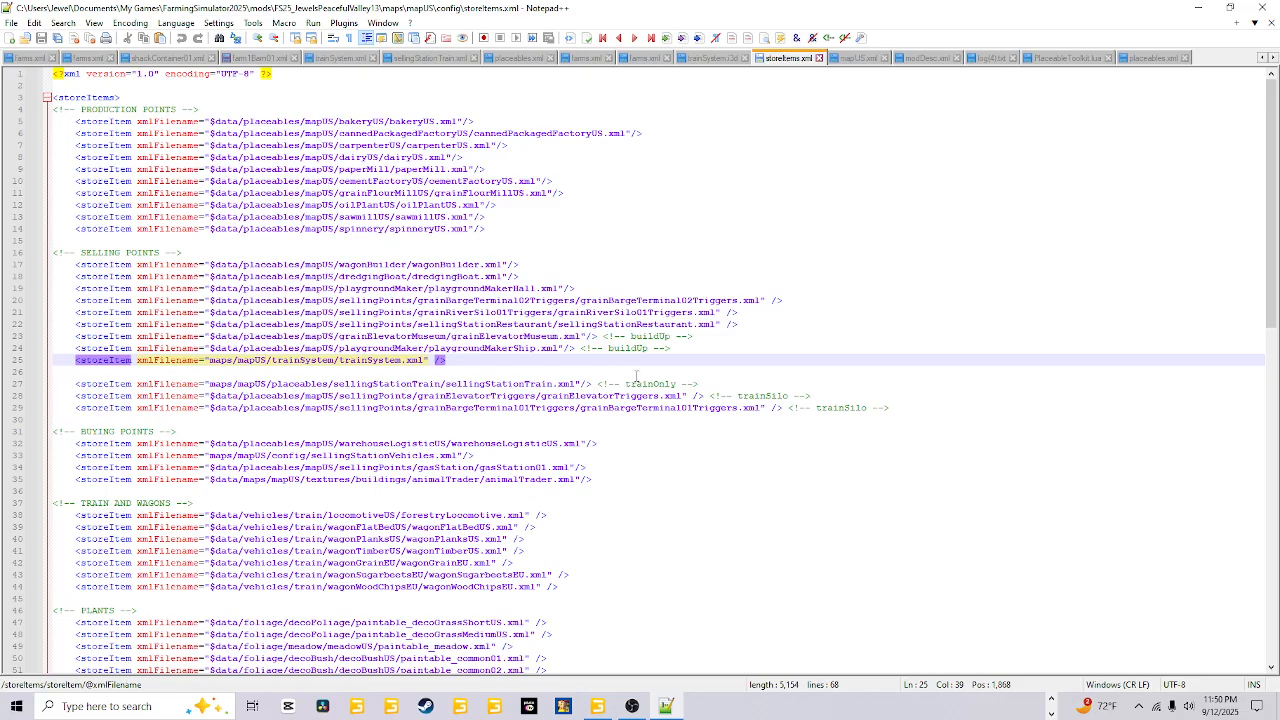
- Highlight the grainElevatorMuseum store item line under the selling points to review it
{"action": "left_click", "coordinate": [707, 335]}
{"action": "key", "text": "shift+Home"}
{"action": "key", "text": "shift+Home"}
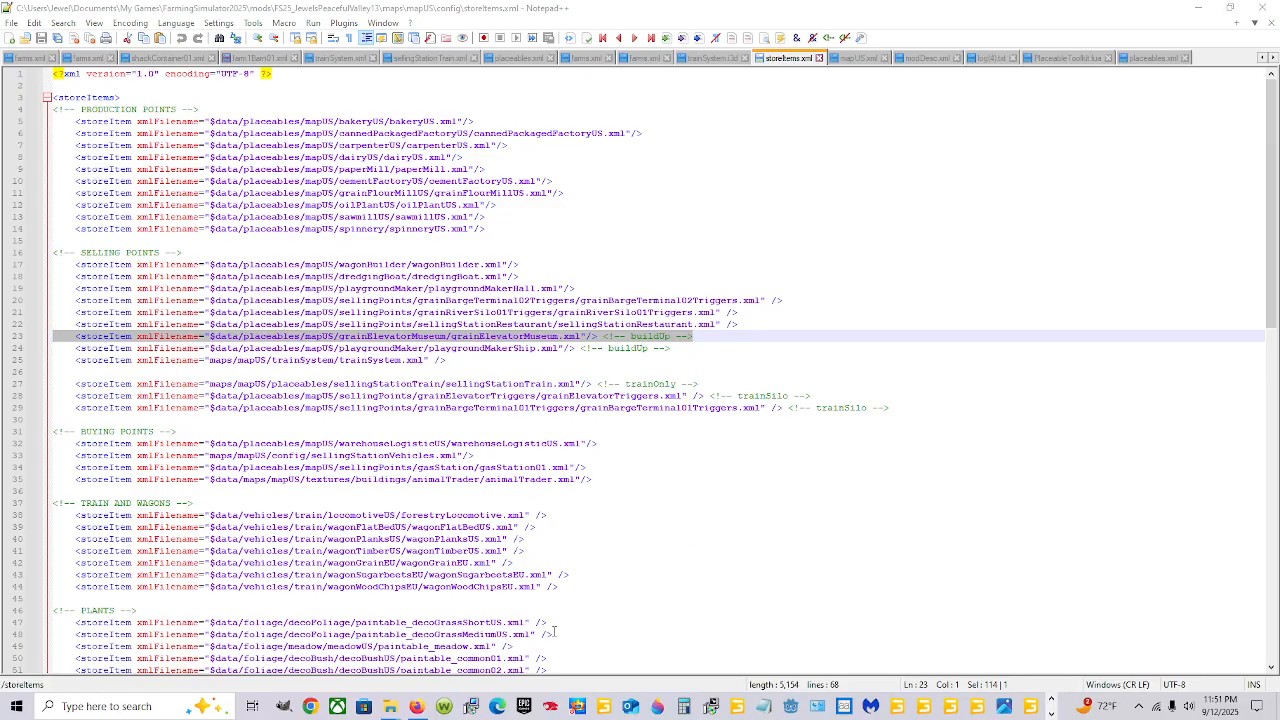
- Open storeItems.xml from the base game's Farming Simulator 25/data/maps/mapUS/config folder in Notepad++
{"action": "mouse_move", "coordinate": [390, 706]}
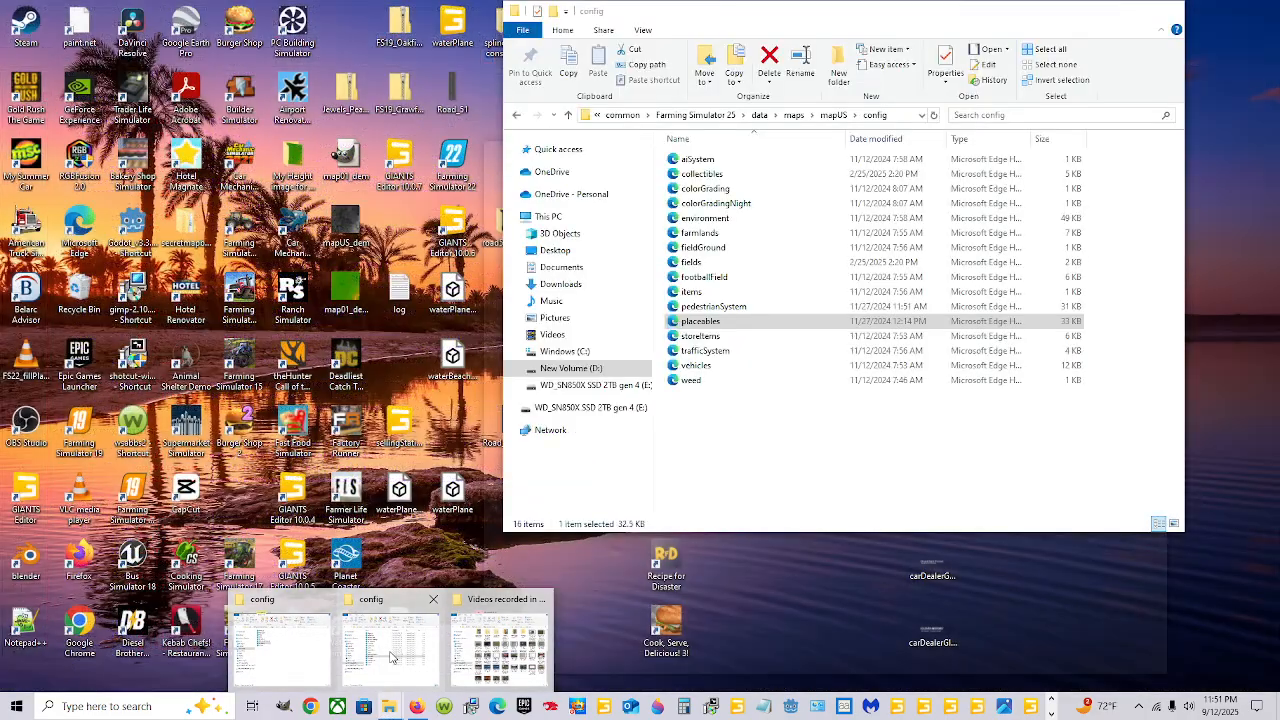
{"action": "left_click", "coordinate": [390, 667]}
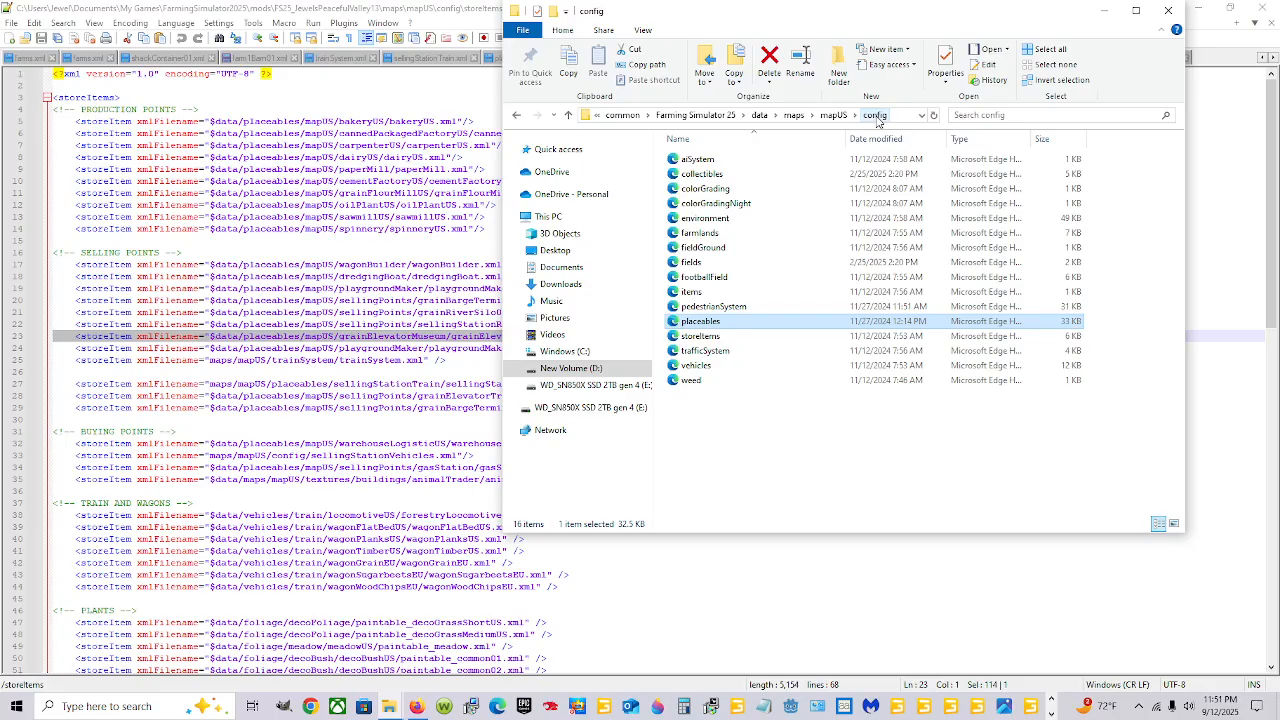
{"action": "left_click", "coordinate": [722, 338]}
{"action": "right_click", "coordinate": [722, 338]}
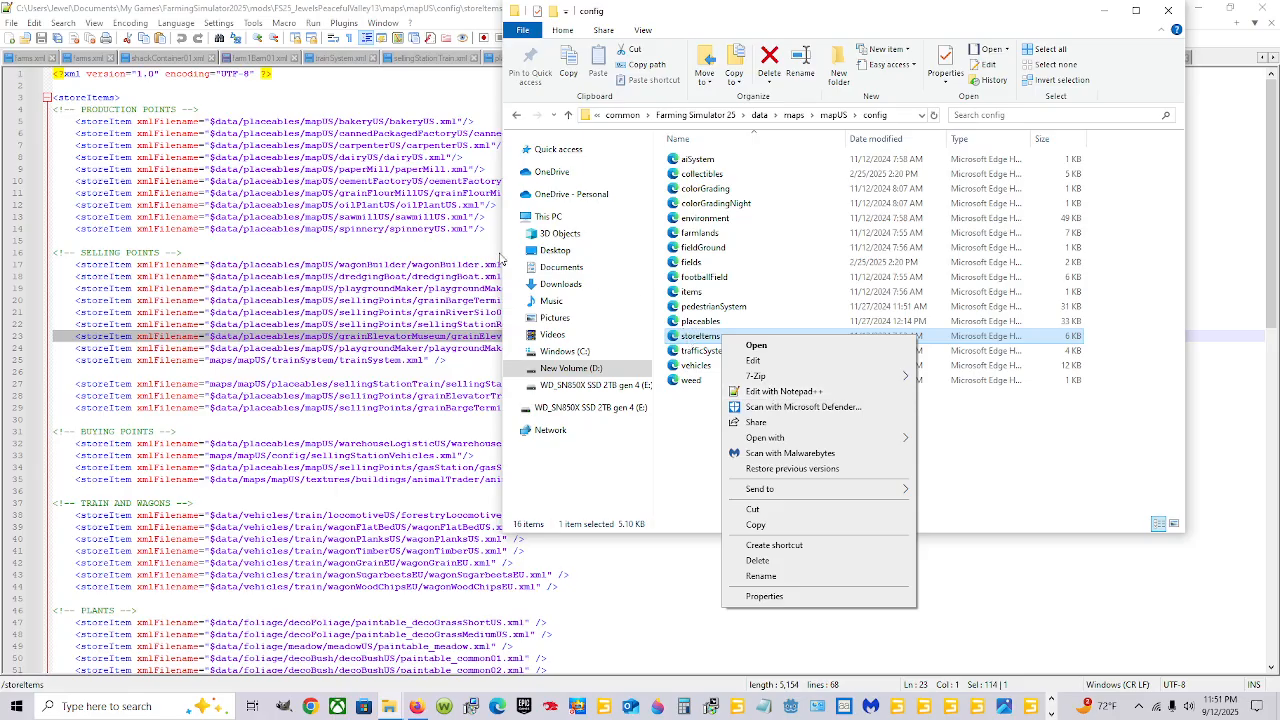
{"action": "left_click", "coordinate": [783, 391]}
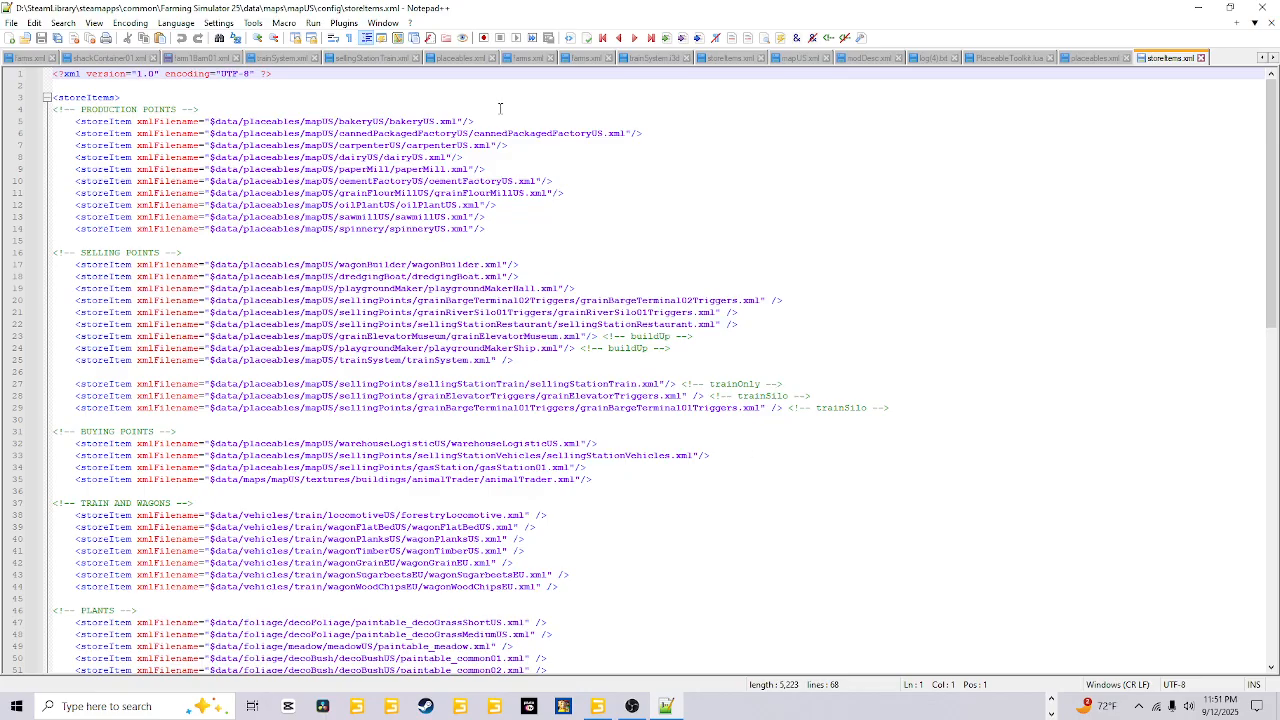
- Copy the grainElevatorMuseum store item line, including its buildUp comment, from the selling points of the base game's storeItems.xml
{"action": "scroll", "coordinate": [459, 608], "scroll_direction": "down", "scroll_amount": 12}
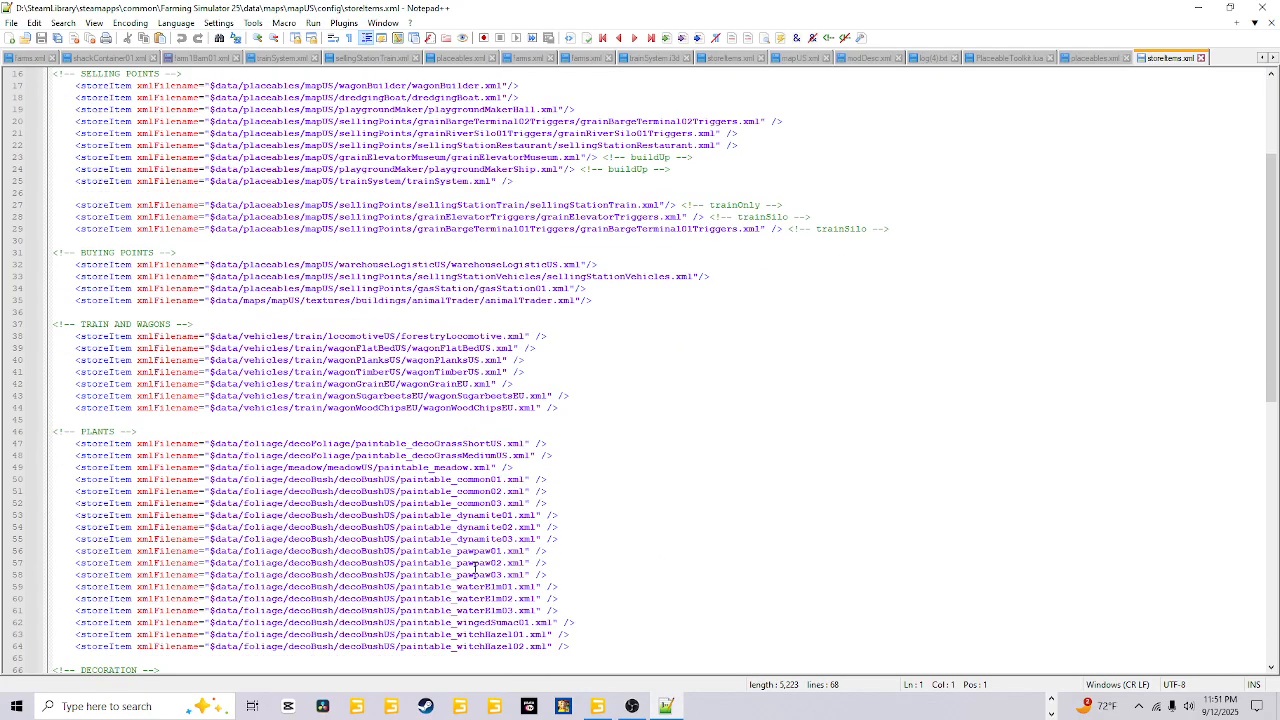
{"action": "scroll", "coordinate": [474, 563], "scroll_direction": "up", "scroll_amount": 6}
{"action": "scroll", "coordinate": [228, 449], "scroll_direction": "down", "scroll_amount": 6}
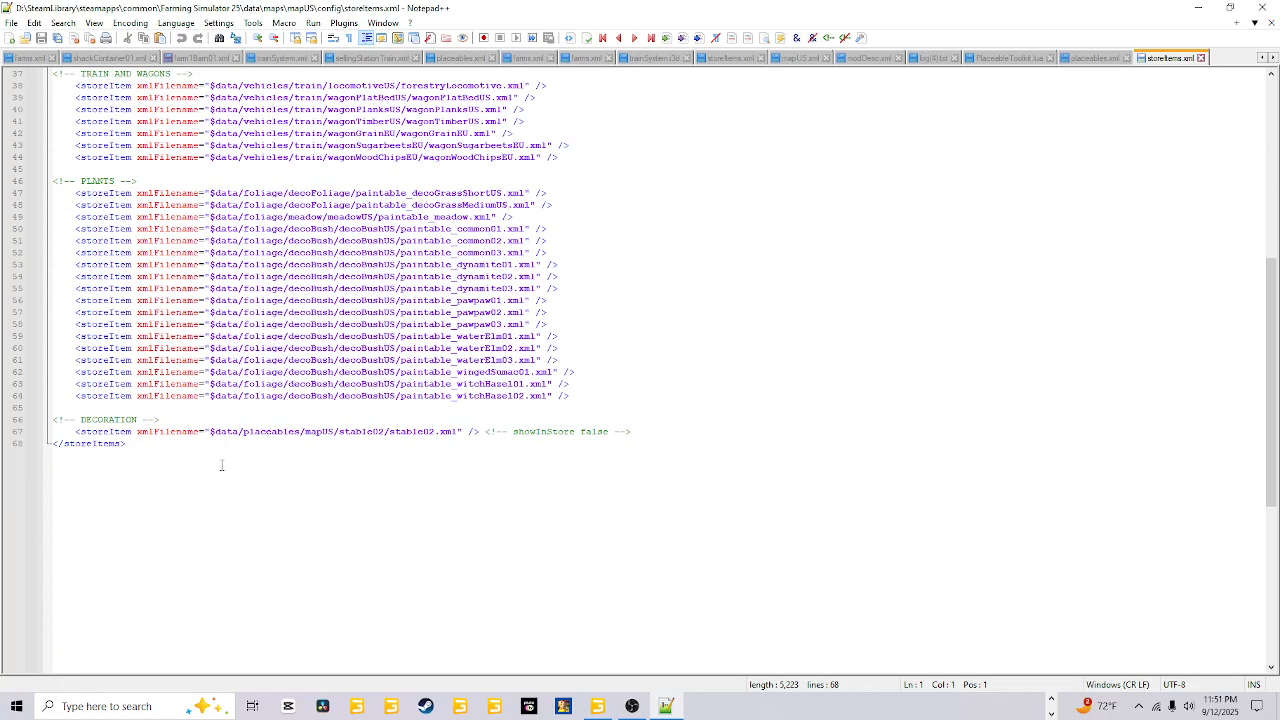
{"action": "scroll", "coordinate": [207, 467], "scroll_direction": "up", "scroll_amount": 10}
{"action": "scroll", "coordinate": [207, 467], "scroll_direction": "up", "scroll_amount": 2}
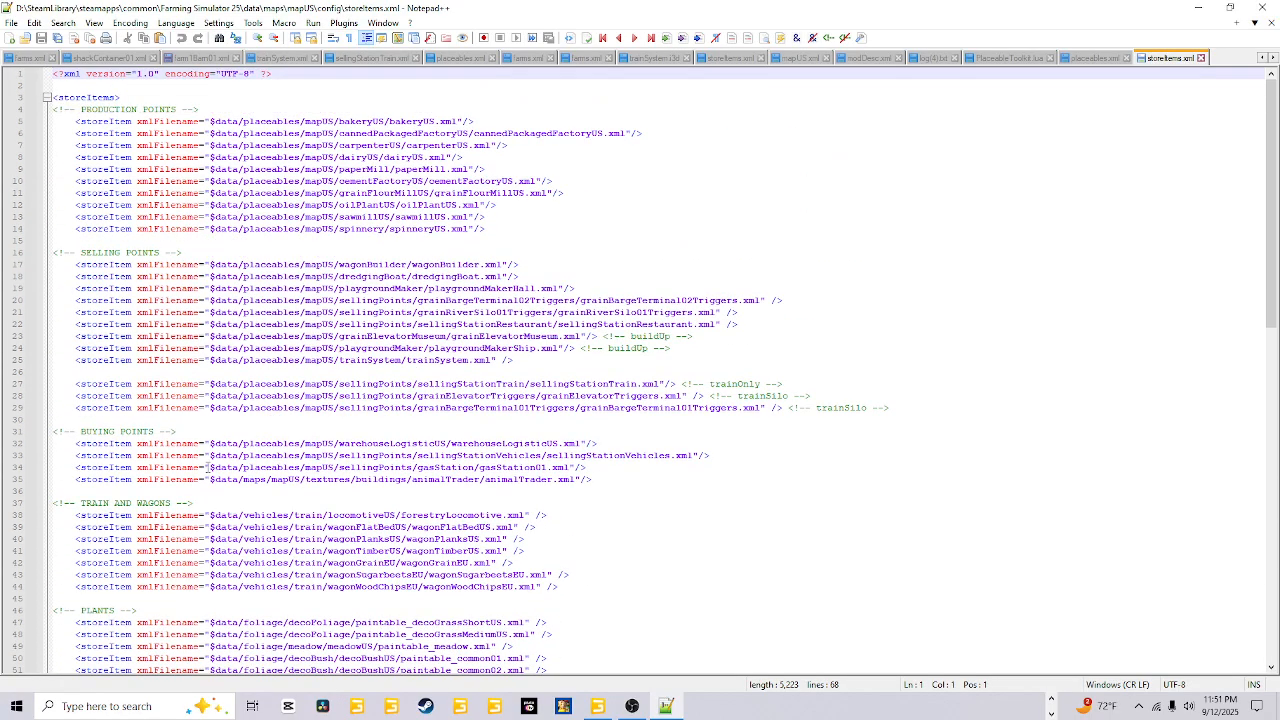
{"action": "scroll", "coordinate": [207, 467], "scroll_direction": "down", "scroll_amount": 3}
{"action": "scroll", "coordinate": [207, 467], "scroll_direction": "up", "scroll_amount": 3}
{"action": "left_click_drag", "start_coordinate": [697, 336], "coordinate": [56, 338]}
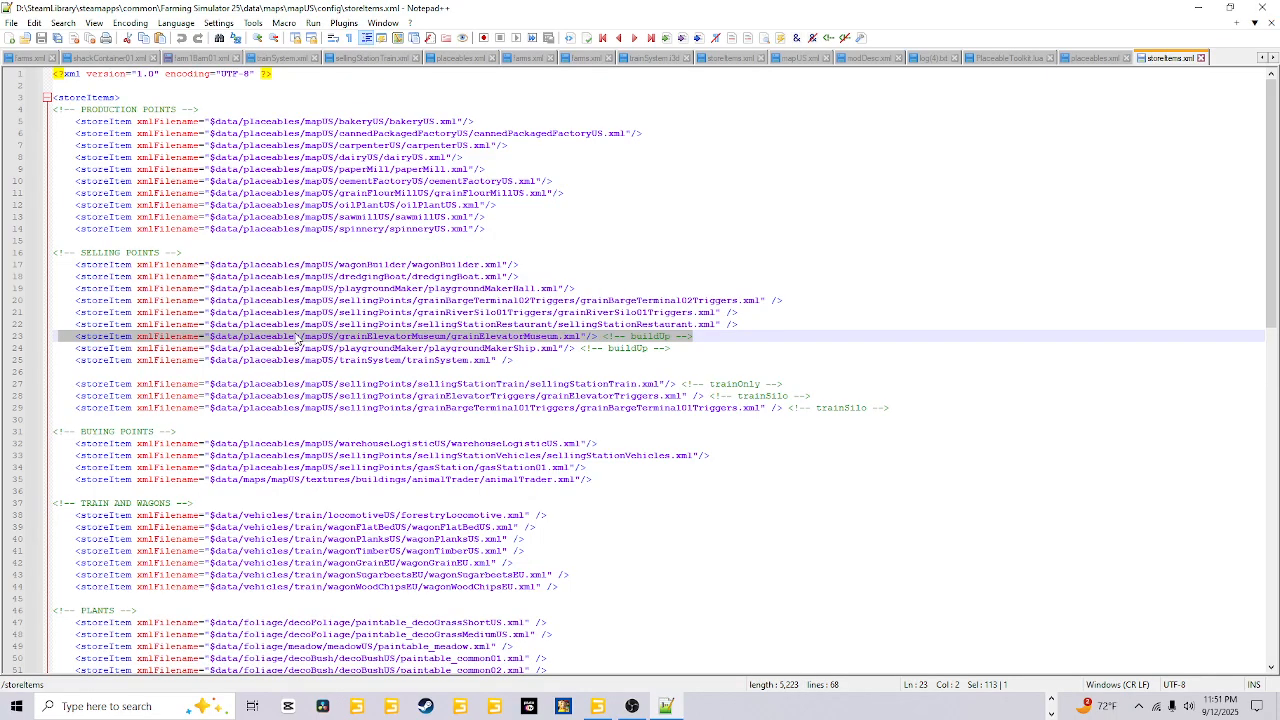
{"action": "left_click_drag", "start_coordinate": [699, 336], "coordinate": [50, 338]}
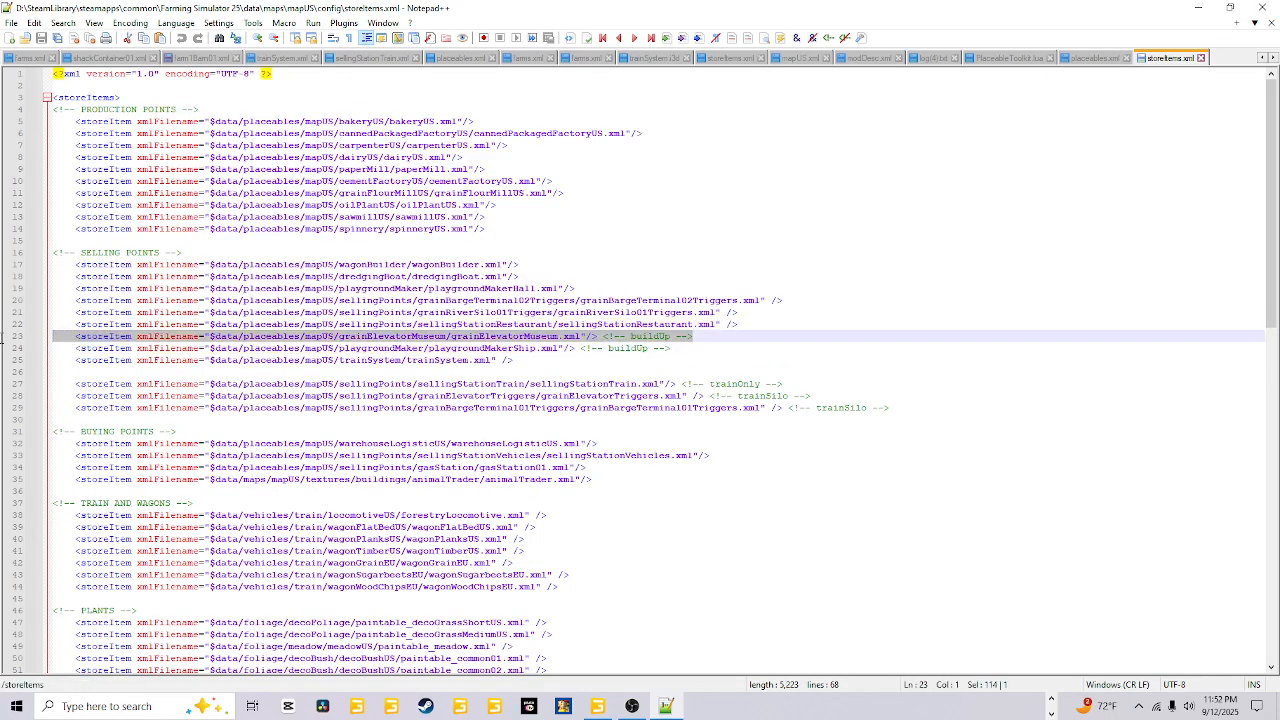
{"action": "right_click", "coordinate": [174, 338]}
{"action": "left_click", "coordinate": [205, 357]}
- Return to the mod's storeItems.xml by opening it from the FS25_JewelsPeacefulValley13/maps/mapUS/config folder in Notepad++
{"action": "left_click", "coordinate": [1051, 702]}
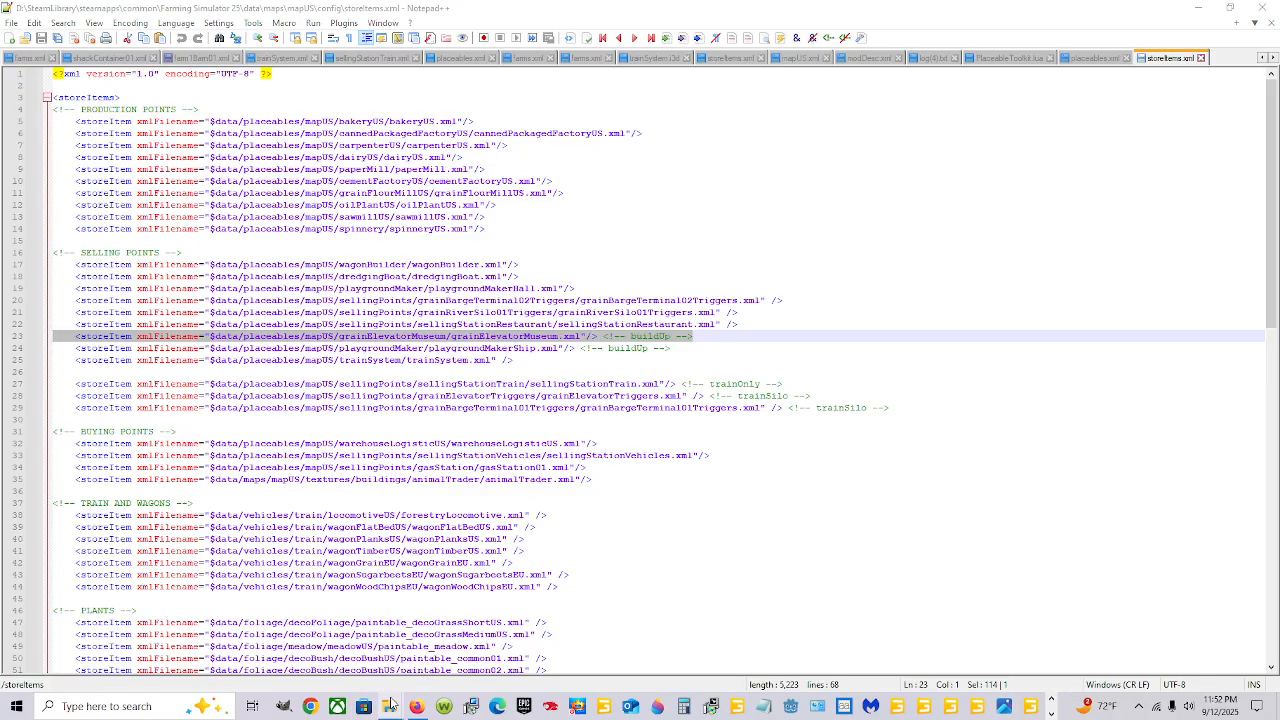
{"action": "mouse_move", "coordinate": [392, 704]}
{"action": "left_click", "coordinate": [318, 655]}
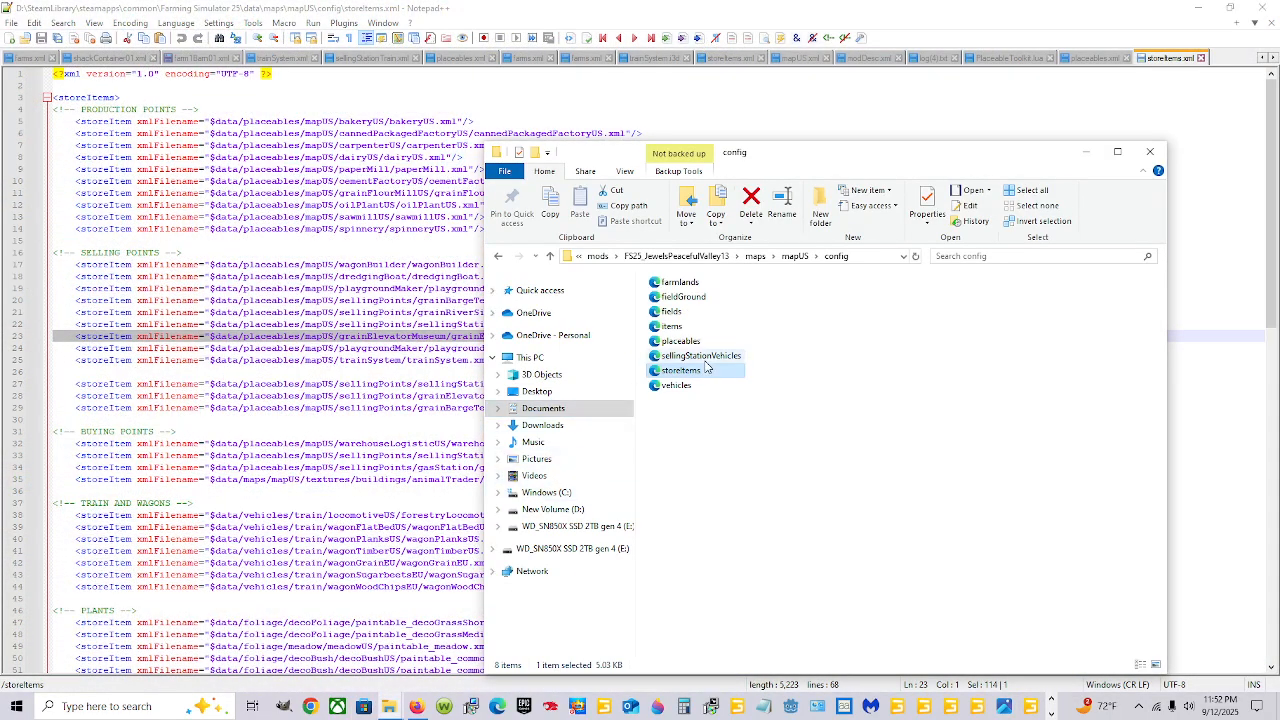
{"action": "right_click", "coordinate": [704, 370]}
{"action": "left_click", "coordinate": [760, 421]}
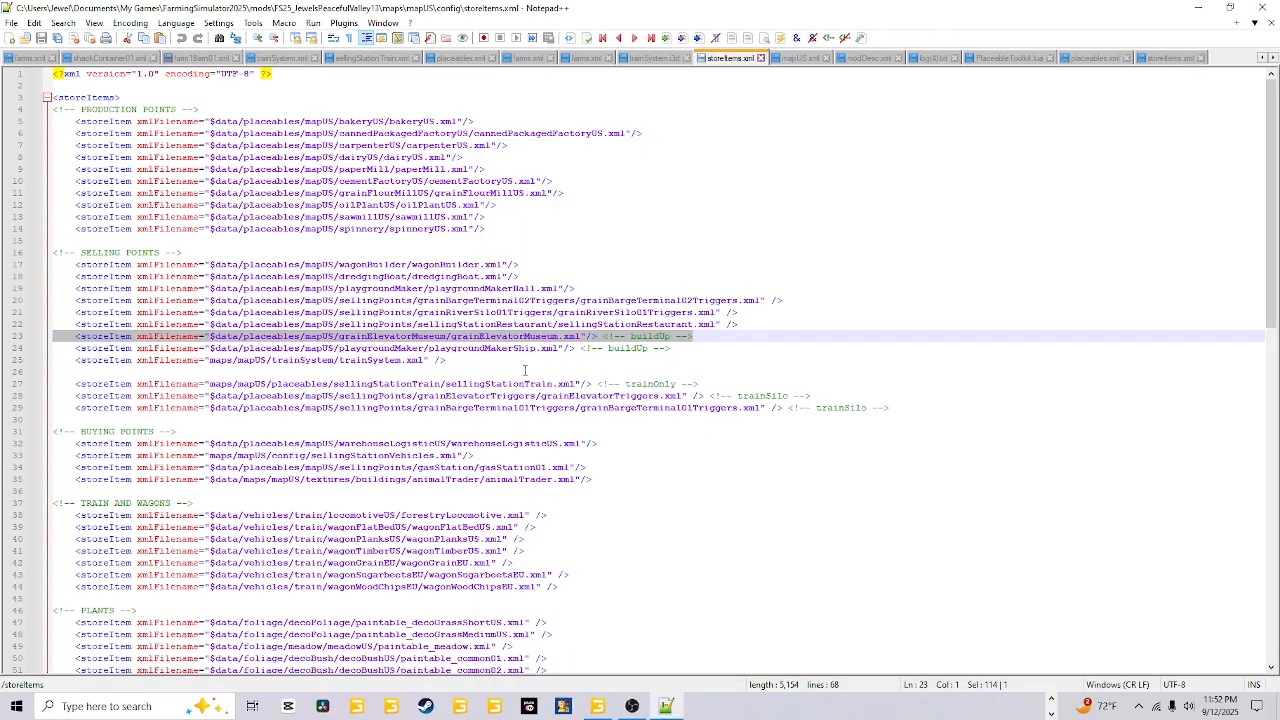
{"action": "left_click", "coordinate": [457, 361]}
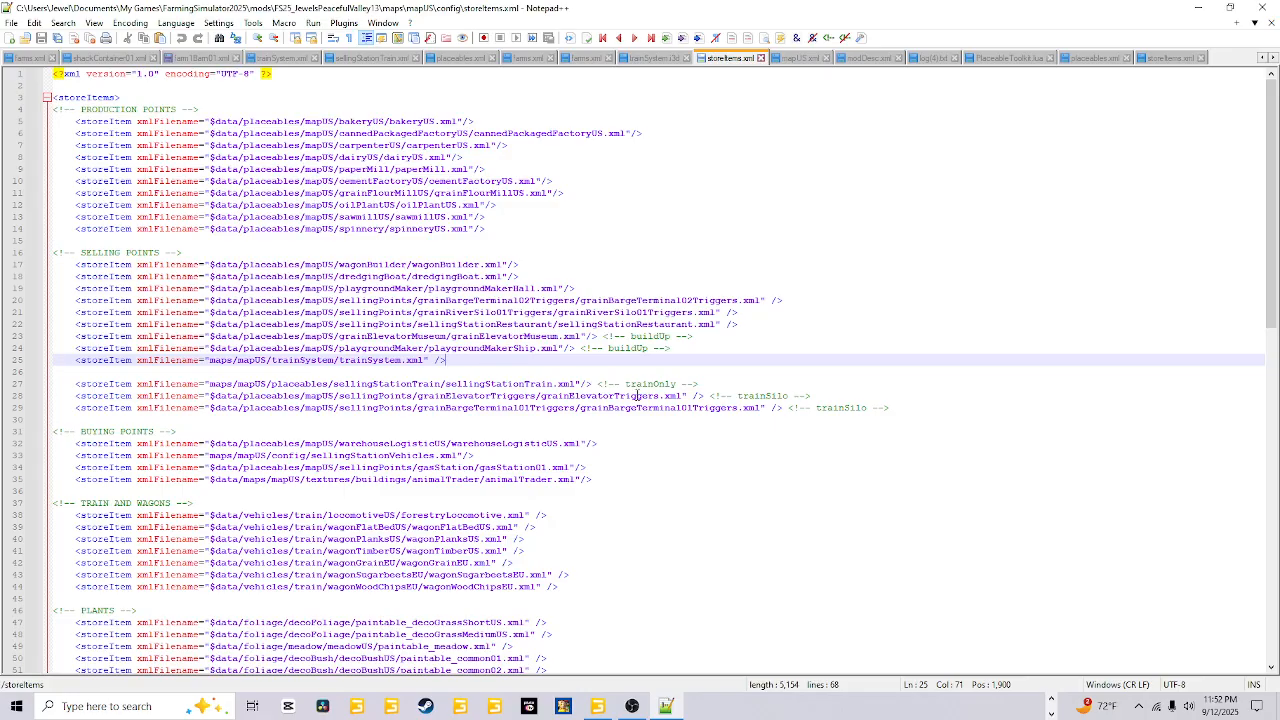
{"action": "key", "text": "Return"}
{"action": "right_click", "coordinate": [75, 364]}
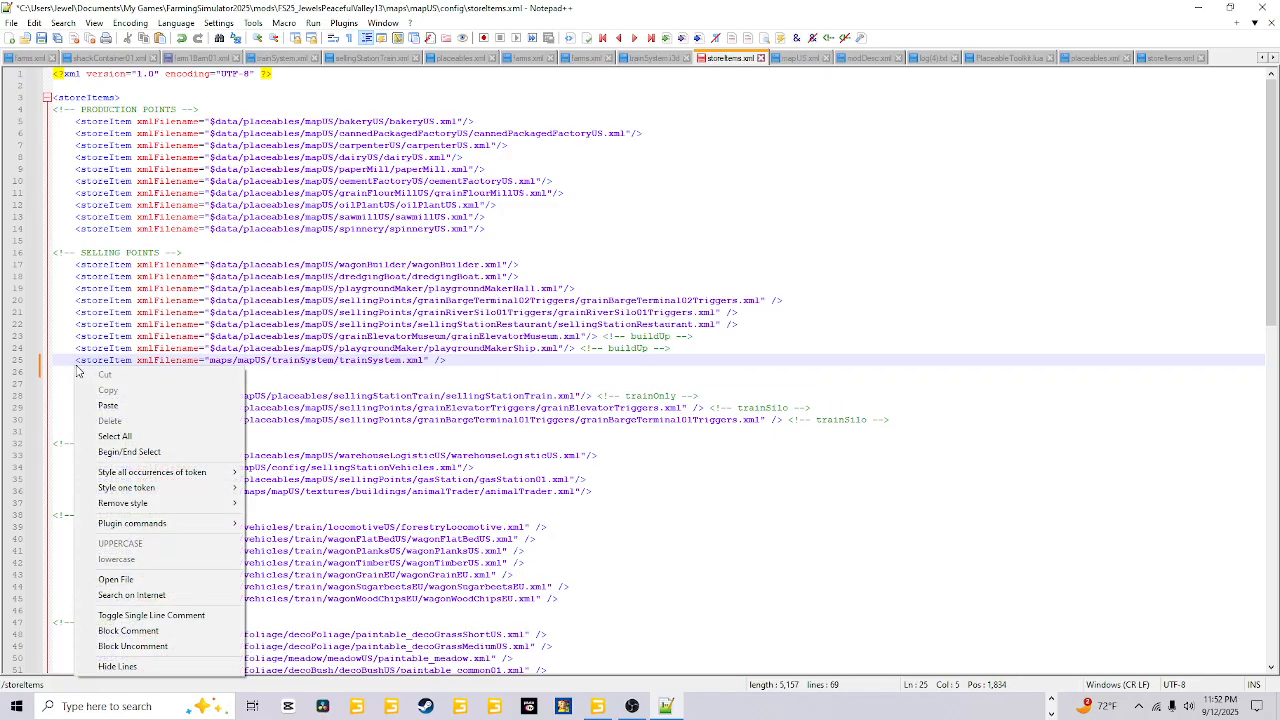
{"action": "left_click", "coordinate": [447, 375]}
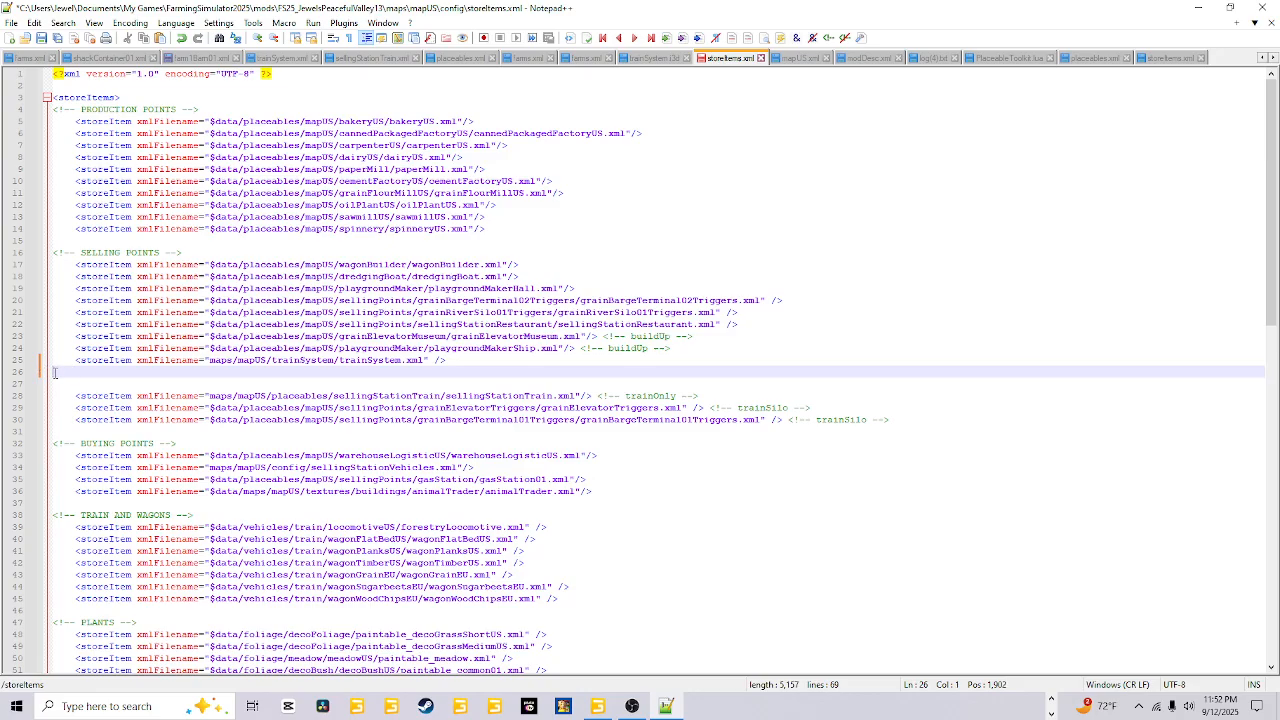
{"action": "key", "text": "BackSpace"}
{"action": "key", "text": "BackSpace"}
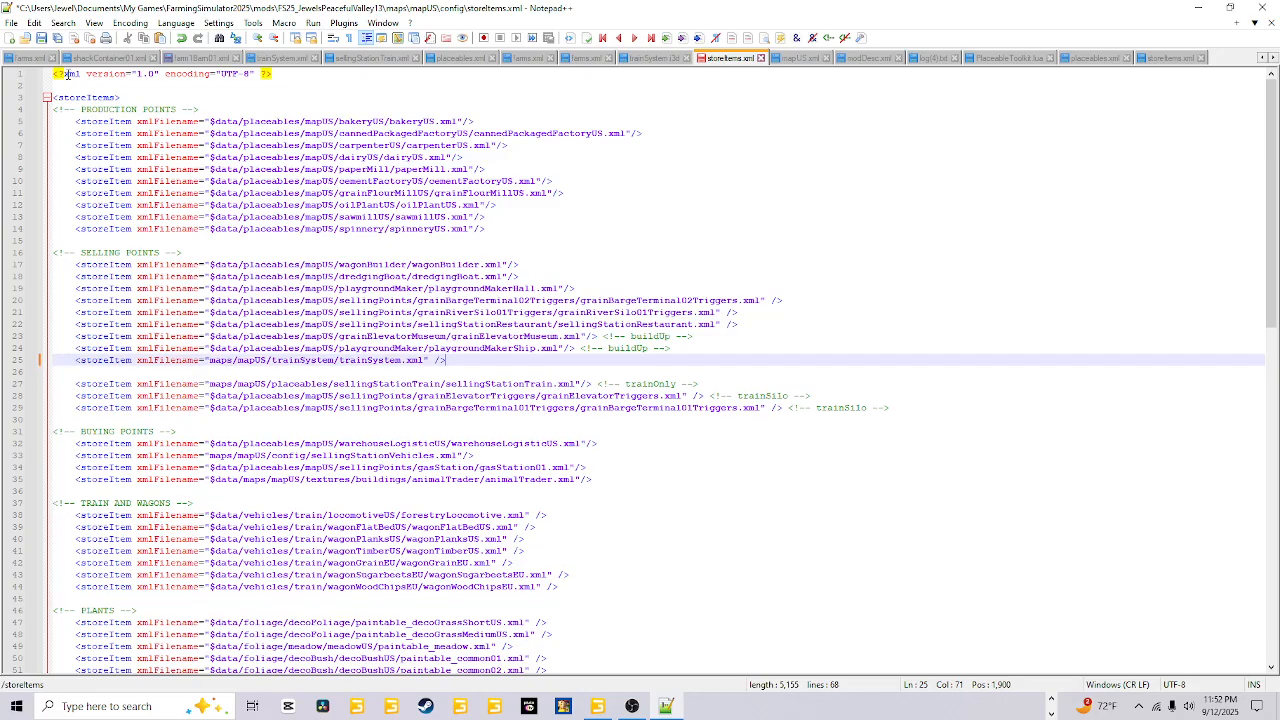
- Save the mod's storeItems.xml, switch to GIANTS Editor and save the map there as well
{"action": "key", "text": "ctrl+s"}
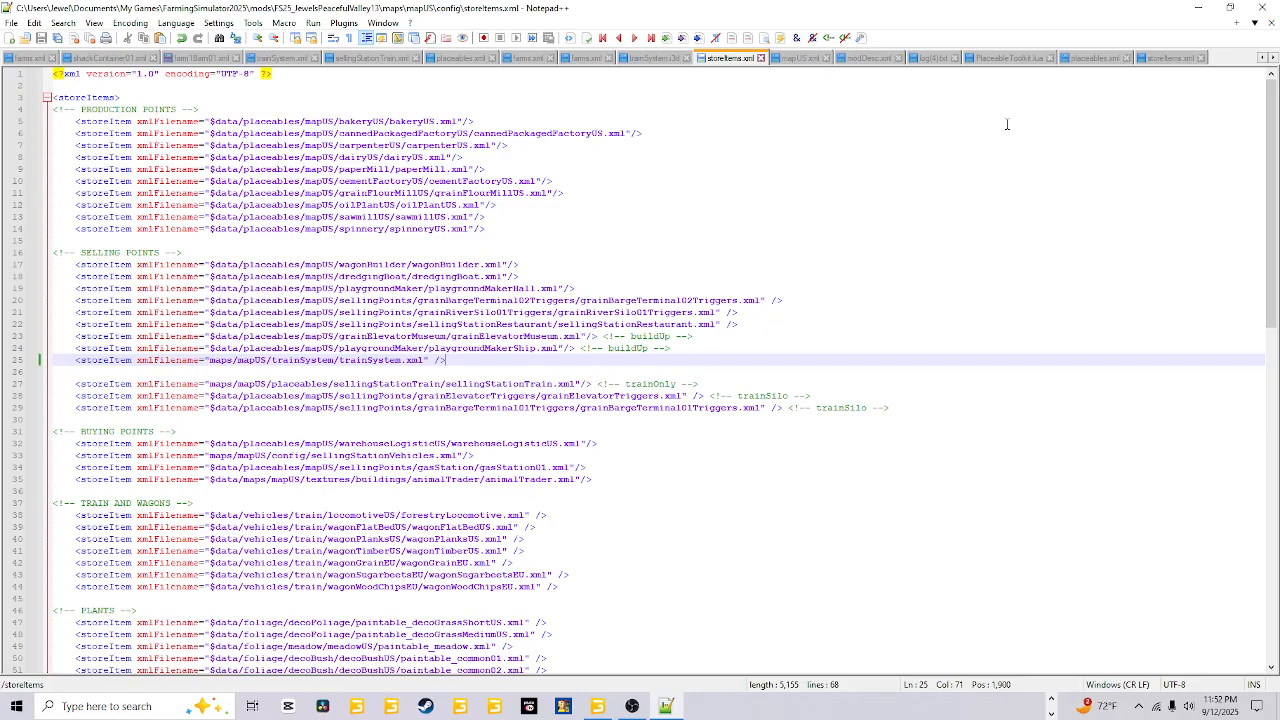
{"action": "left_click", "coordinate": [1198, 7]}
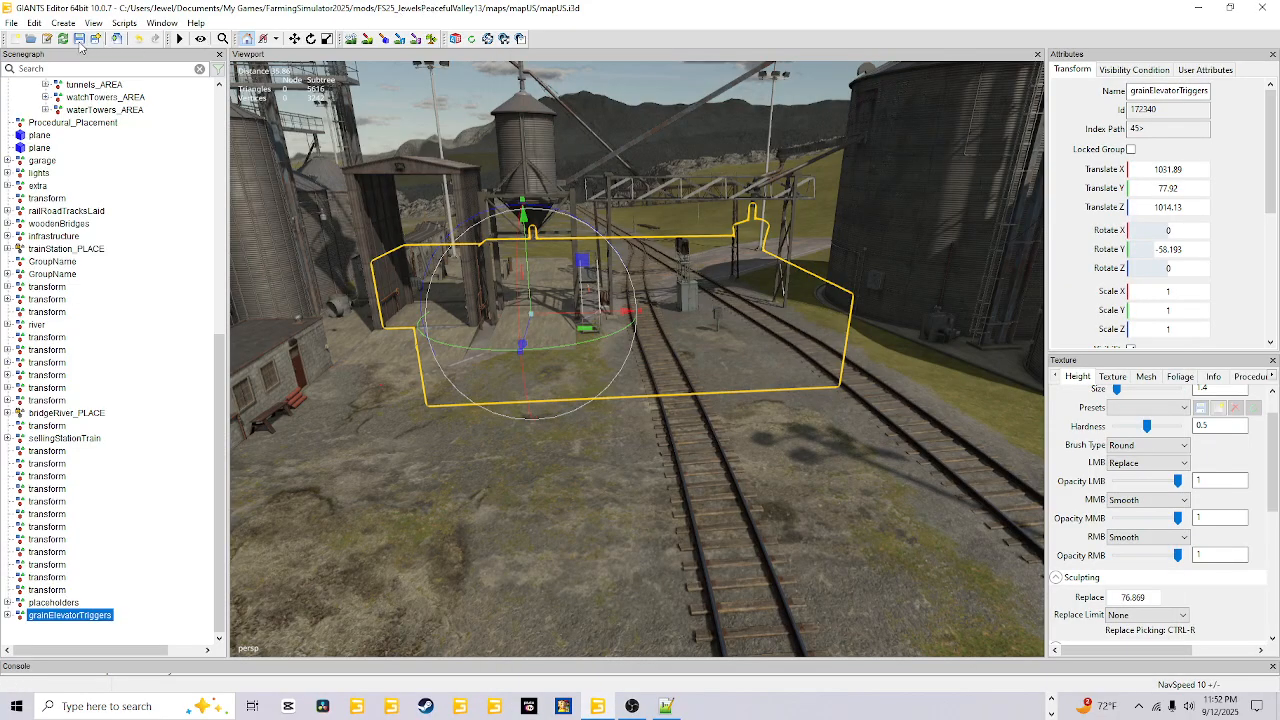
{"action": "left_click", "coordinate": [79, 39]}
- Switch to Steam and launch Farming Simulator 25 from the game library
{"action": "left_click", "coordinate": [425, 706]}
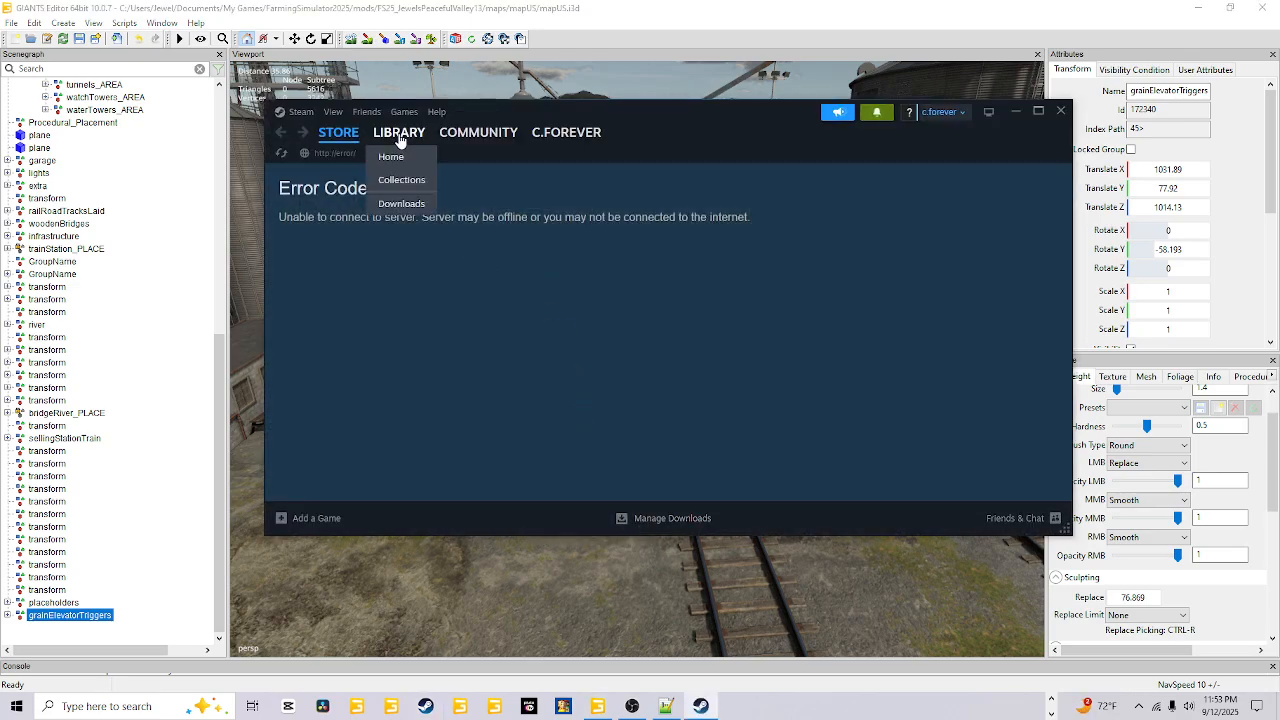
{"action": "left_click", "coordinate": [399, 132]}
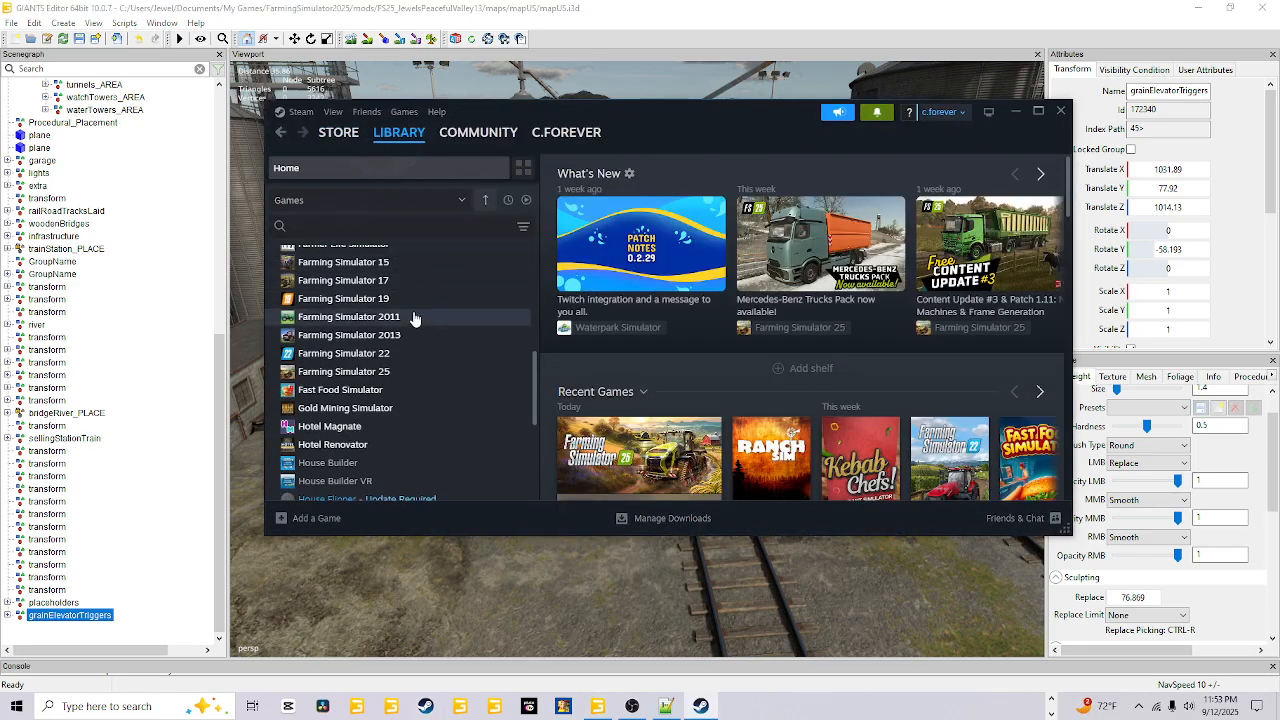
{"action": "double_click", "coordinate": [391, 370]}
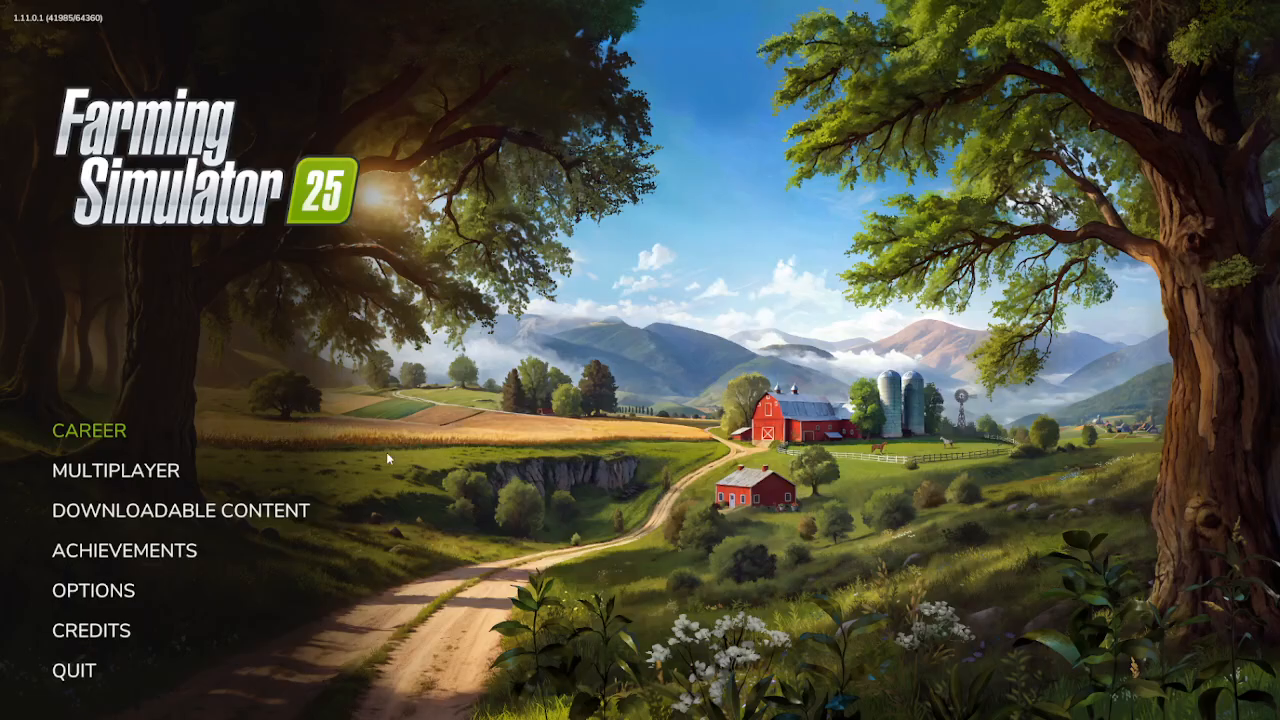
- Begin a new career game in empty save slot 13
{"action": "left_click", "coordinate": [99, 408]}
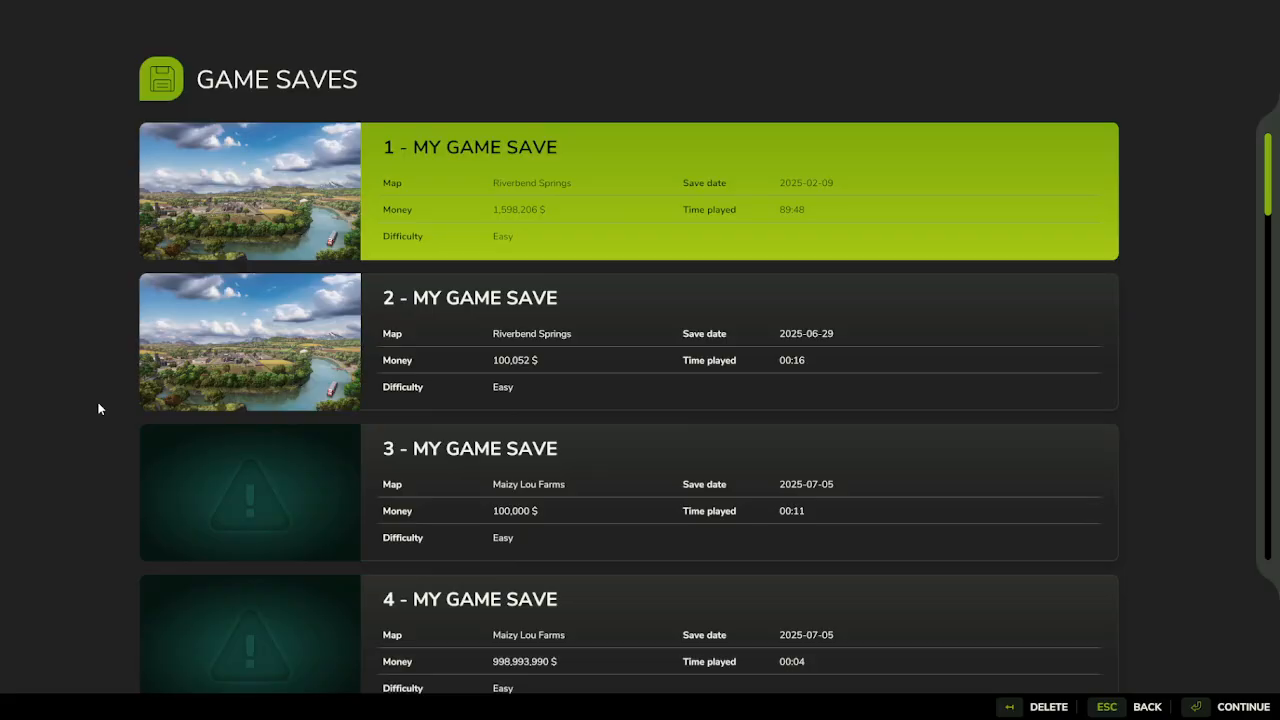
{"action": "scroll", "coordinate": [443, 471], "scroll_direction": "down", "scroll_amount": 10}
{"action": "scroll", "coordinate": [443, 477], "scroll_direction": "down", "scroll_amount": 2}
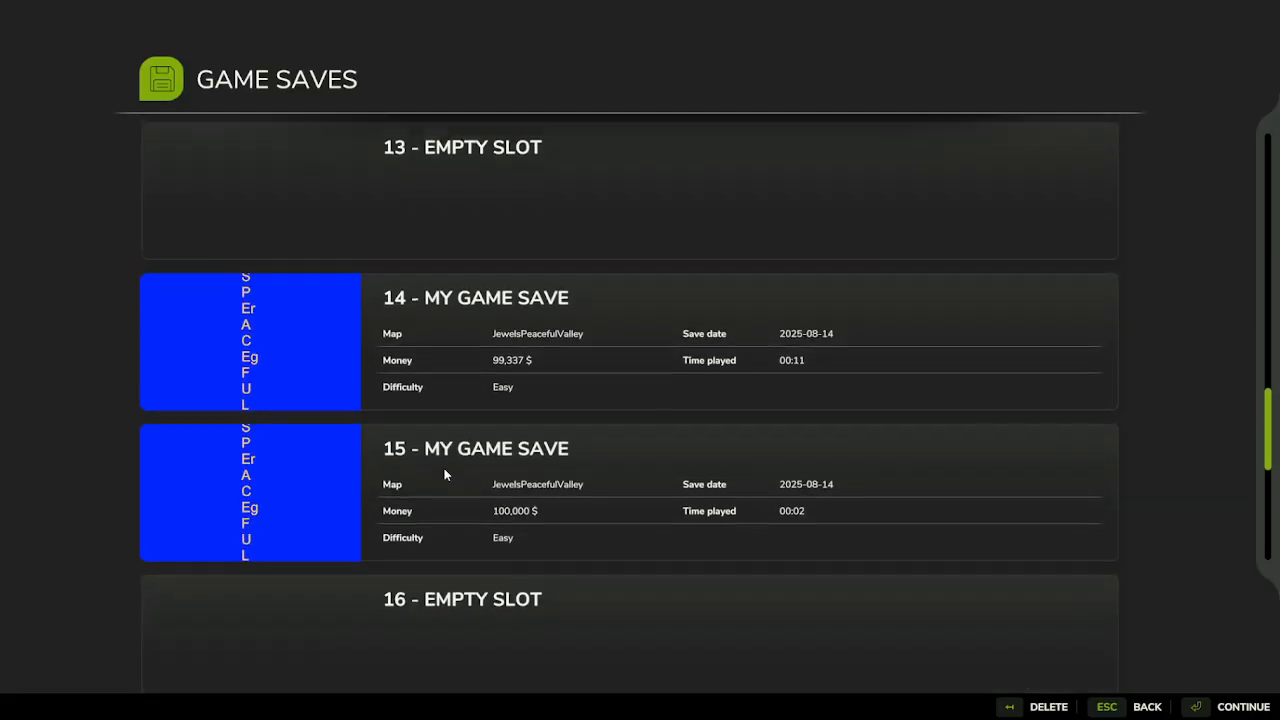
{"action": "scroll", "coordinate": [443, 477], "scroll_direction": "up", "scroll_amount": 2}
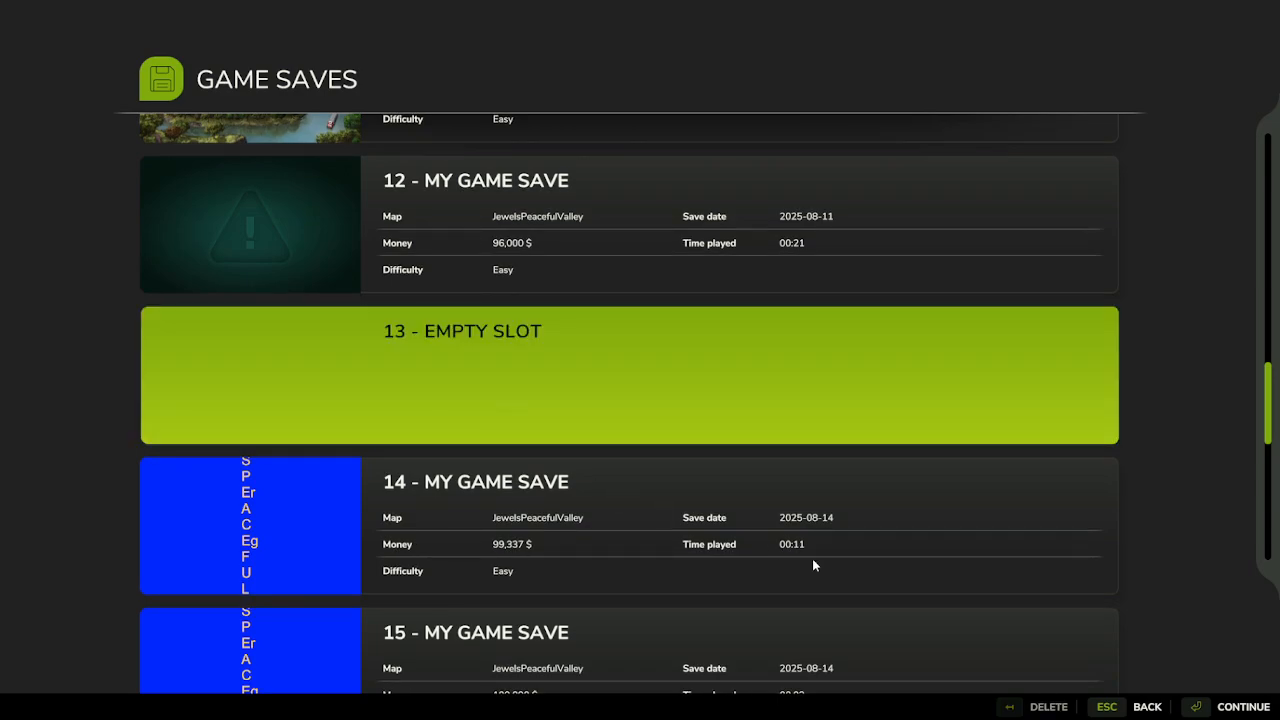
{"action": "key", "text": "Return"}
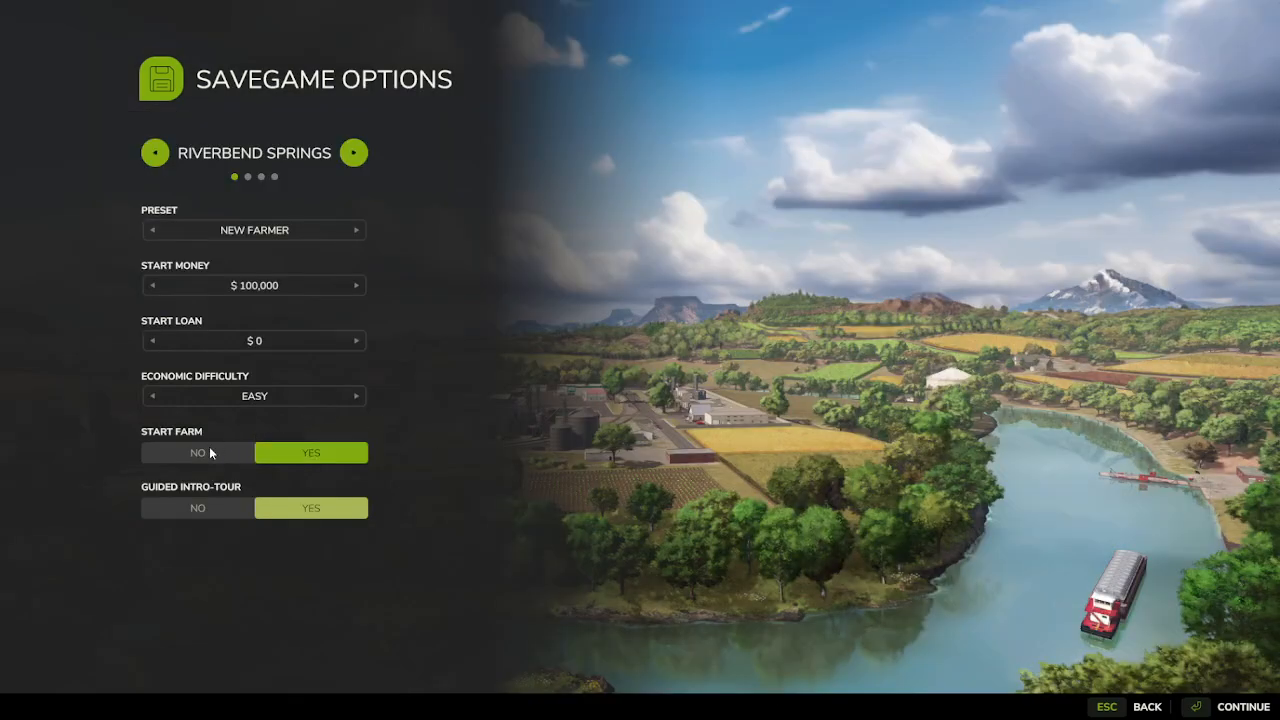
- Choose the JewelsPeacefulValley map for the new save, keep $100,000 start money and easy difficulty, and load the game
{"action": "left_click", "coordinate": [352, 153]}
{"action": "left_click", "coordinate": [352, 153]}
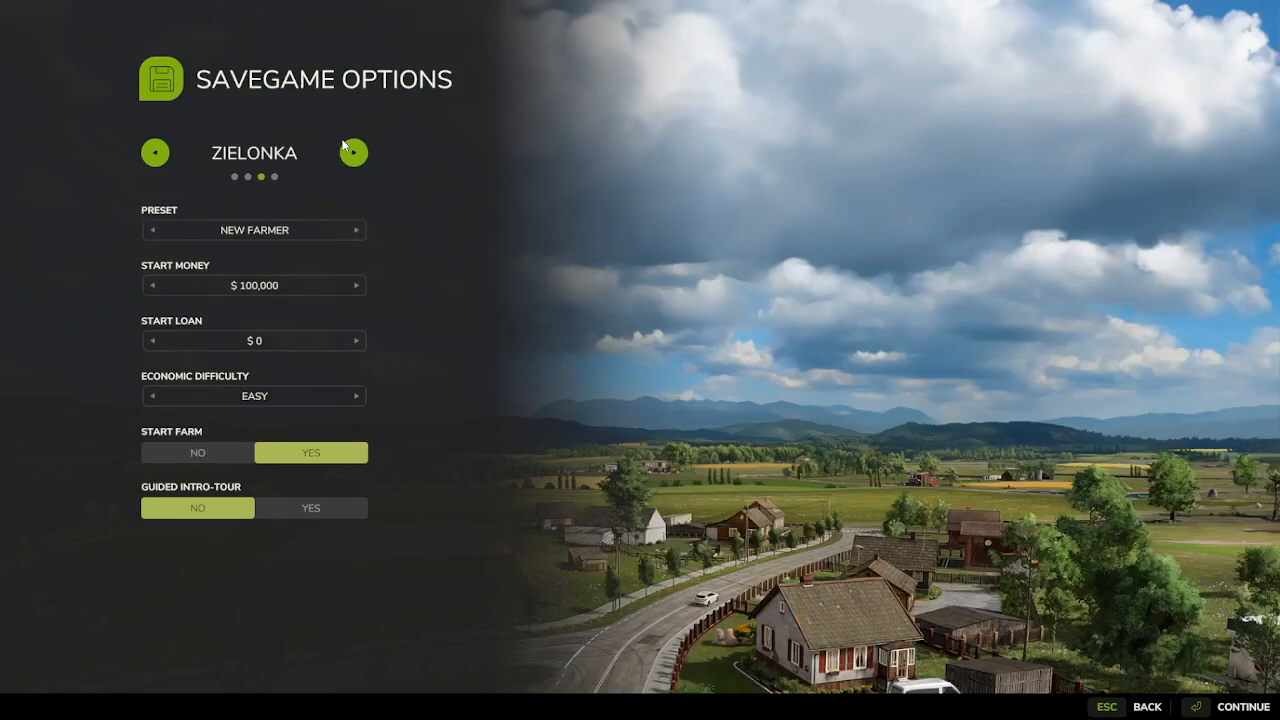
{"action": "left_click", "coordinate": [352, 153]}
{"action": "key", "text": "Return"}
{"action": "key", "text": "Return"}
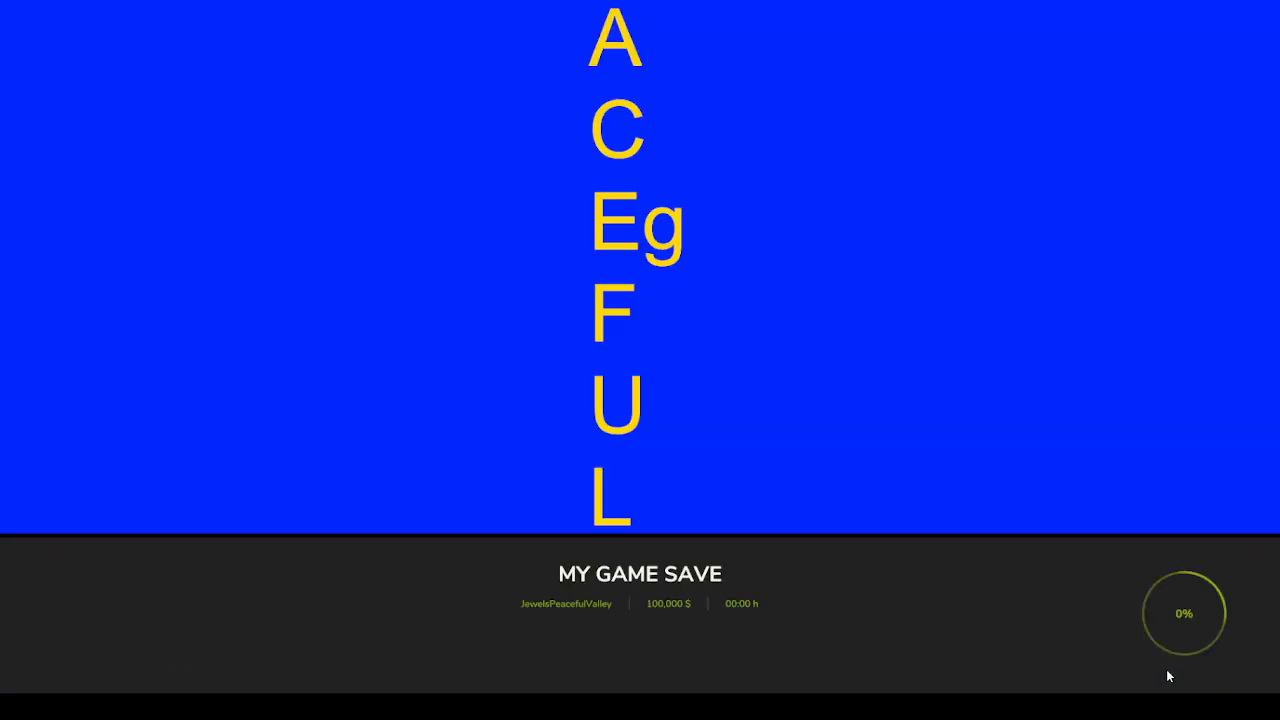